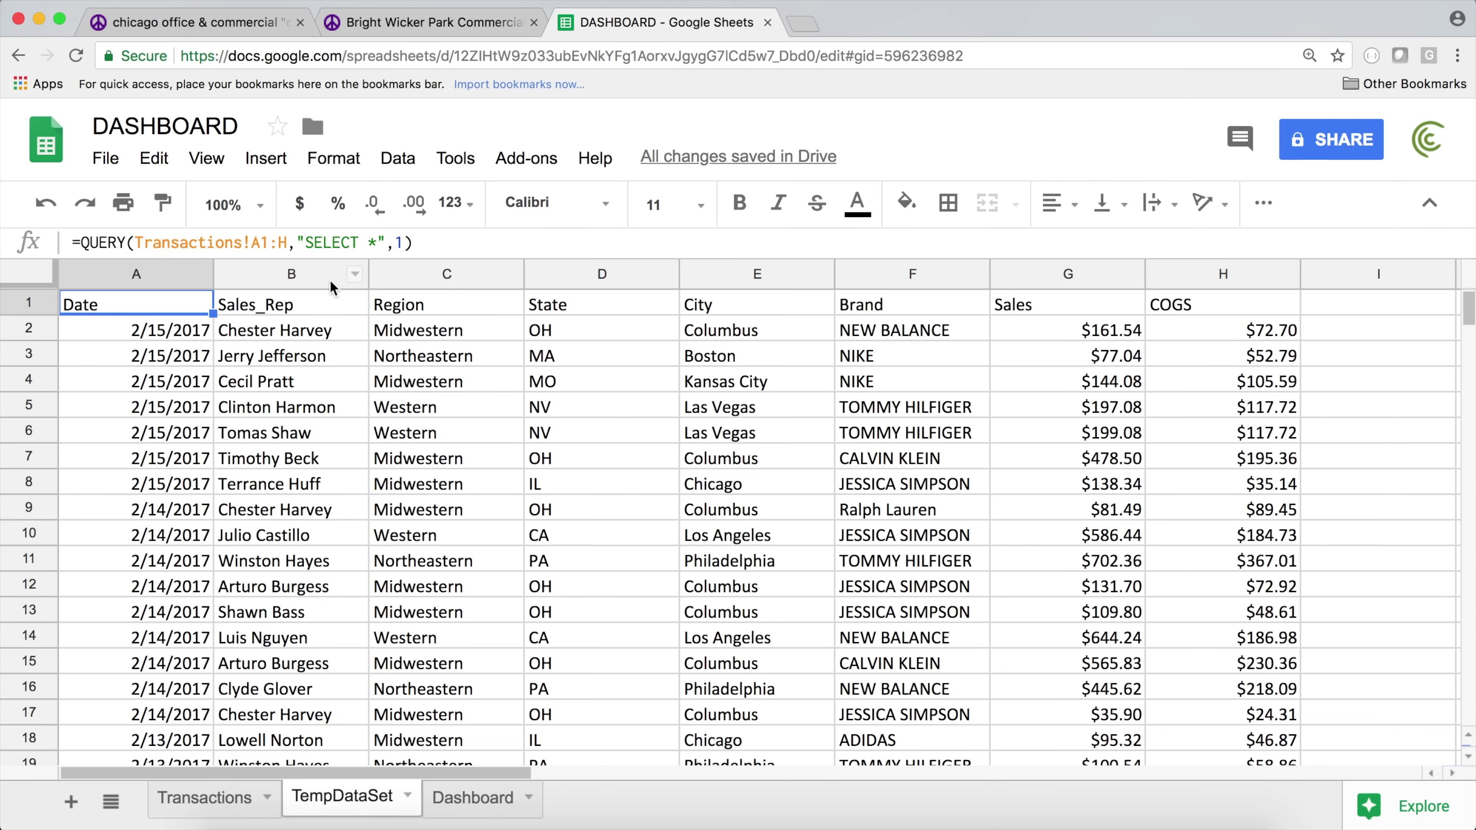
- Replace * in the TempDataSet QUERY's SELECT with A, B, C, D, E, F, G, H, YEAR(A)
left_click(380, 242)
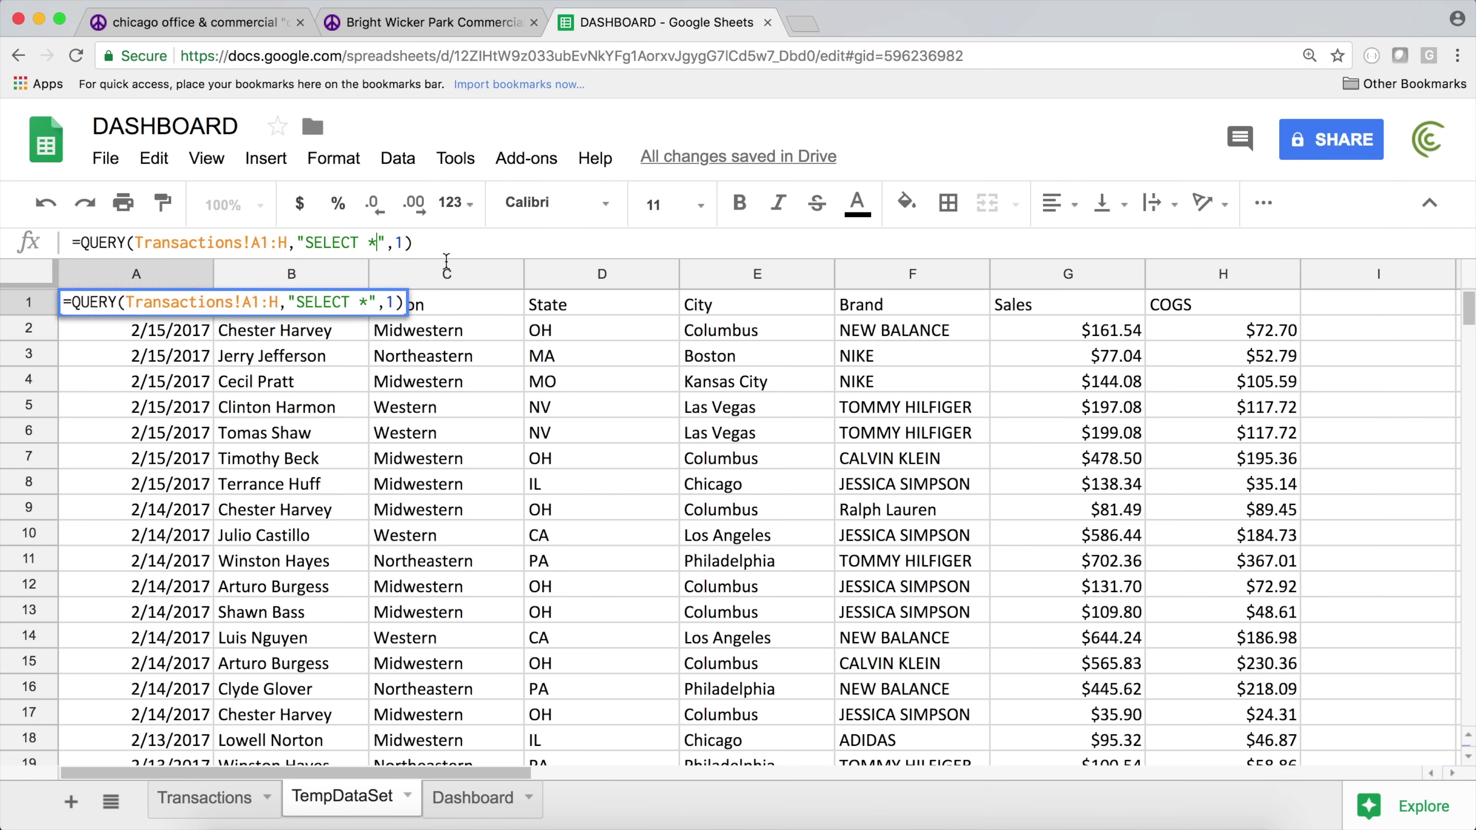
key("BackSpace")
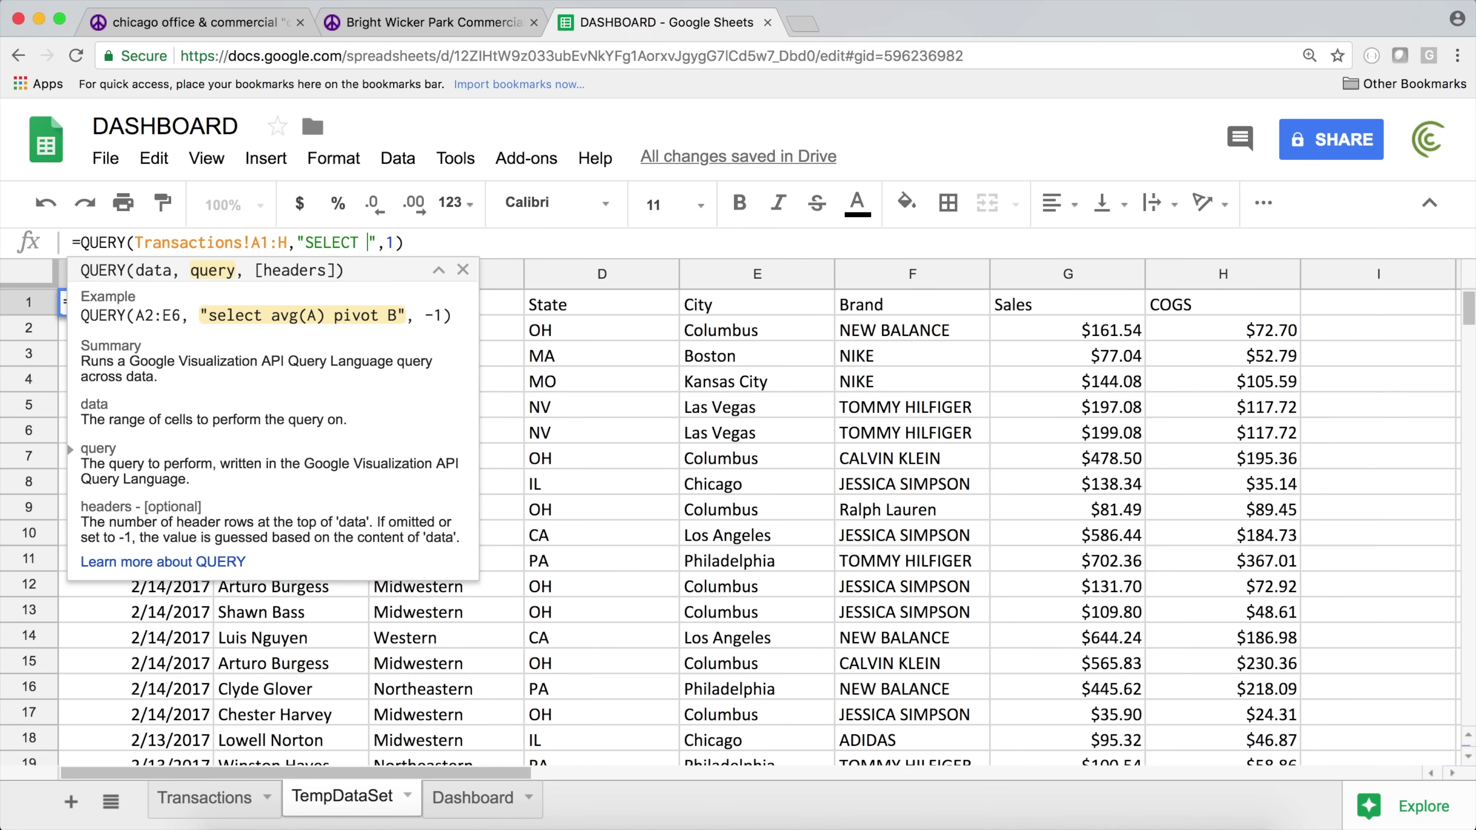
type("A")
type(", B, C, D, E, ")
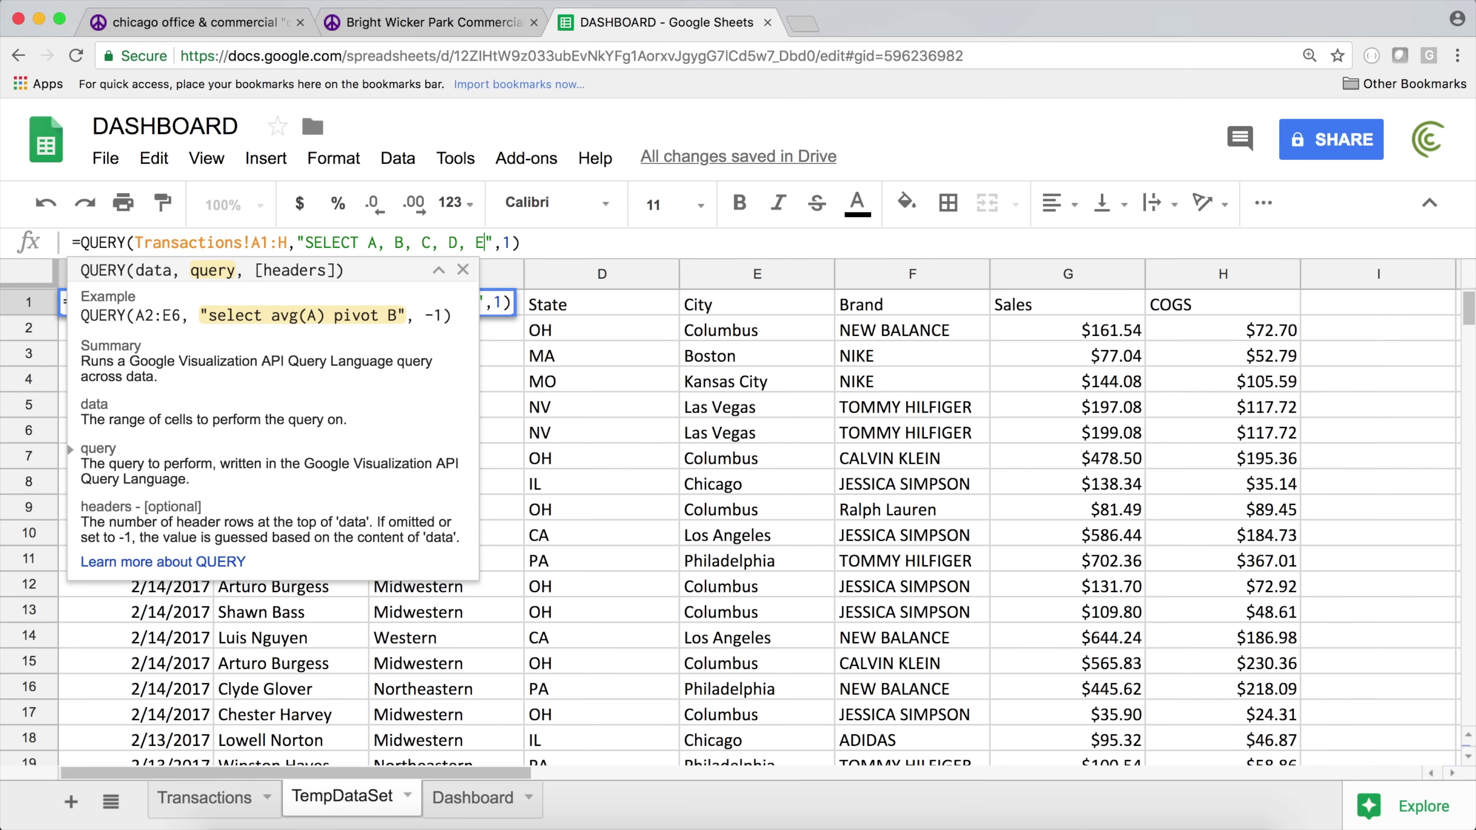
type("F, ")
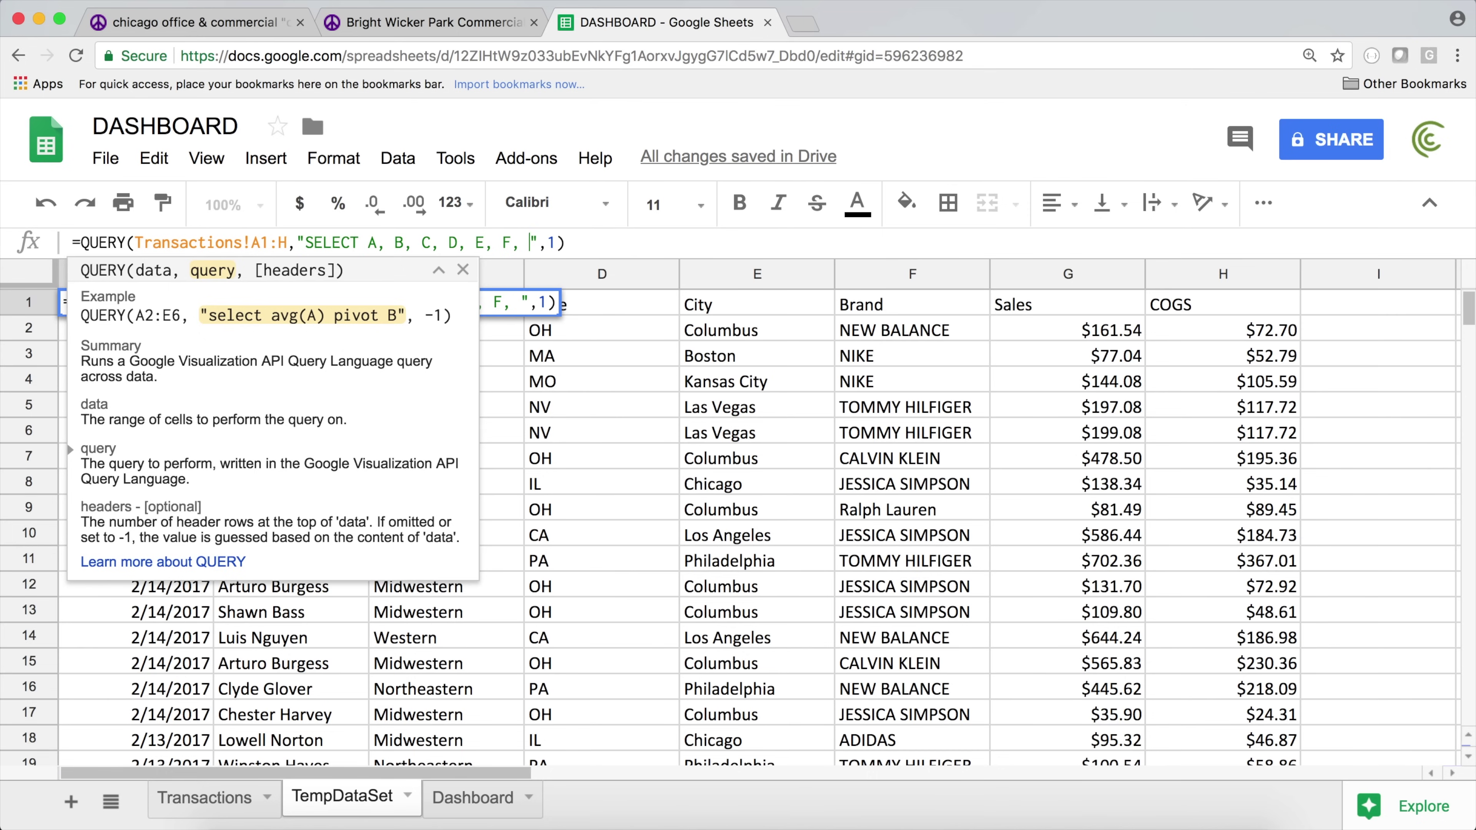
type("G, ")
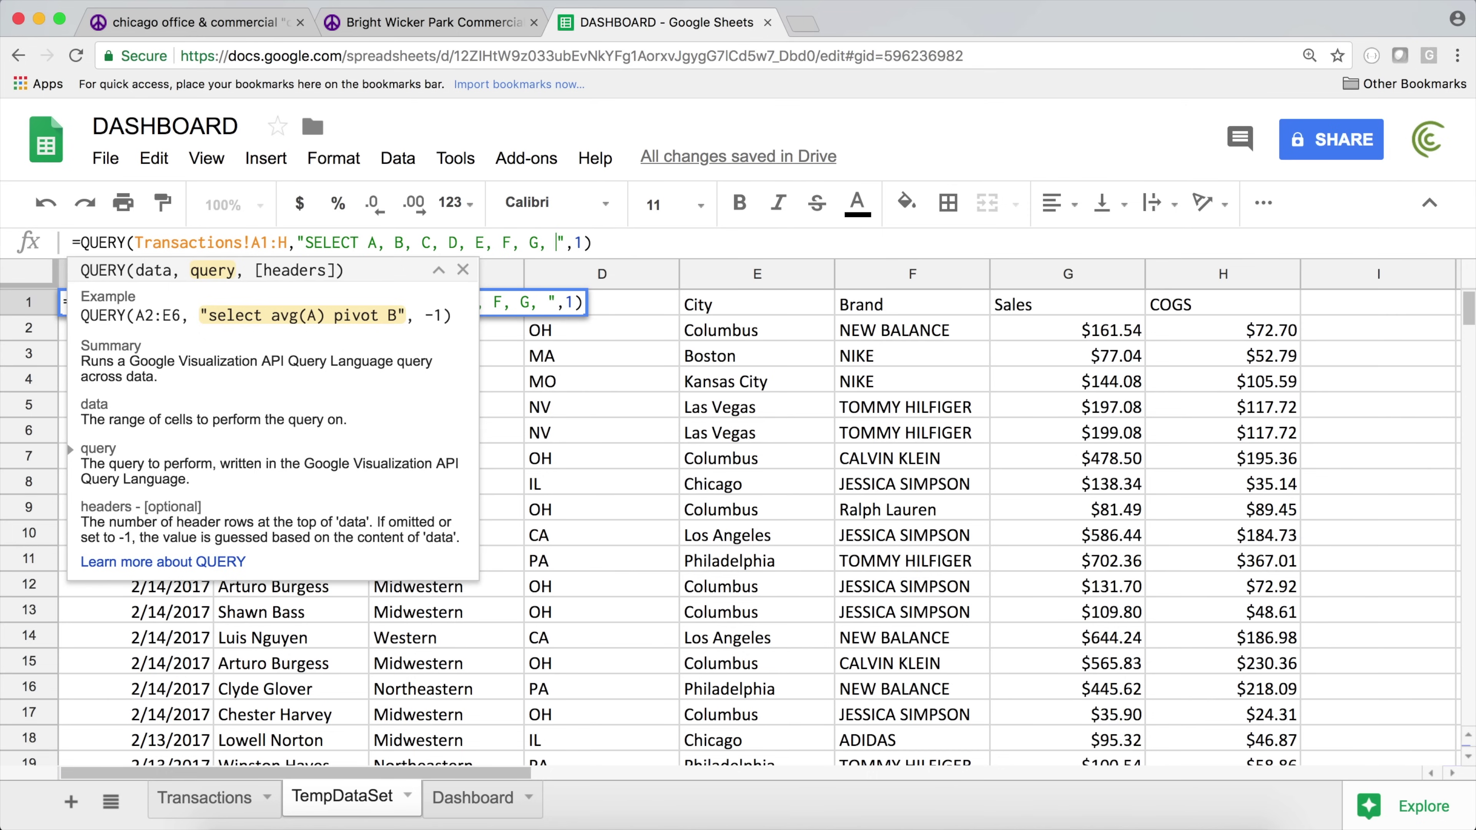
type("H")
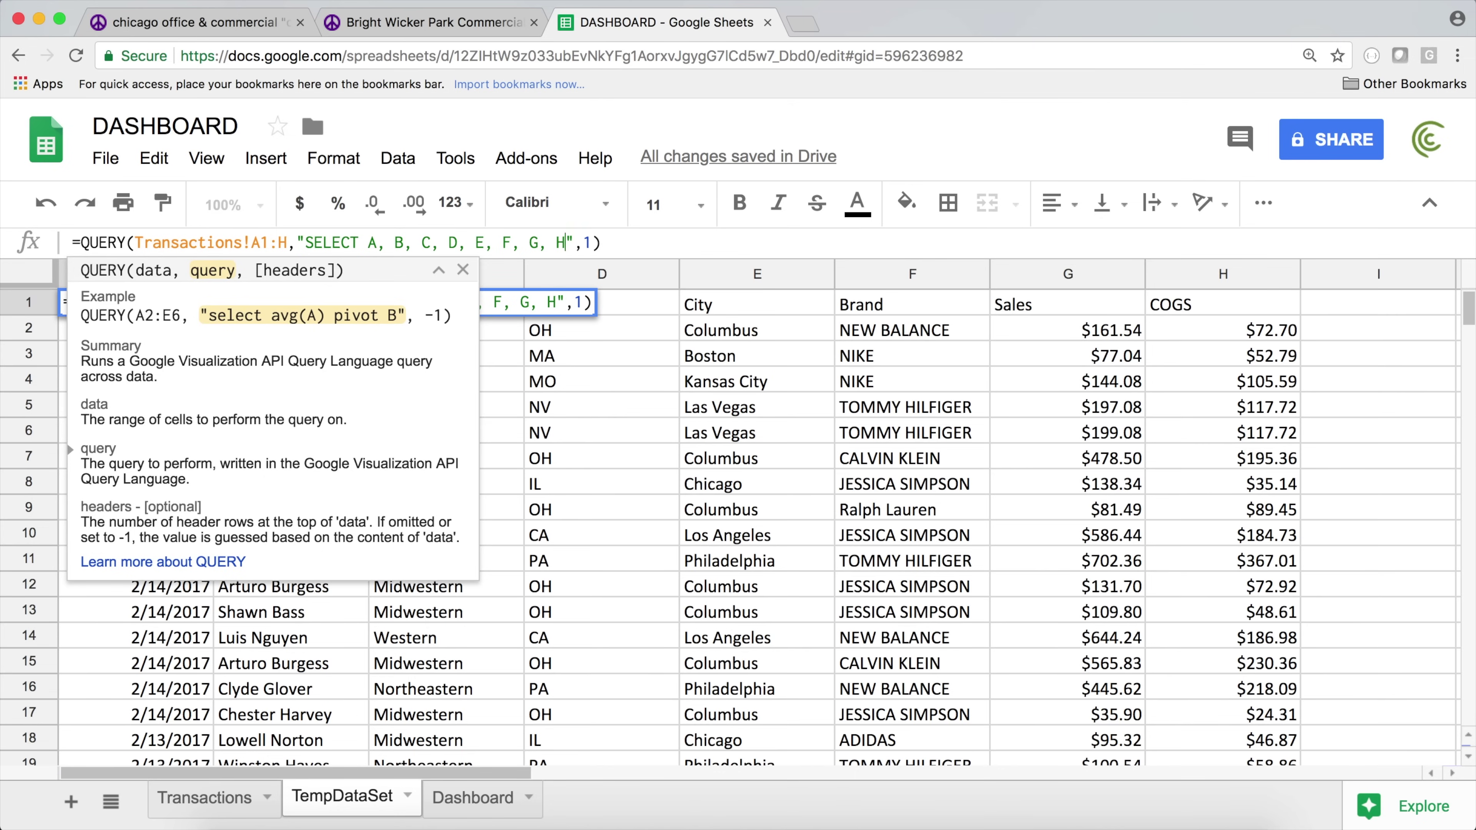
type(",")
type("YEAR(")
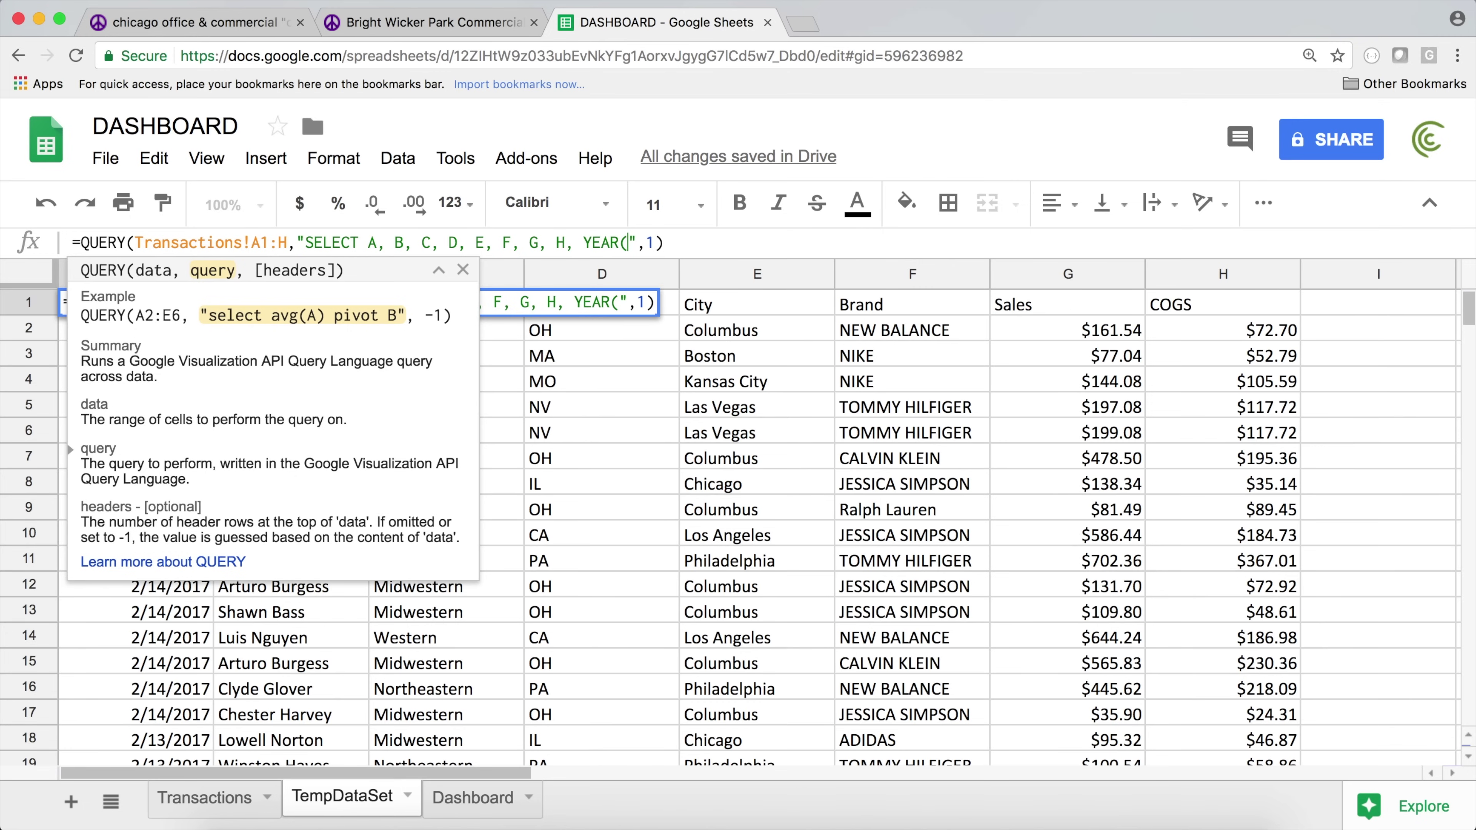
type("A)")
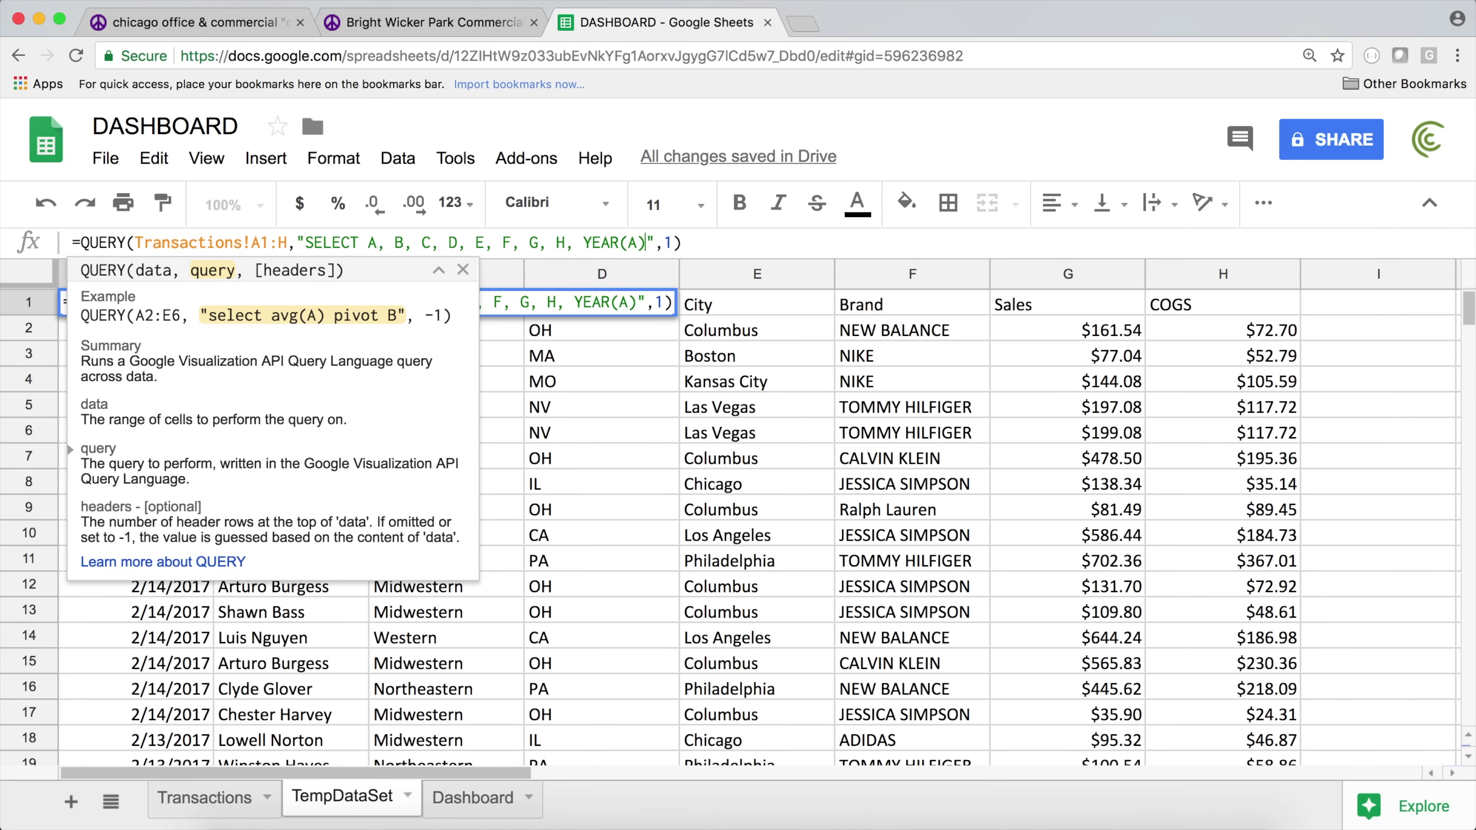
key("Return")
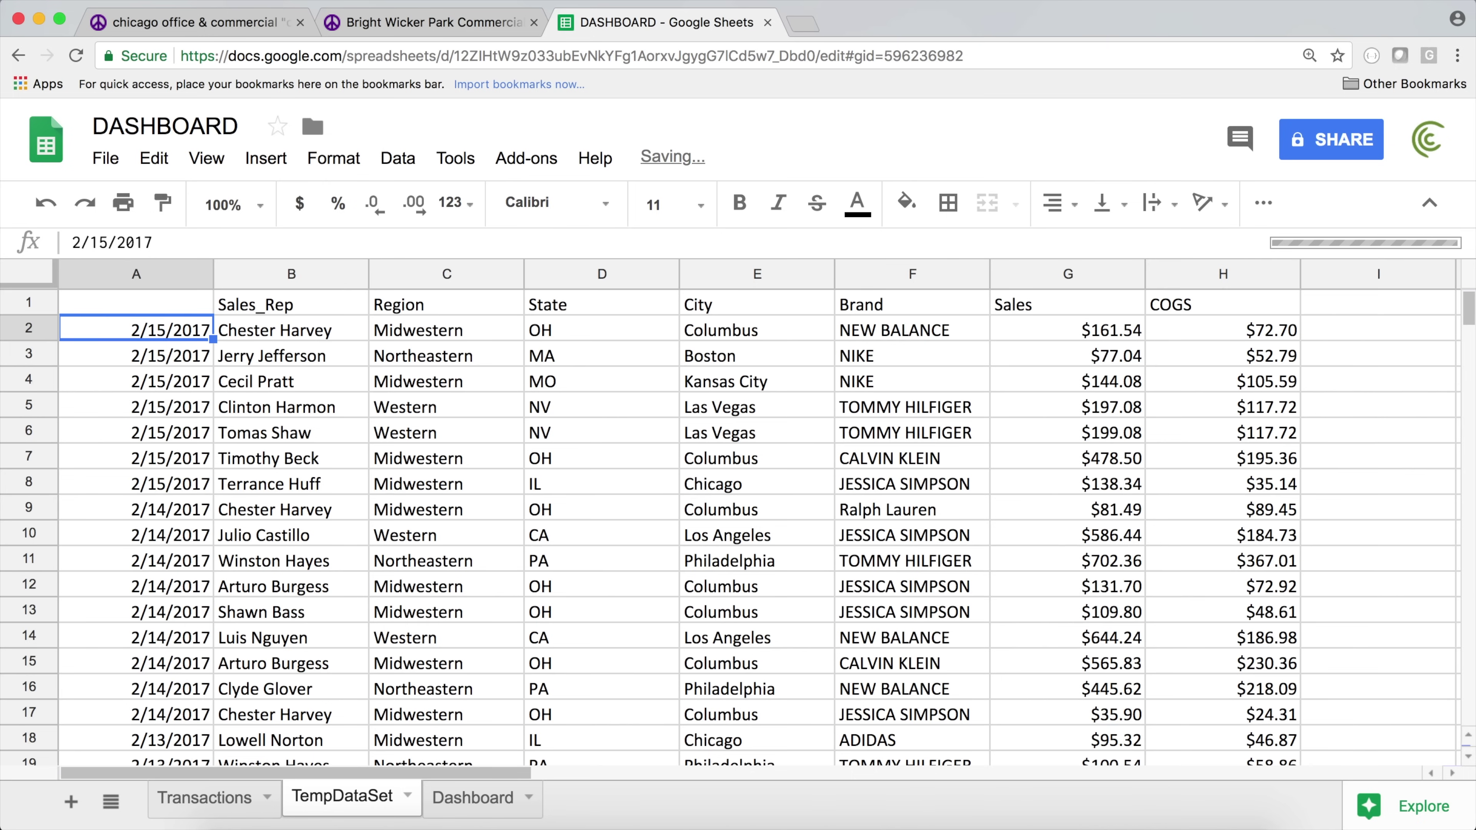
scroll(1433, 379, "down", 3)
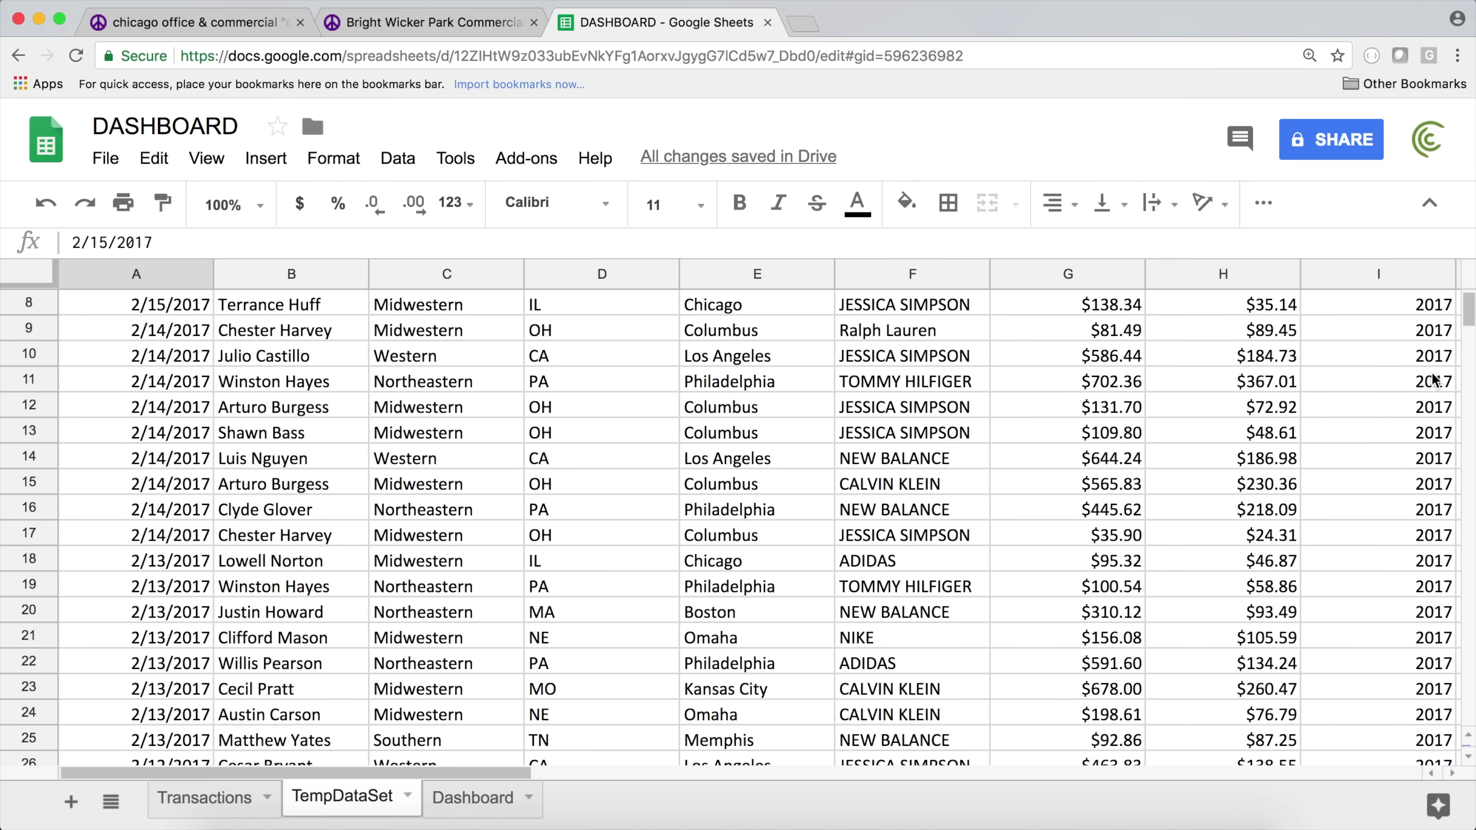
scroll(1432, 379, "down", 20)
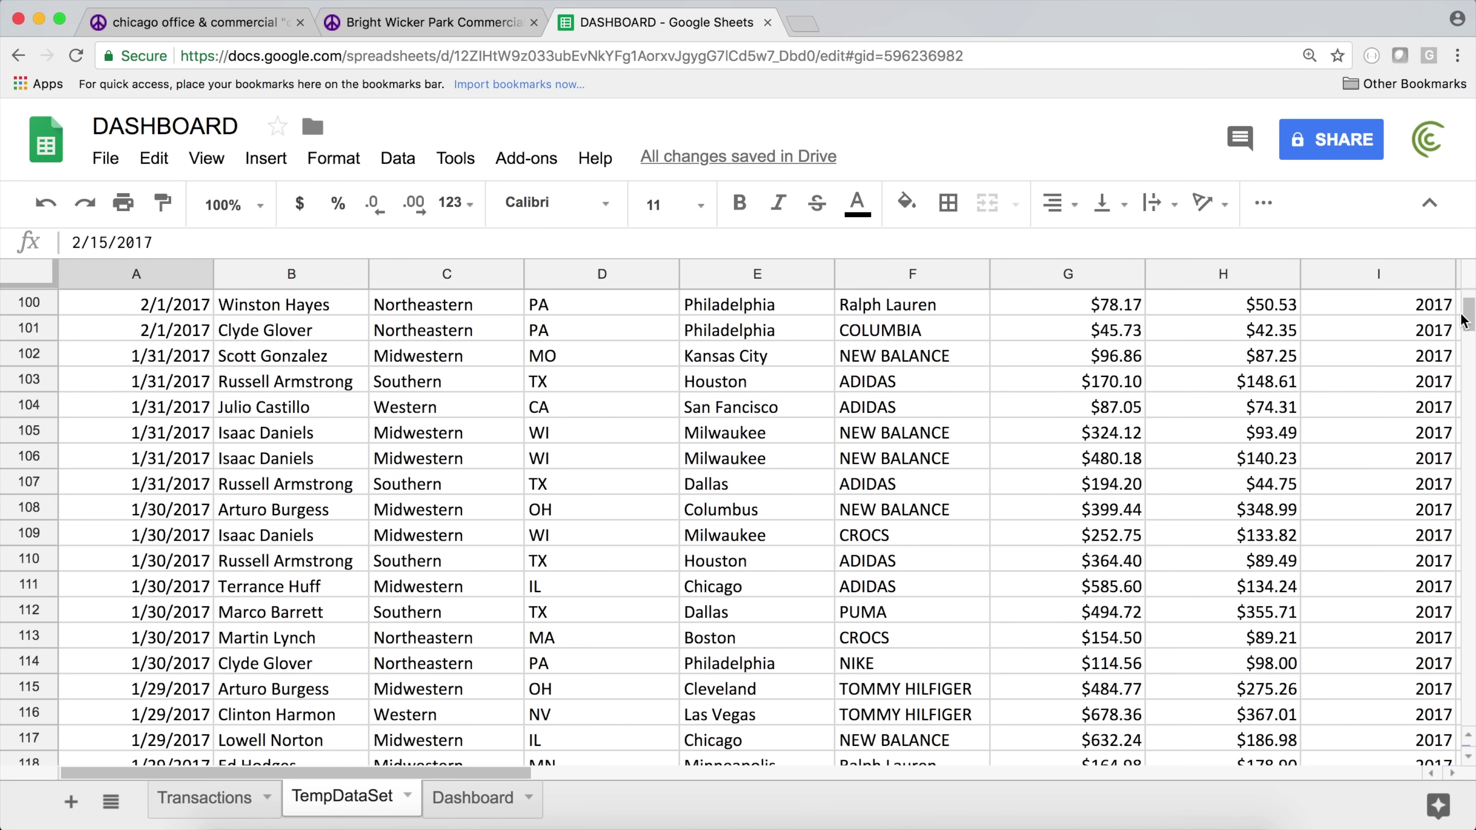
left_click_drag(1466, 305, 1464, 235)
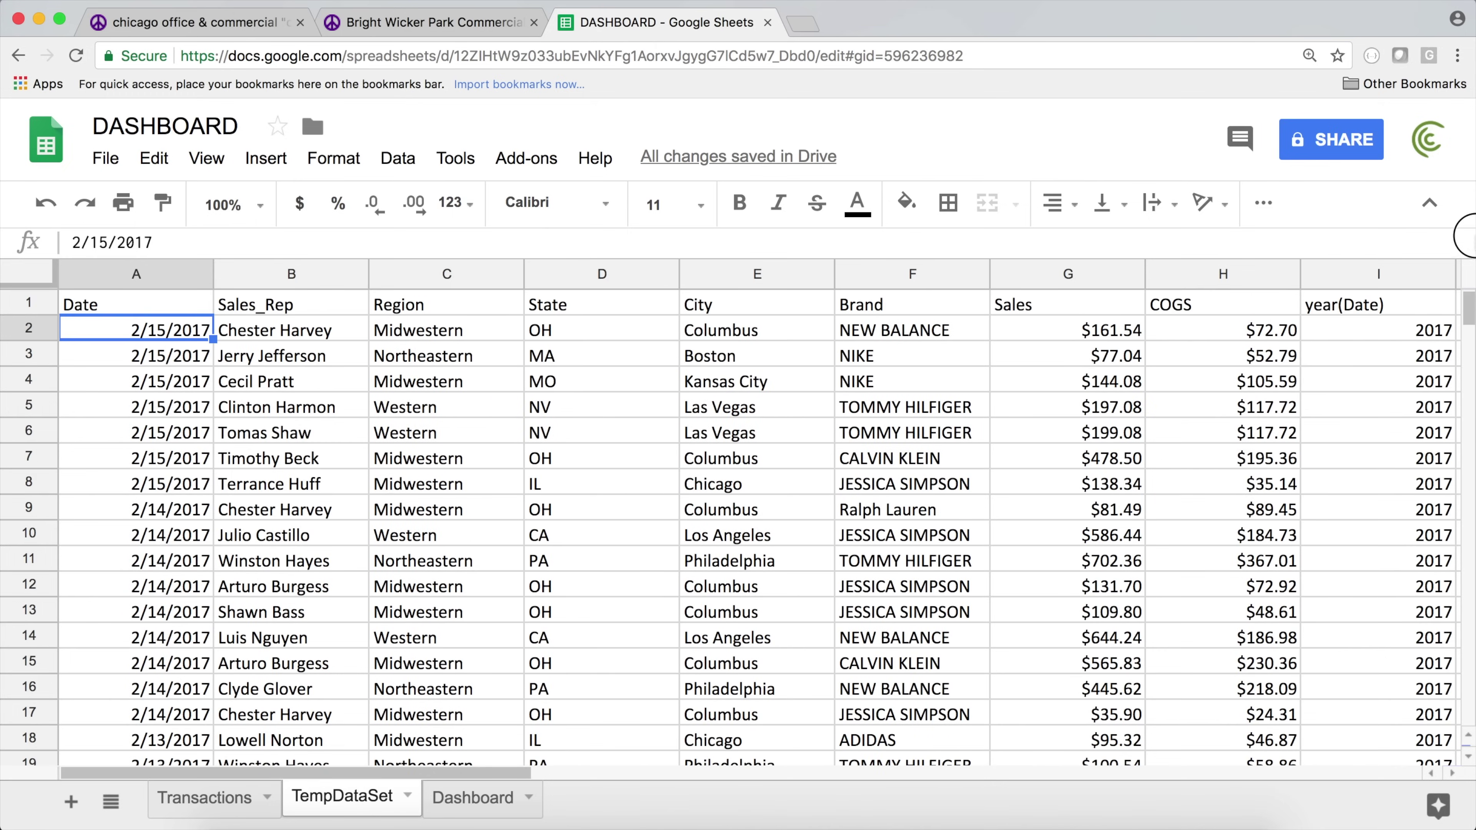
left_click(1364, 305)
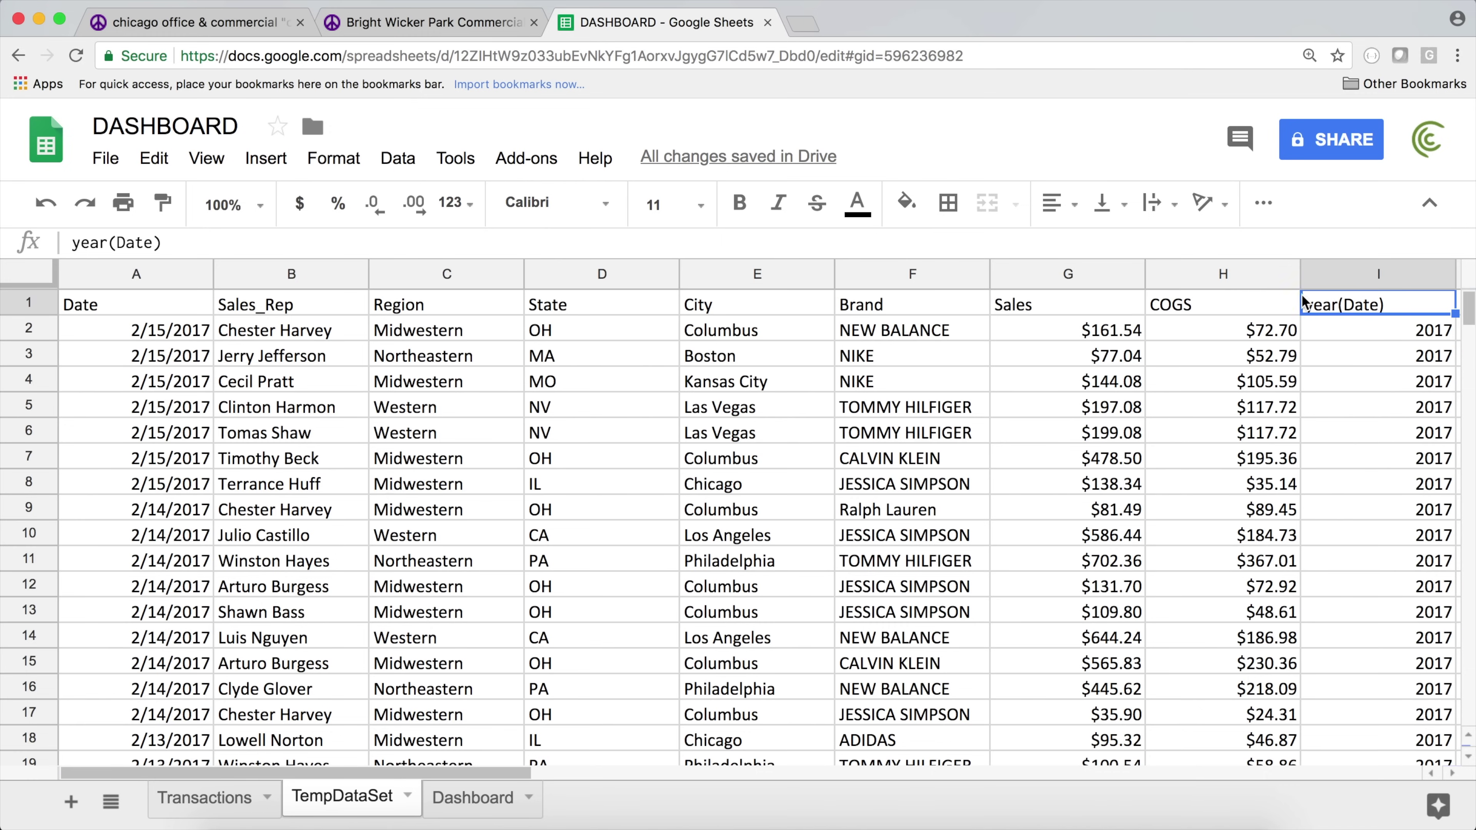
left_click(177, 305)
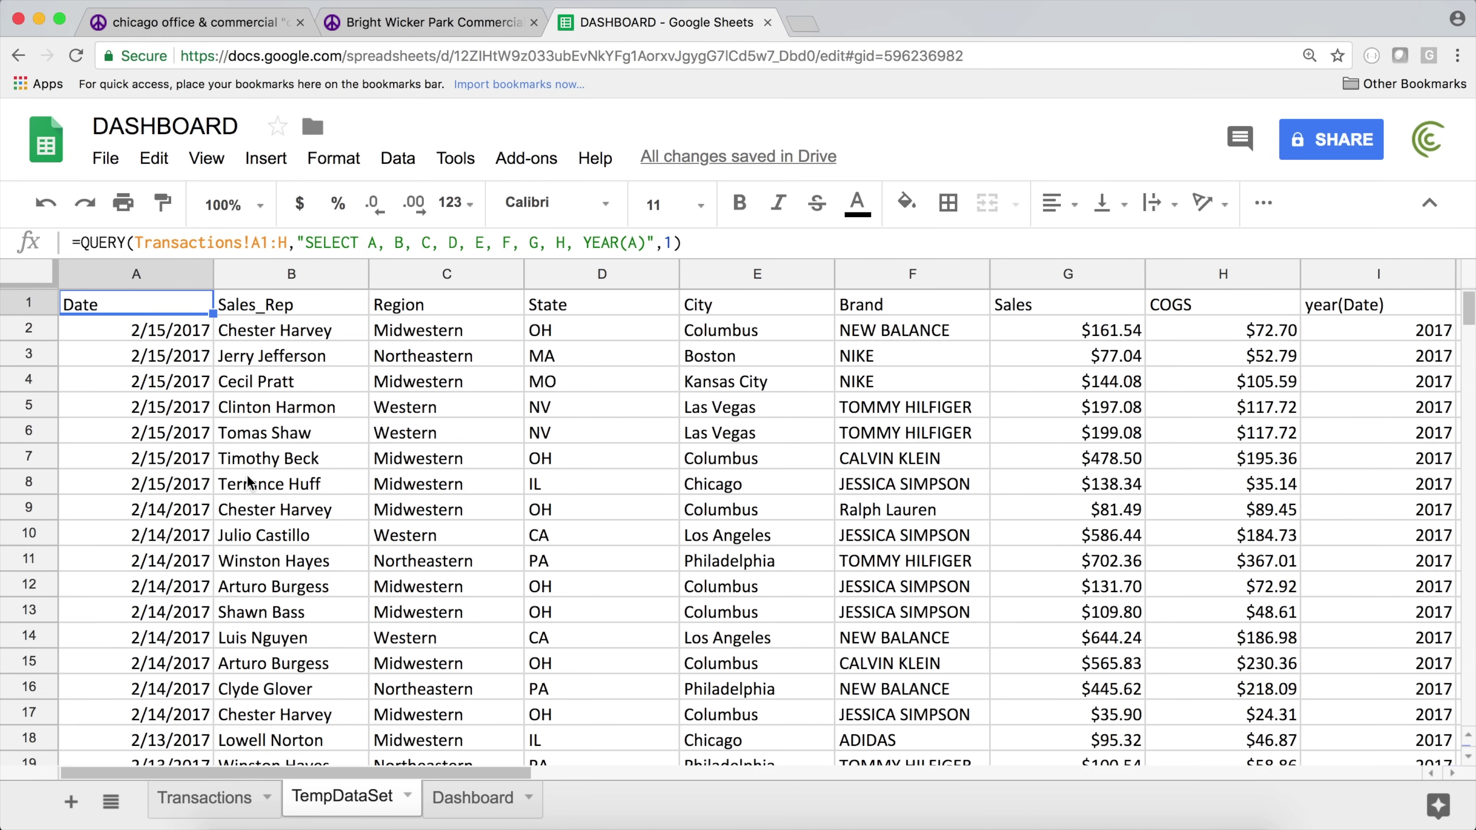
- Create a pivot table from TempDataSet with SUM of Sales as values and year(Date) as rows
left_click(389, 163)
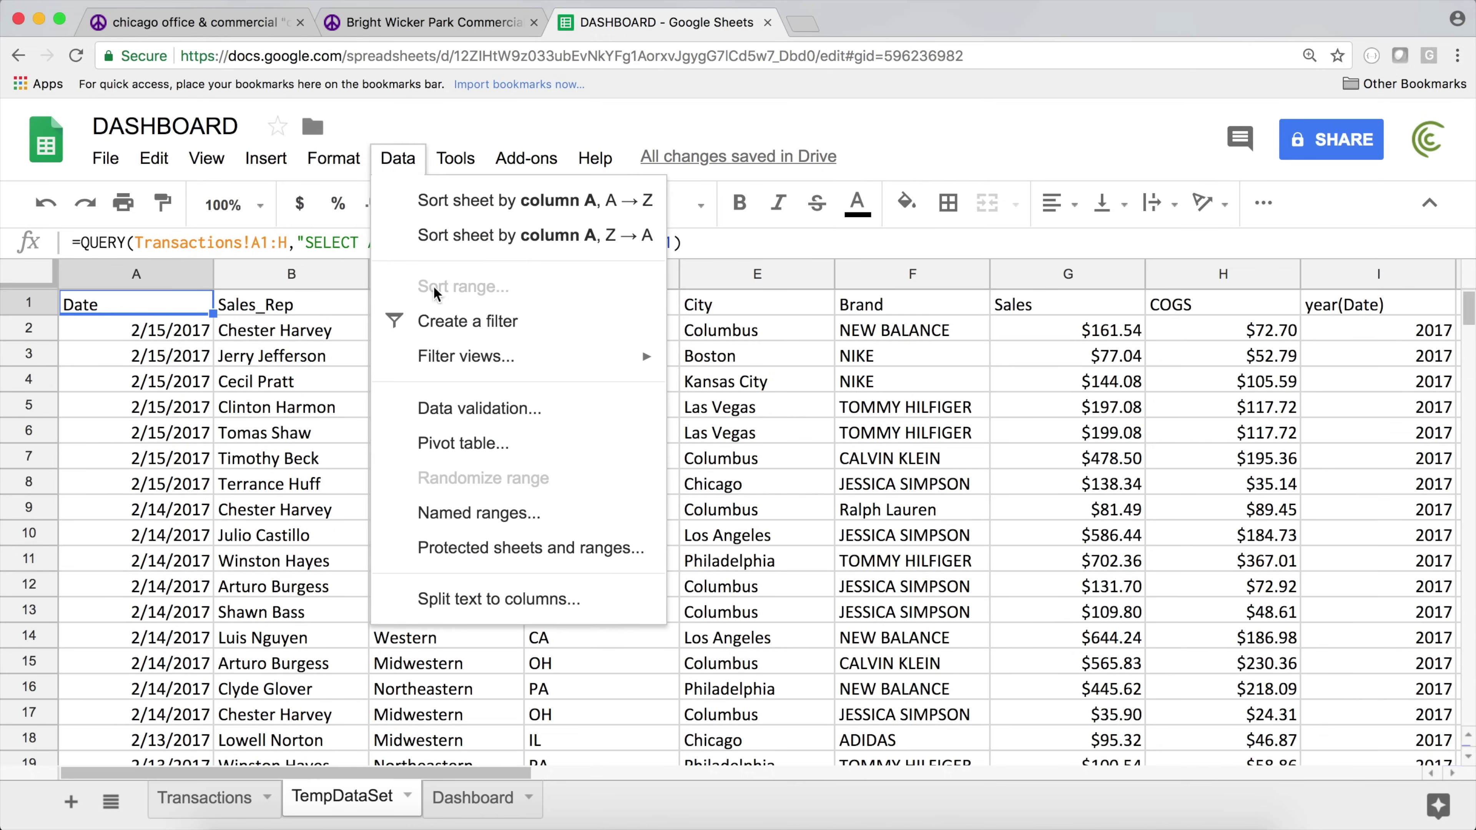
left_click(438, 454)
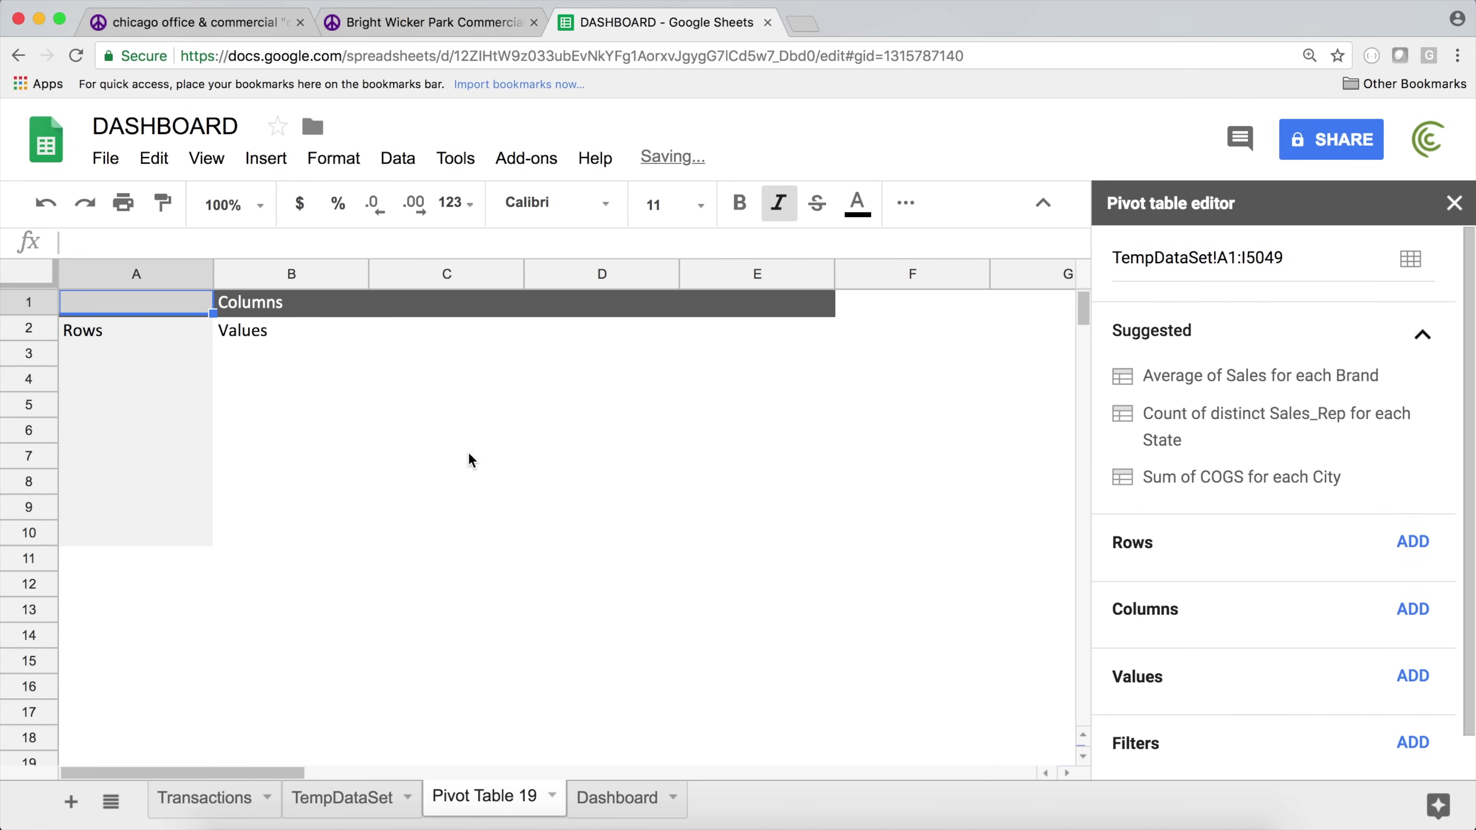
left_click(1411, 676)
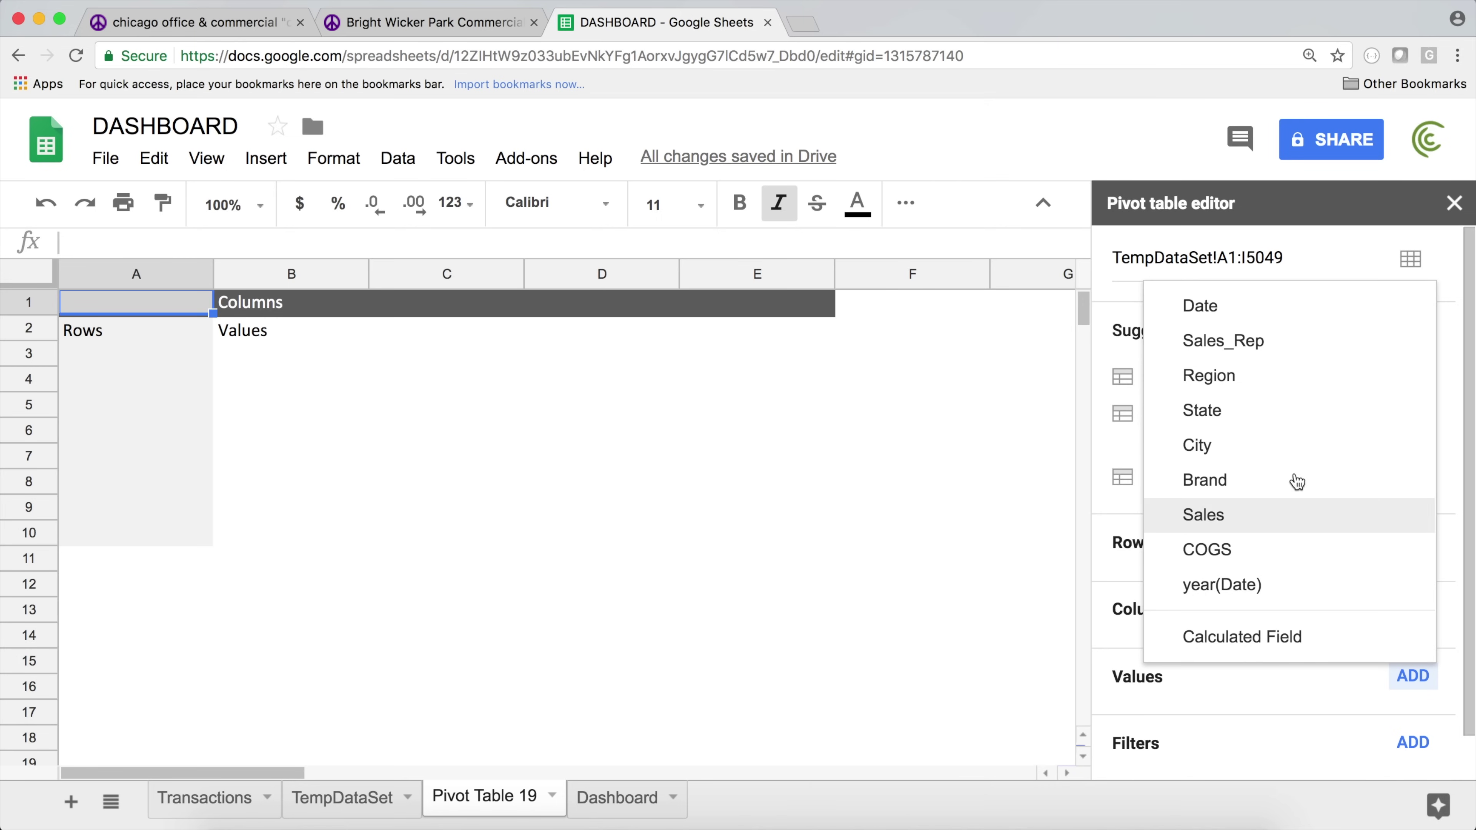
left_click(1253, 521)
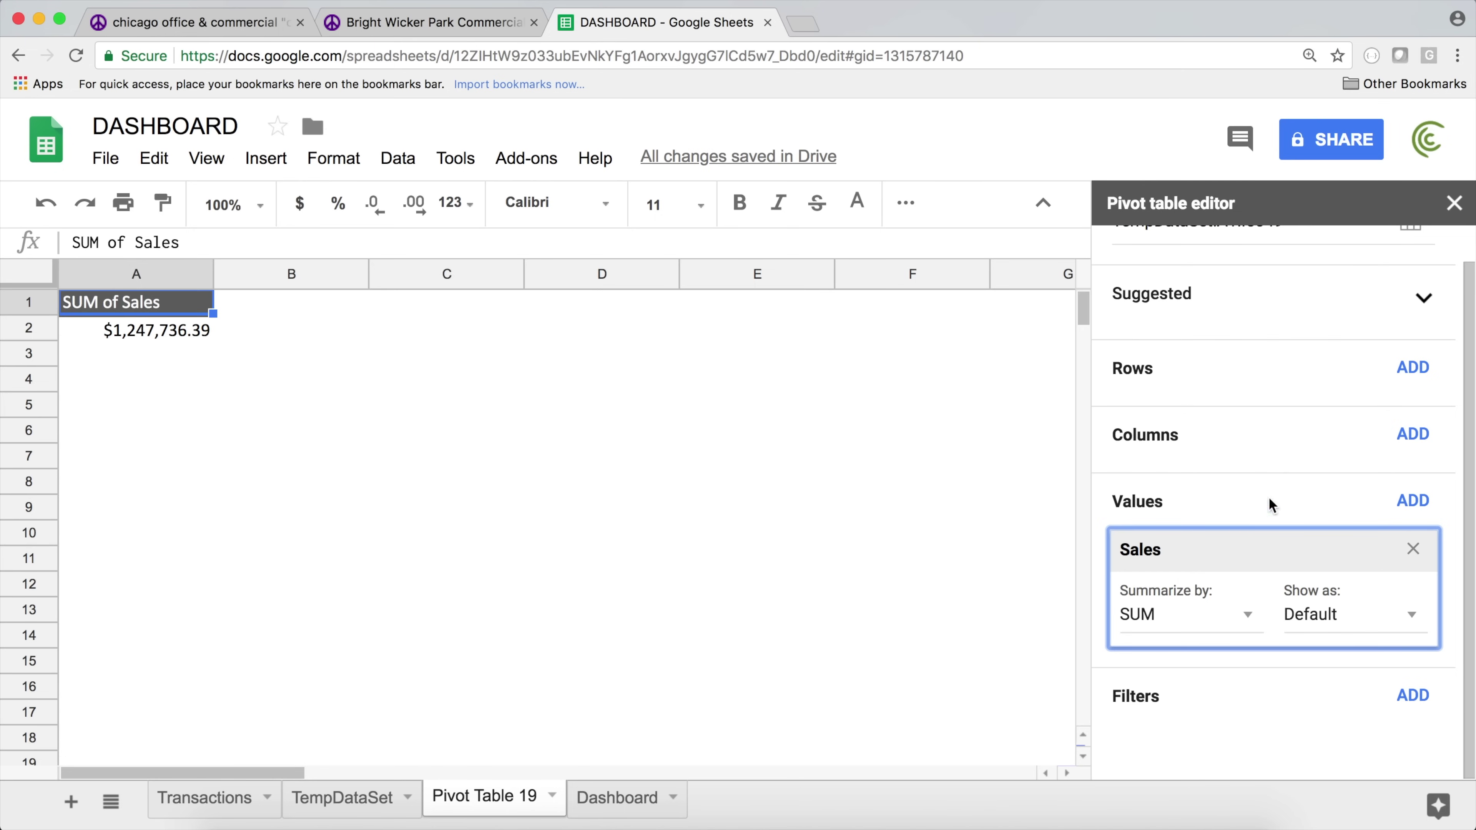
left_click(1412, 367)
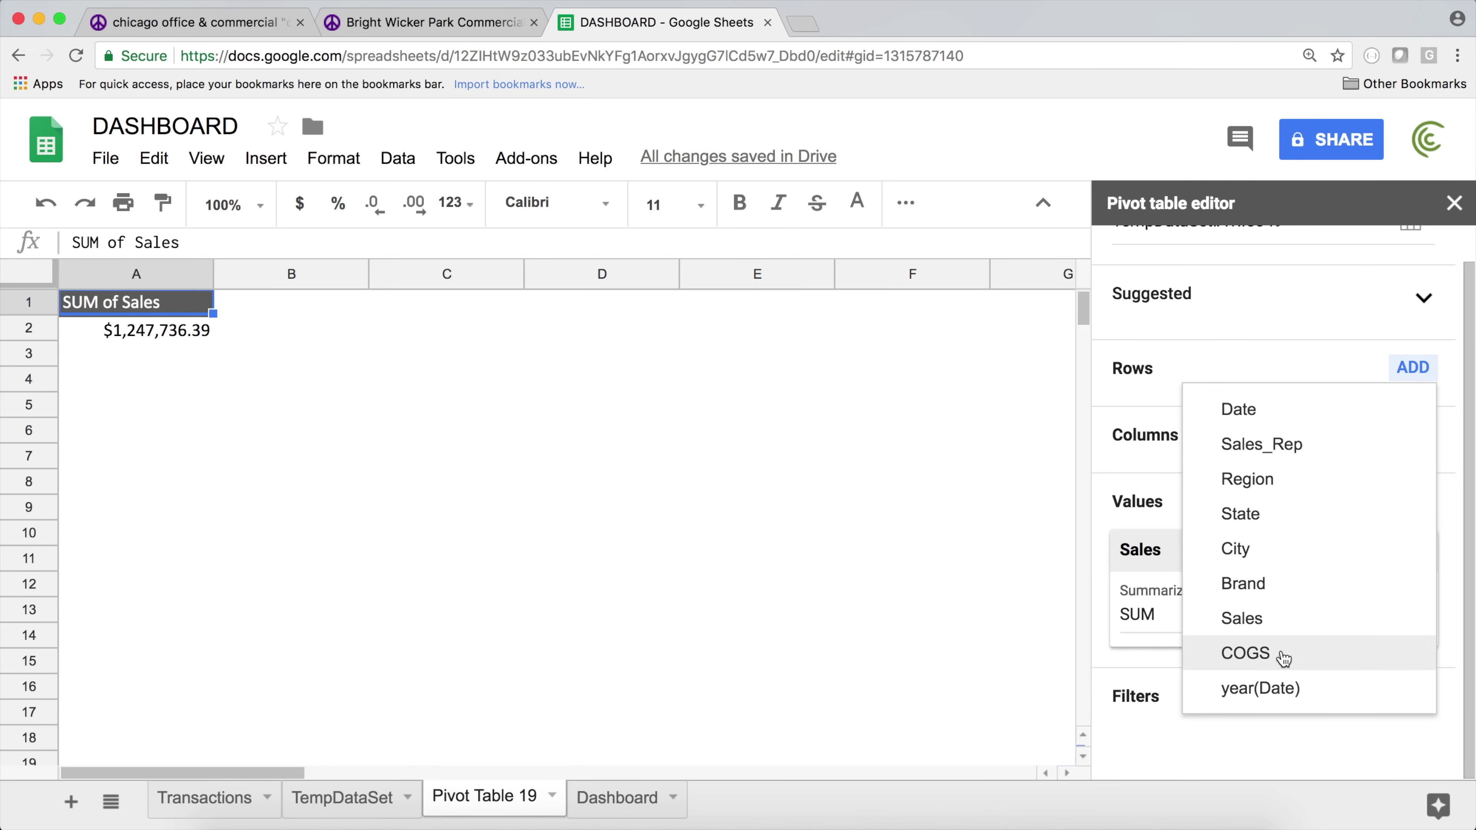
left_click(1268, 686)
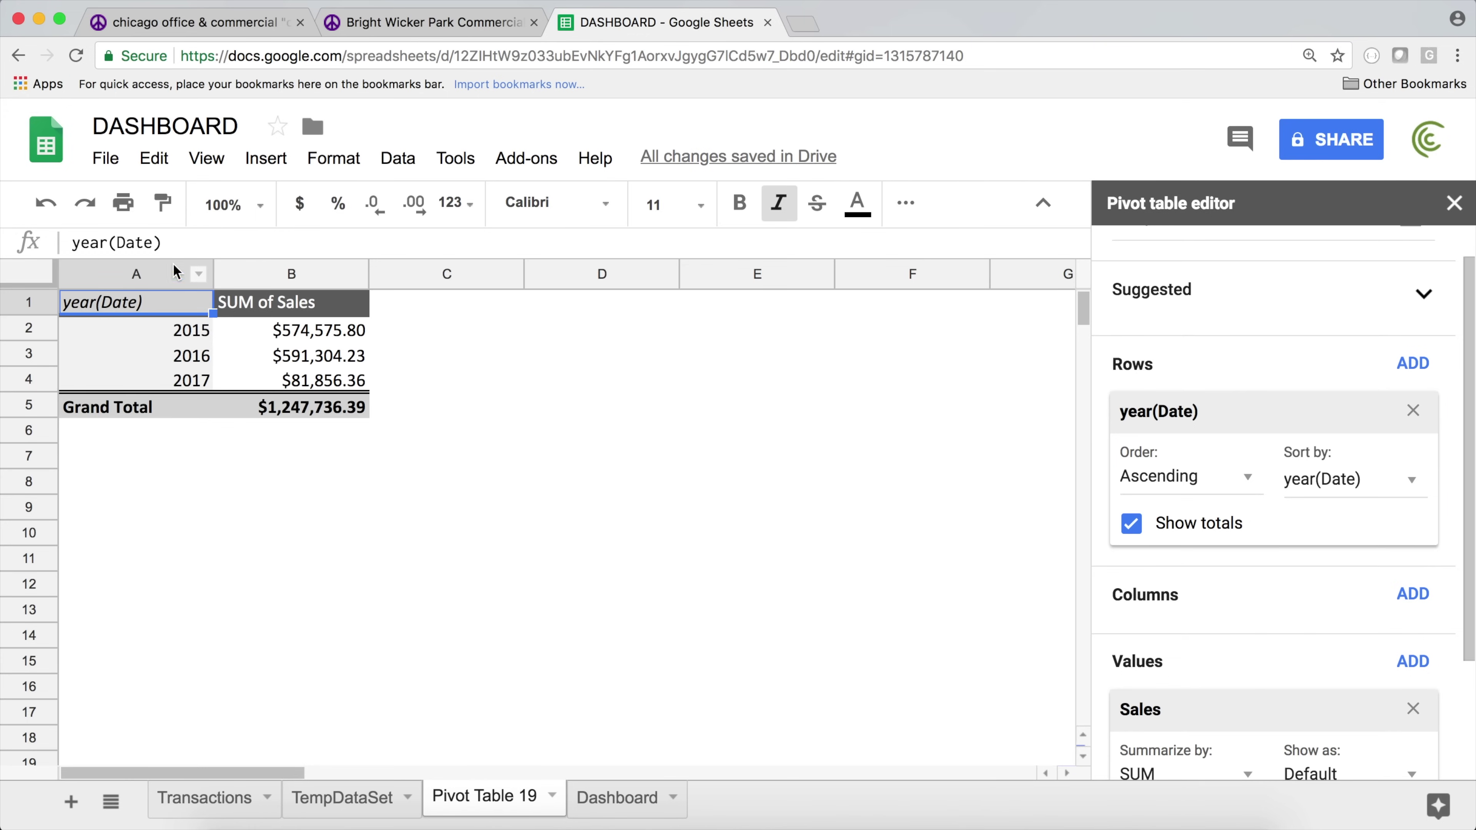
left_click_drag(183, 237, 69, 239)
- Rename the pivot's year(Date) header in A1 to Year
type("YEar")
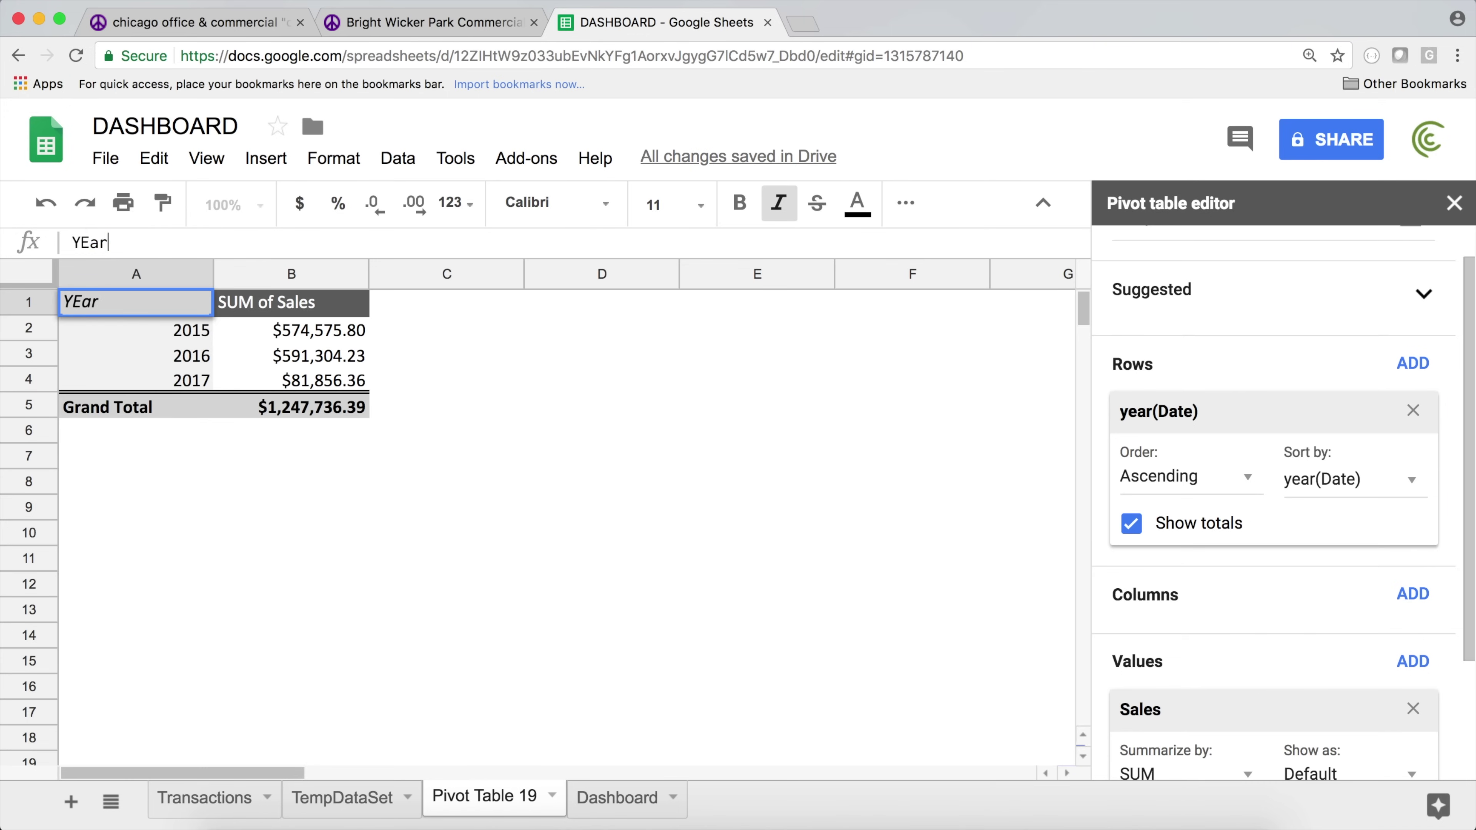
key("Return")
left_click(136, 302)
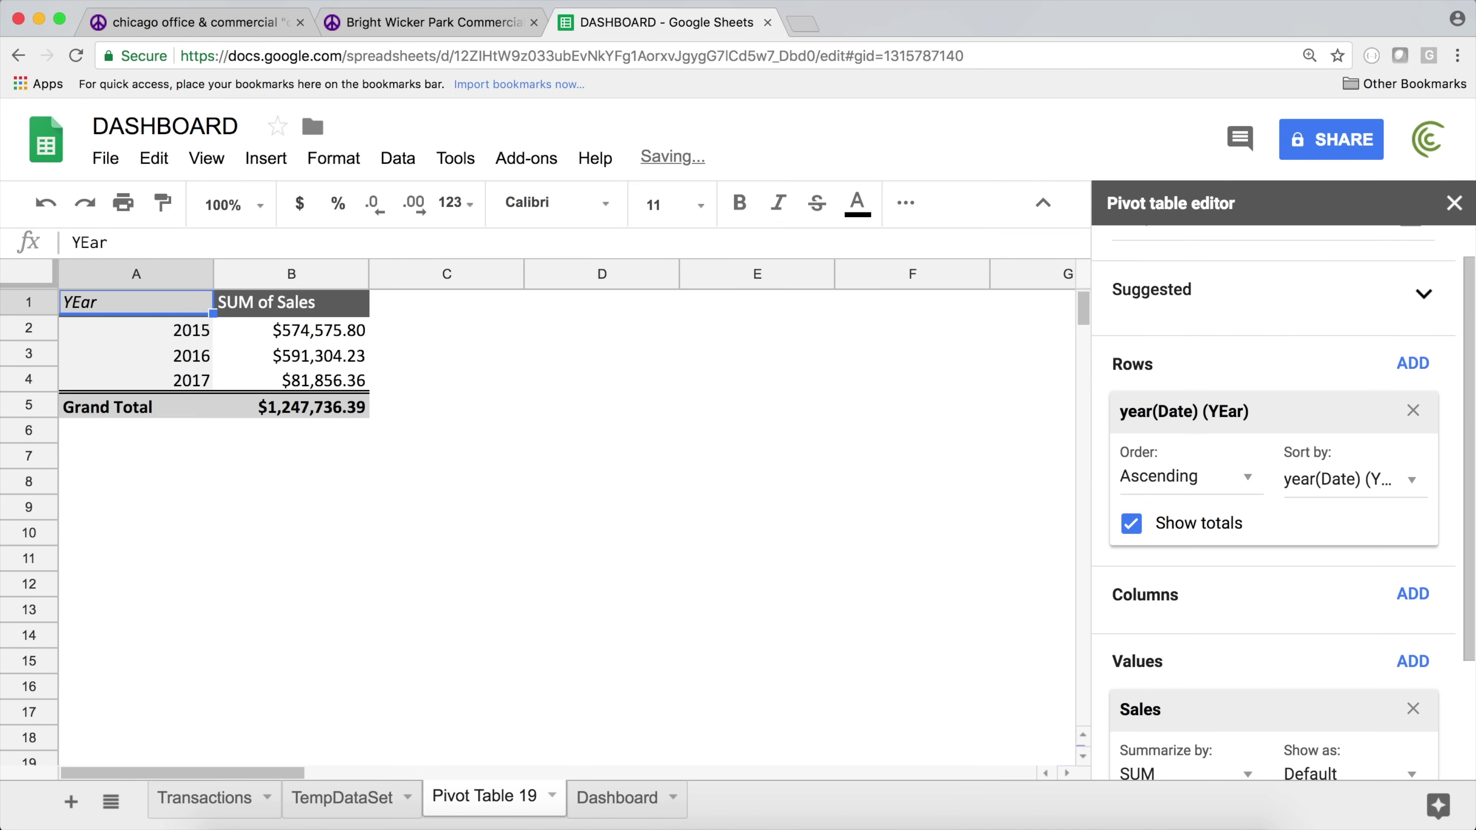
left_click(93, 242)
key("BackSpace")
type("e")
key("Return")
- Rename the SUM of Sales header to Sales and copy the table A1:B5
key("Up")
key("Right")
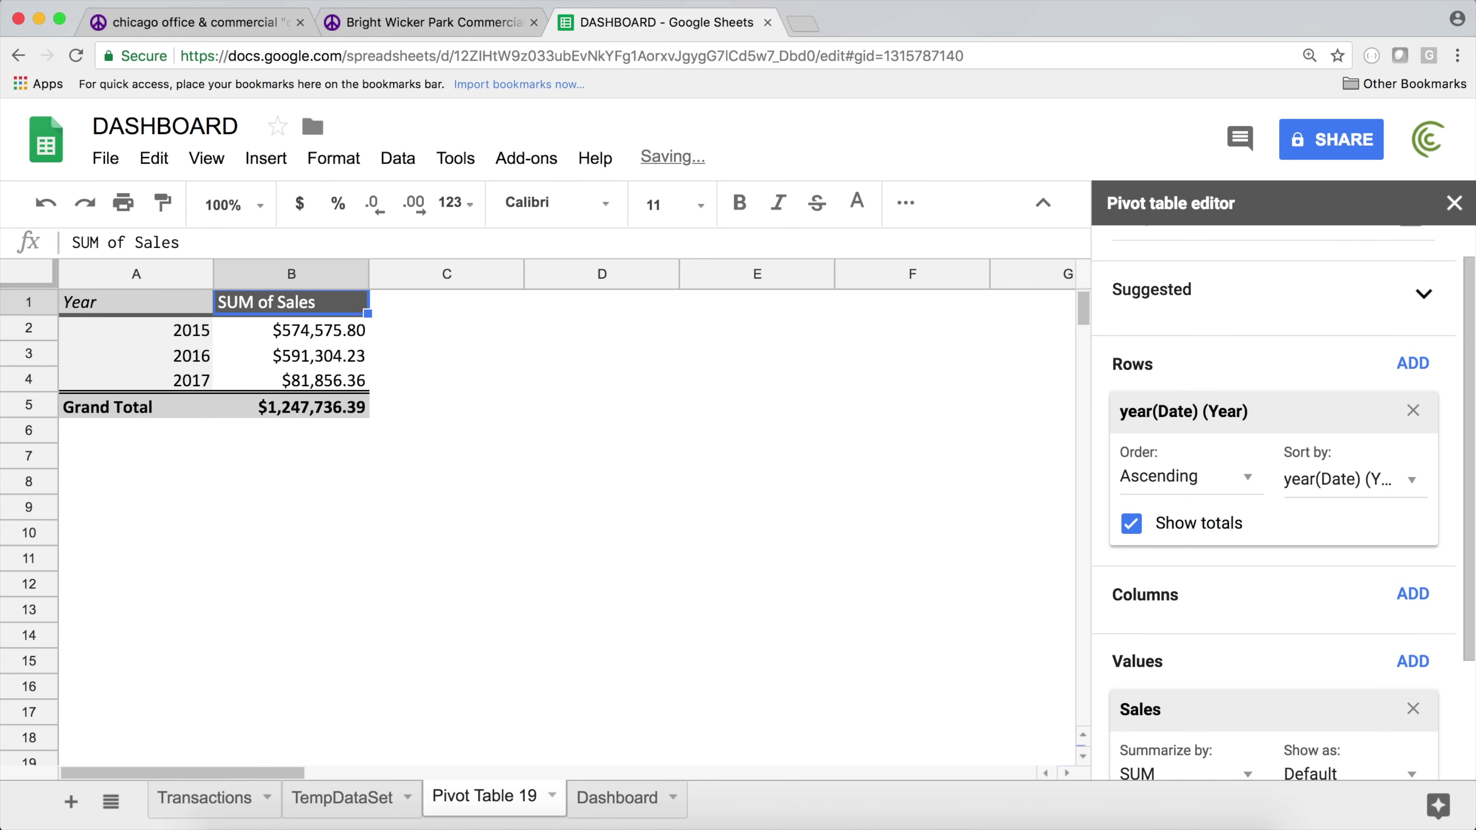
left_click_drag(222, 244, 3, 229)
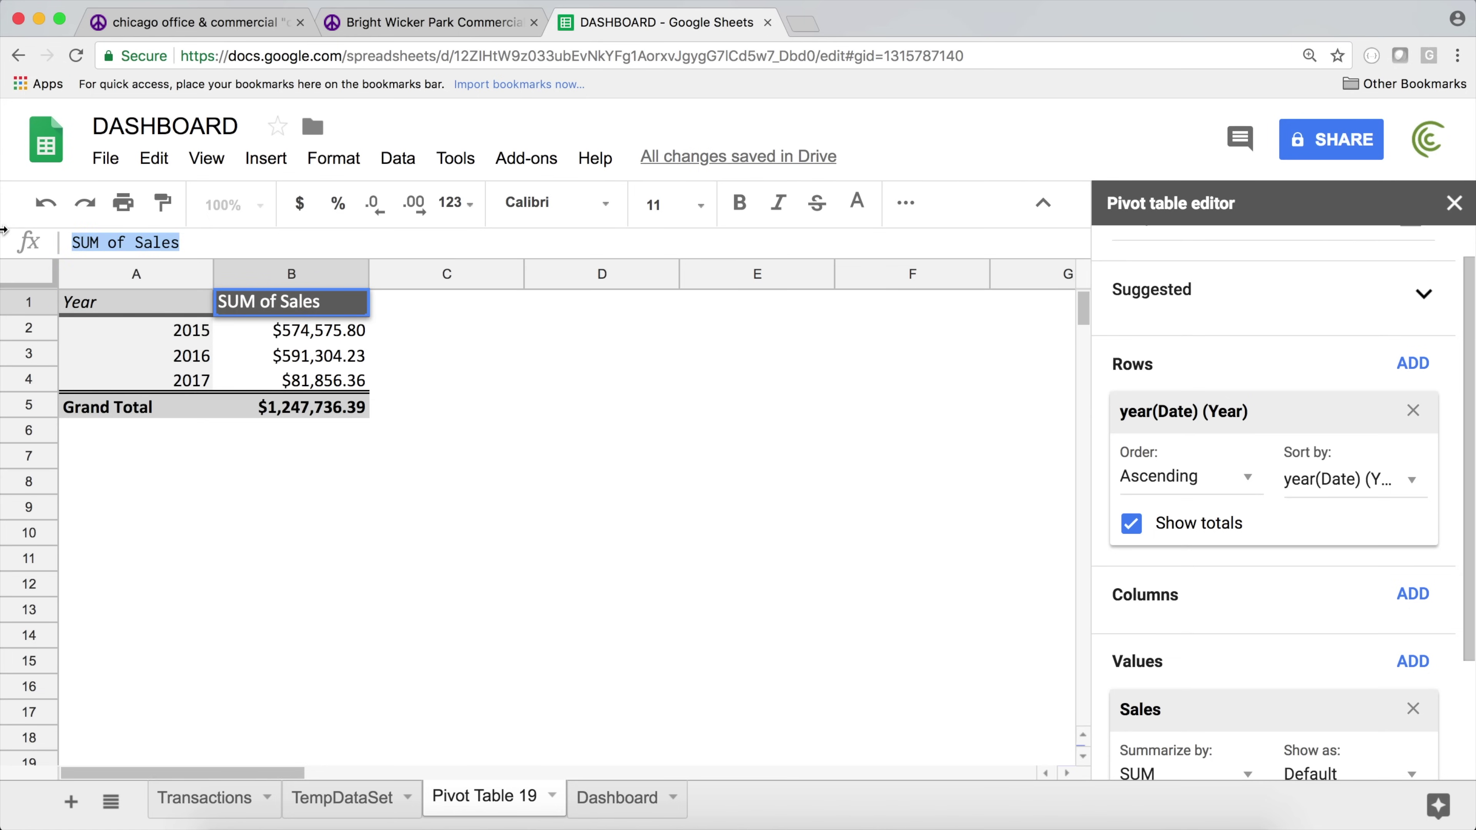
type("Sales")
key("Return")
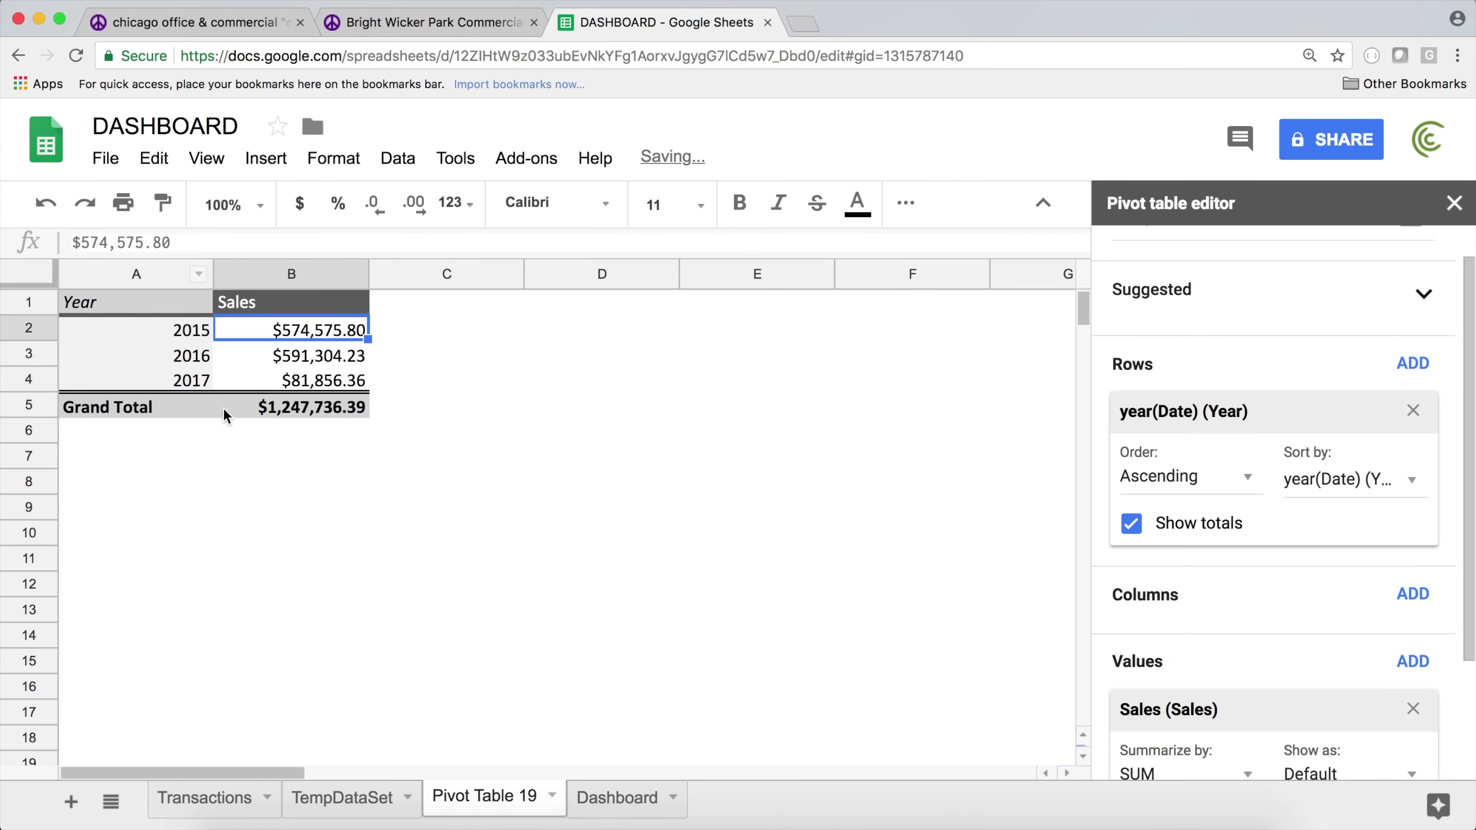
left_click_drag(152, 314, 287, 409)
key("ctrl+c")
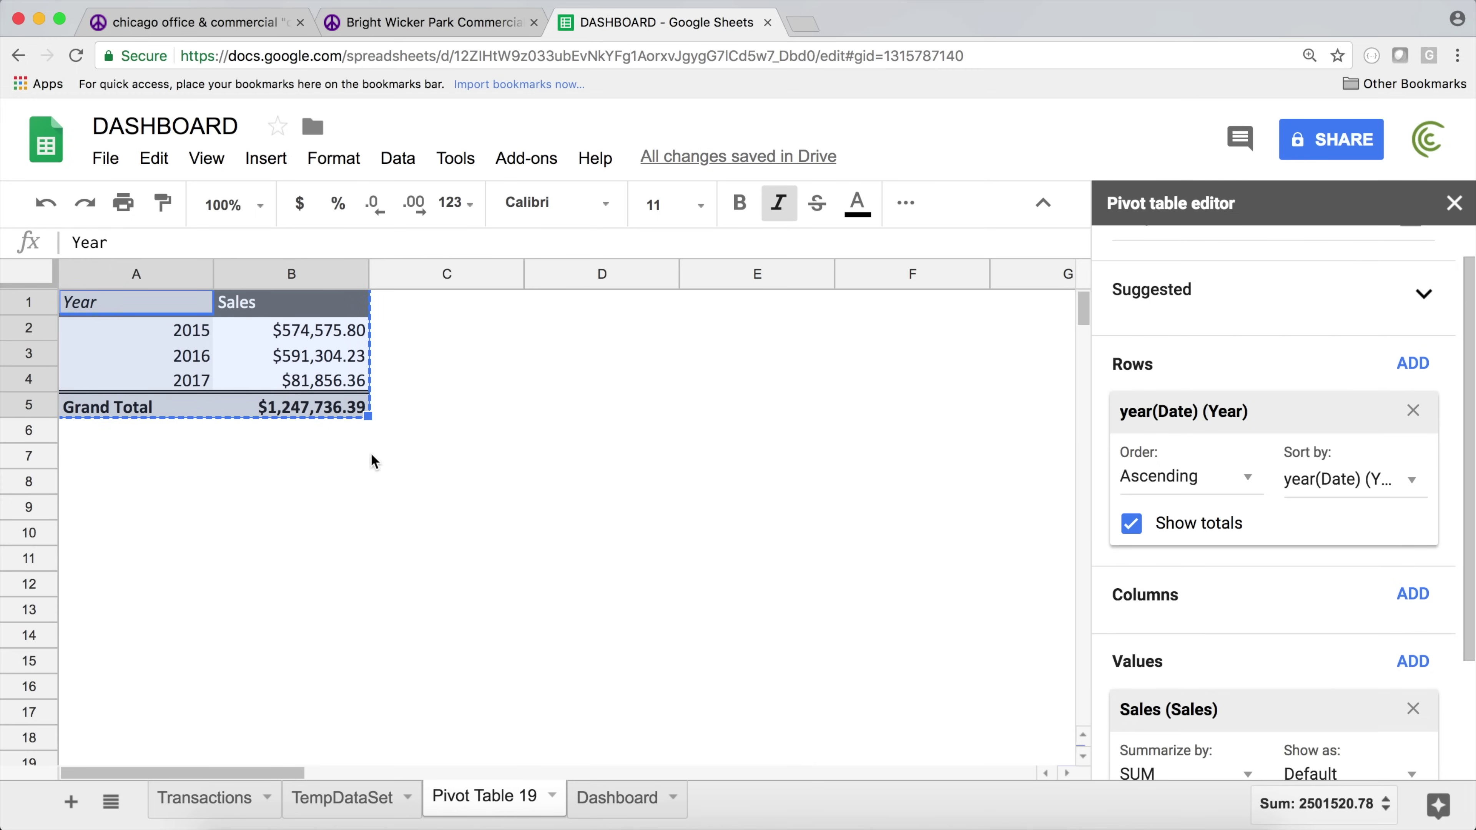
- Paste the Year/Sales summary table into Dashboard cell G11
left_click(597, 800)
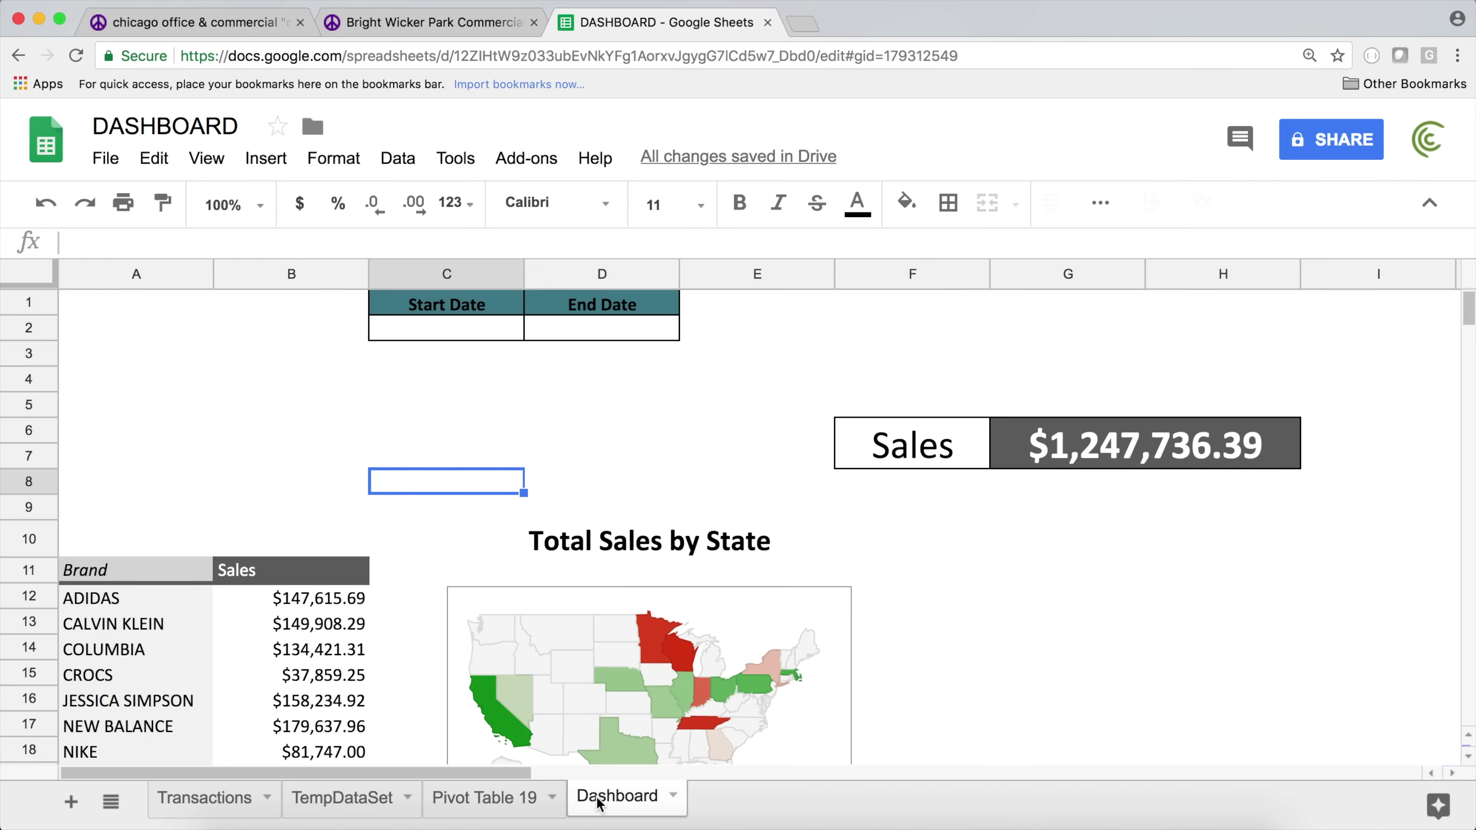
scroll(1036, 534, "down", 3)
left_click(976, 420)
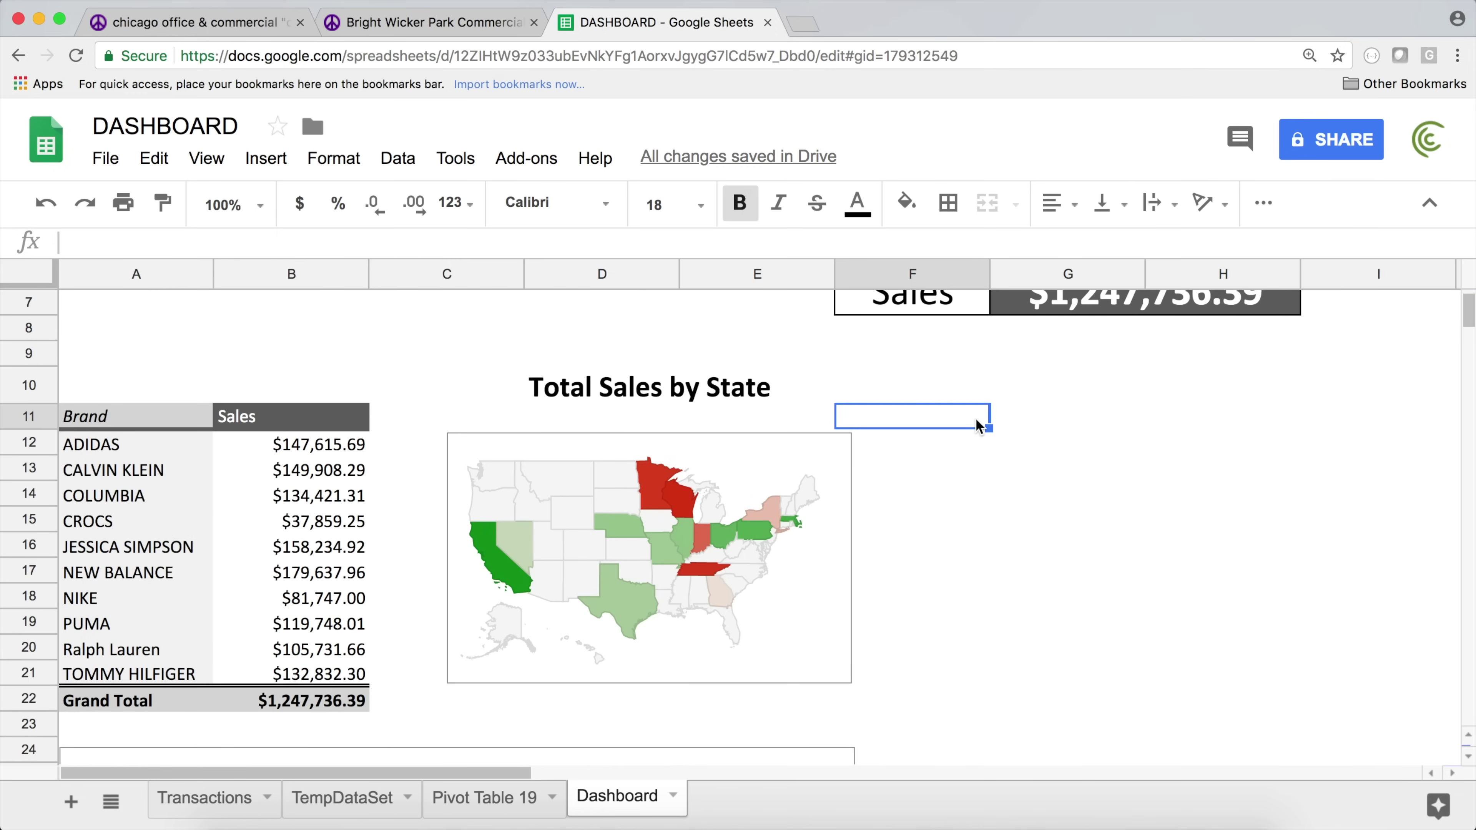
left_click(1036, 419)
key("ctrl+v")
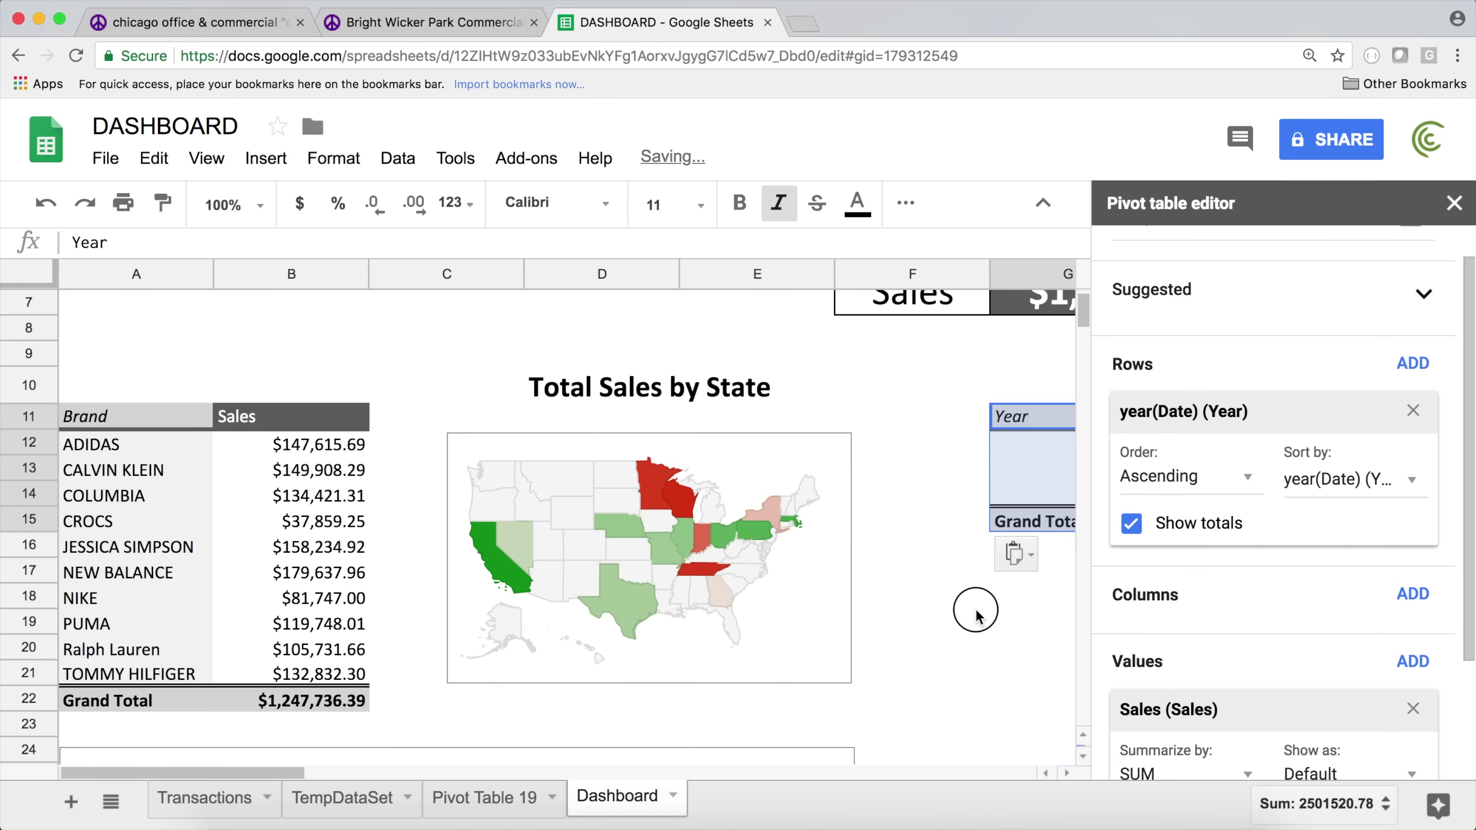
left_click(982, 596)
- Delete the Pivot Table 19 sheet and return to the Dashboard
left_click(473, 804)
right_click(512, 796)
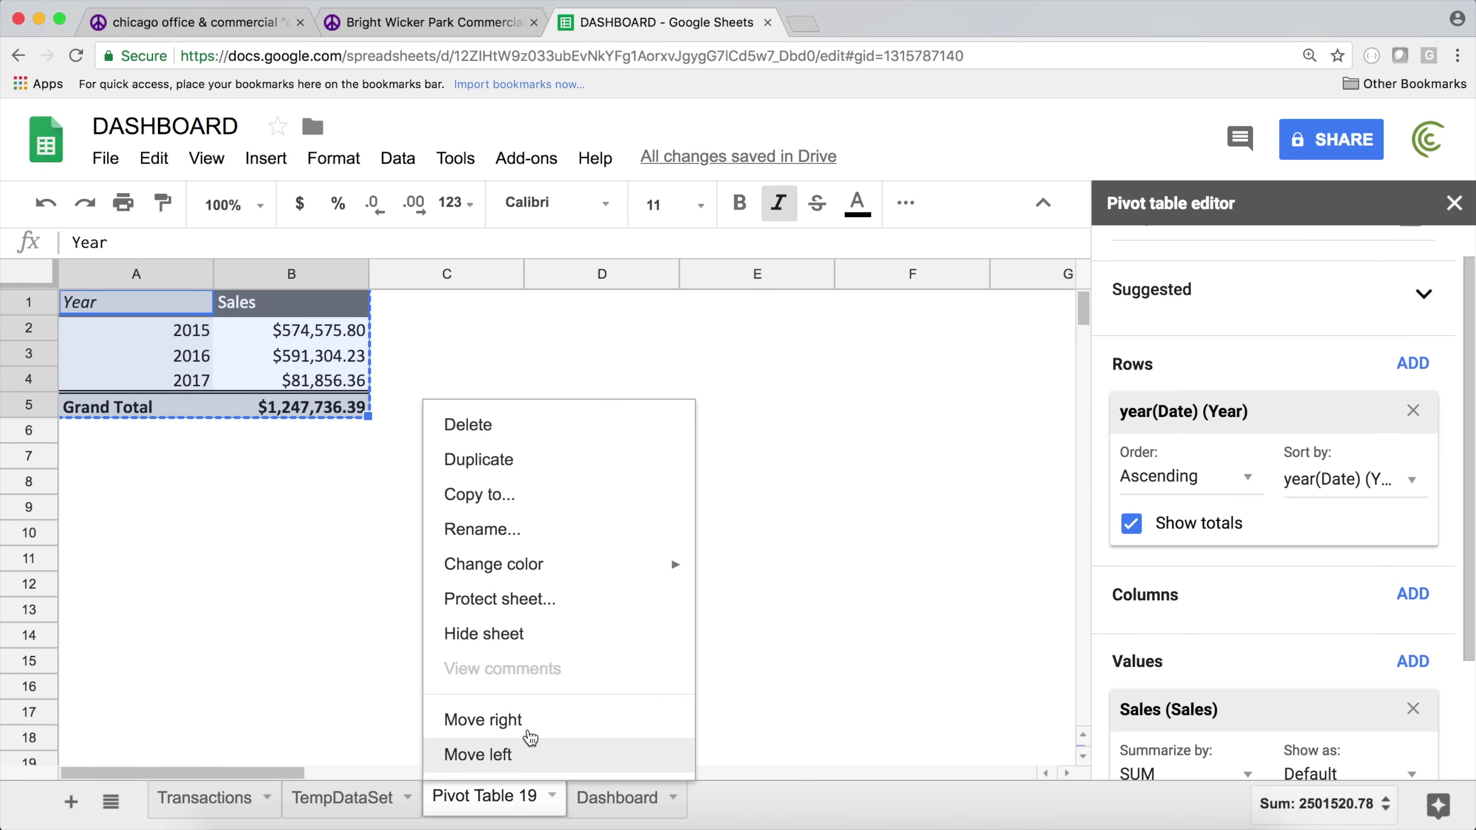
left_click(527, 424)
left_click(474, 520)
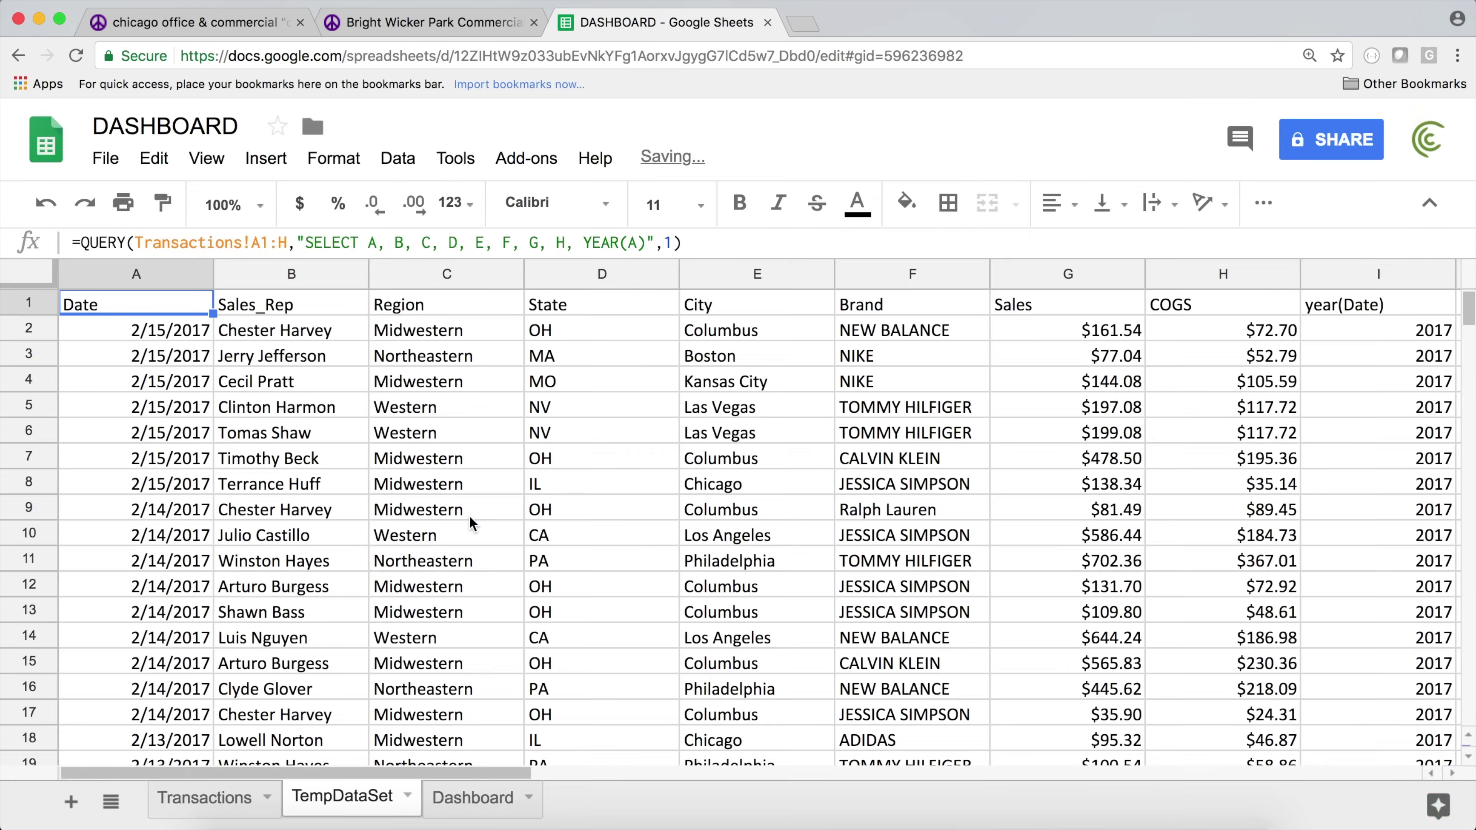
left_click(452, 814)
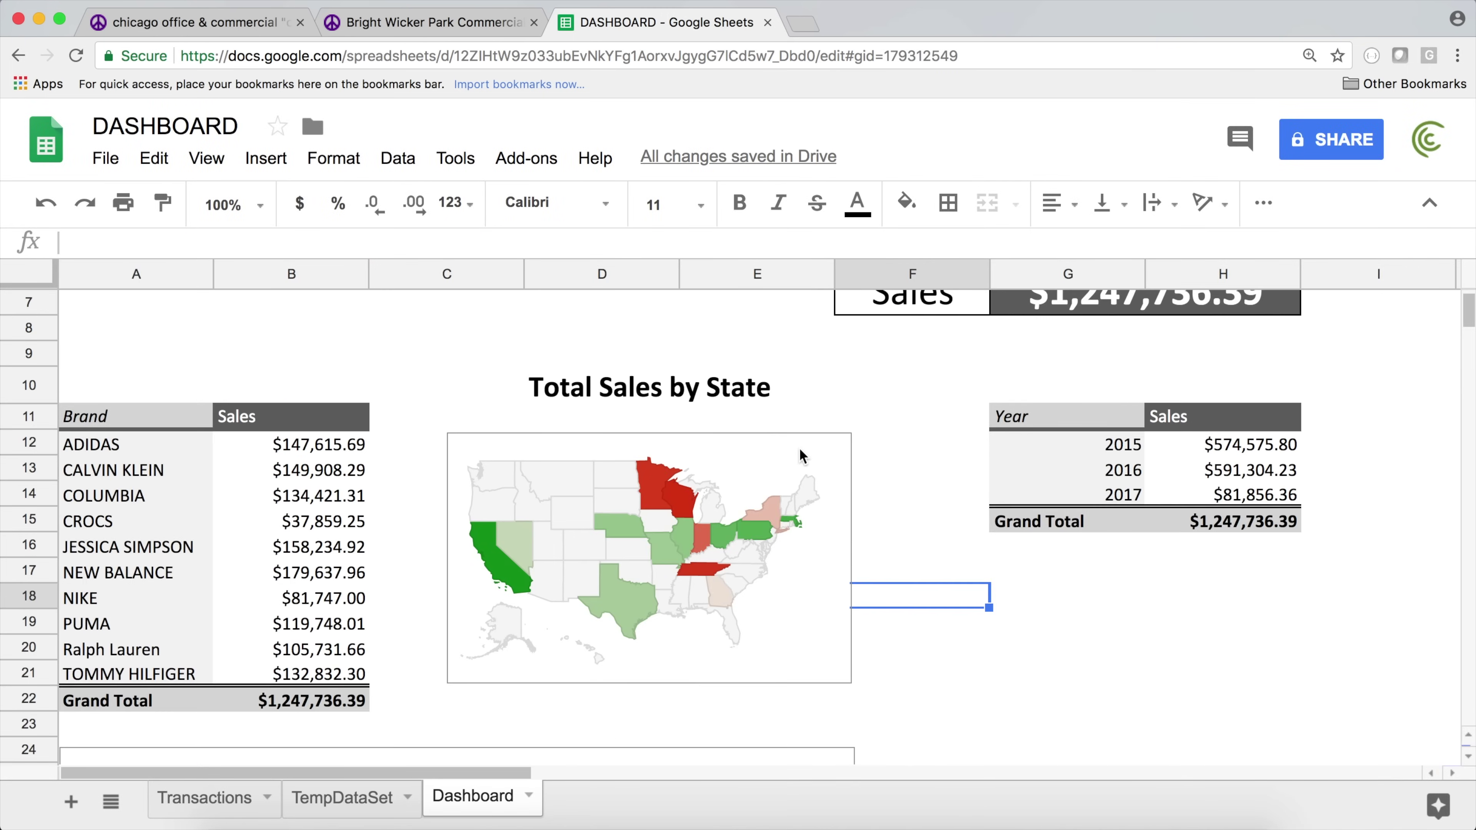
- Scroll through the Dashboard to review its tables and charts
scroll(799, 454, "down", 5)
scroll(793, 451, "up", 8)
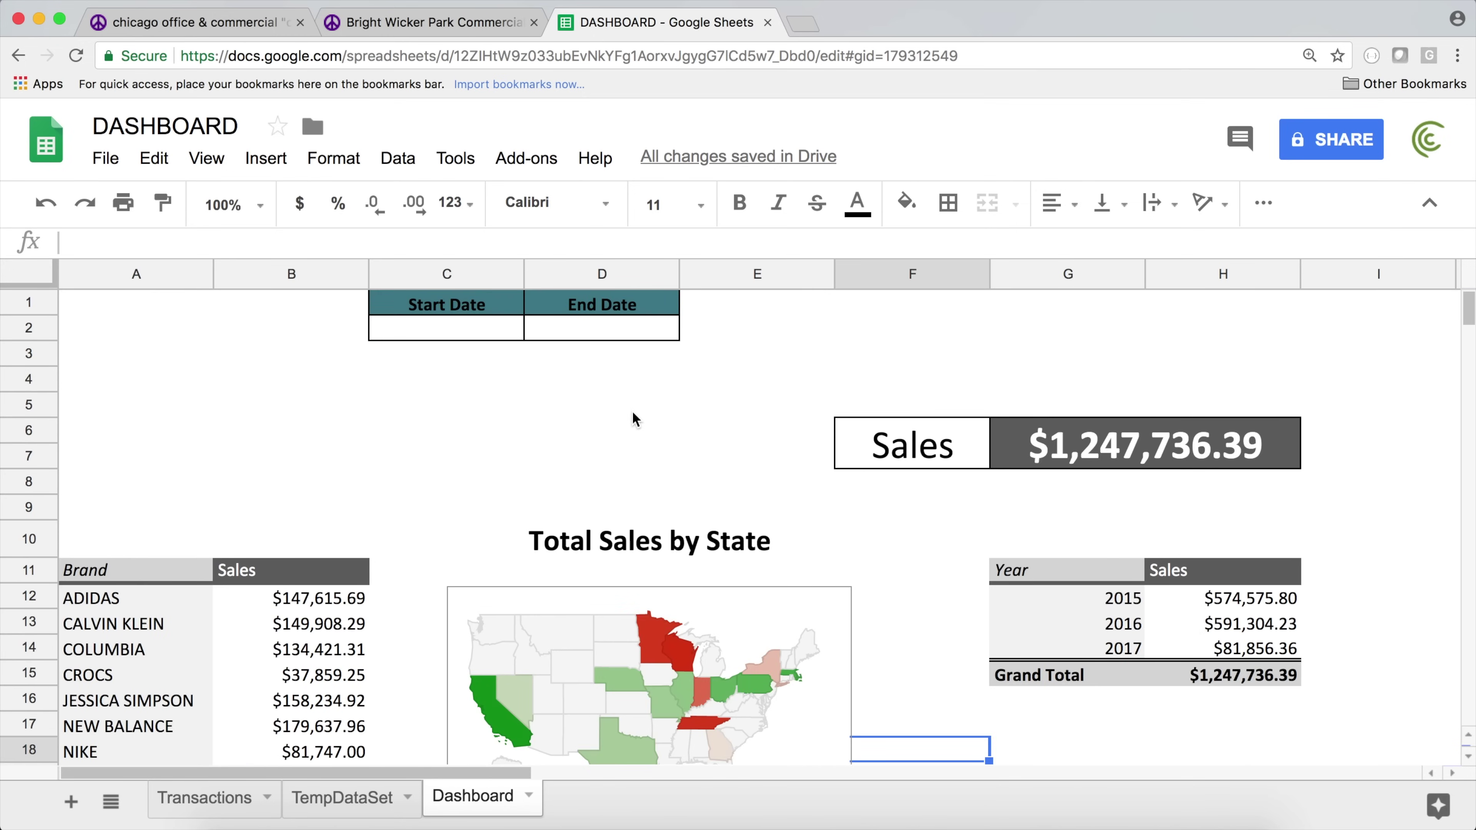
scroll(621, 416, "down", 1)
scroll(973, 509, "down", 2)
scroll(975, 515, "up", 3)
scroll(1273, 558, "down", 3)
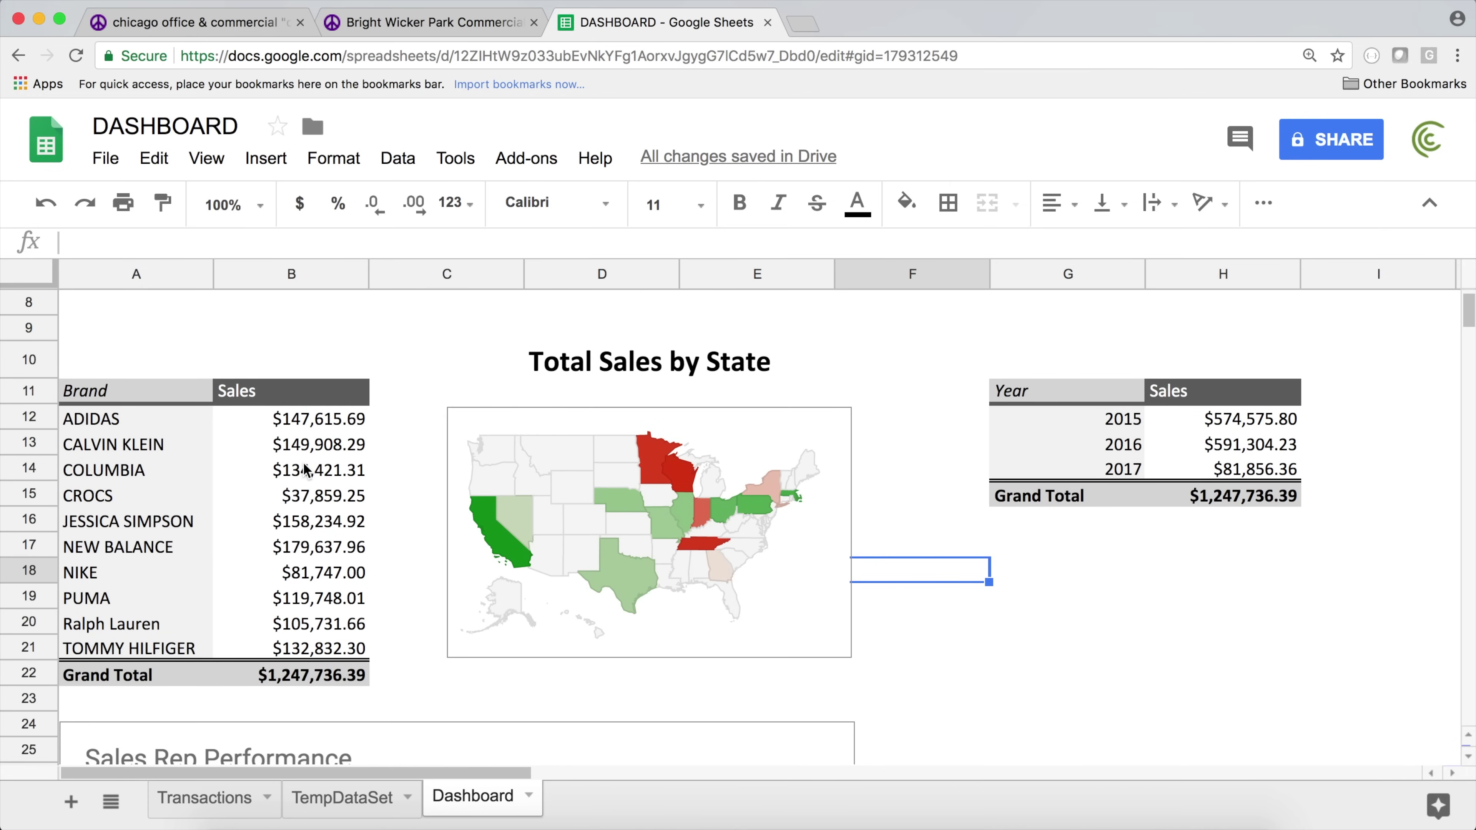
scroll(304, 469, "up", 3)
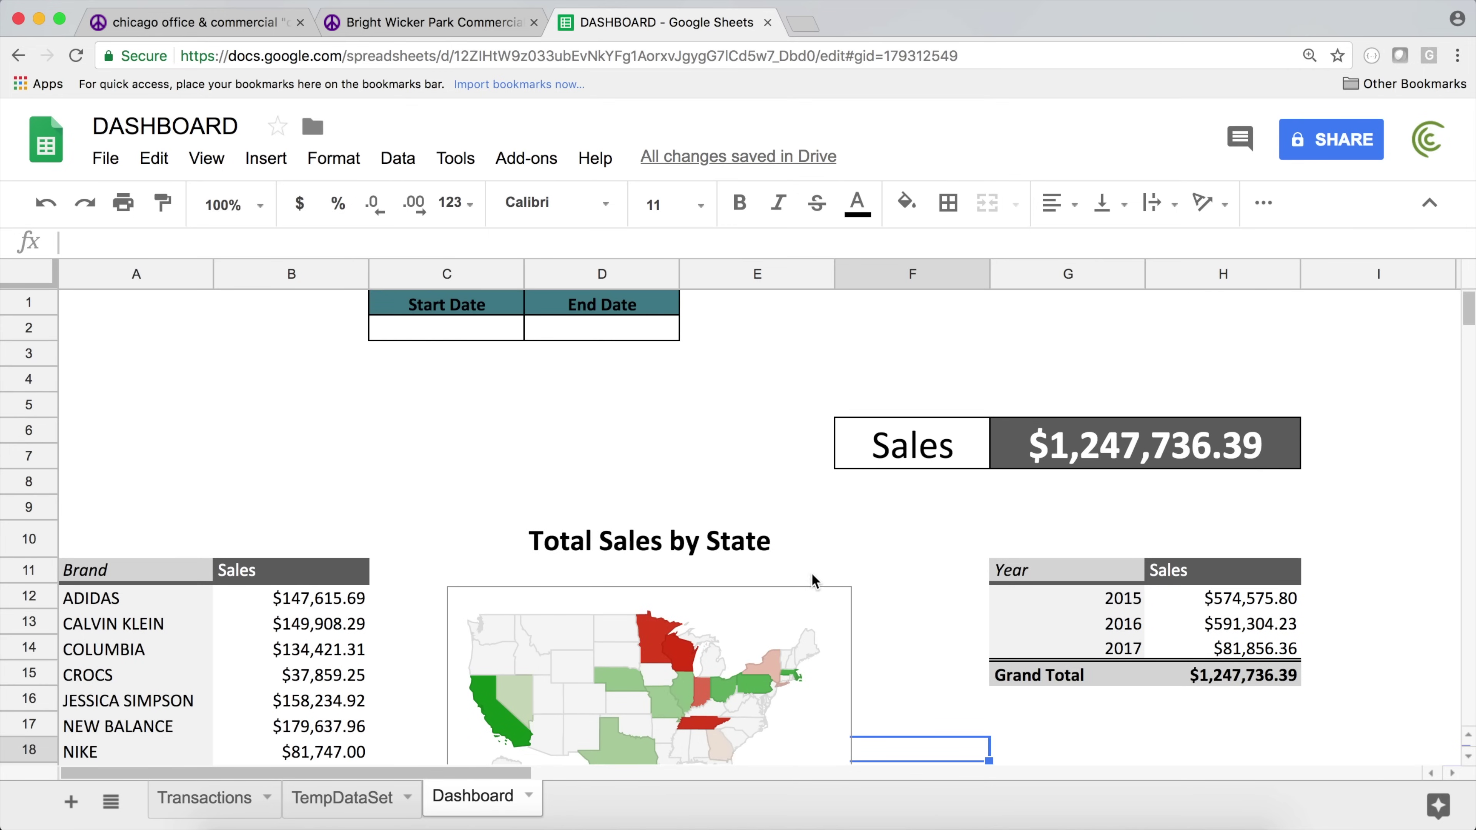
scroll(769, 545, "down", 10)
scroll(202, 412, "up", 2)
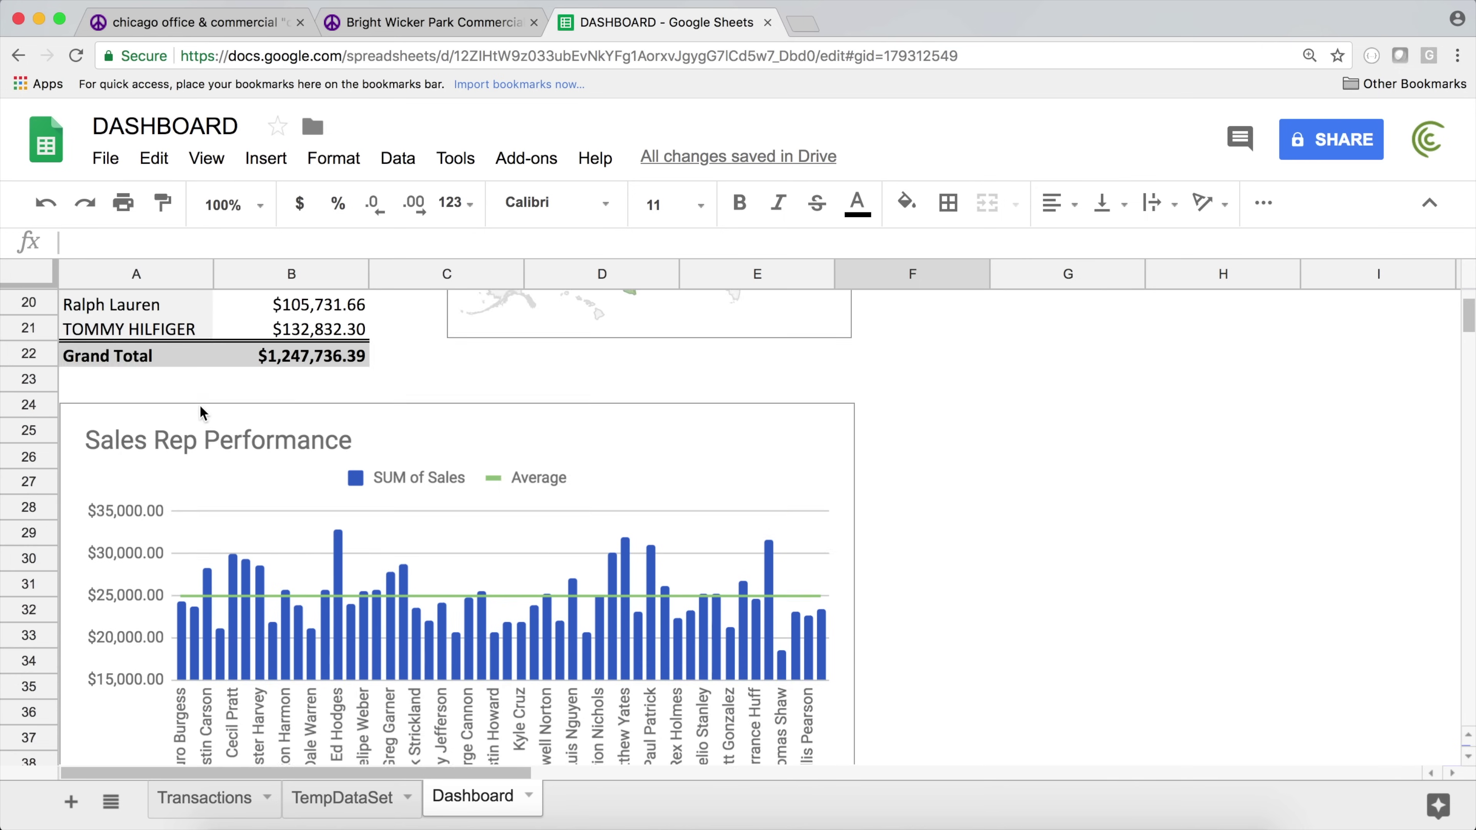
scroll(202, 411, "up", 5)
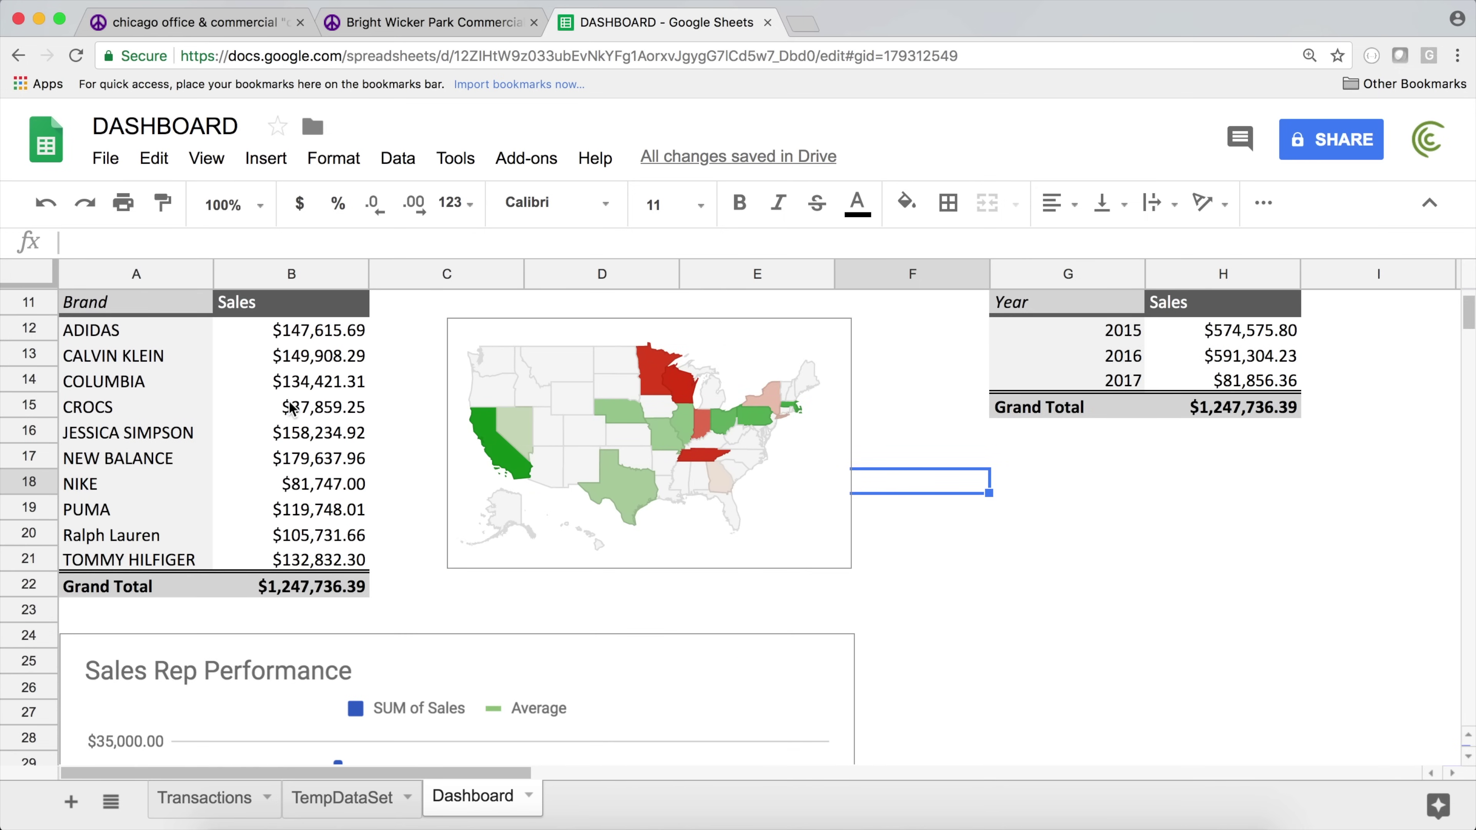
scroll(290, 407, "up", 5)
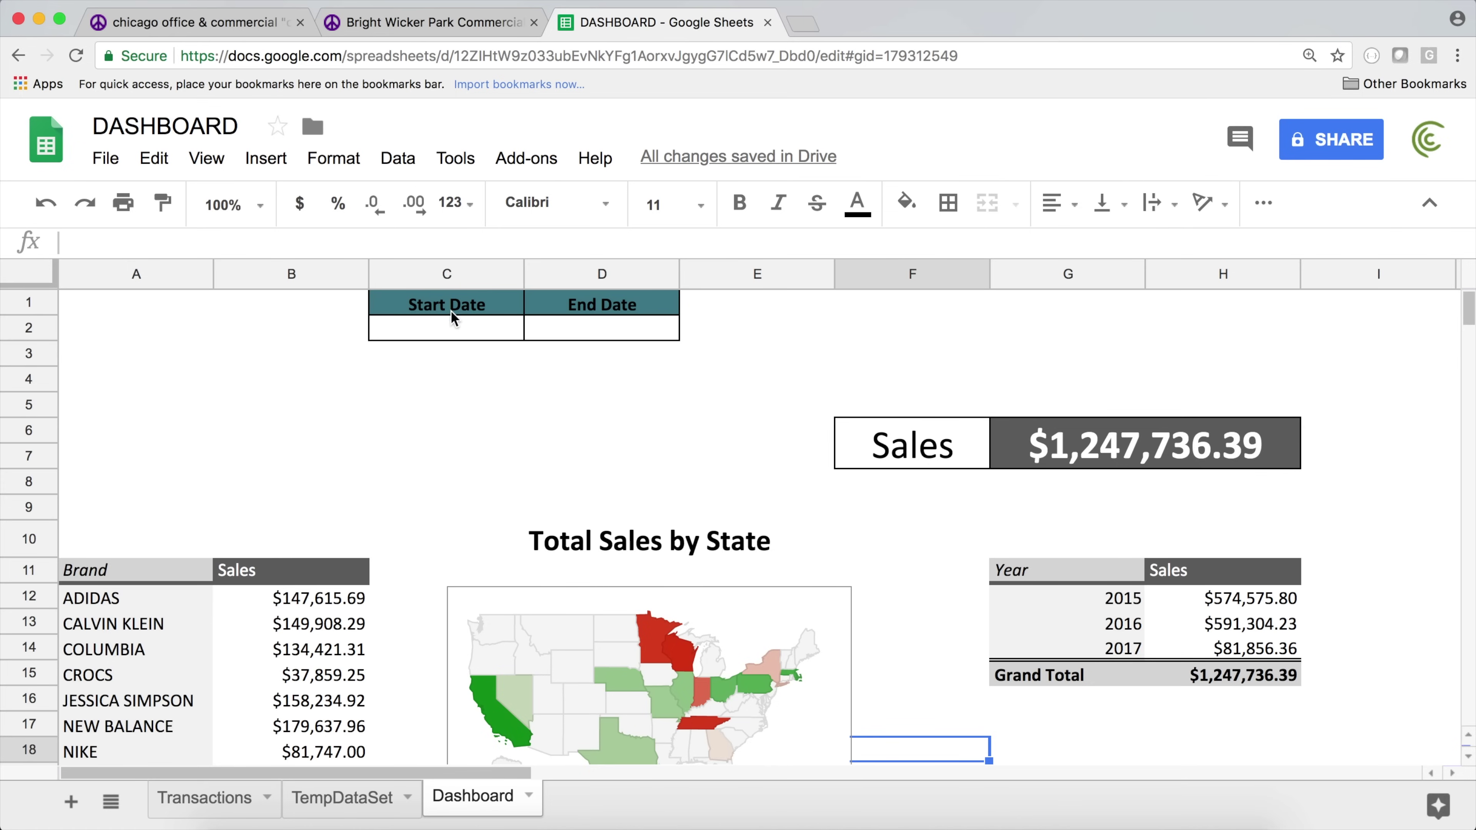
- Inspect the Start Date and End Date cells, A1 and B8, then go to TempDataSet
left_click(479, 329)
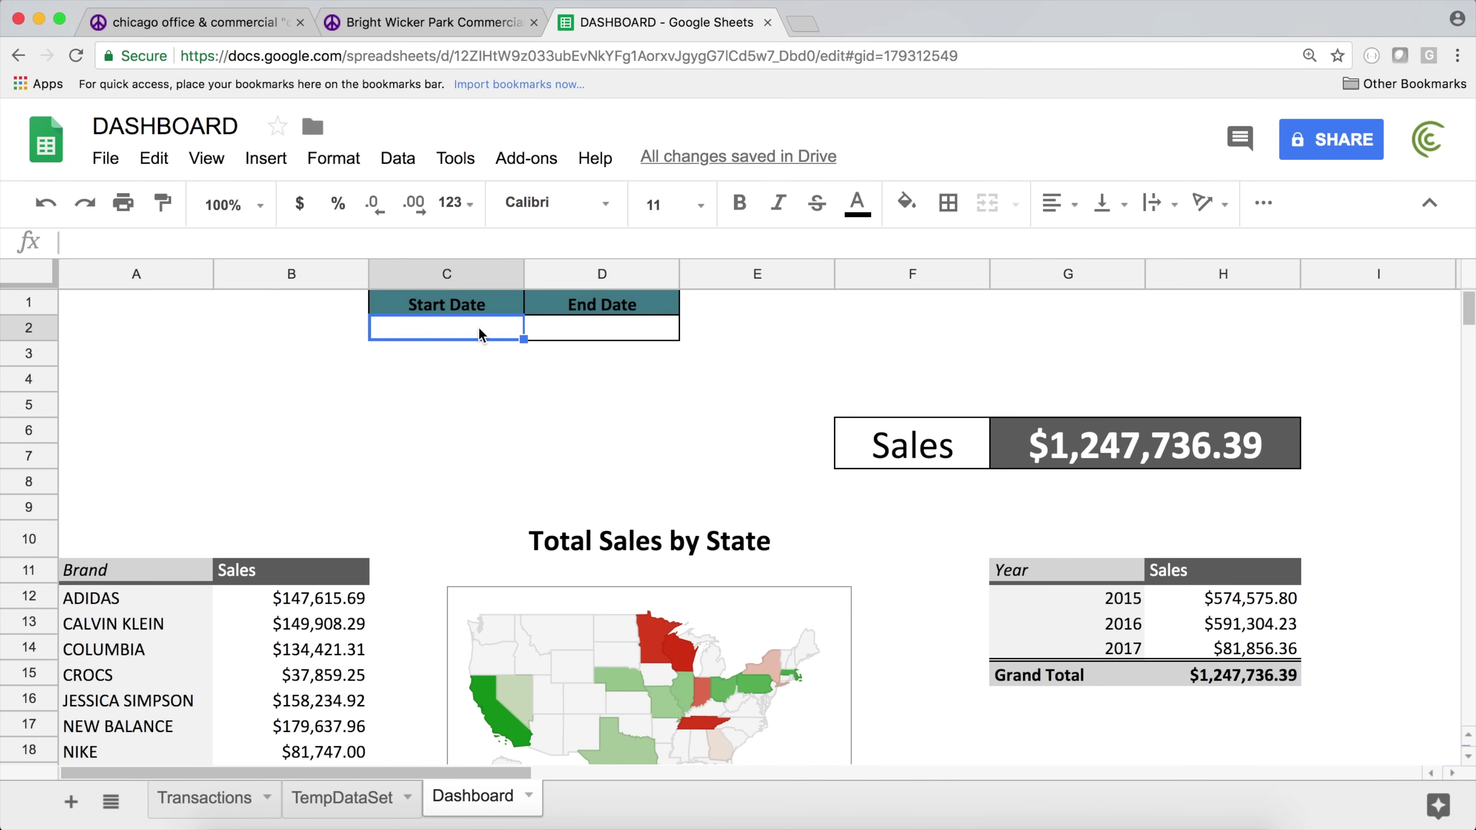
left_click(571, 337)
scroll(35, 564, "down", 3)
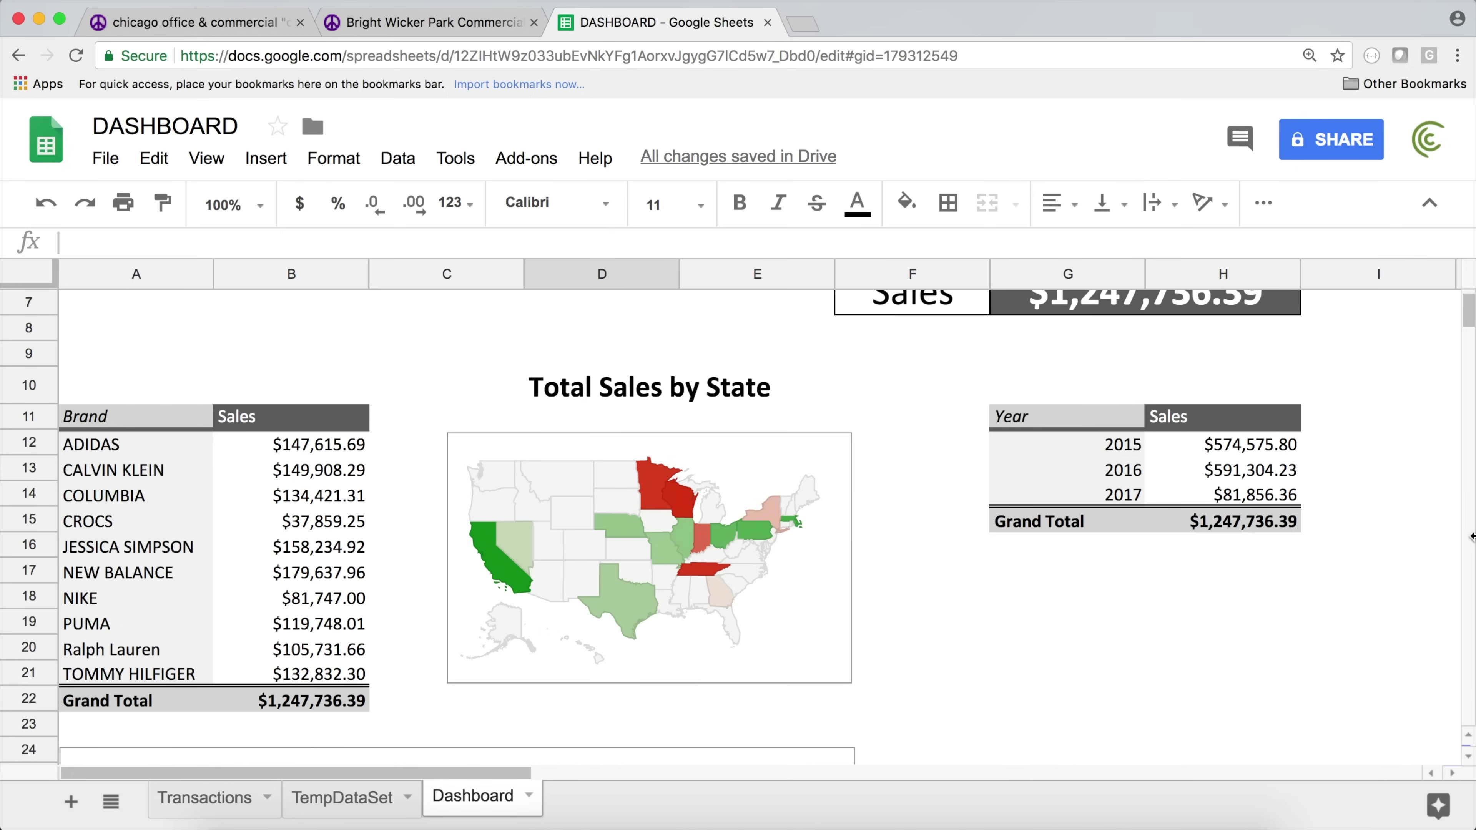
scroll(392, 415, "down", 5)
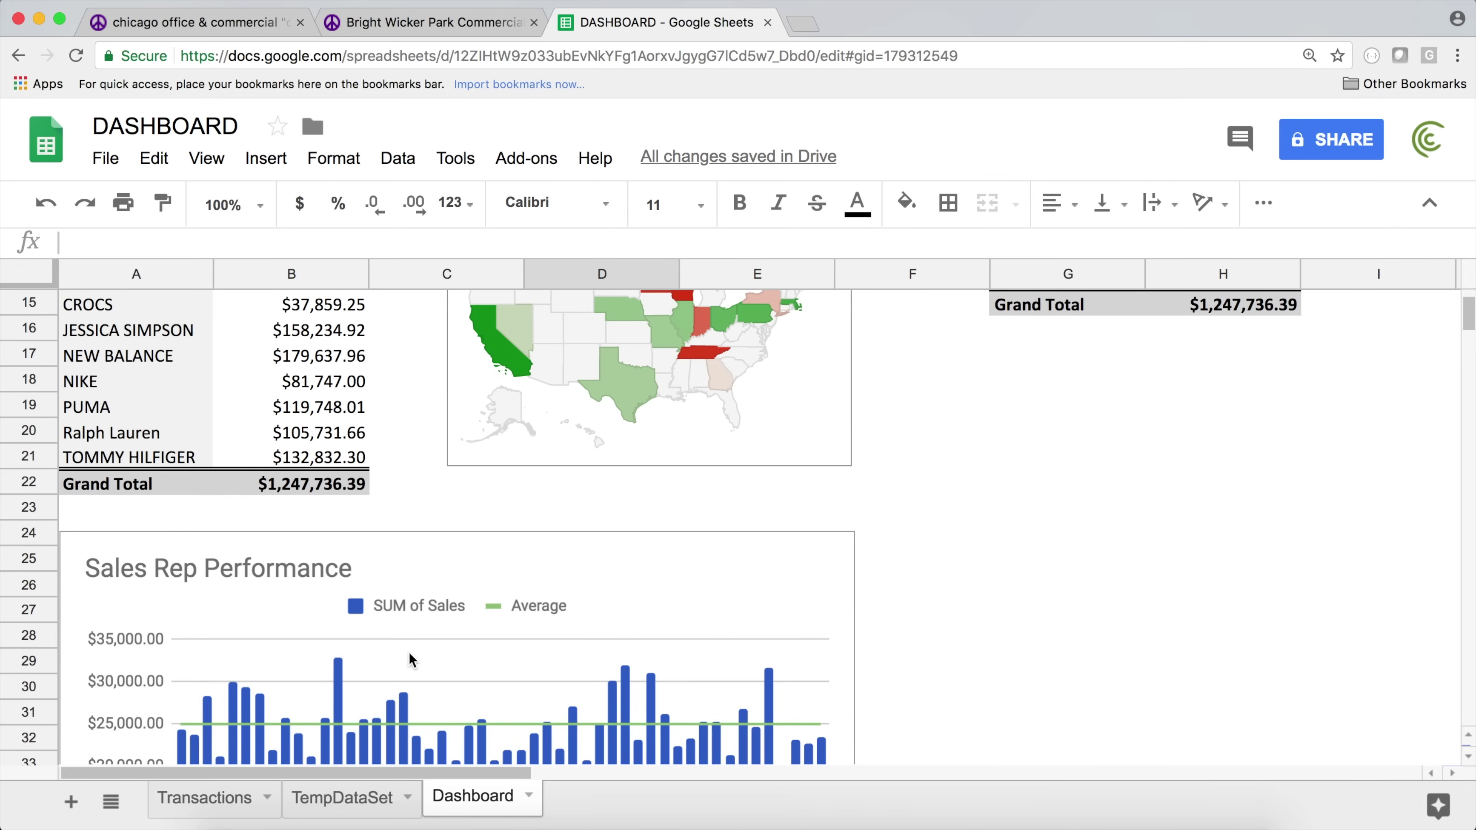
scroll(539, 430, "up", 8)
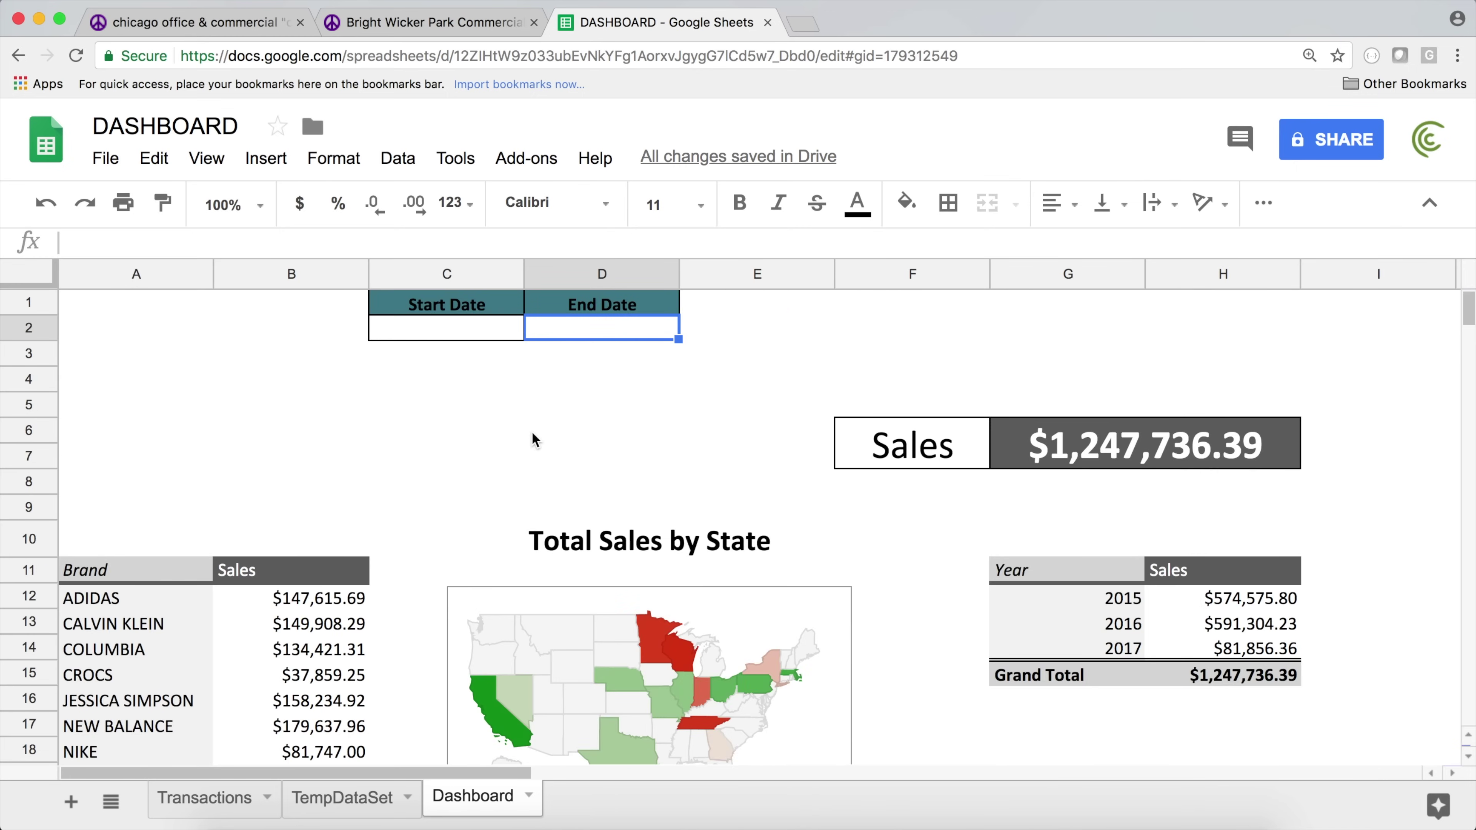
left_click(146, 300)
left_click(352, 483)
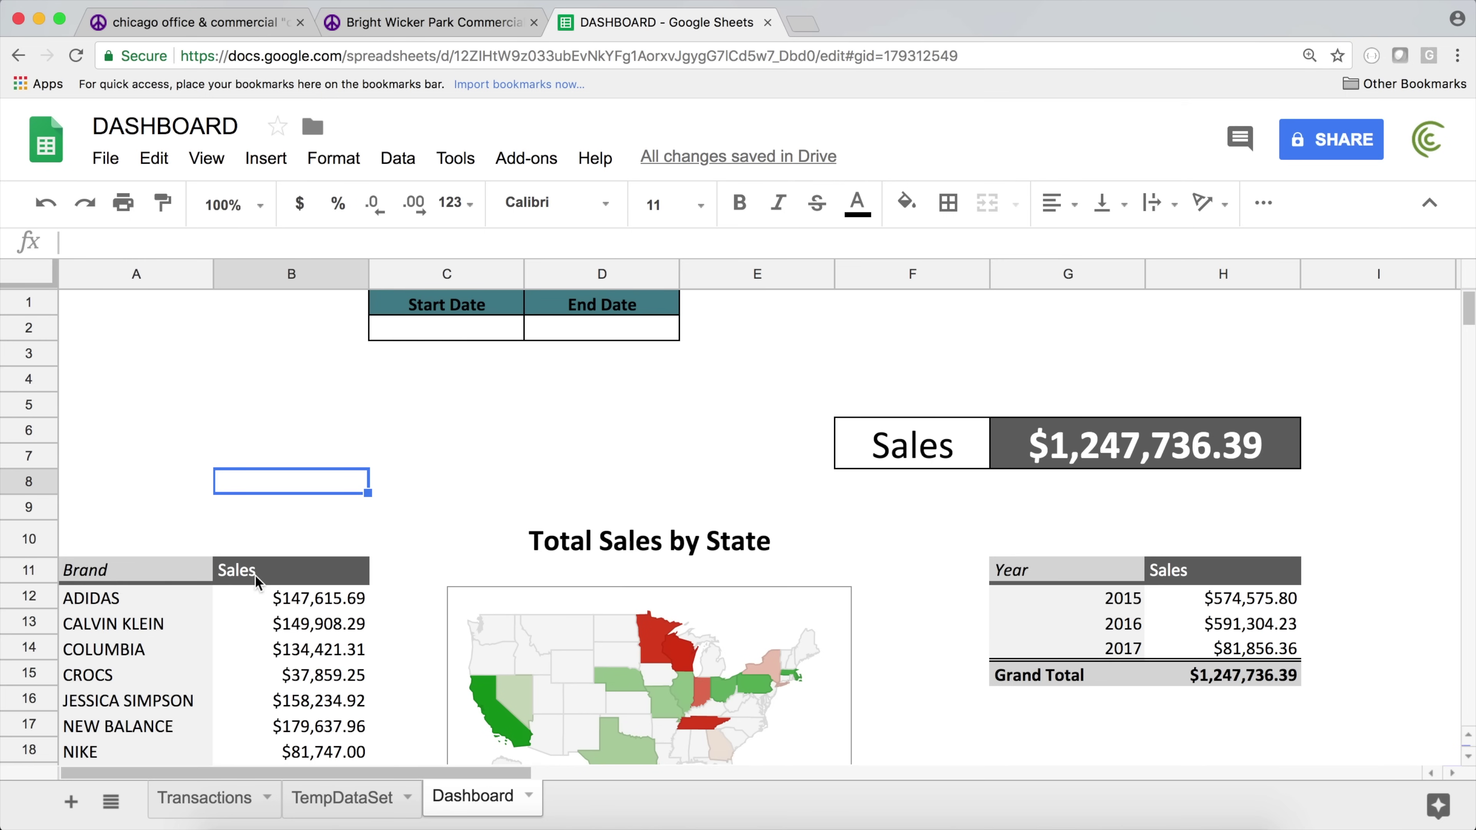
left_click(336, 800)
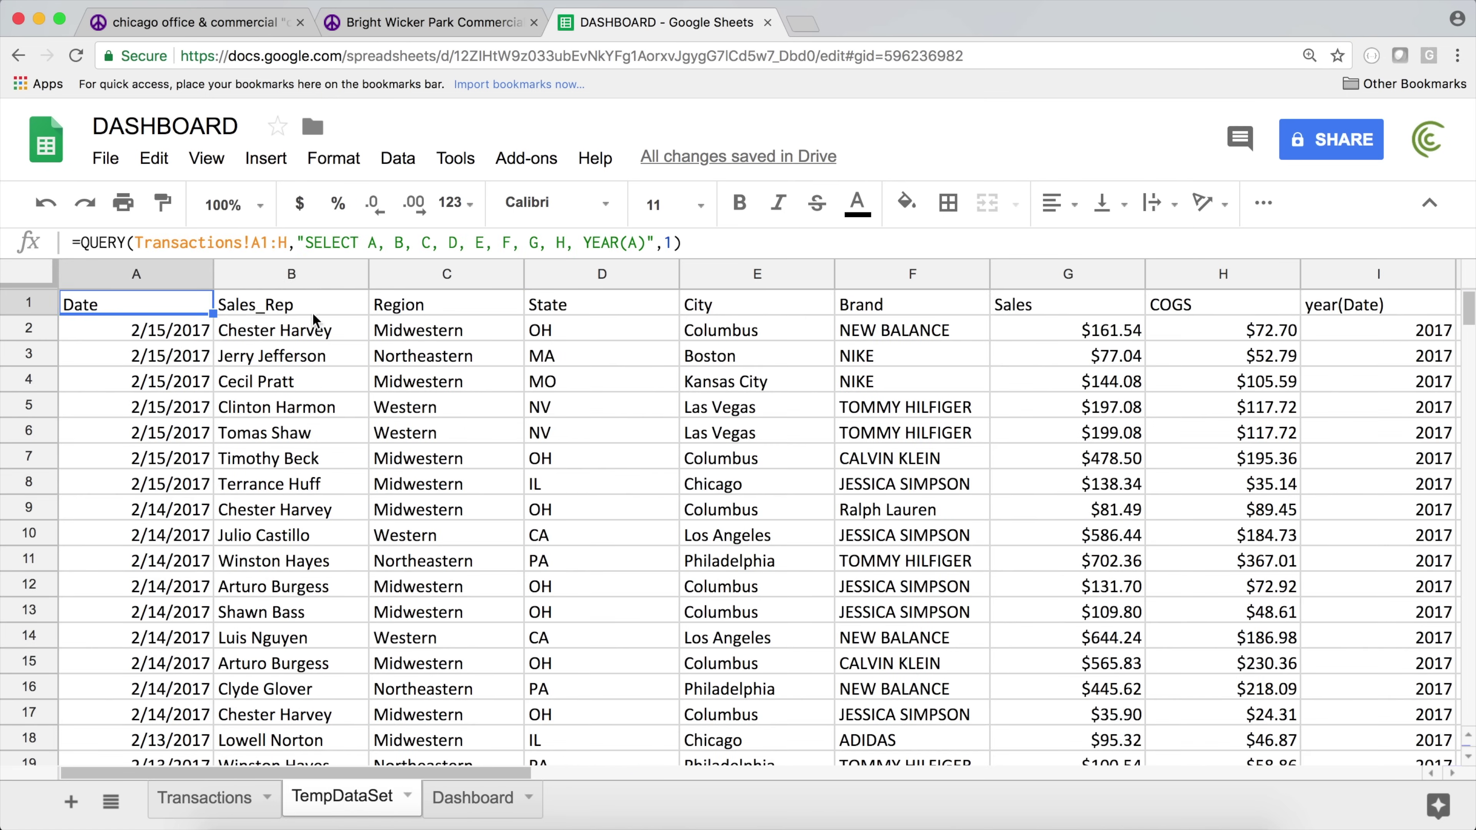
- Copy the Start Date header and input cell to Dashboard A1:A2 and retitle it Region
left_click(476, 281)
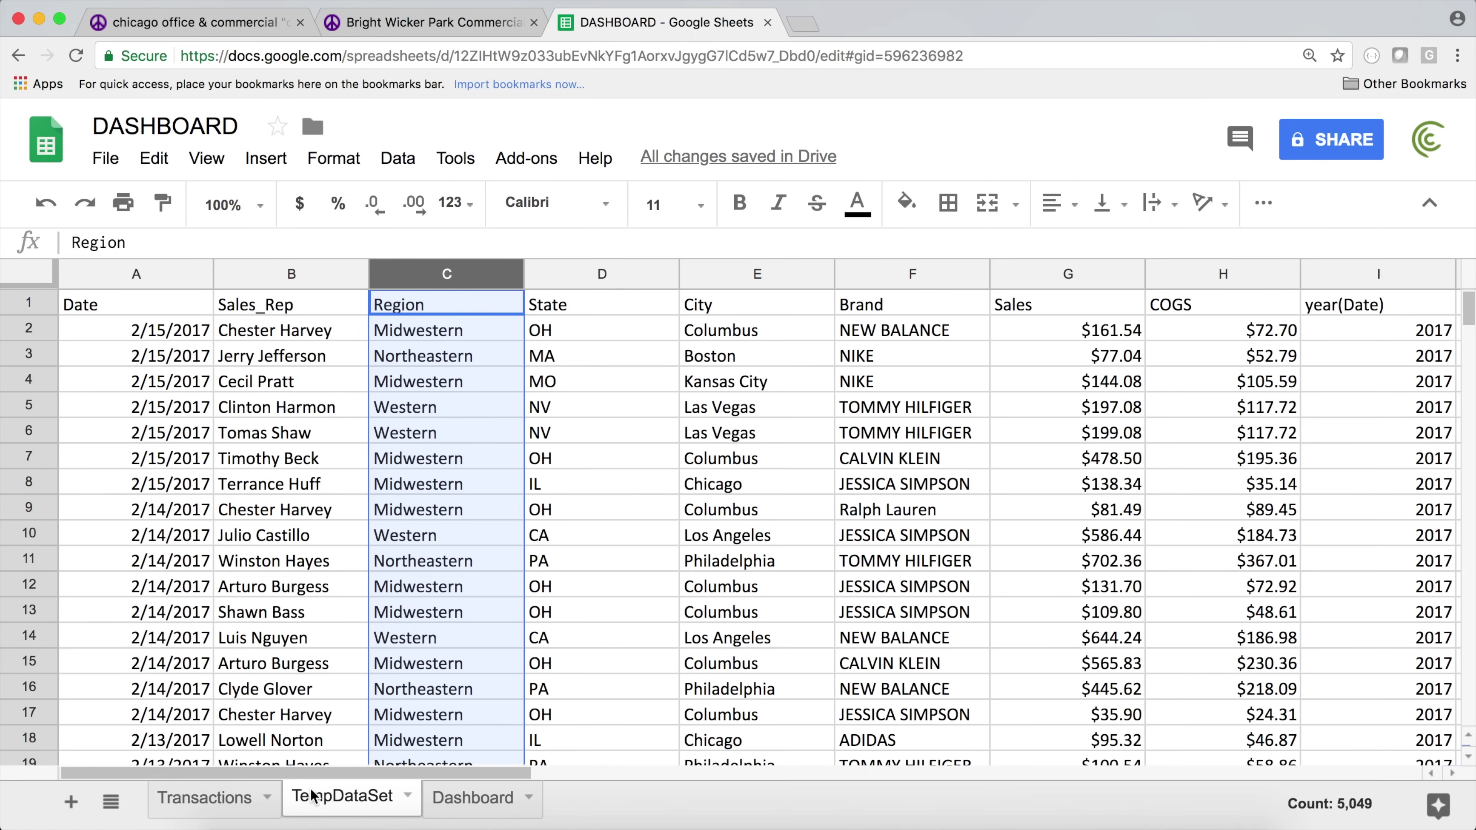
left_click(472, 797)
left_click(114, 295)
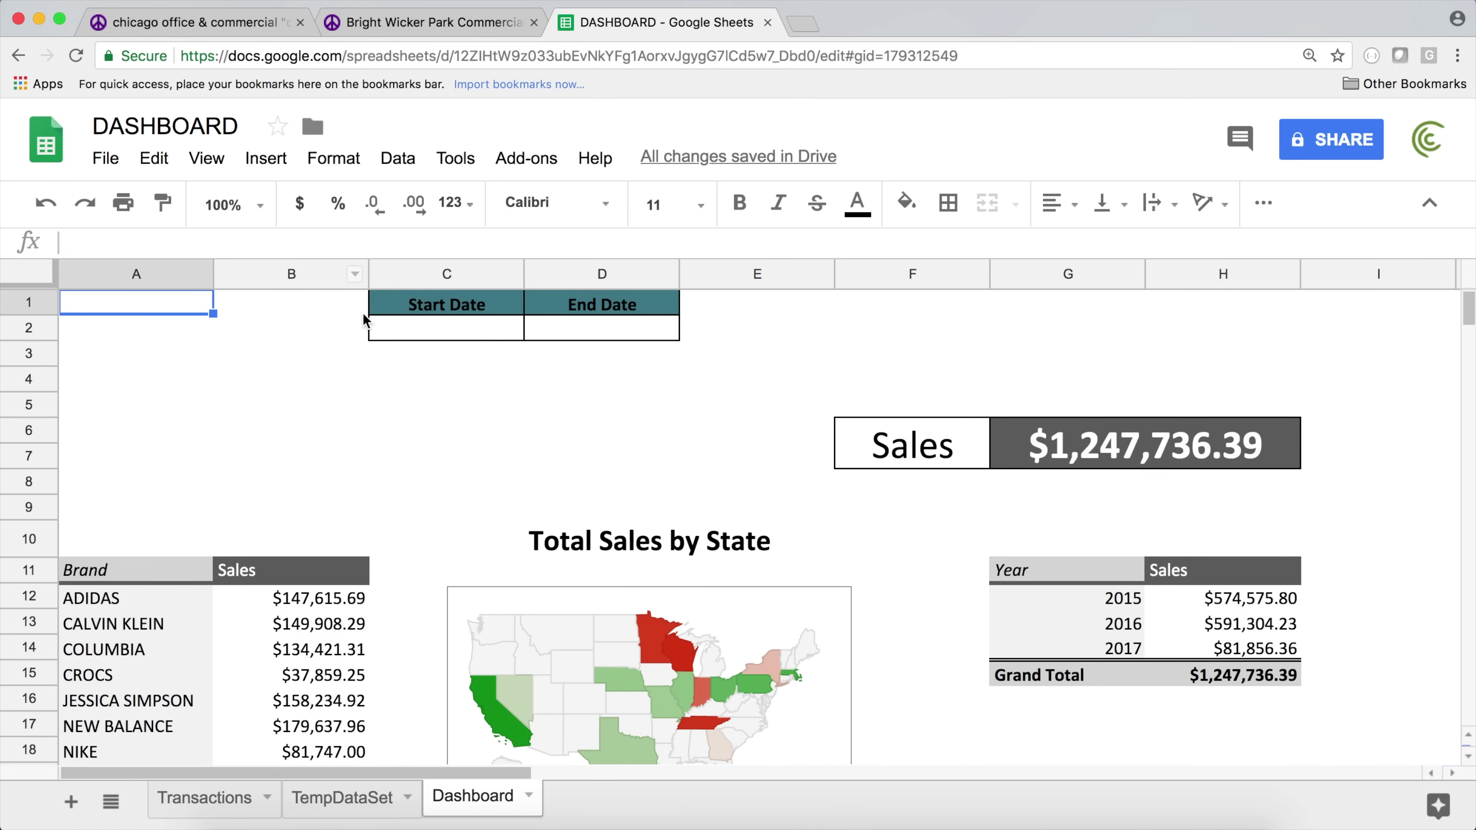
left_click_drag(409, 307, 415, 330)
key("super+c")
left_click(152, 299)
key("super+v")
type("Region")
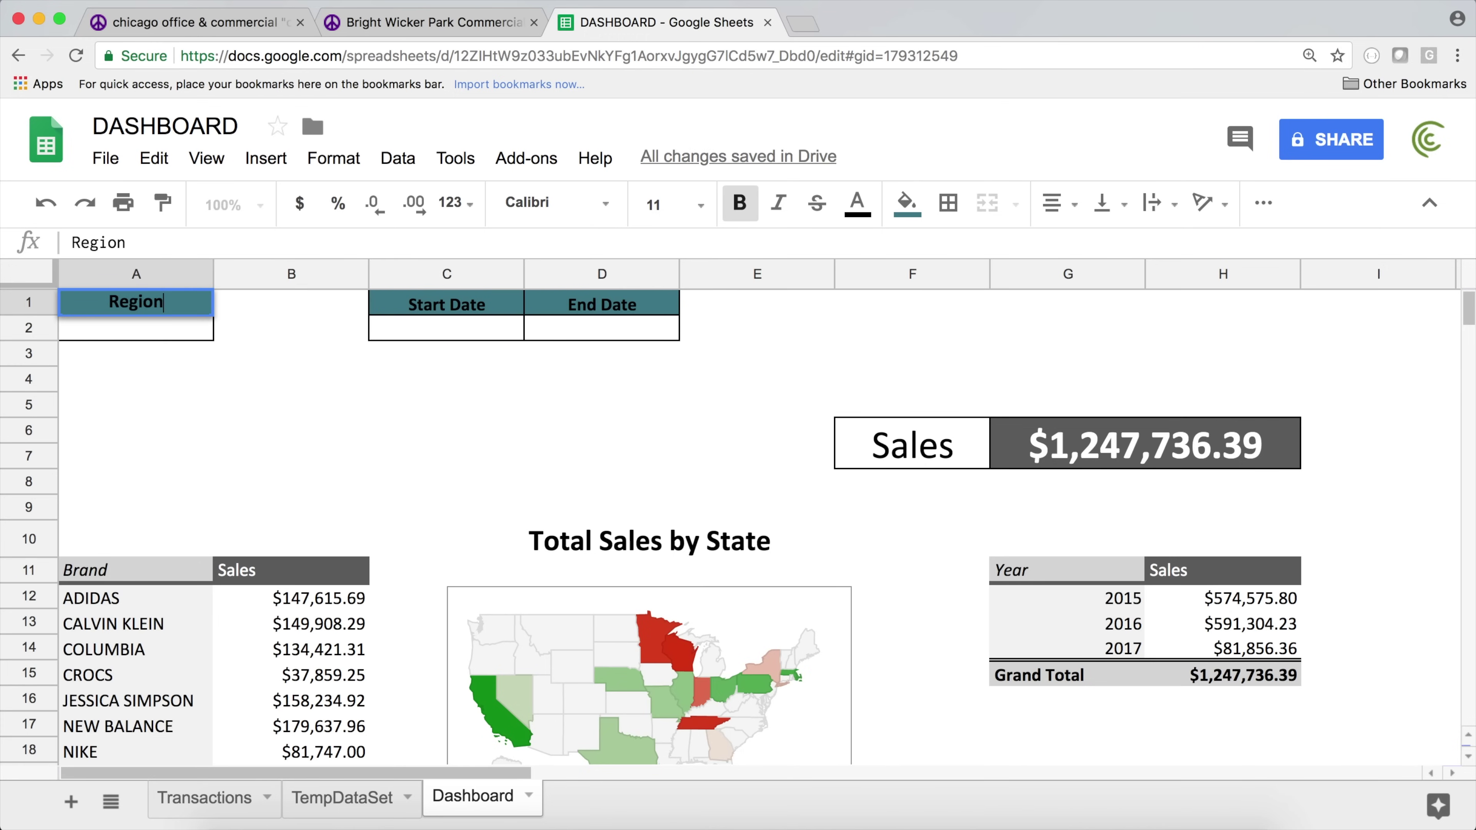
key("Return")
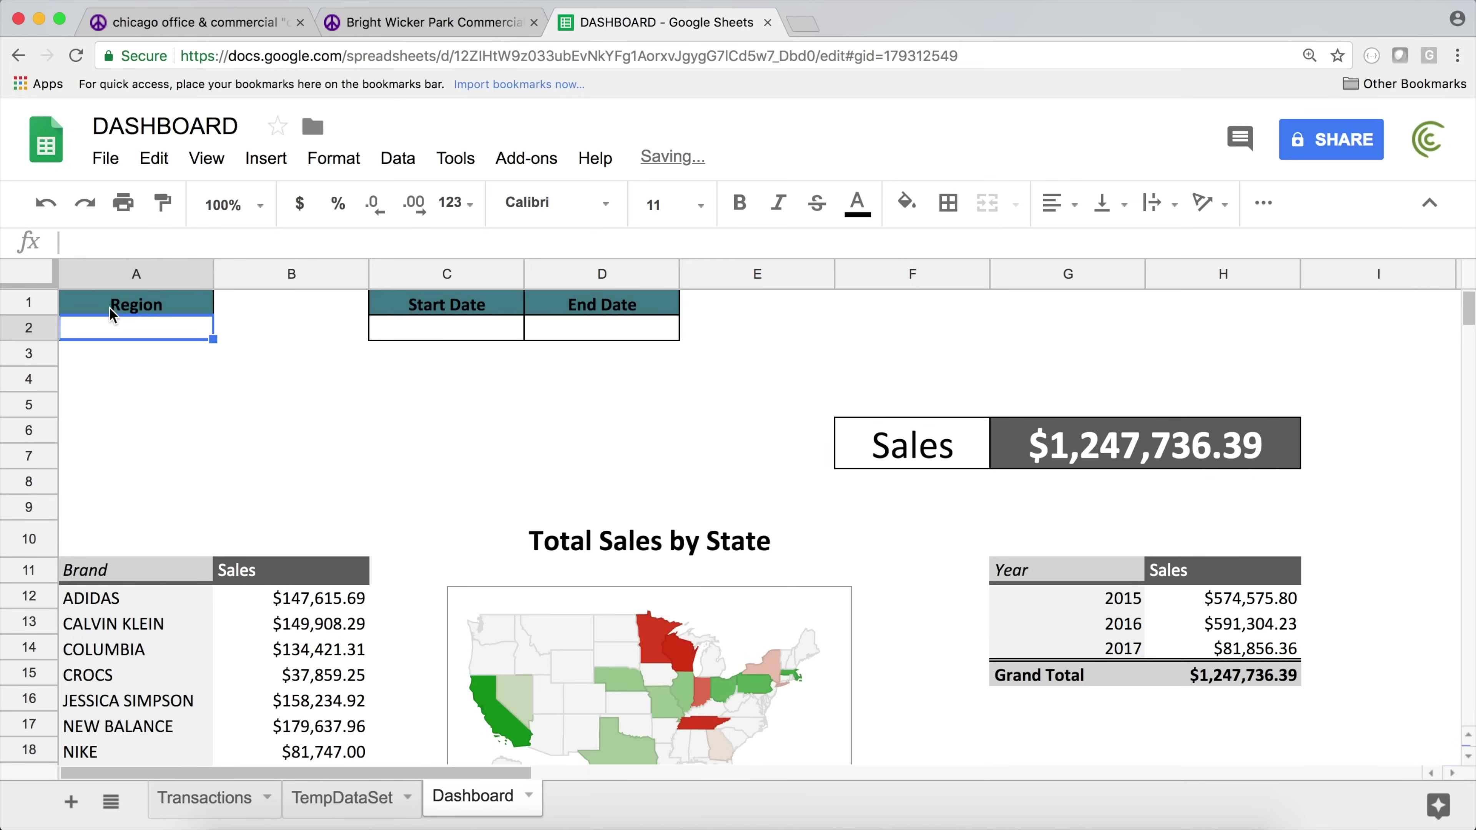
left_click(398, 158)
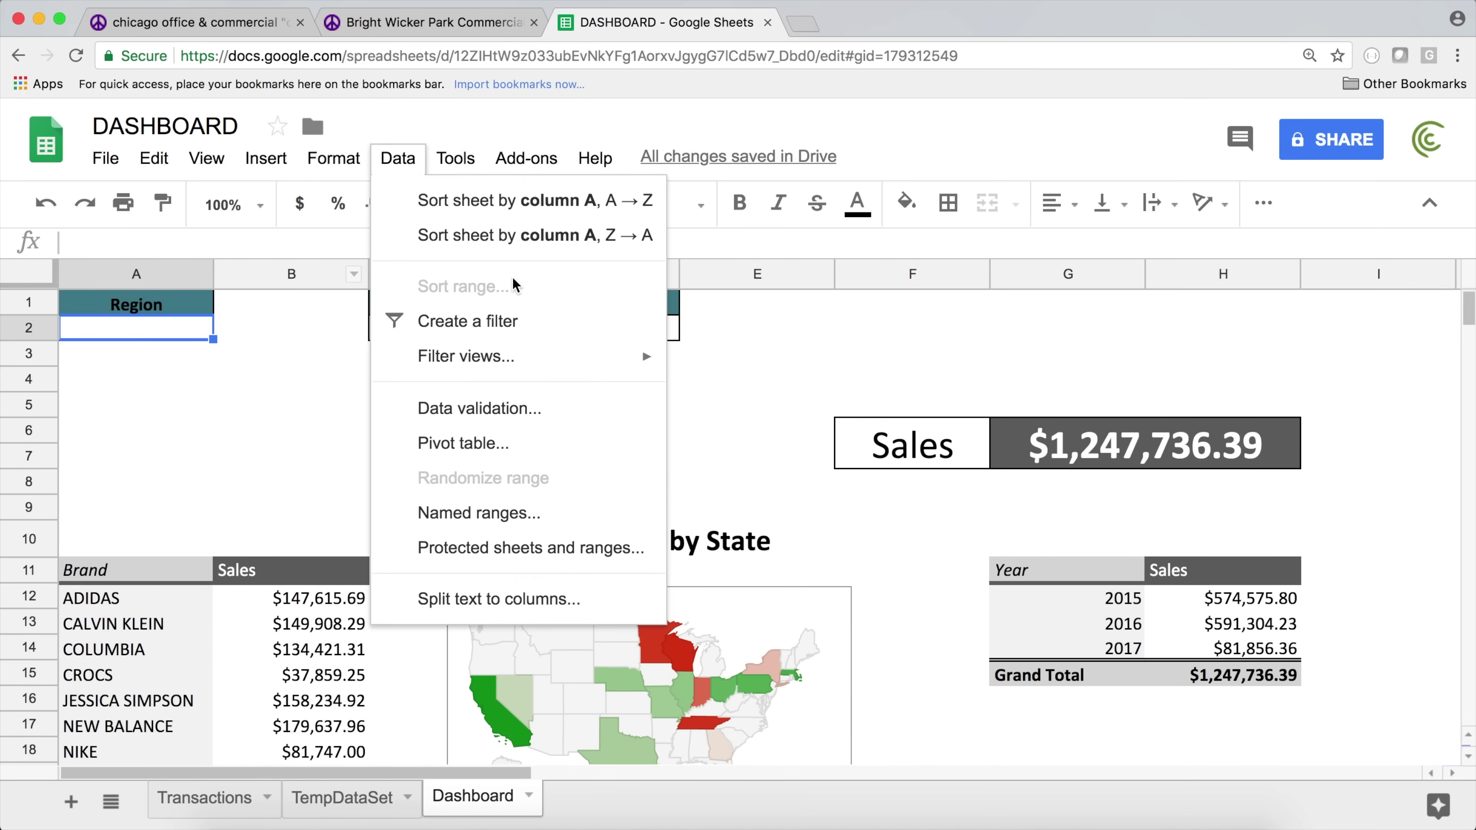
- Remove the existing data validation from Dashboard cell A2
left_click(494, 413)
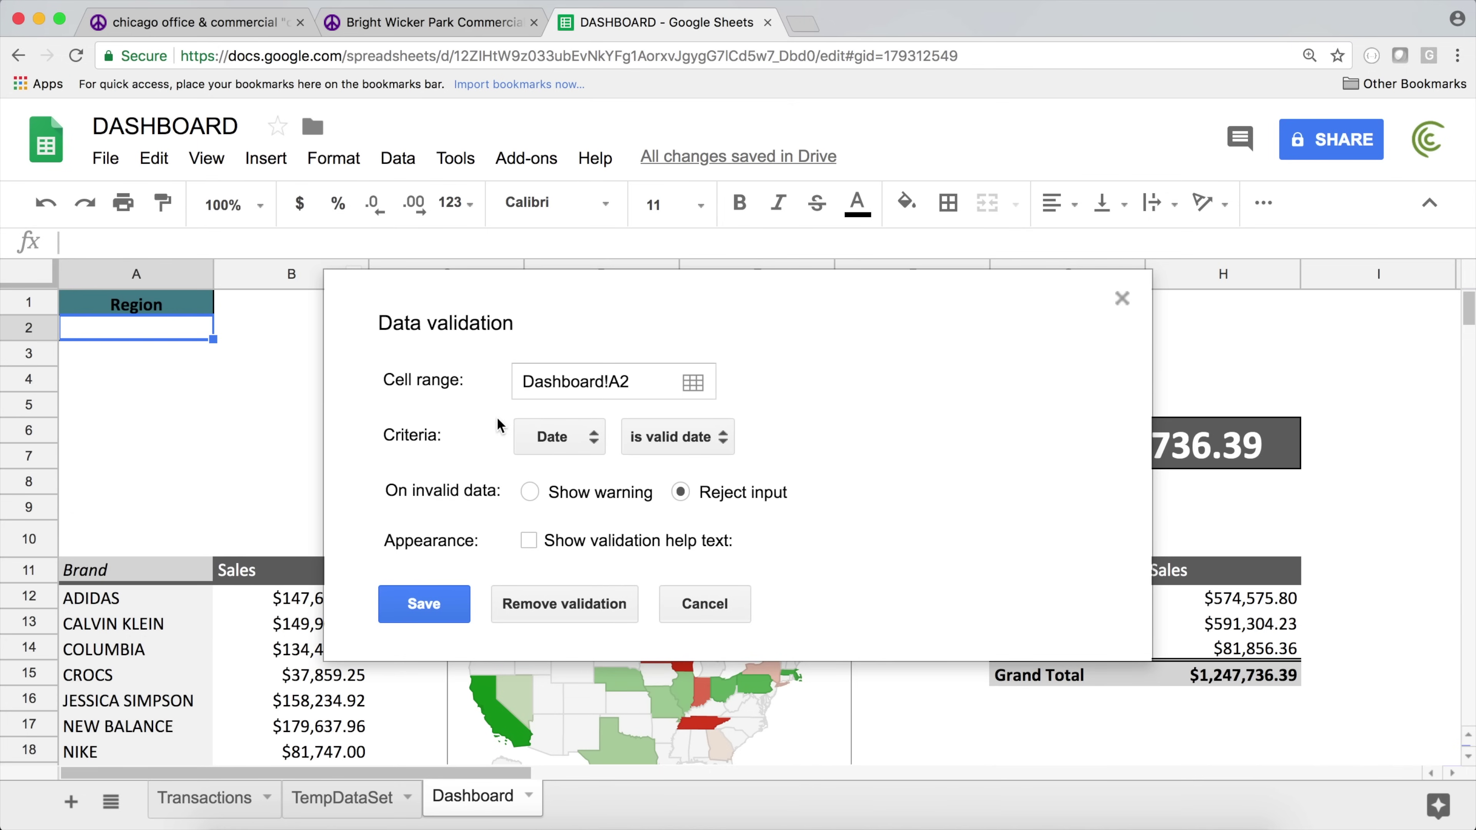
left_click(581, 437)
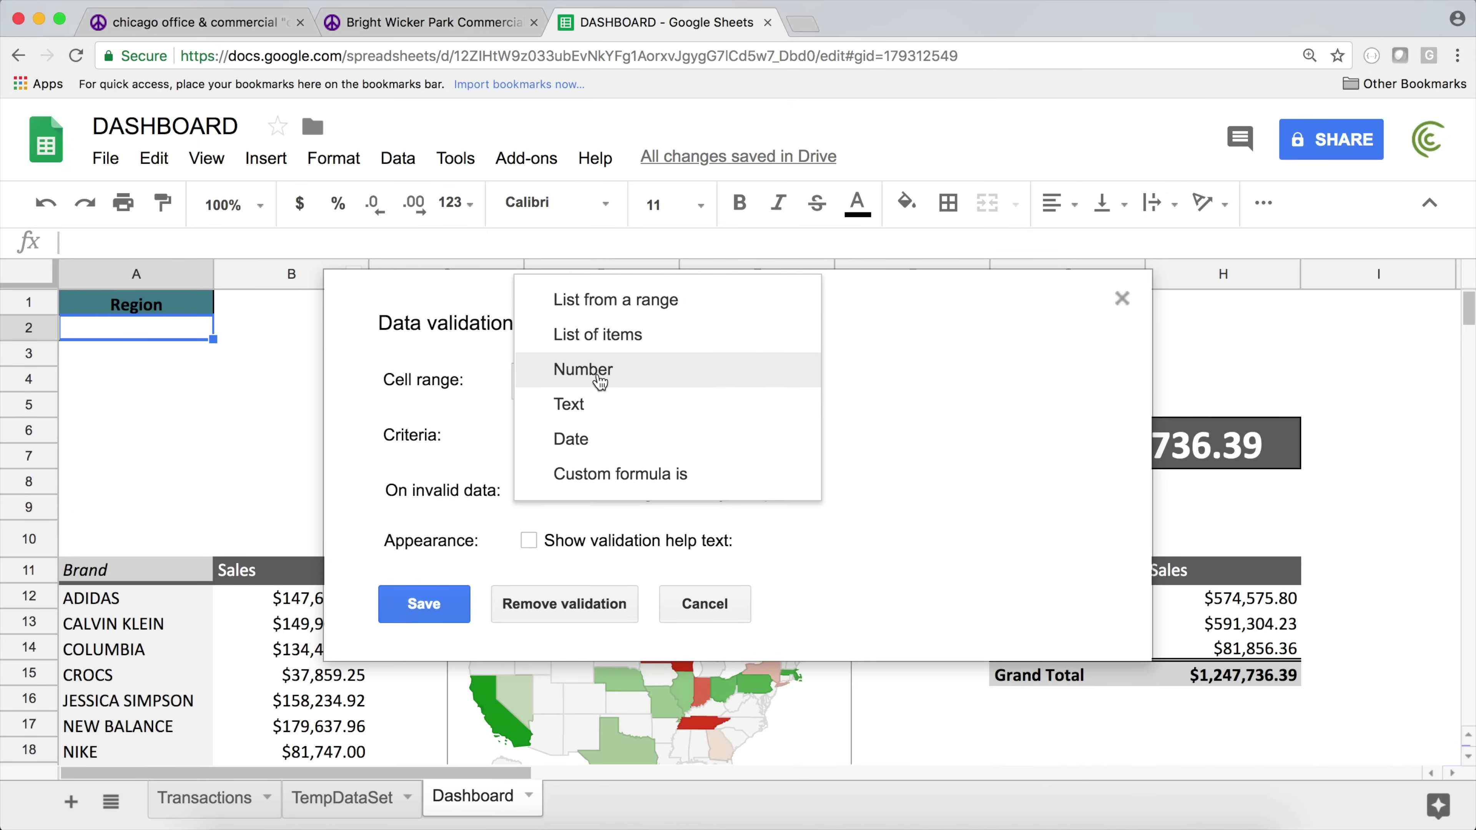
left_click(566, 604)
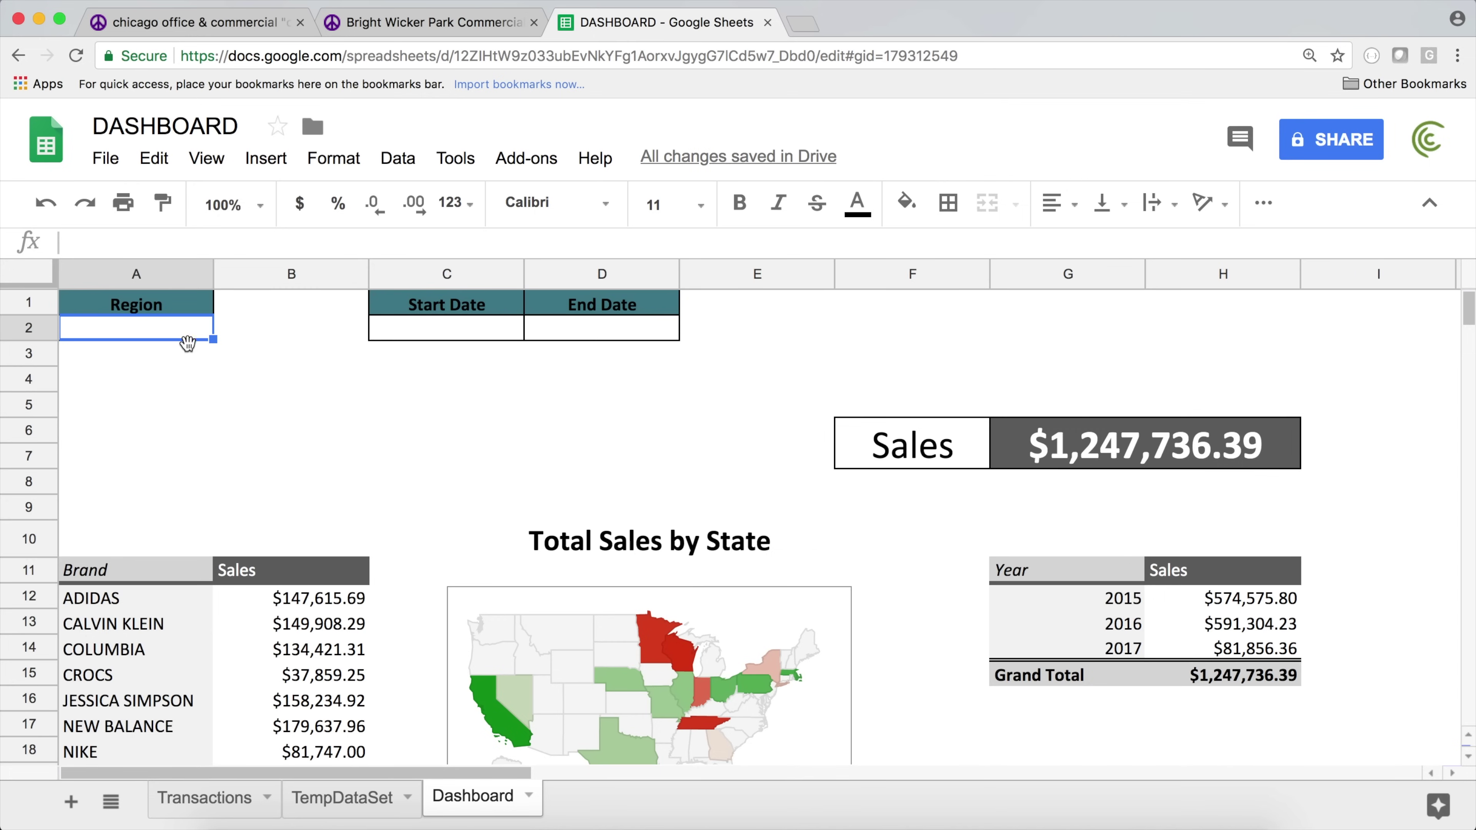
- Start a List from a range validation rule for A2 using TempDataSet column C
left_click(384, 159)
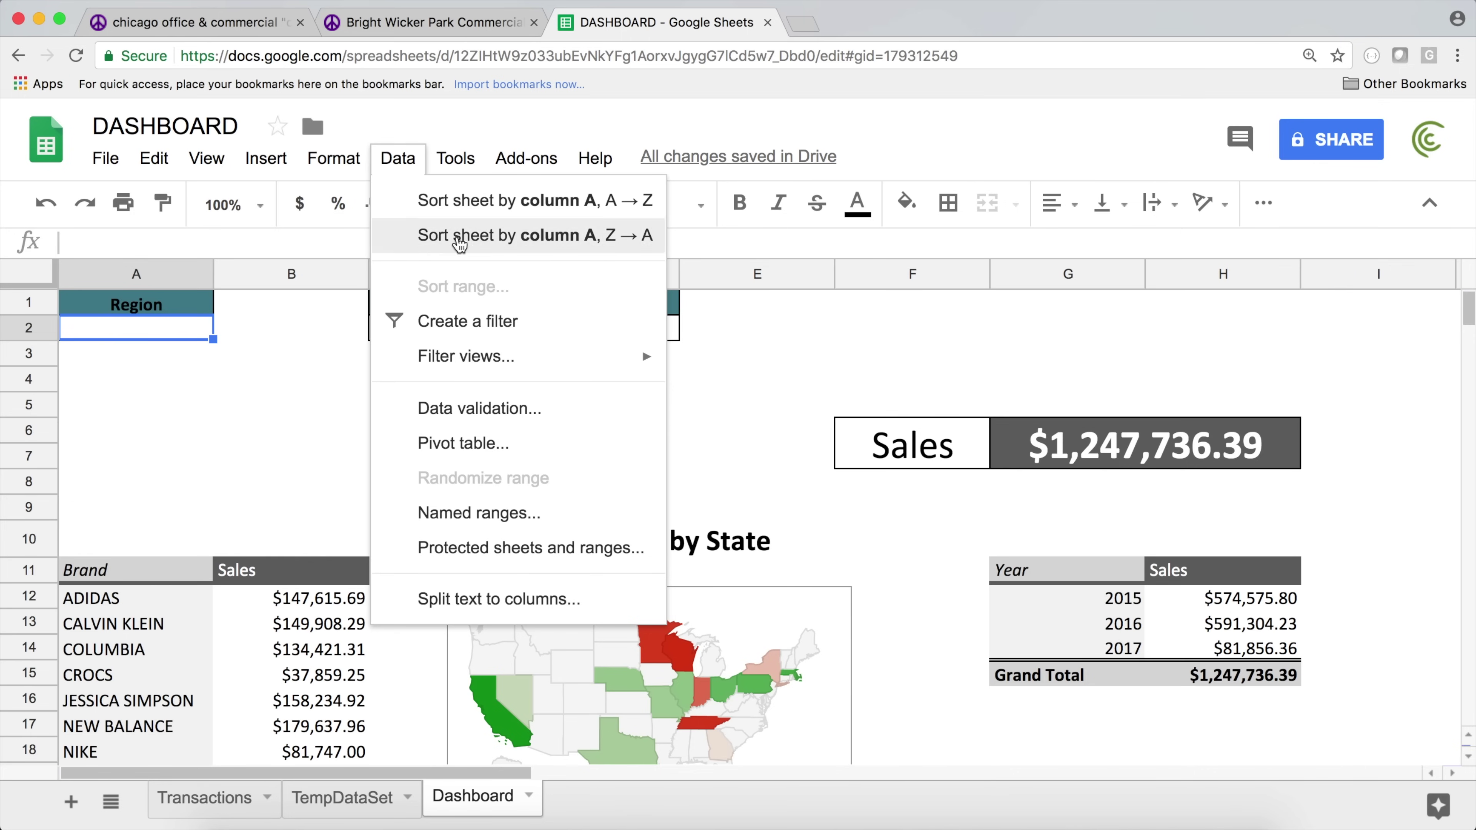
left_click(475, 413)
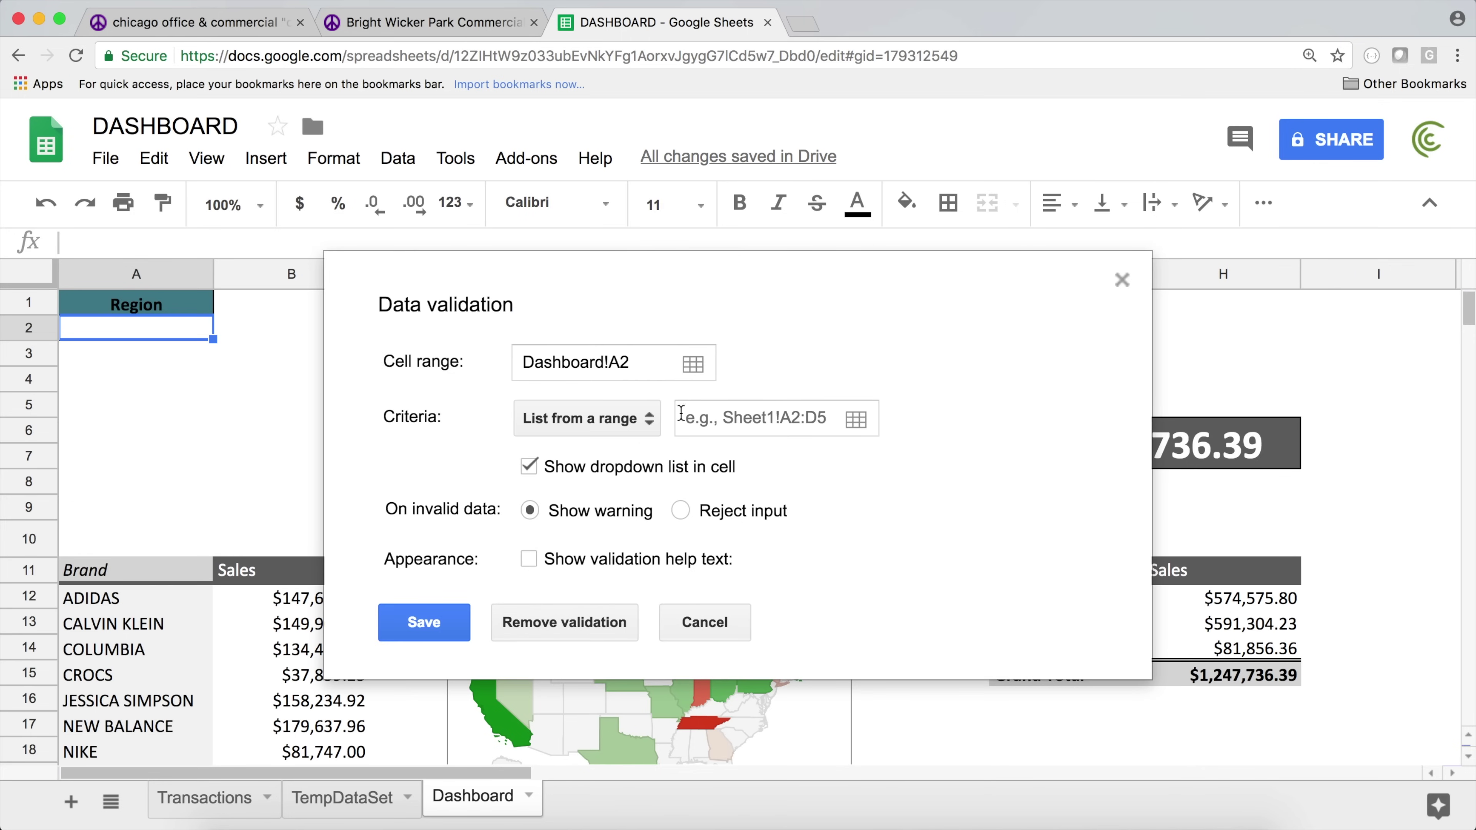
left_click(635, 429)
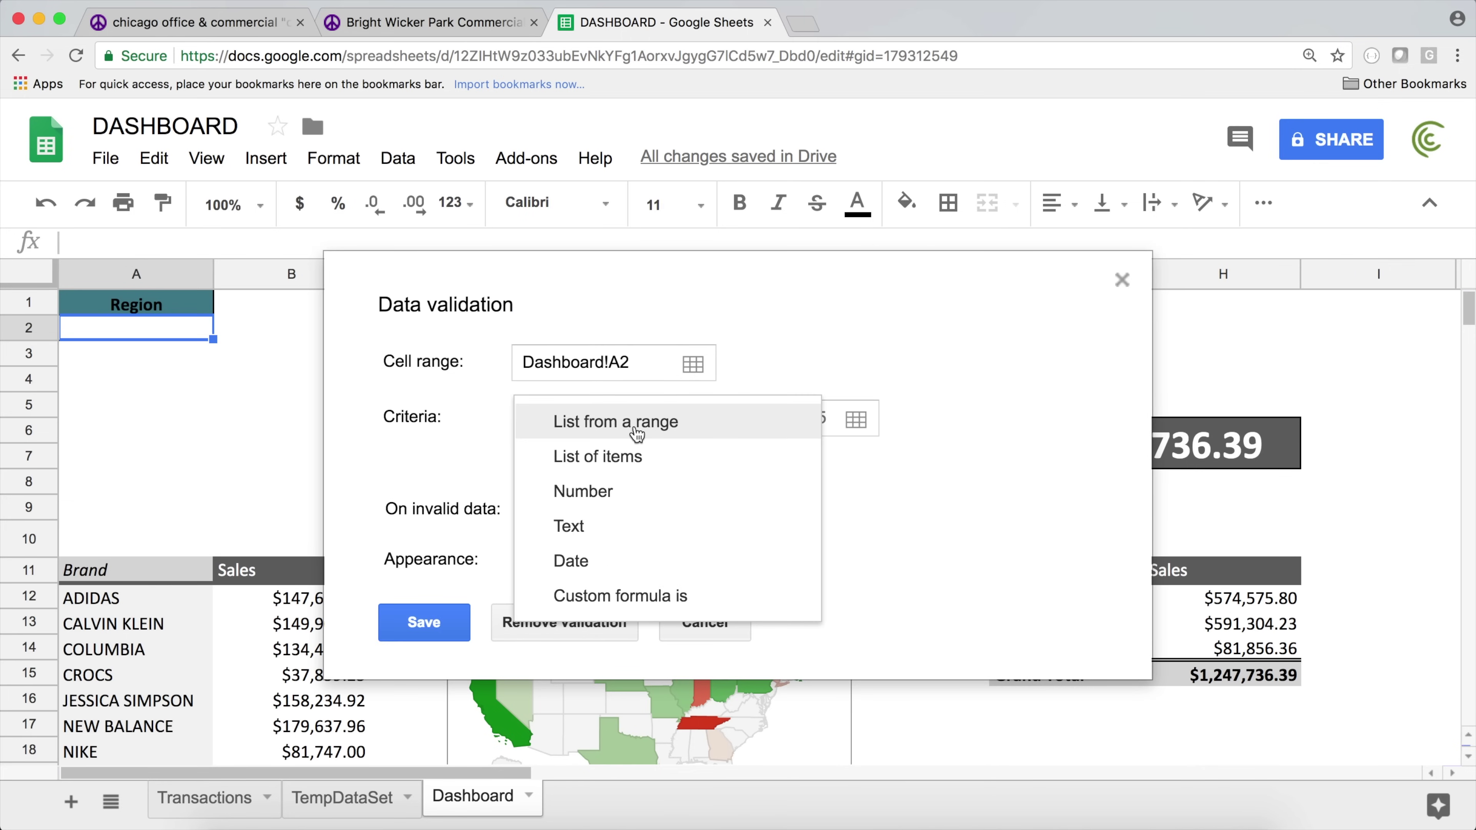
left_click(699, 435)
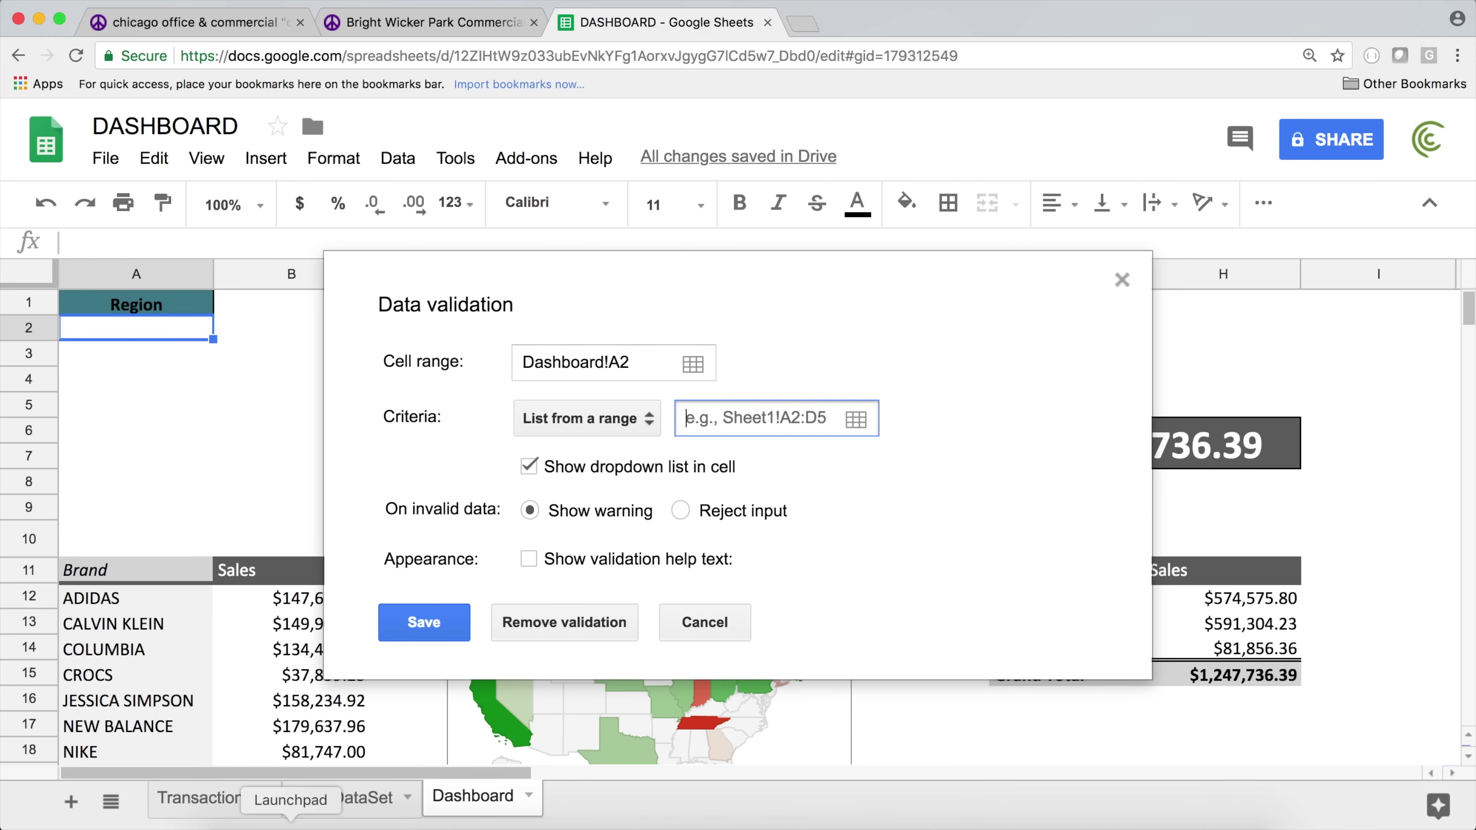
left_click(317, 802)
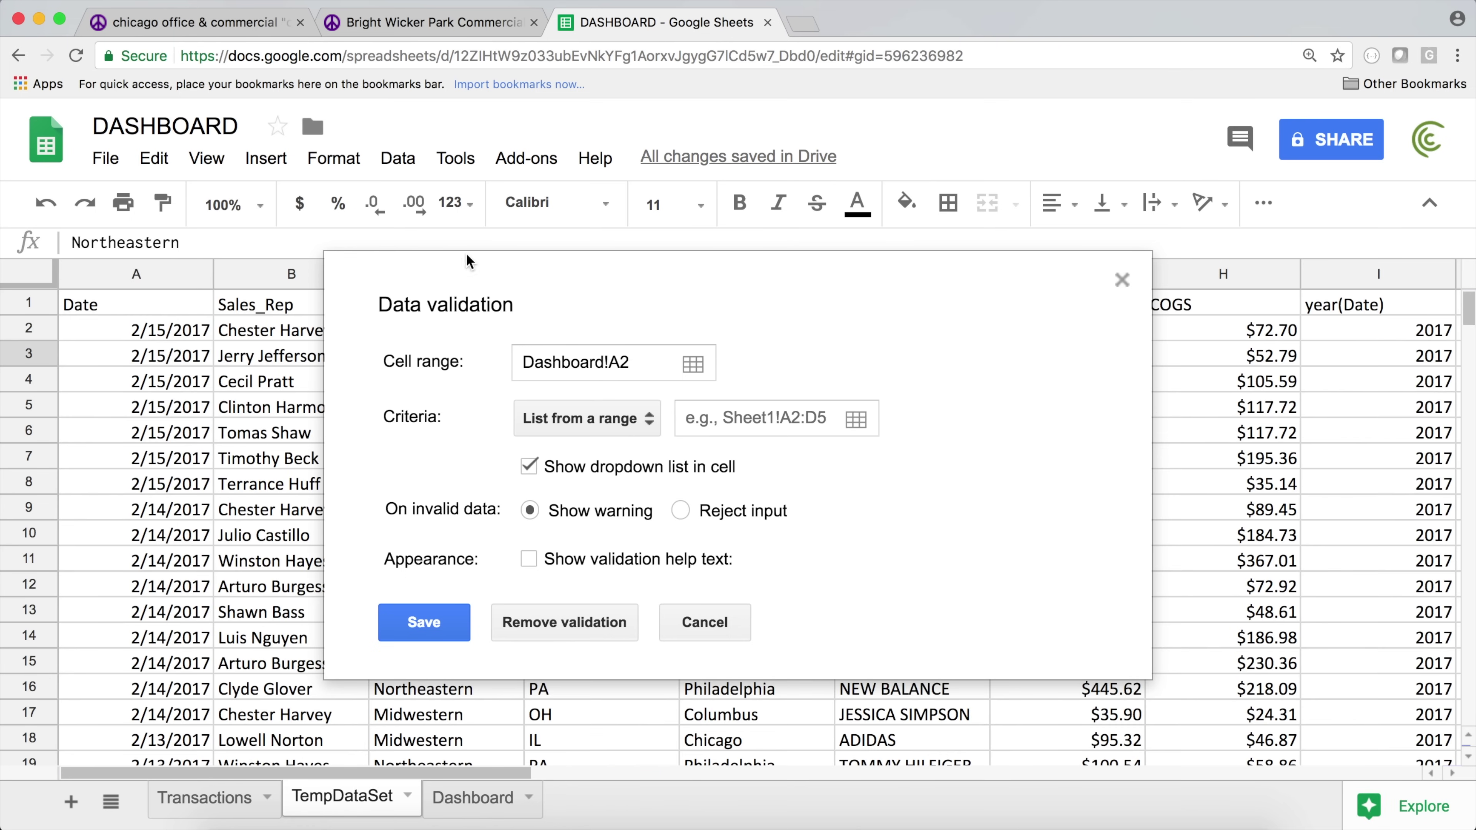
left_click_drag(440, 273, 762, 278)
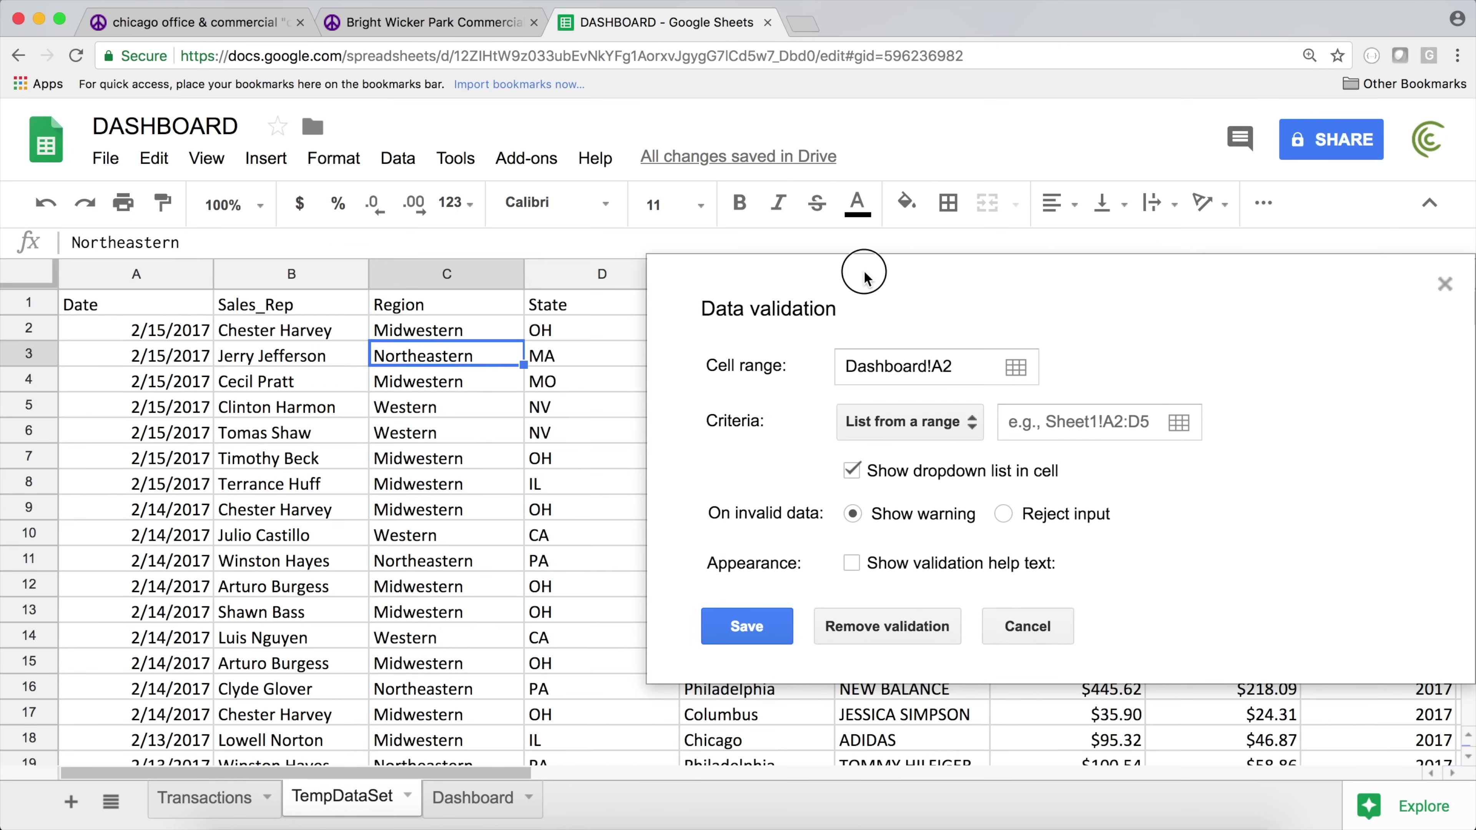
left_click(432, 306)
left_click(448, 330)
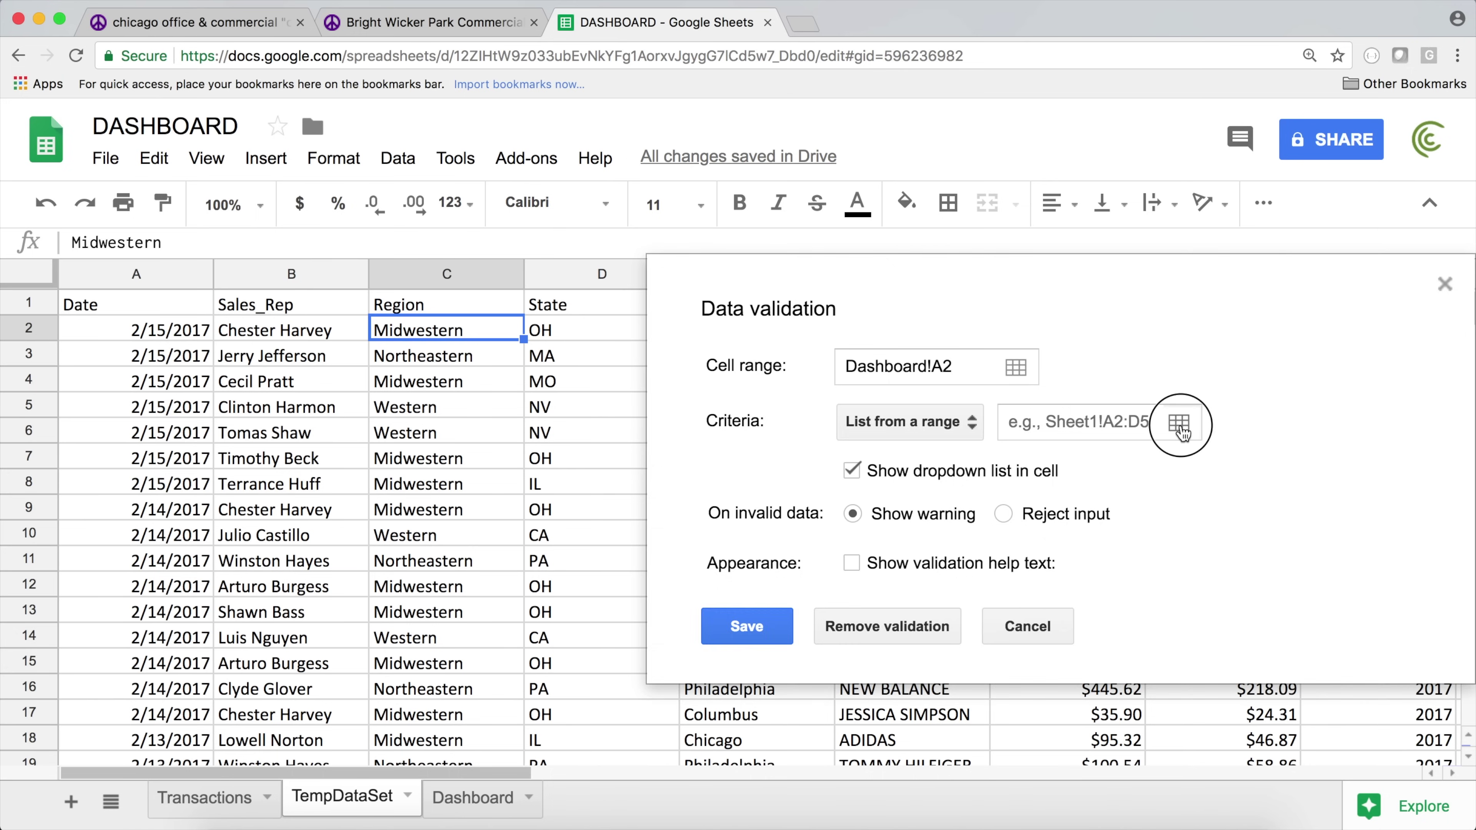
- Set the list range to TempDataSet!C2:C5549, reject invalid input, and save
left_click(1178, 422)
left_click(462, 333)
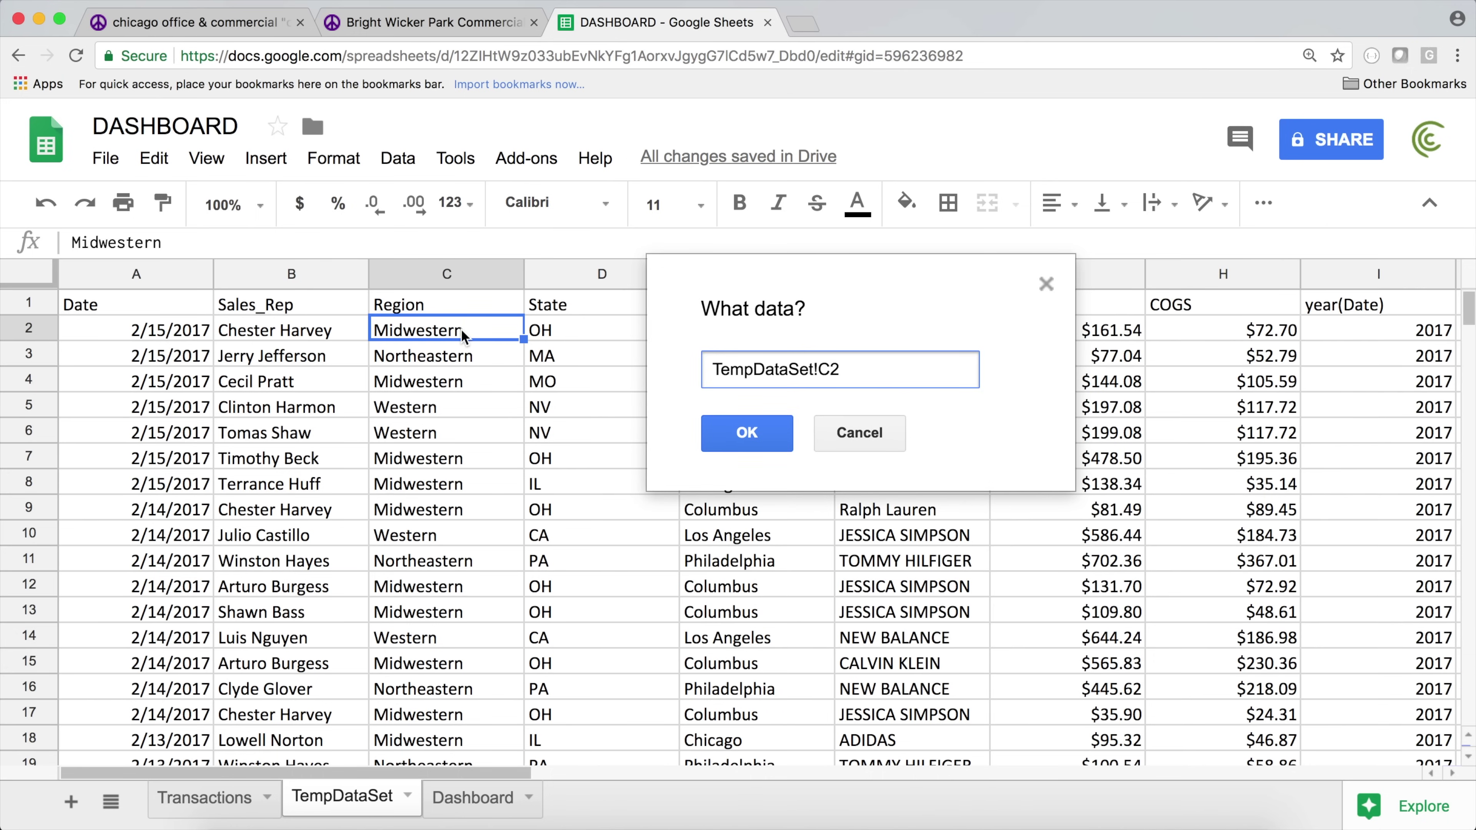
key("super+shift+Down")
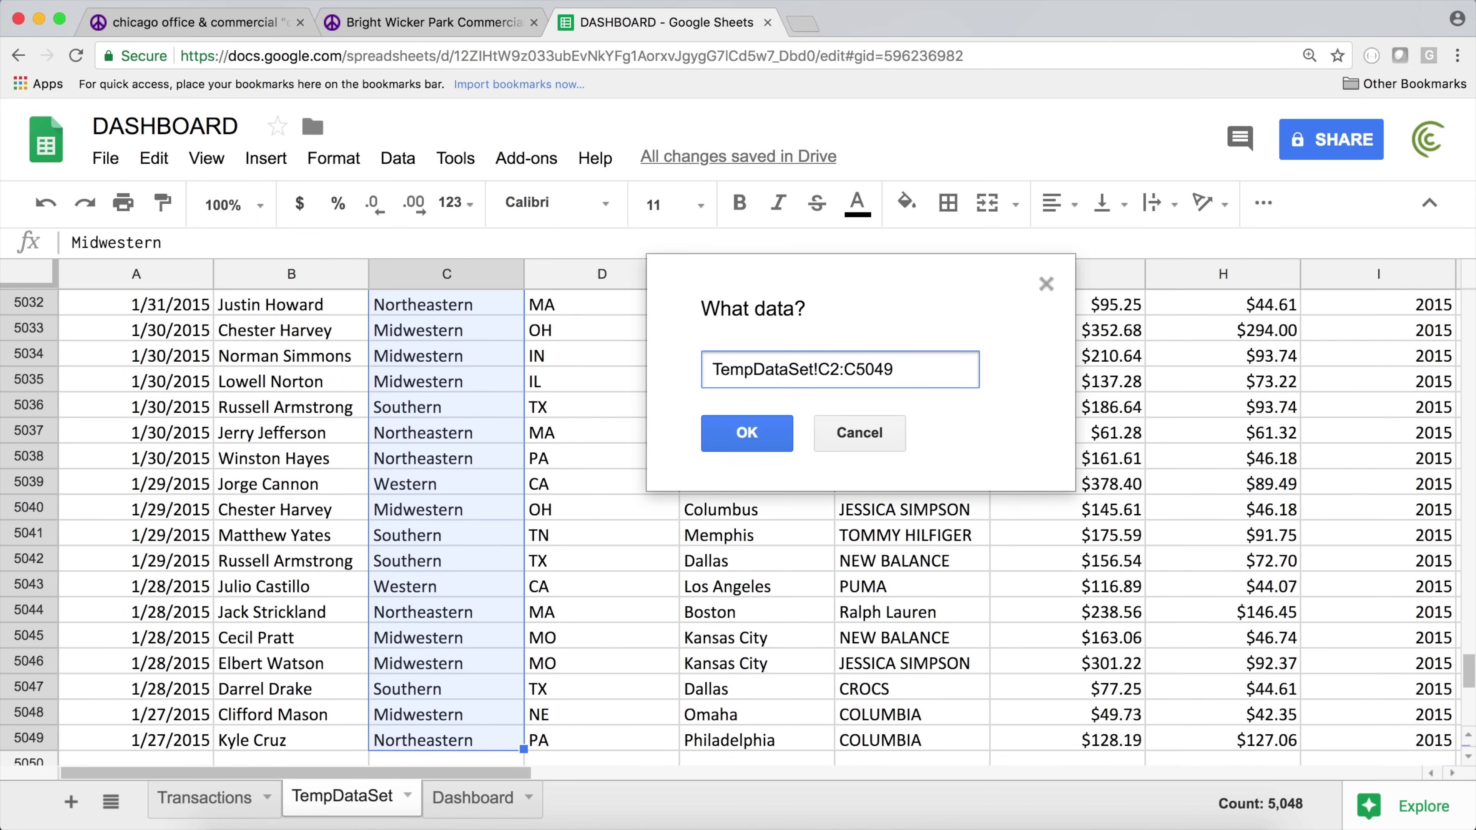
key("super+shift+Down")
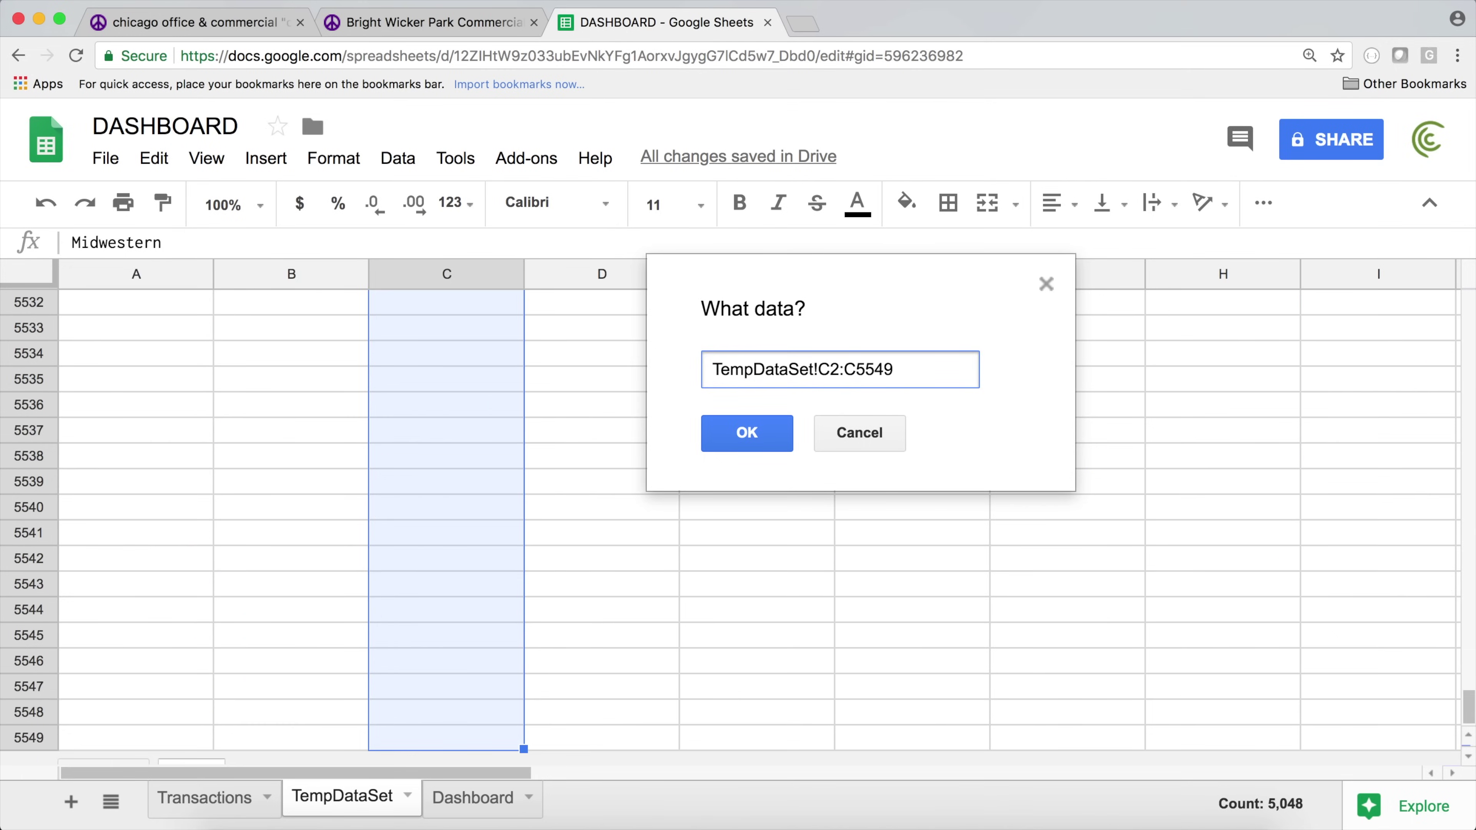
left_click(755, 437)
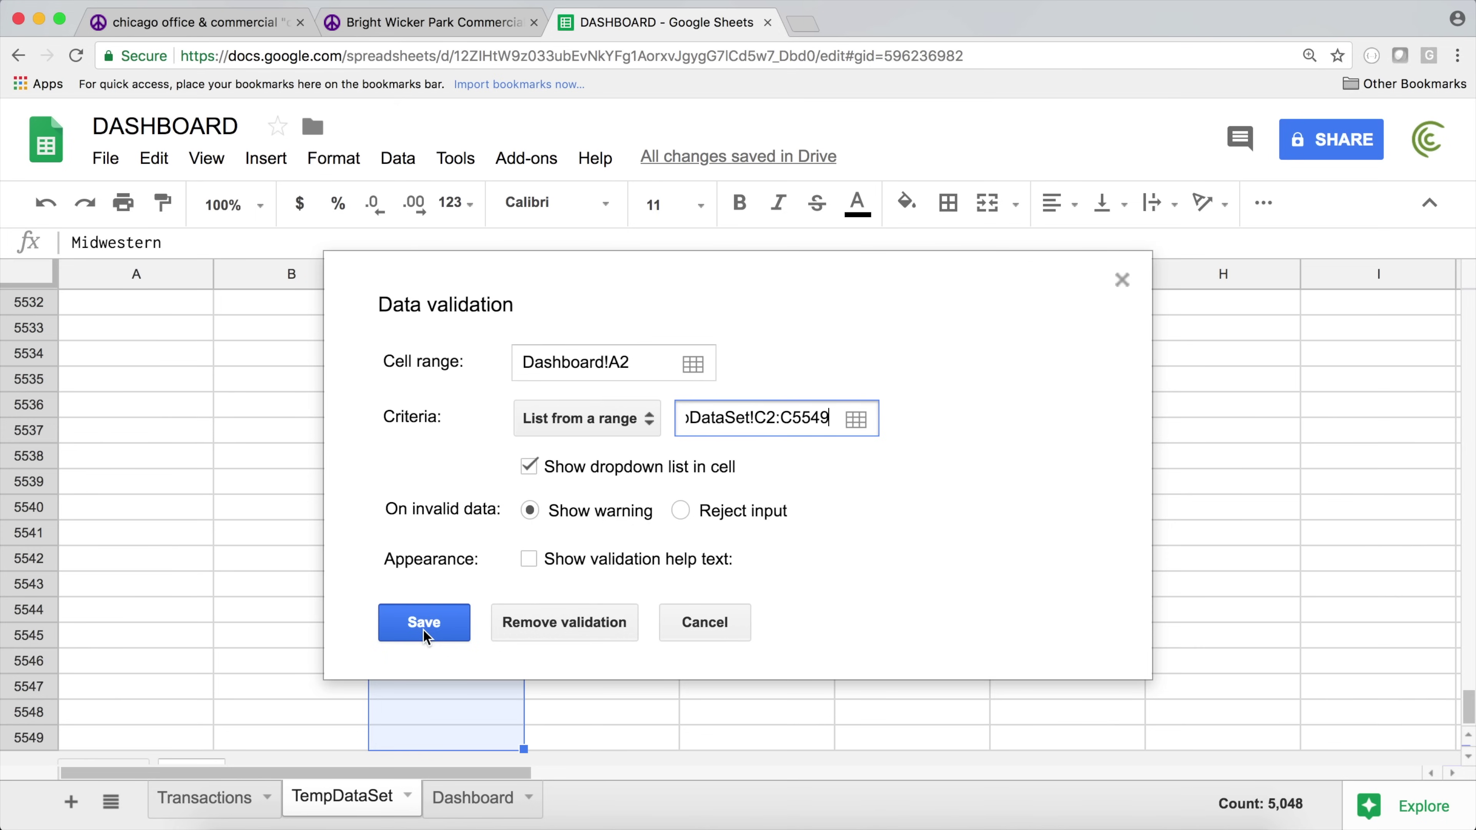
left_click(711, 522)
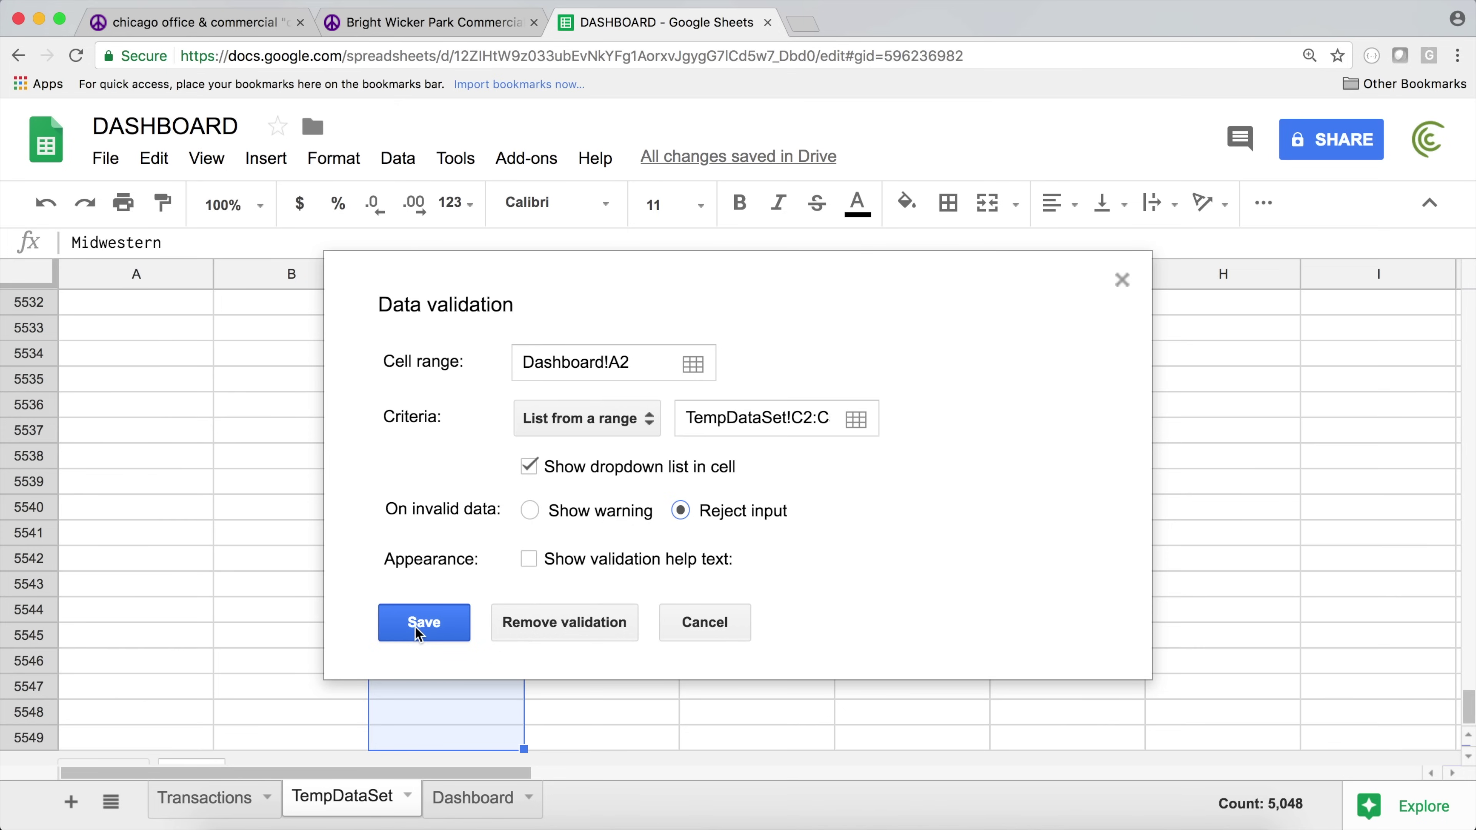
left_click(422, 624)
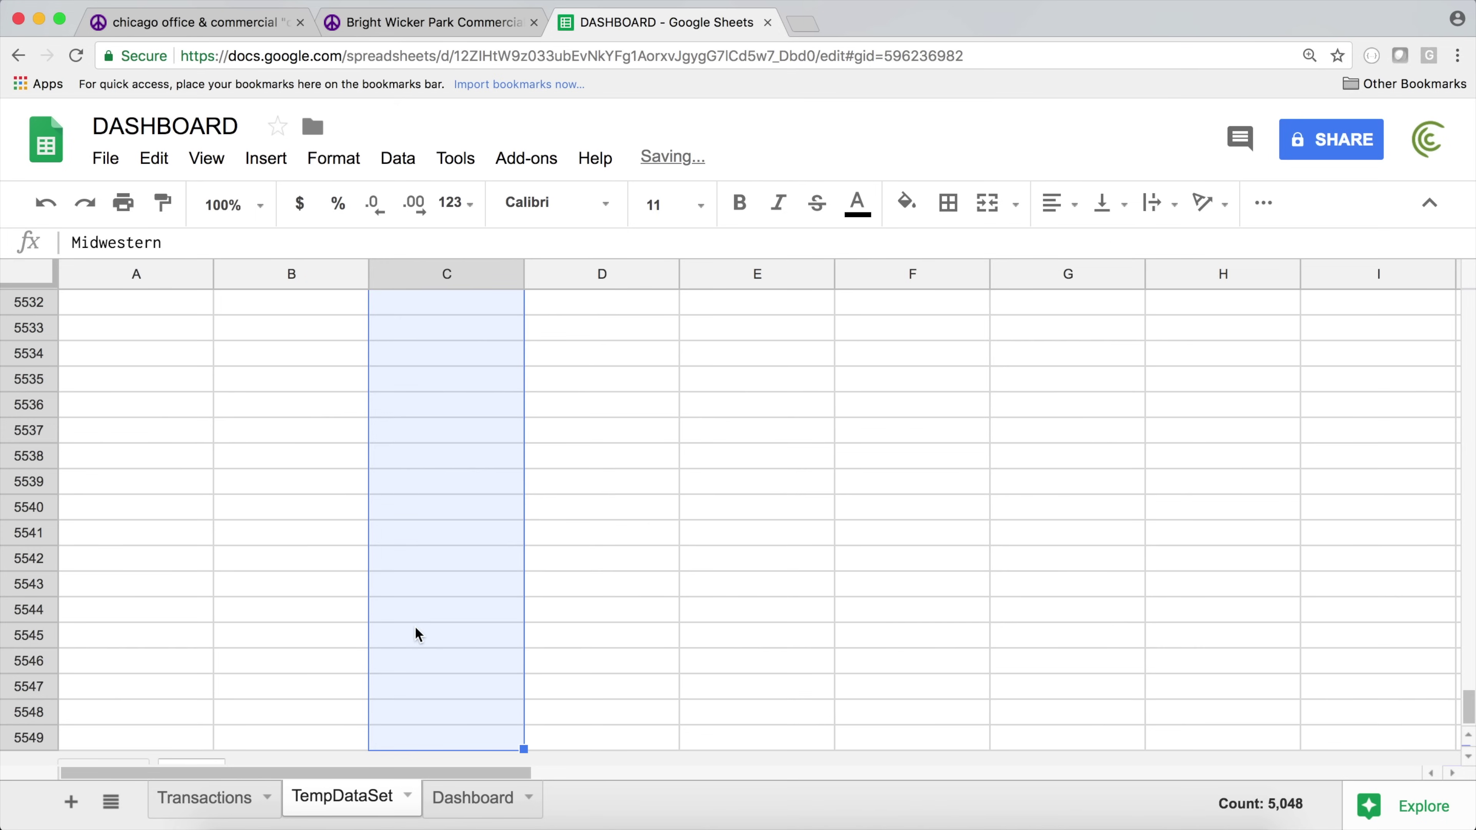
- Open A2's Region dropdown and check the last filled Region row in TempDataSet
left_click(450, 802)
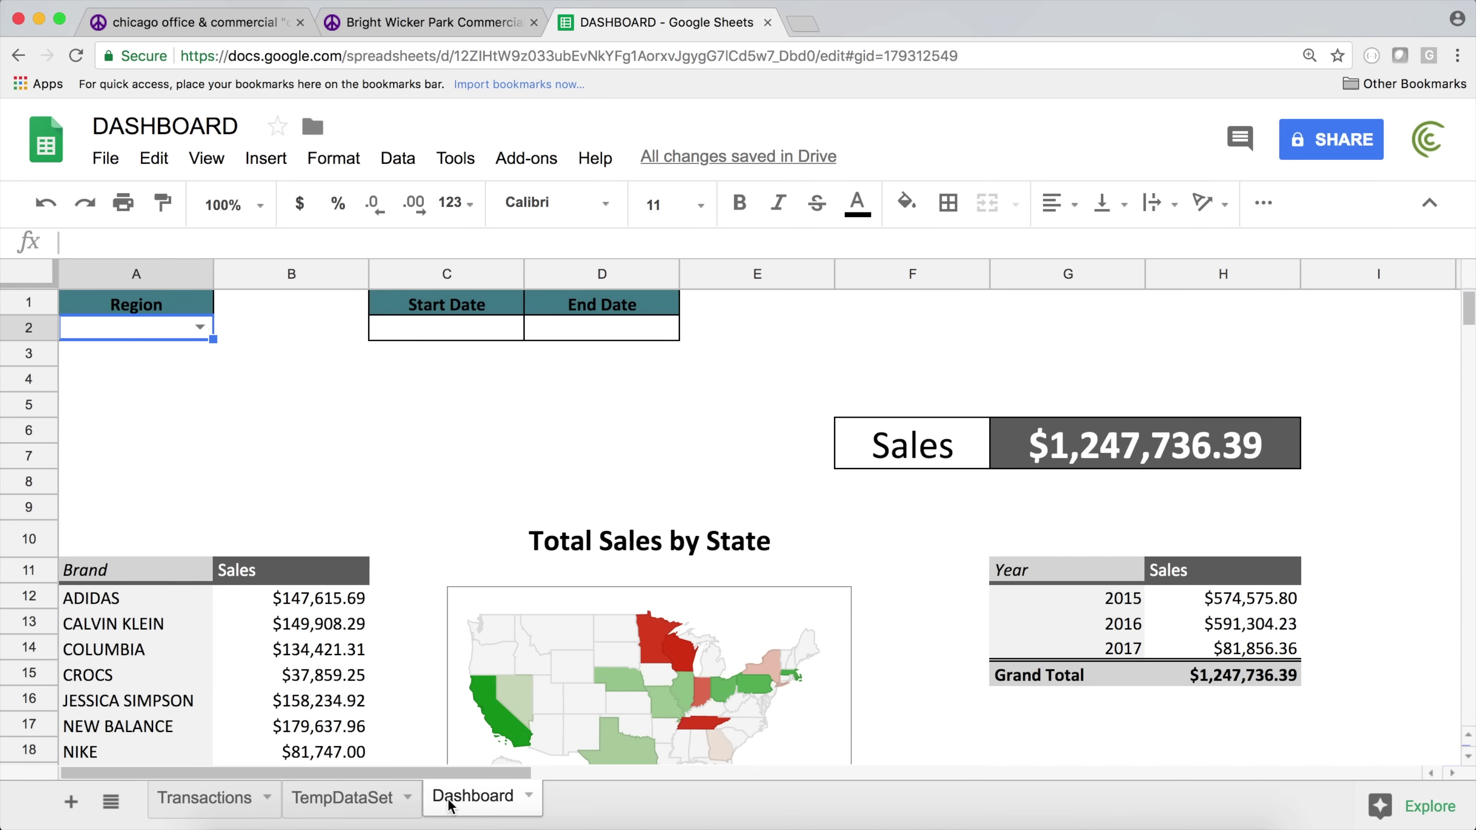
left_click(199, 328)
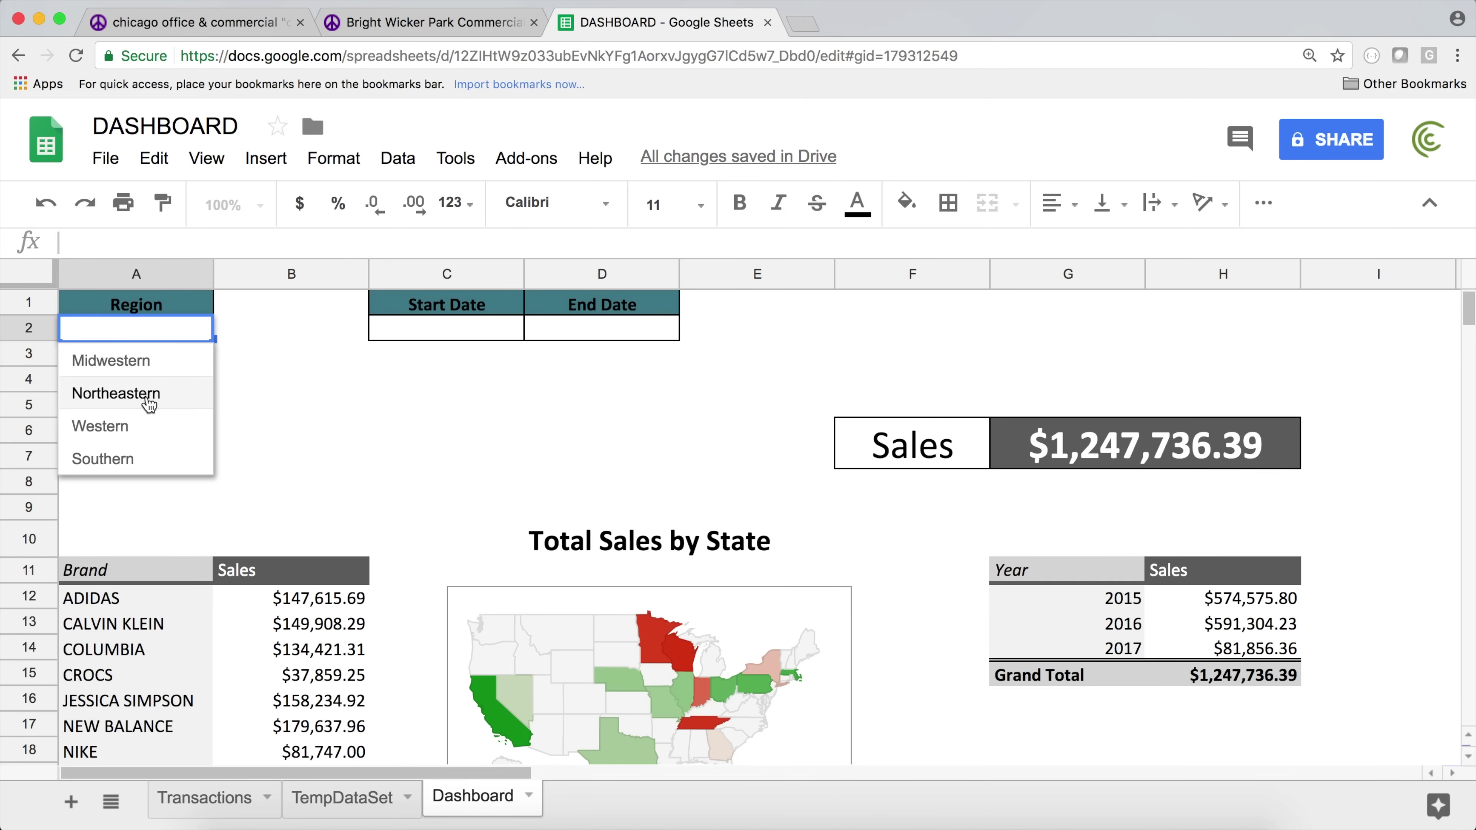
left_click(331, 803)
left_click(481, 363)
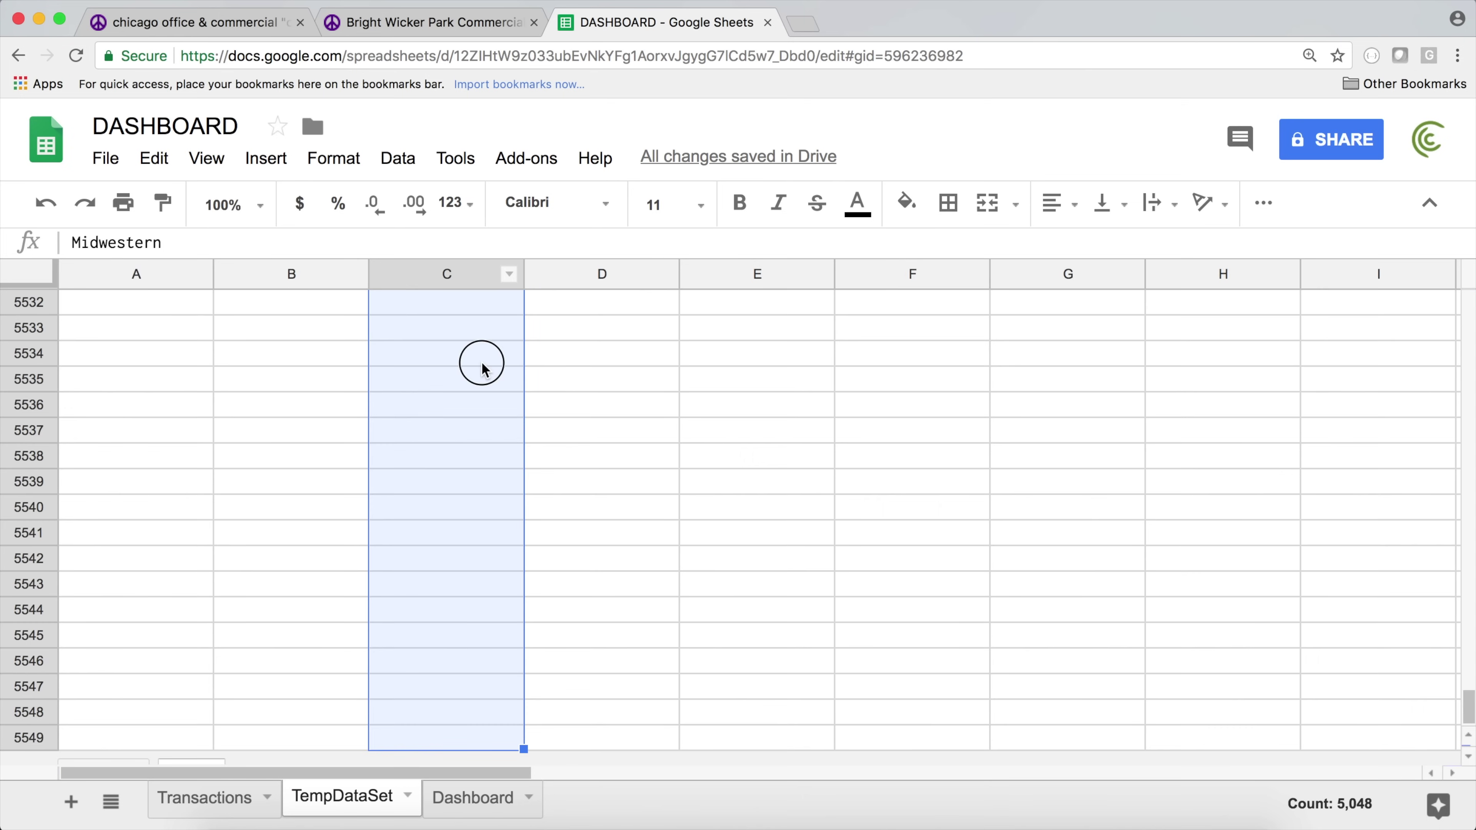
key("ctrl+Up")
key("ctrl+Up")
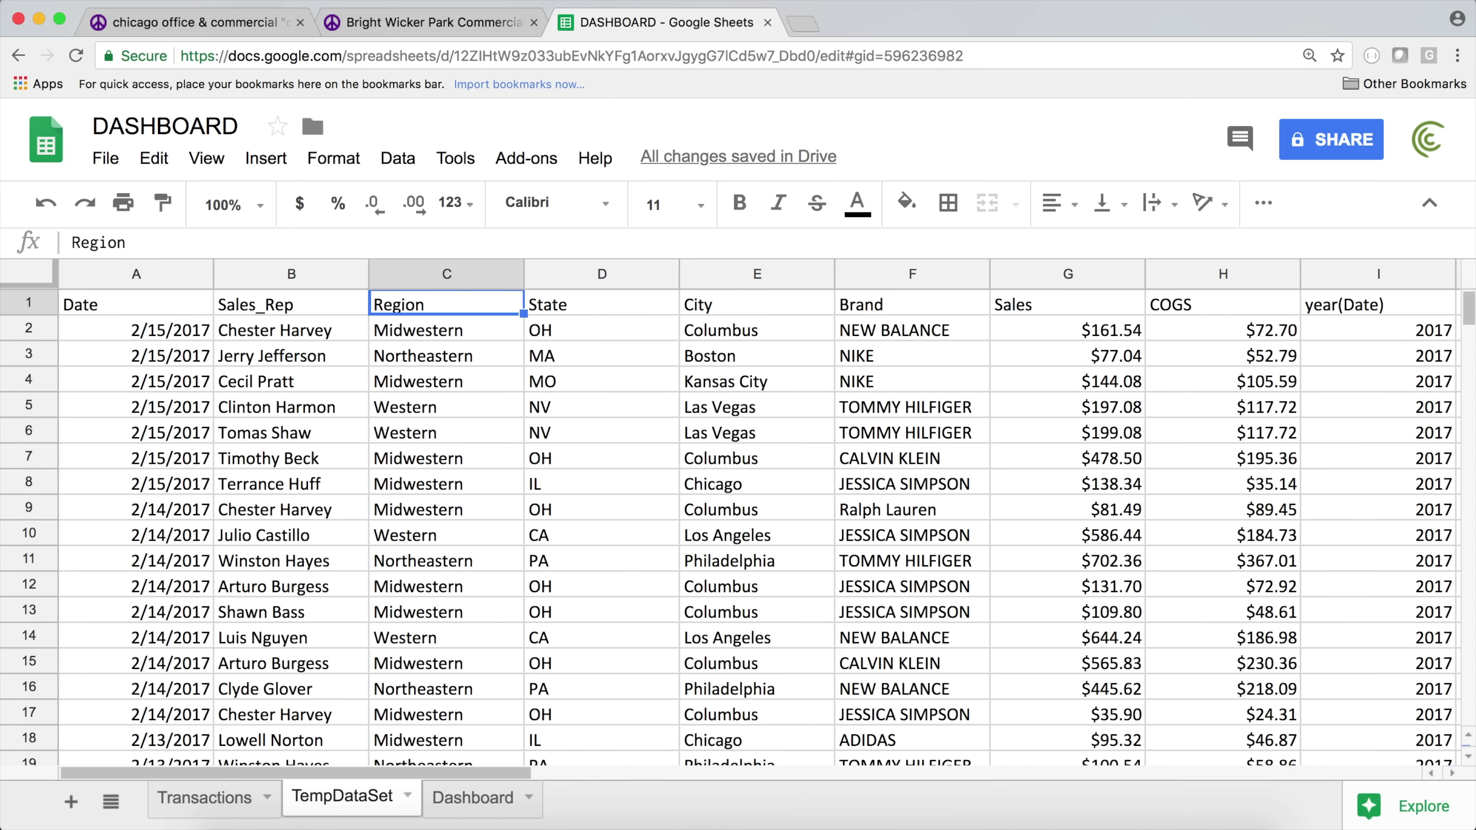
left_click(463, 811)
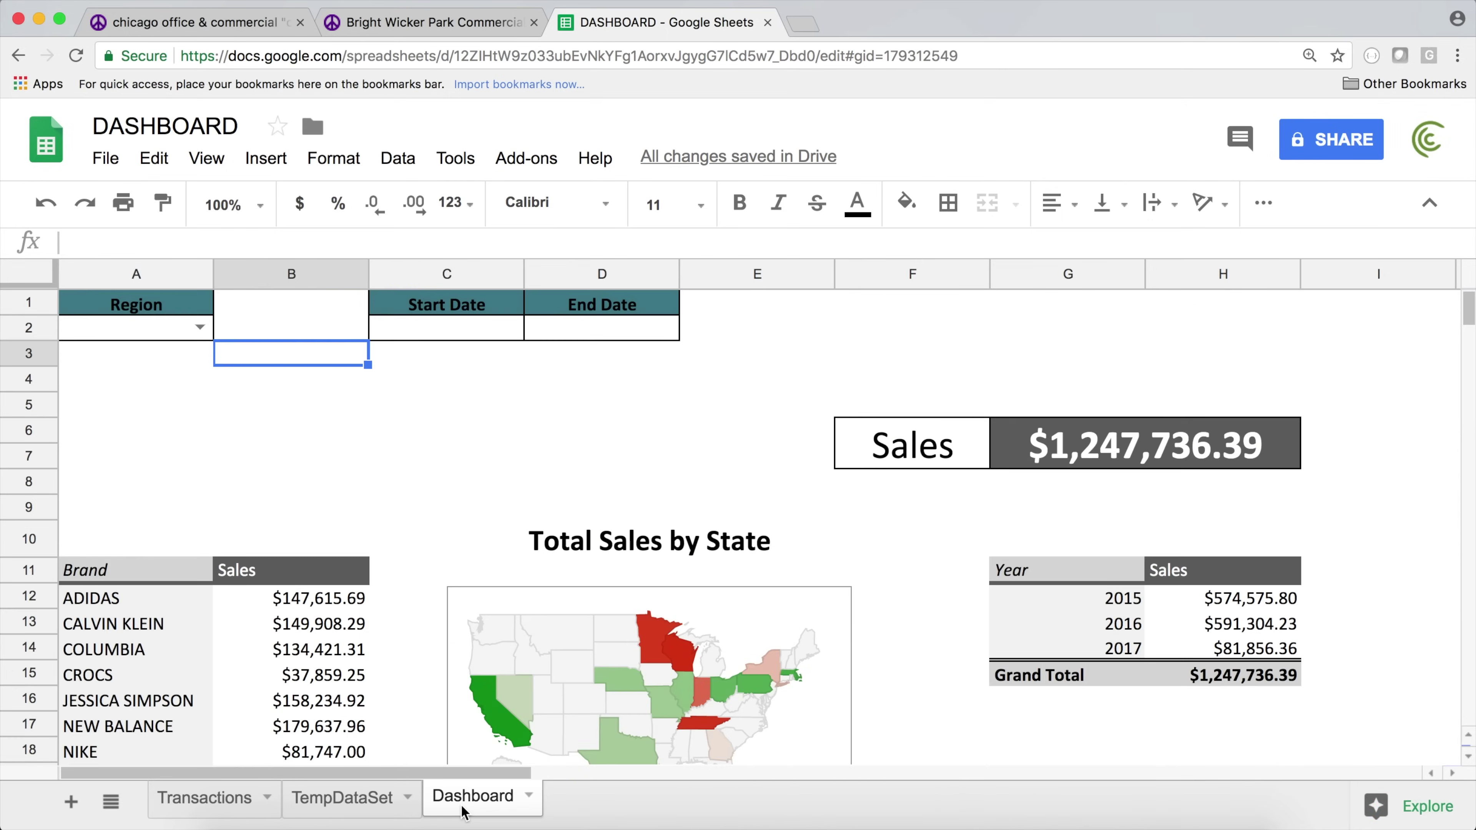
- Pick Northeastern, then Midwestern, from the Region dropdown in A2
left_click(200, 330)
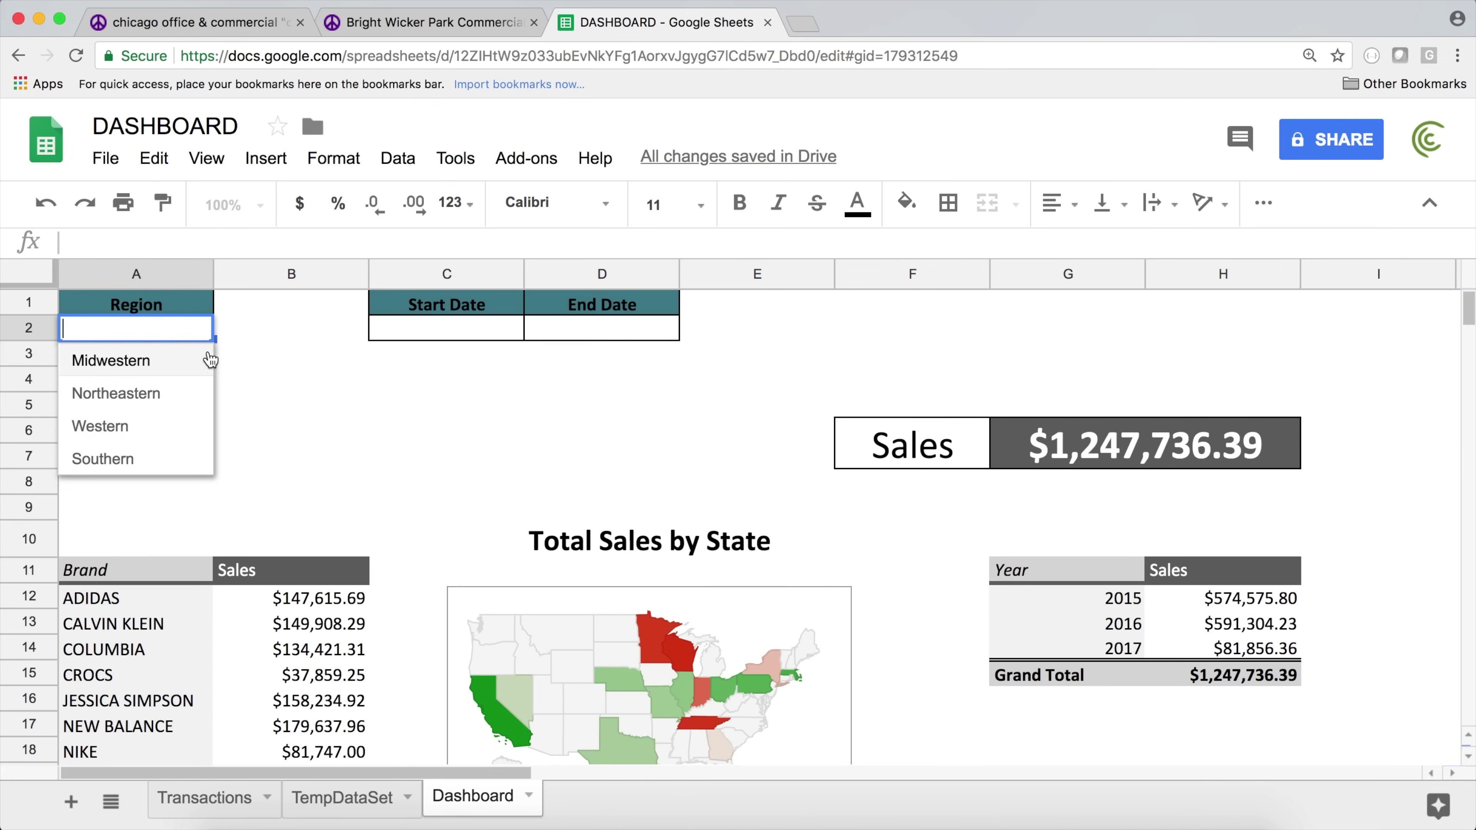
left_click(263, 352)
left_click(200, 328)
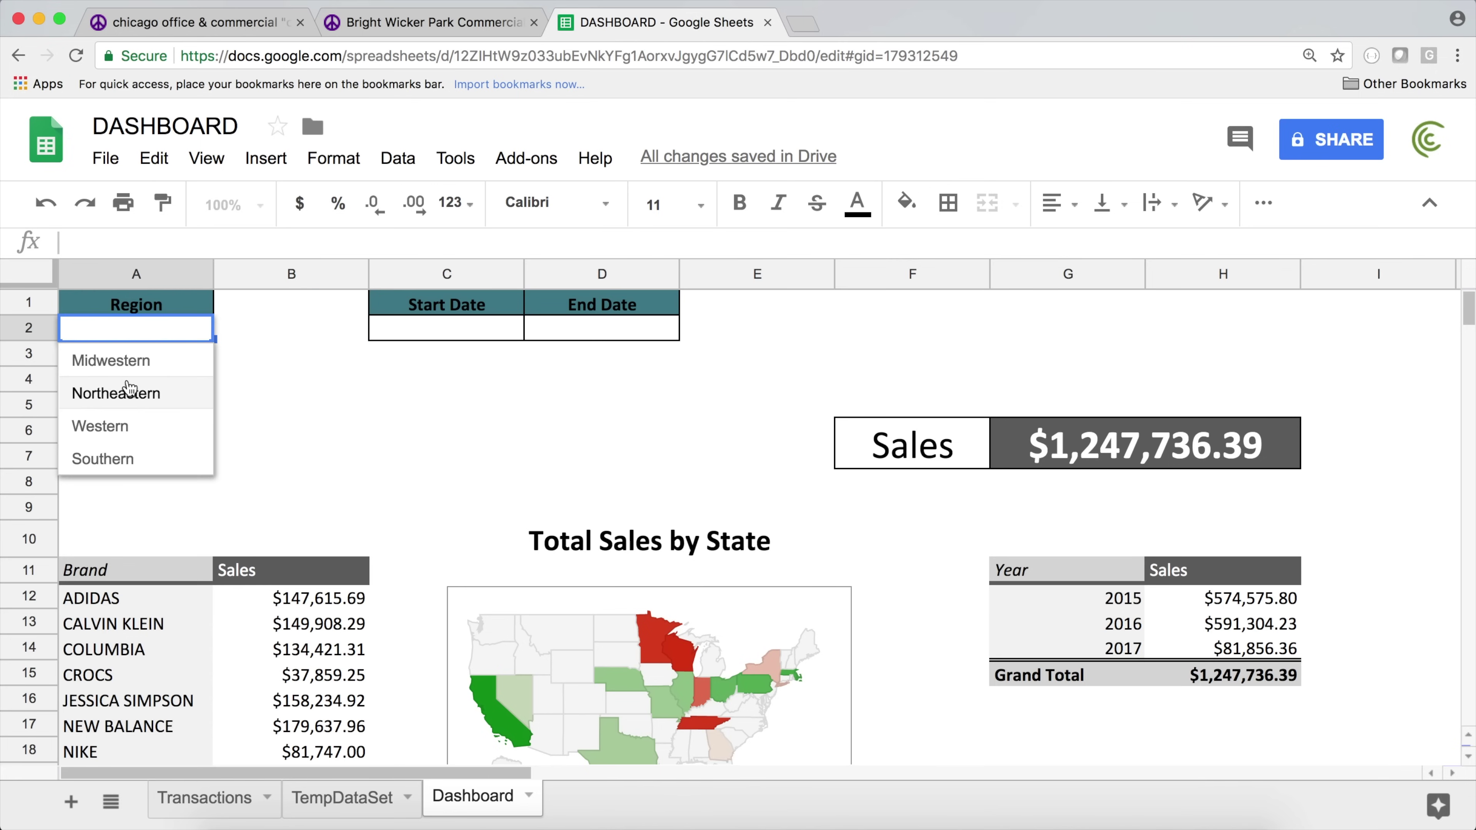
left_click(142, 399)
left_click(198, 329)
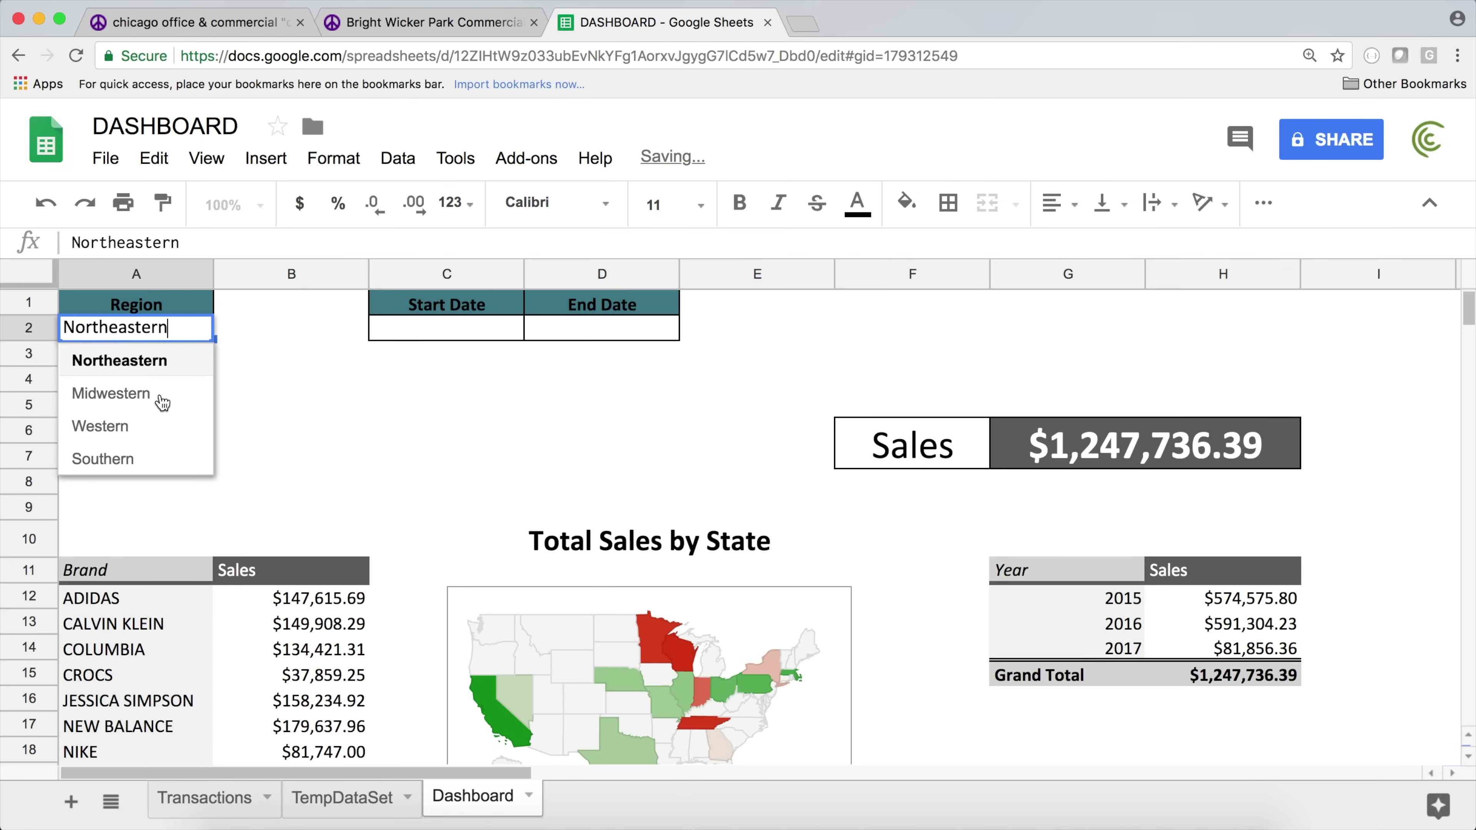
left_click(134, 395)
left_click_drag(290, 405, 311, 428)
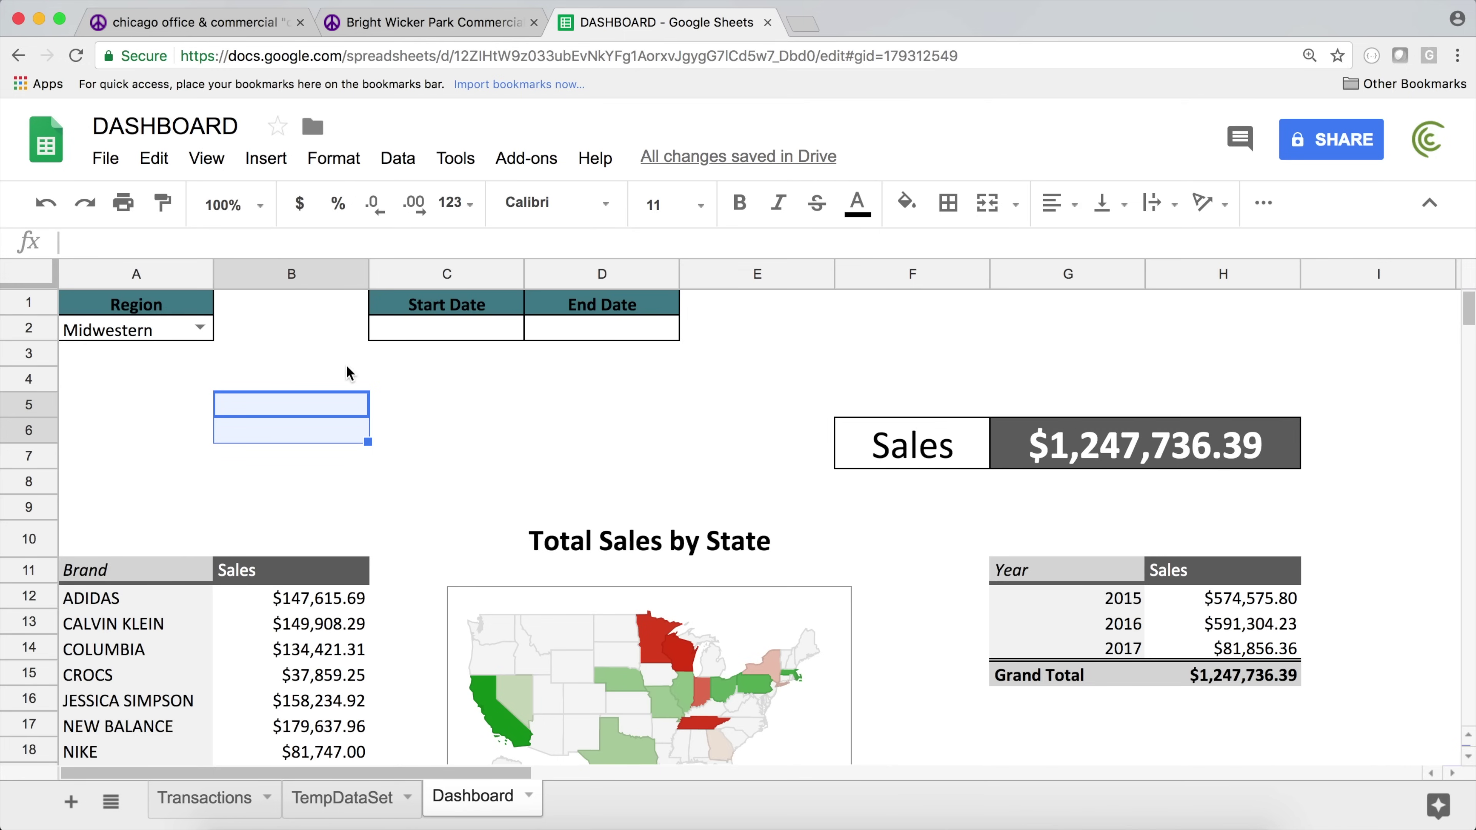
- Delete the Midwestern value from cell A2
double_click(189, 330)
left_click(173, 324)
double_click(173, 324)
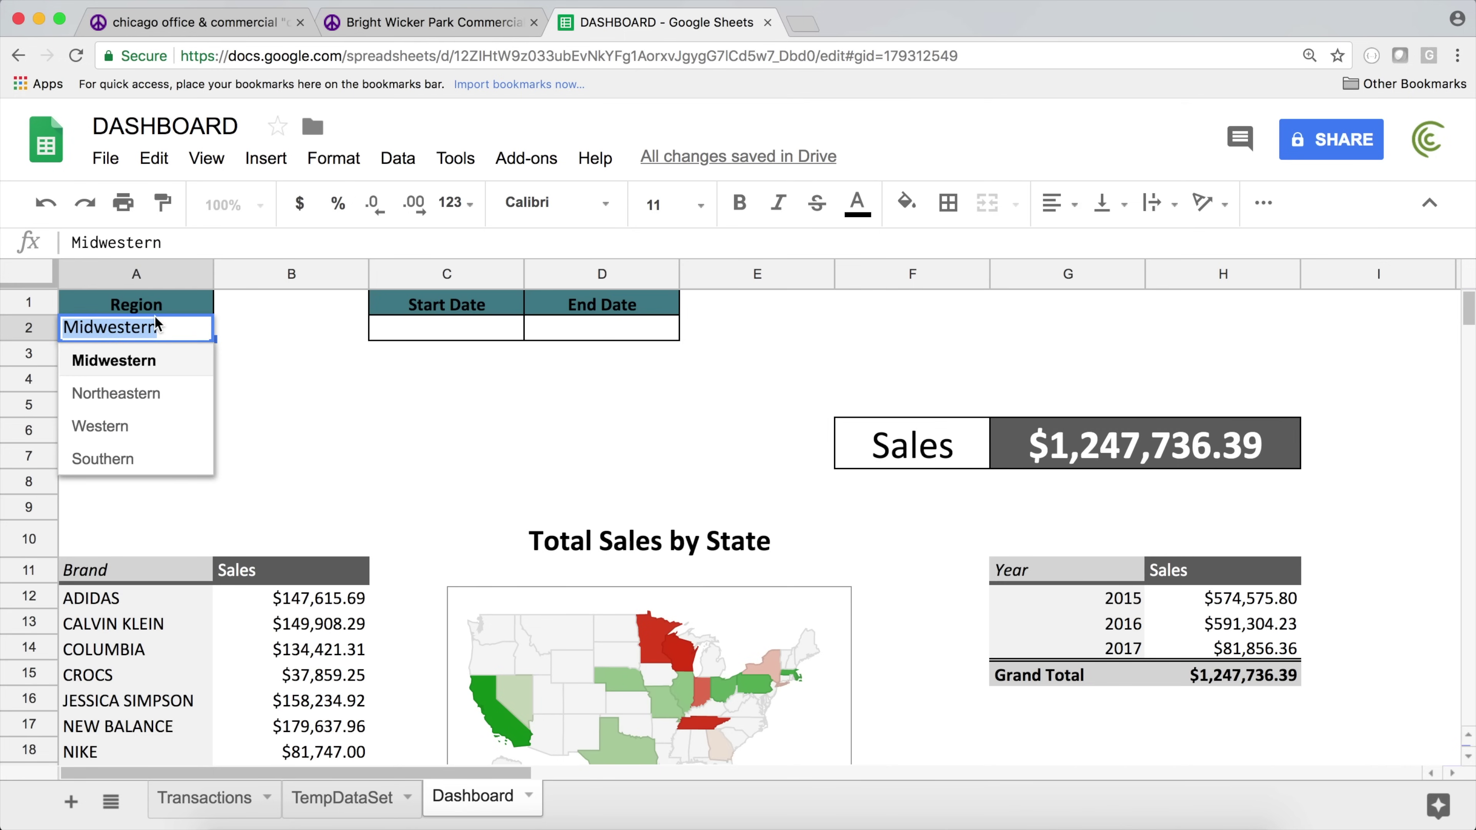
key("BackSpace")
key("Return")
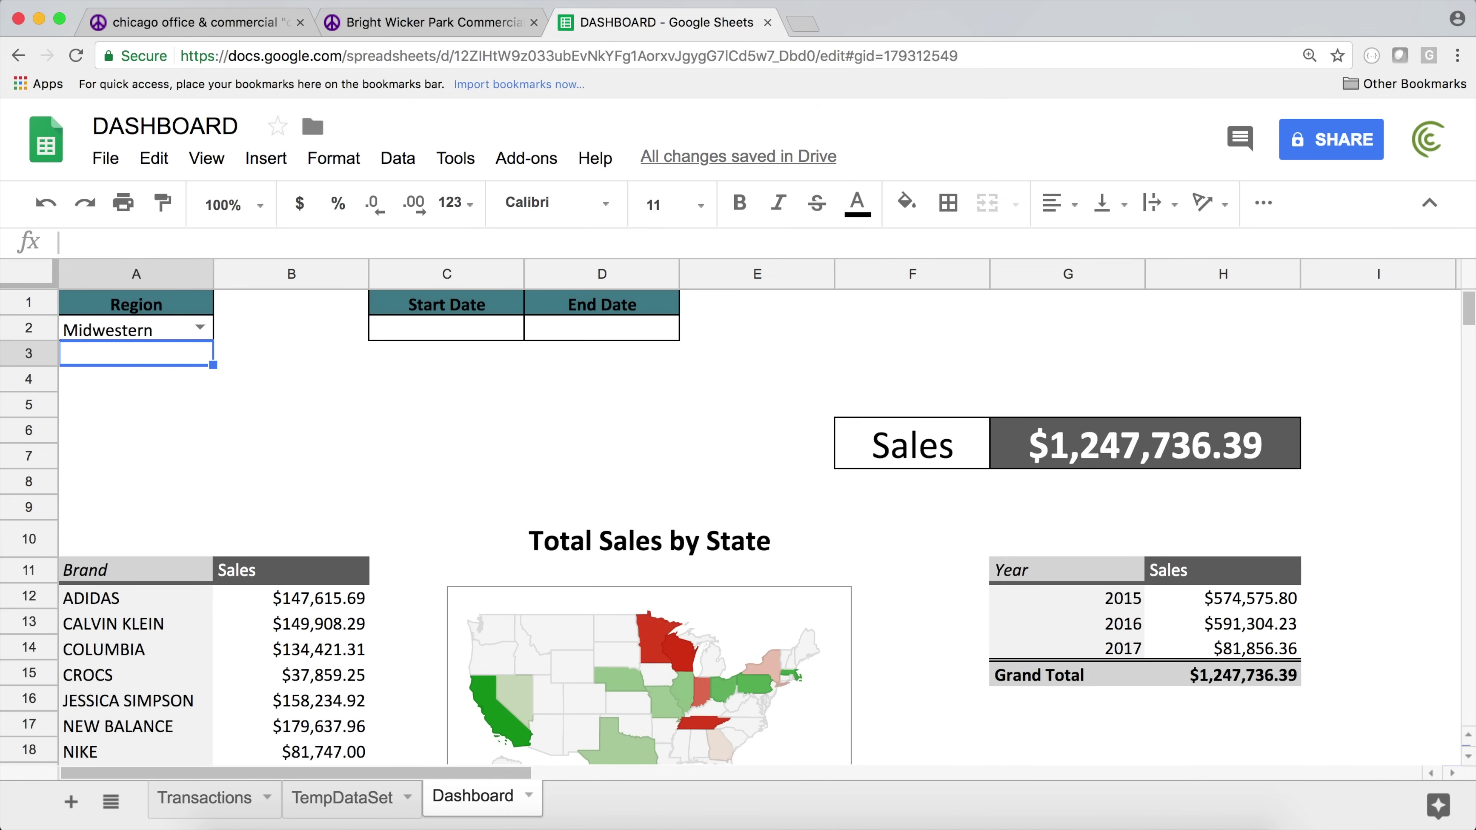
left_click(116, 332)
key("Delete")
- Confirm the dropdown still works while A2 stays blank
left_click(200, 327)
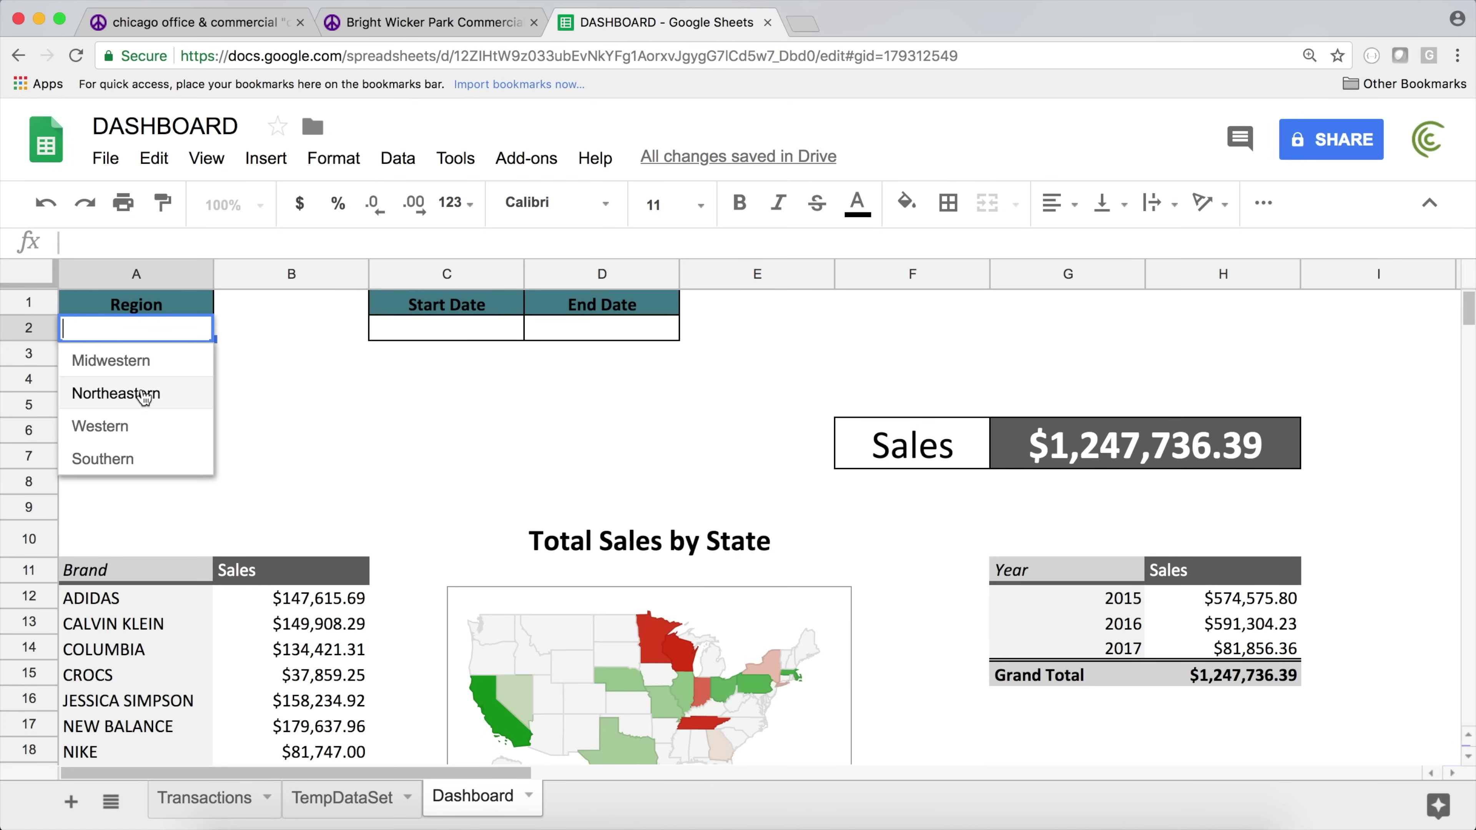
left_click(228, 338)
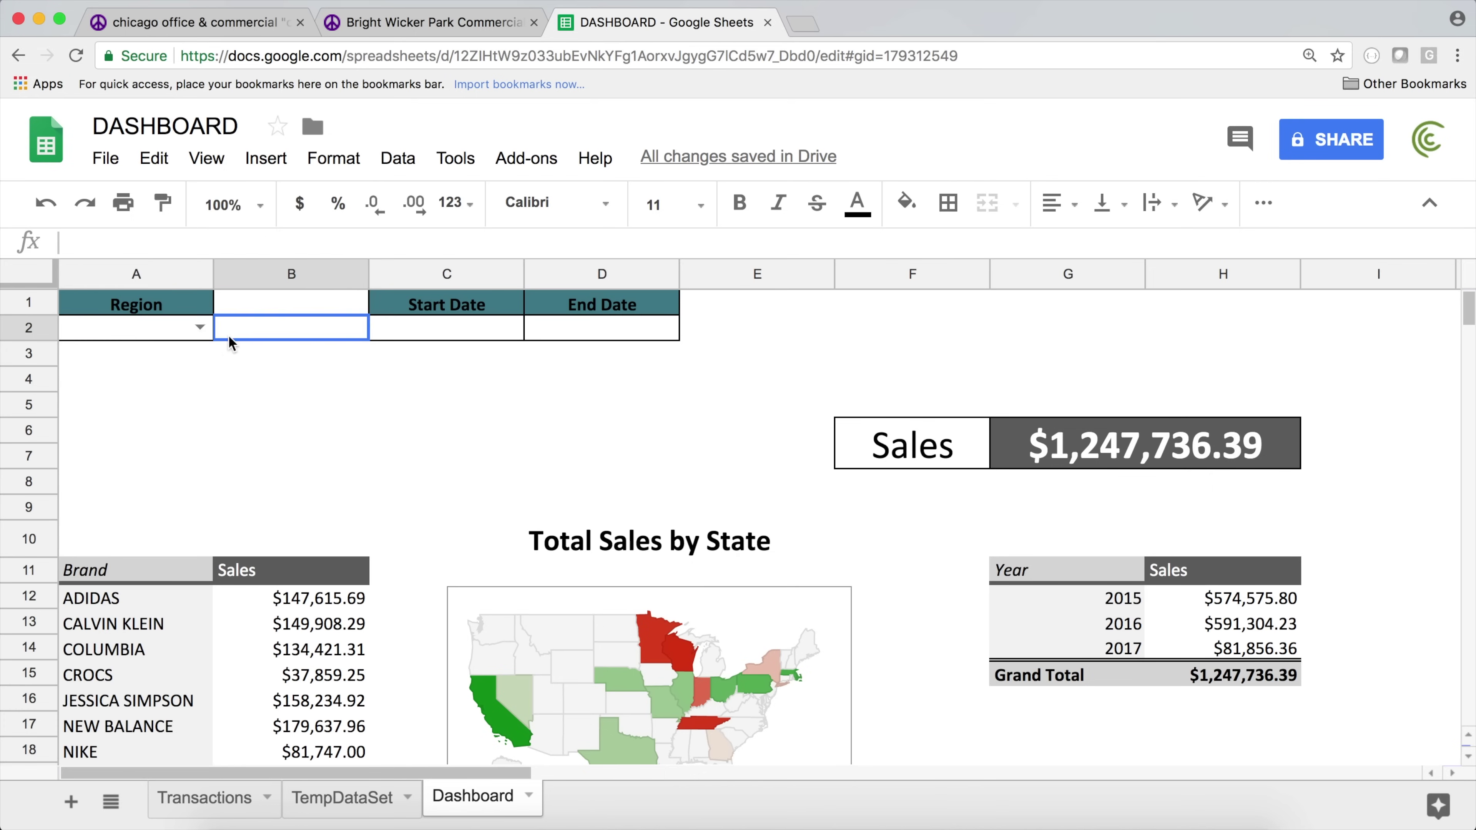
left_click(171, 336)
key("Delete")
key("Down")
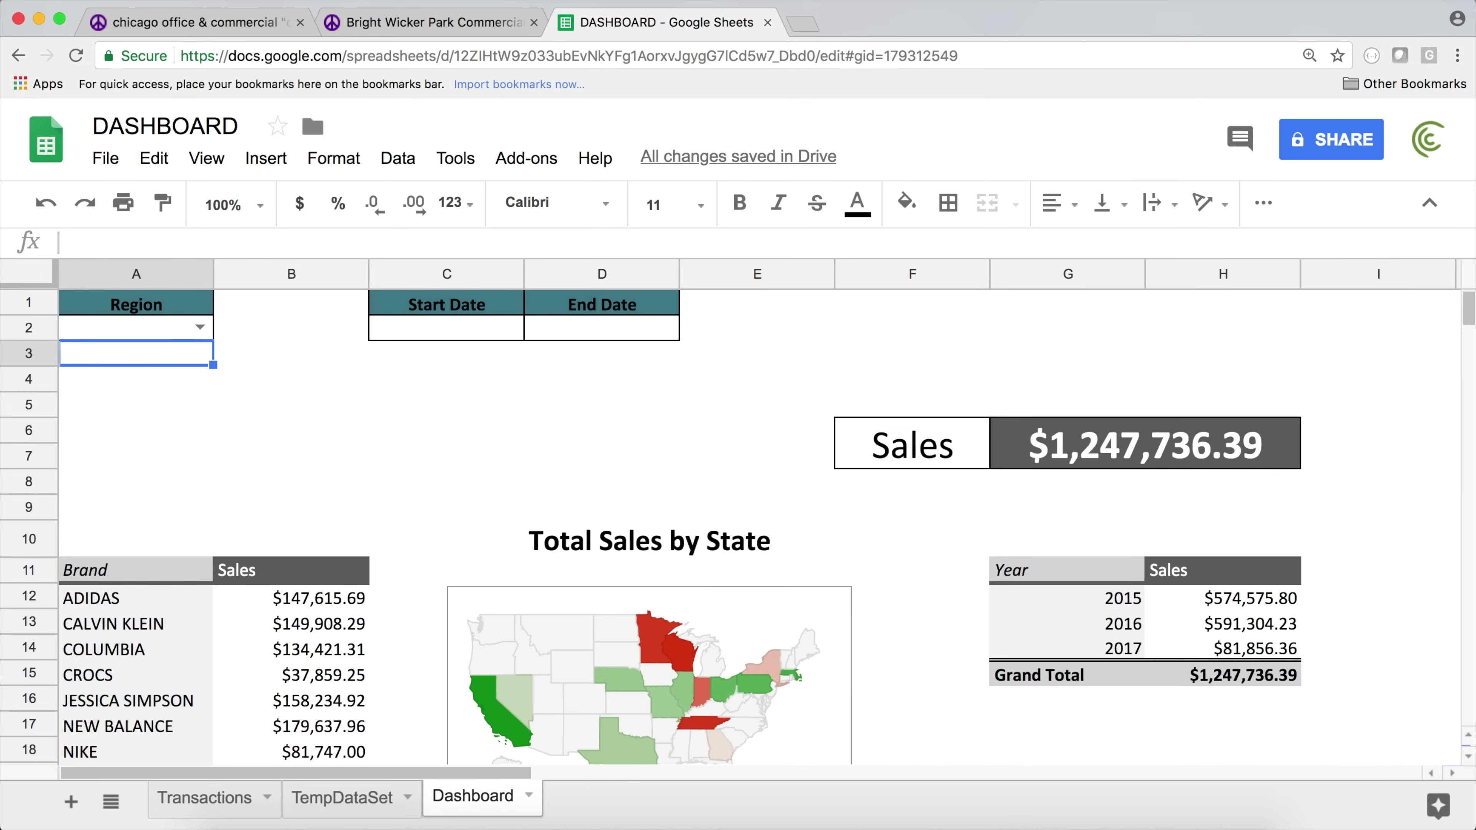
left_click(148, 335)
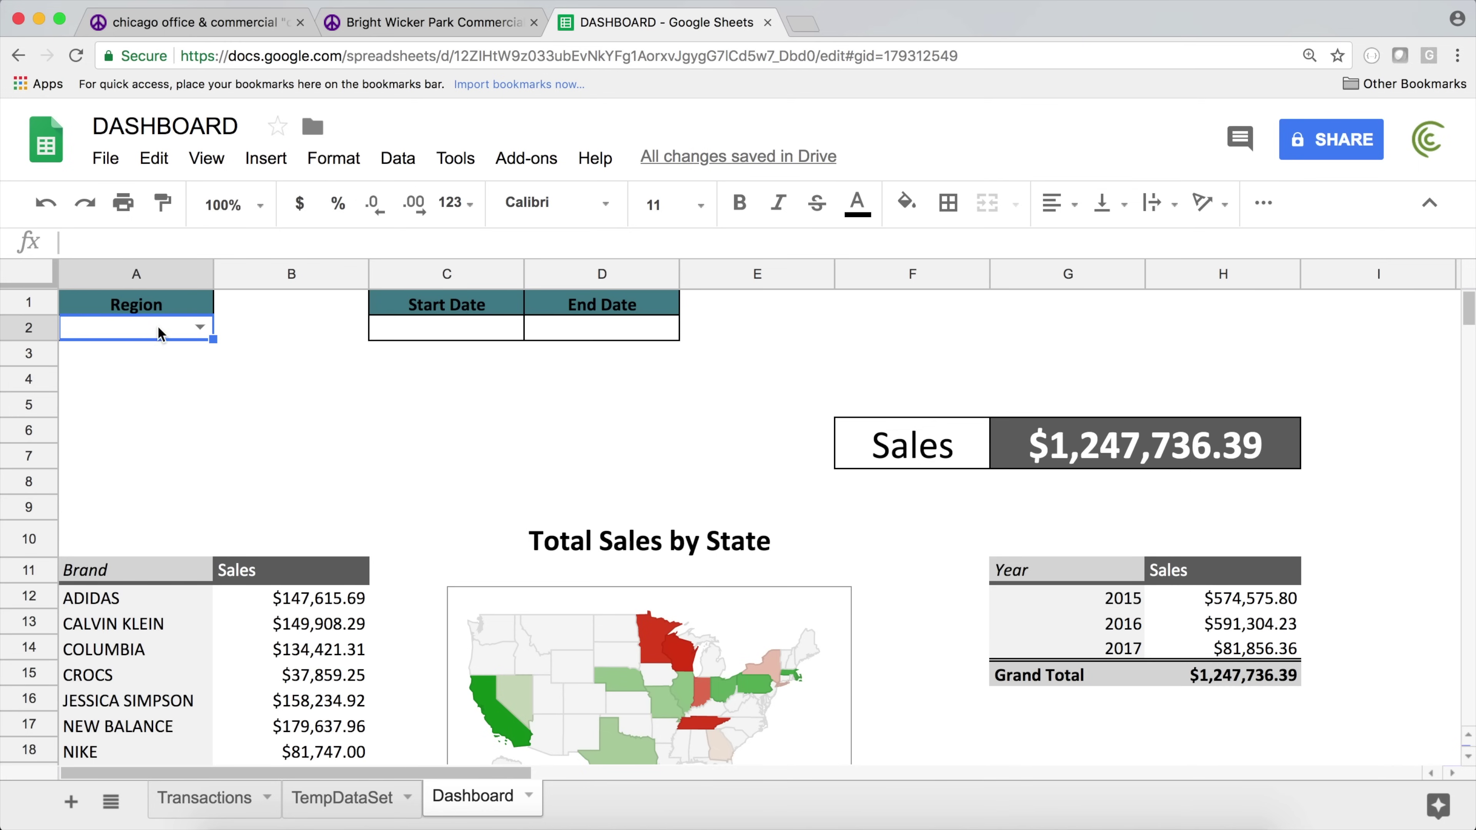
left_click(400, 159)
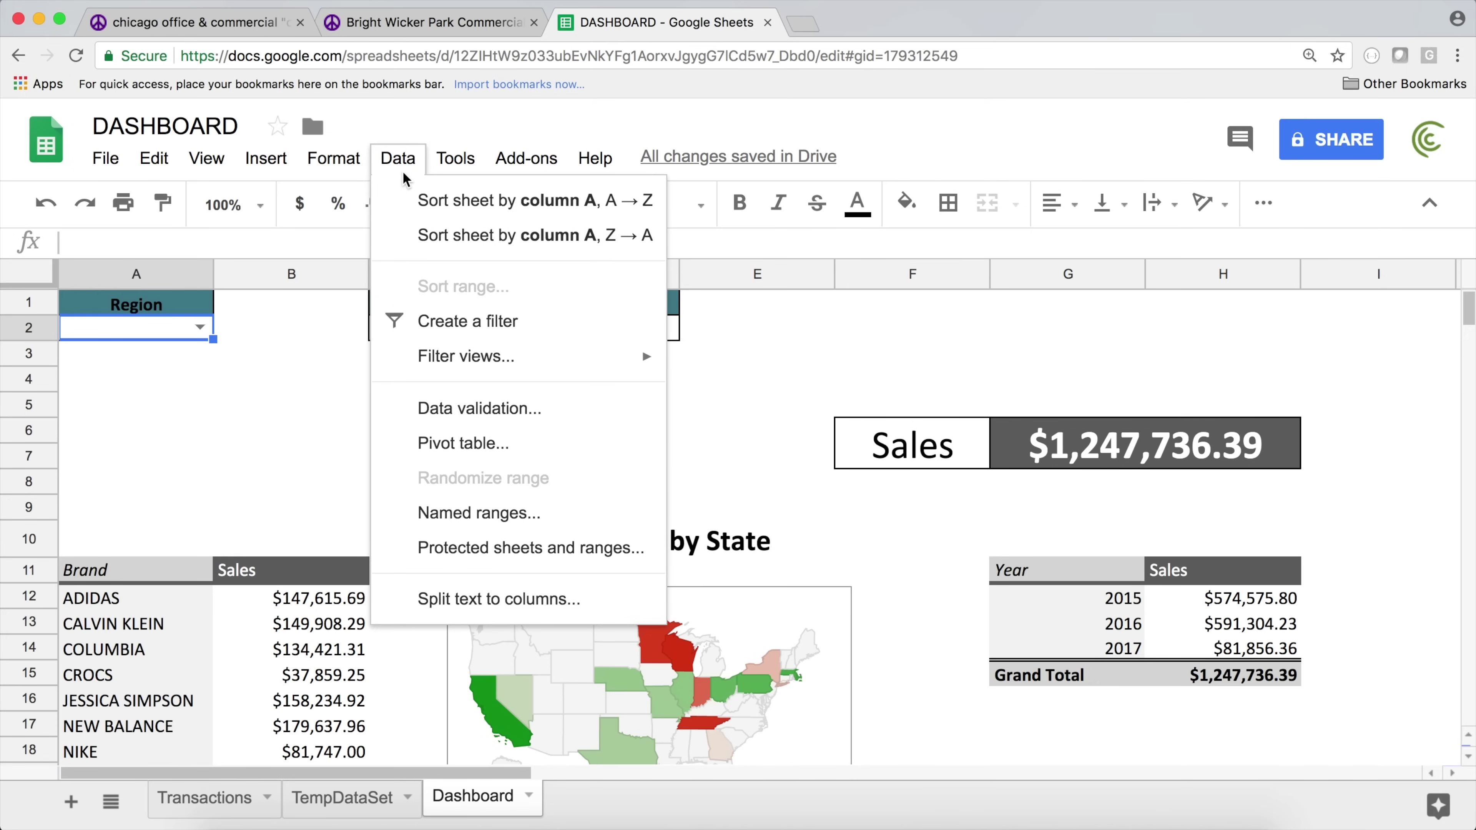
- Remove the dropdown validation rule from Dashboard cell A2
left_click(485, 411)
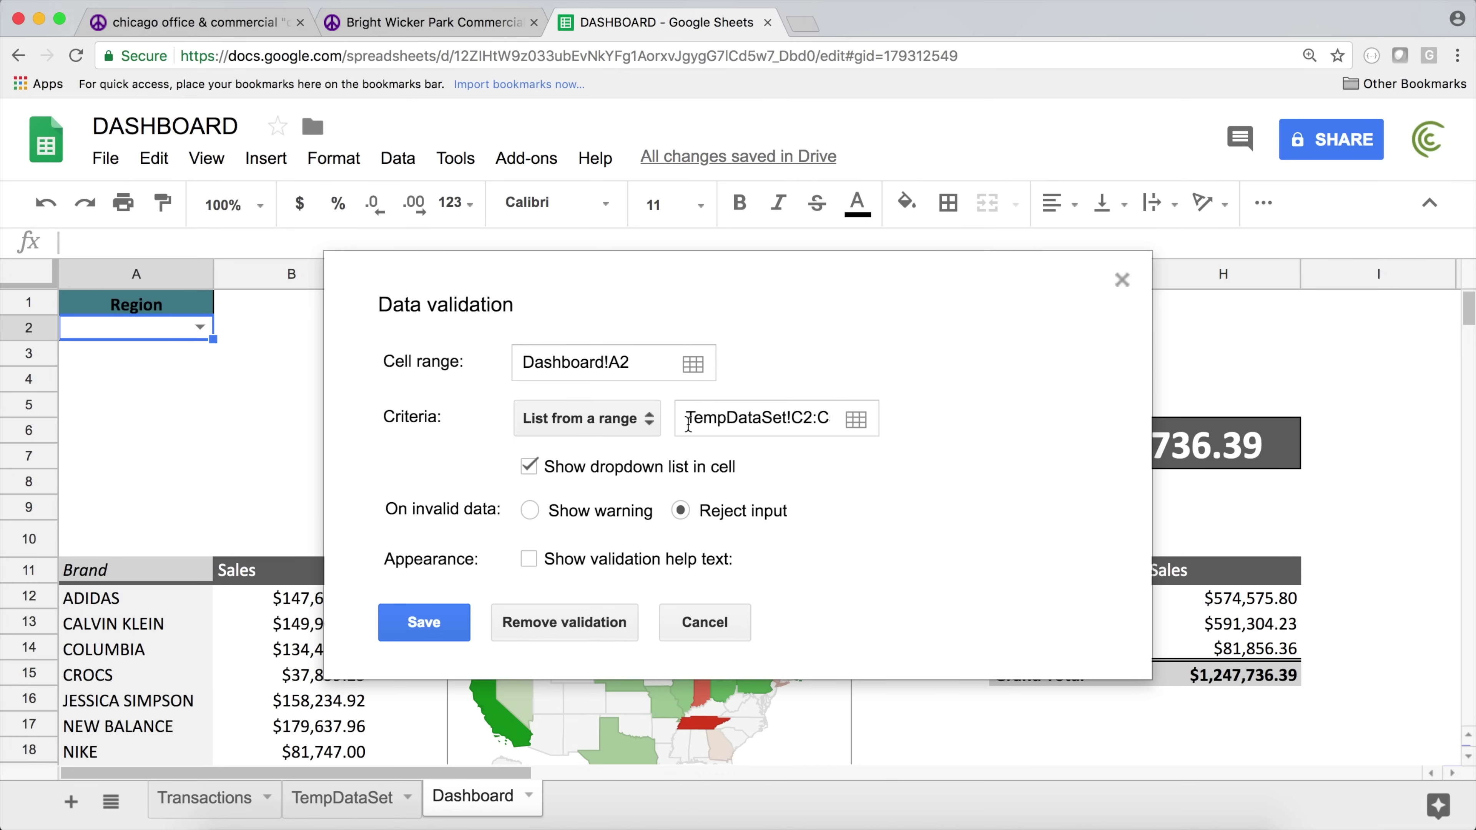
left_click(578, 620)
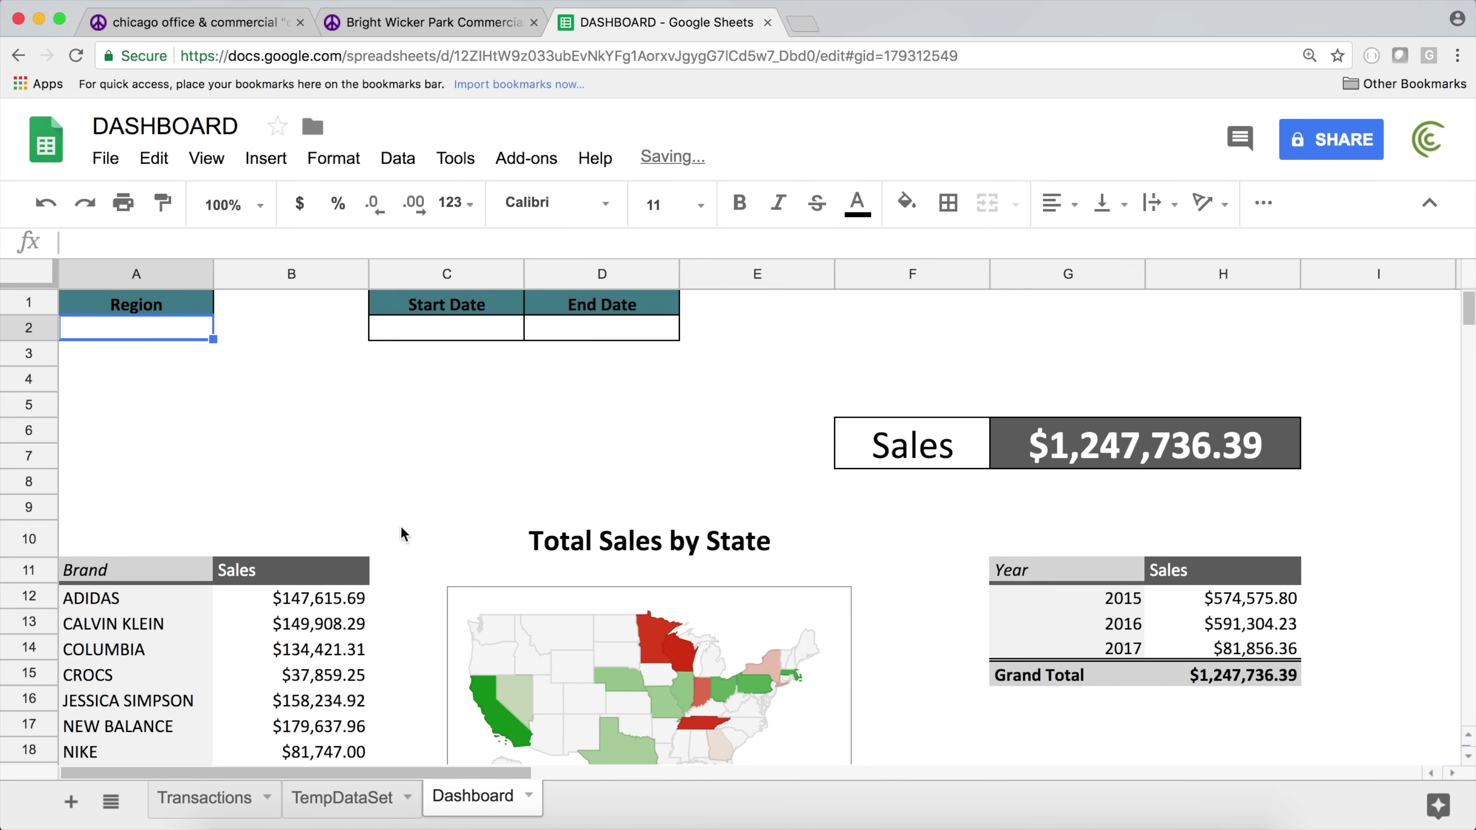
left_click(180, 388)
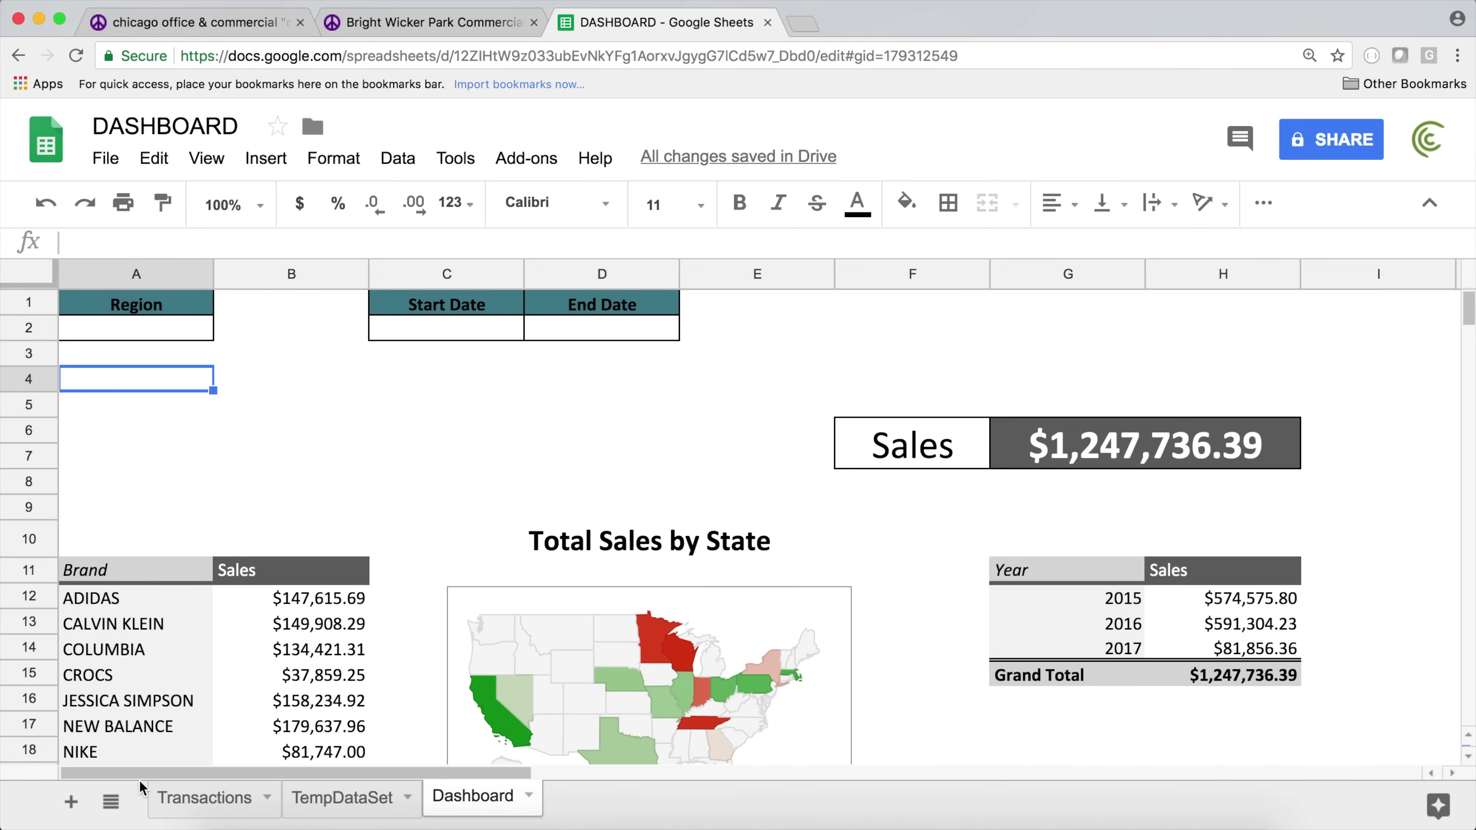
- Add a new sheet named DataValidationList and start =UNIQUE( in its A2
left_click(70, 802)
left_click(594, 802)
double_click(595, 807)
type("Dta")
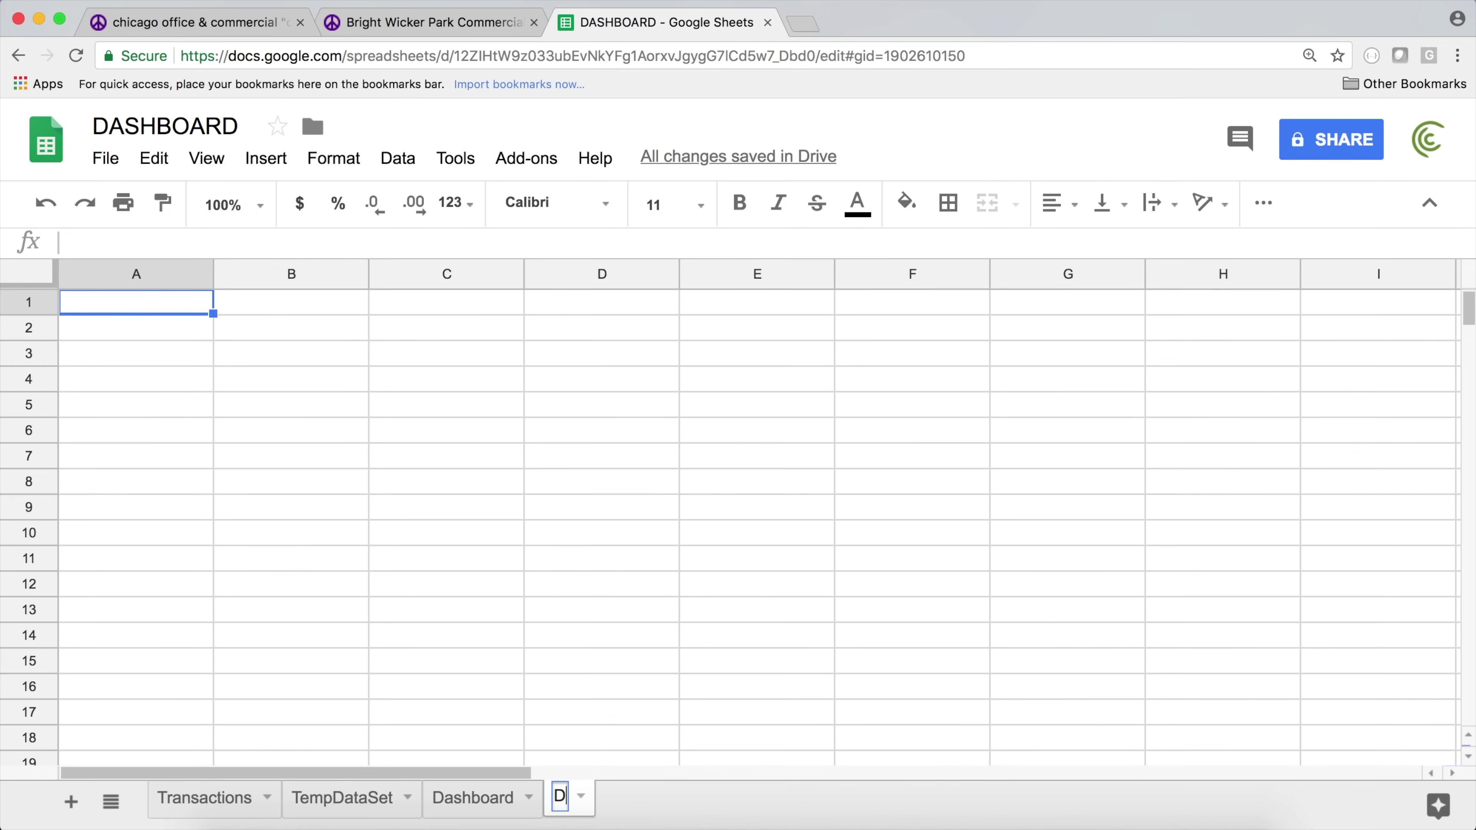
key("BackSpace")
key("BackSpace")
type("ataValidationList")
key("Return")
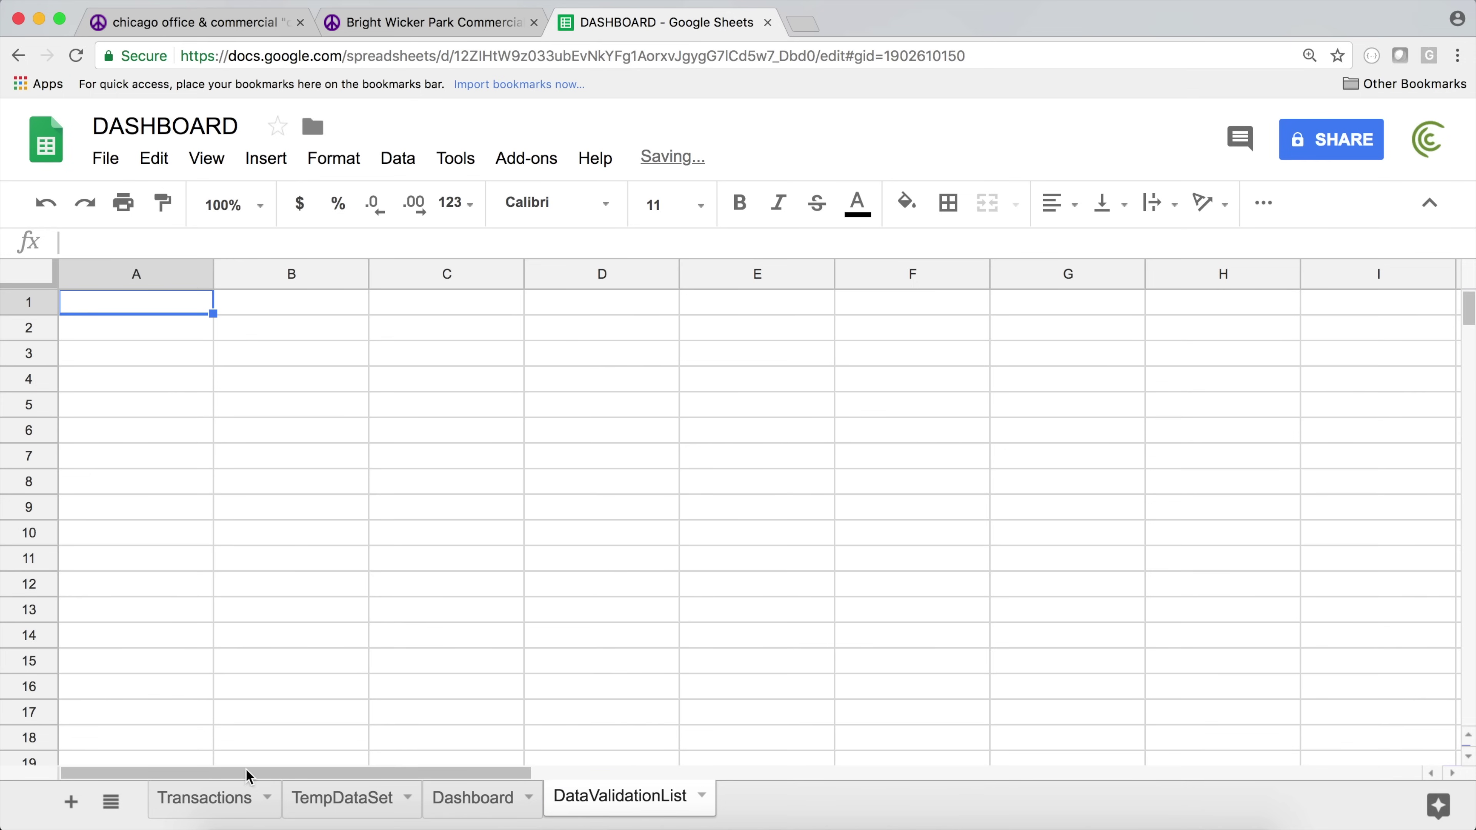
left_click(139, 329)
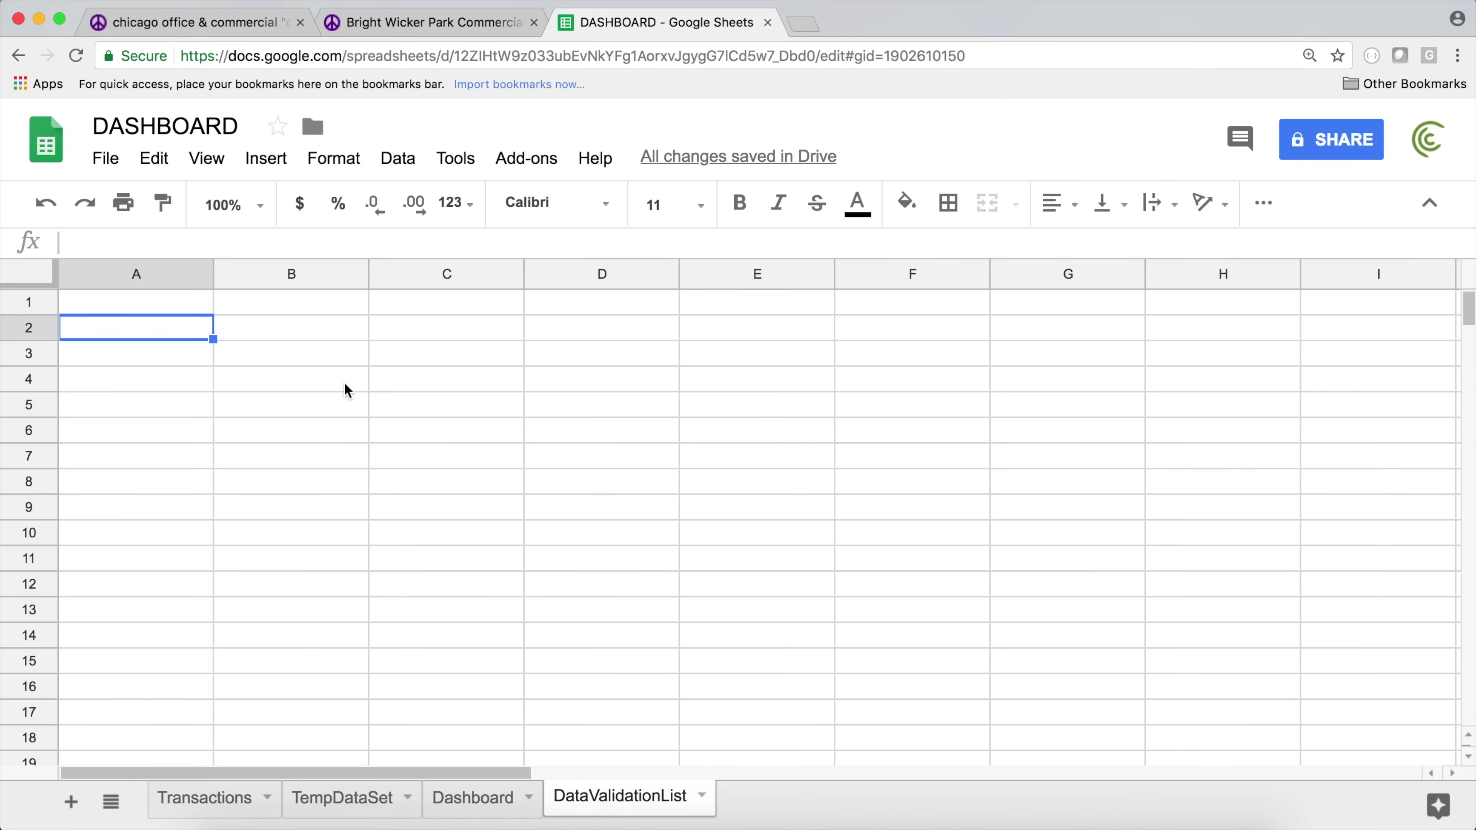
type("=UNIQUE(")
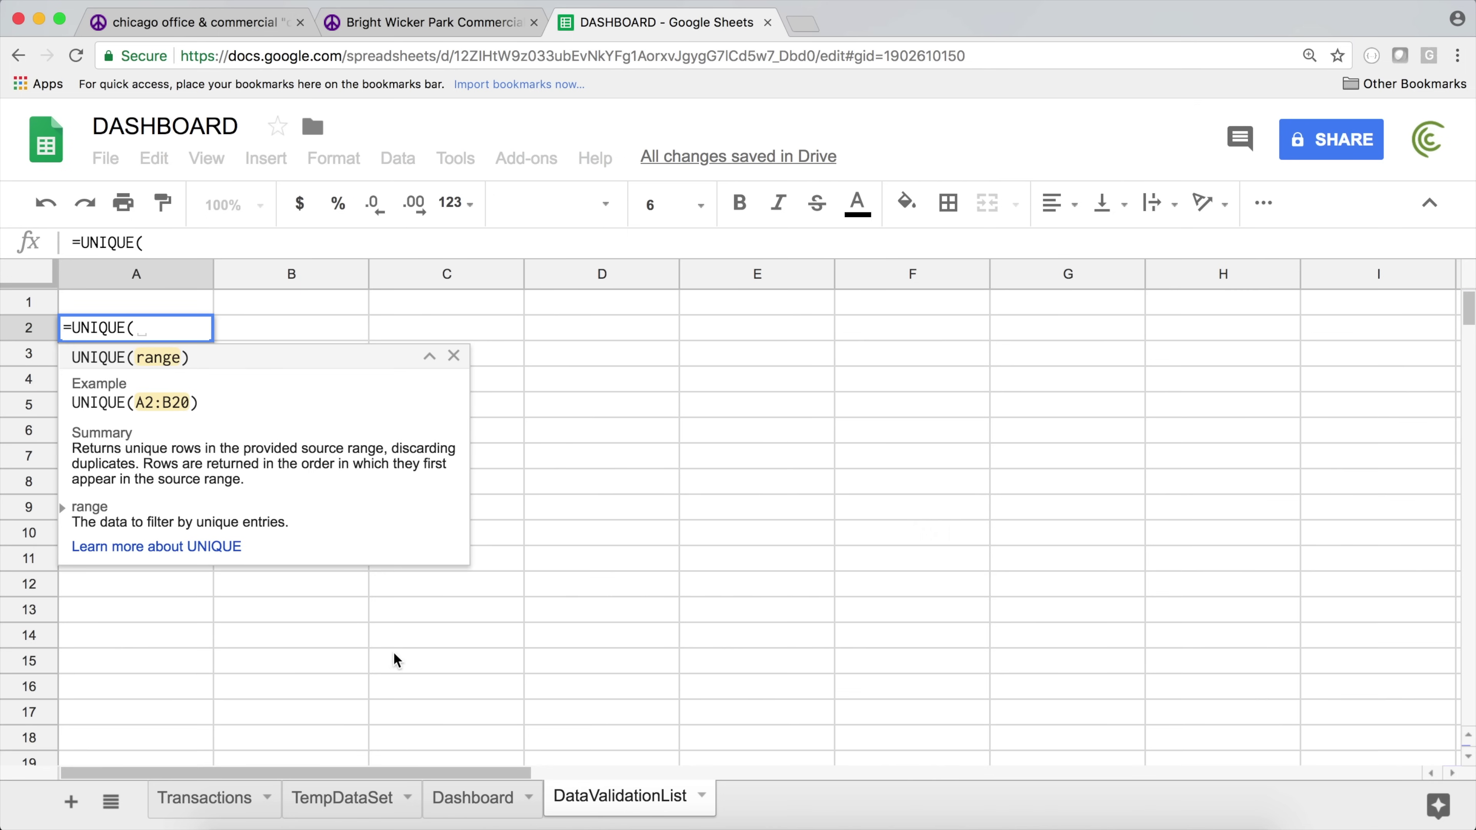
- Complete the formula as =UNIQUE(TempDataSet!C2:C) to list the distinct regions
left_click(349, 802)
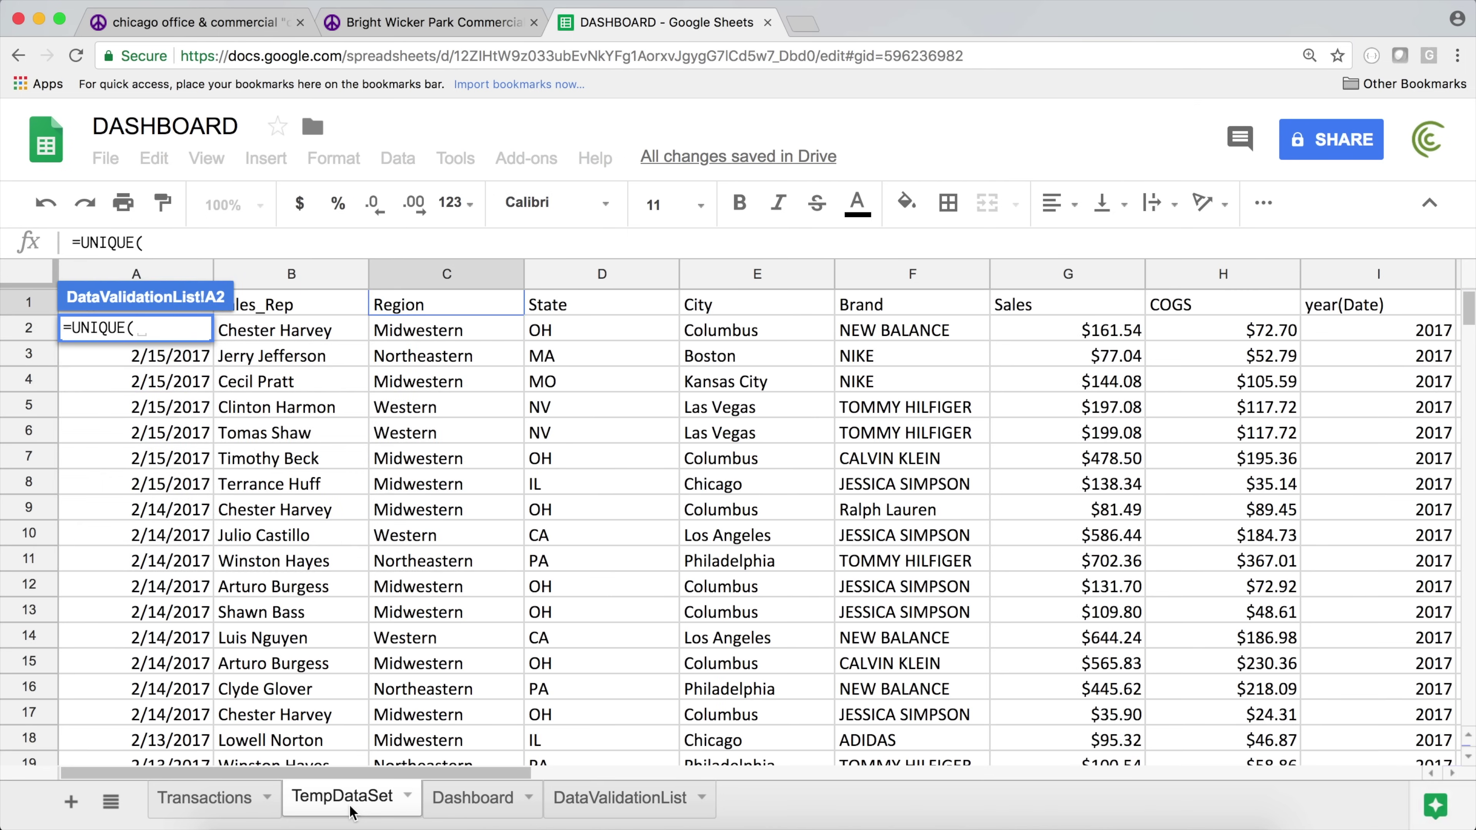
left_click(421, 330)
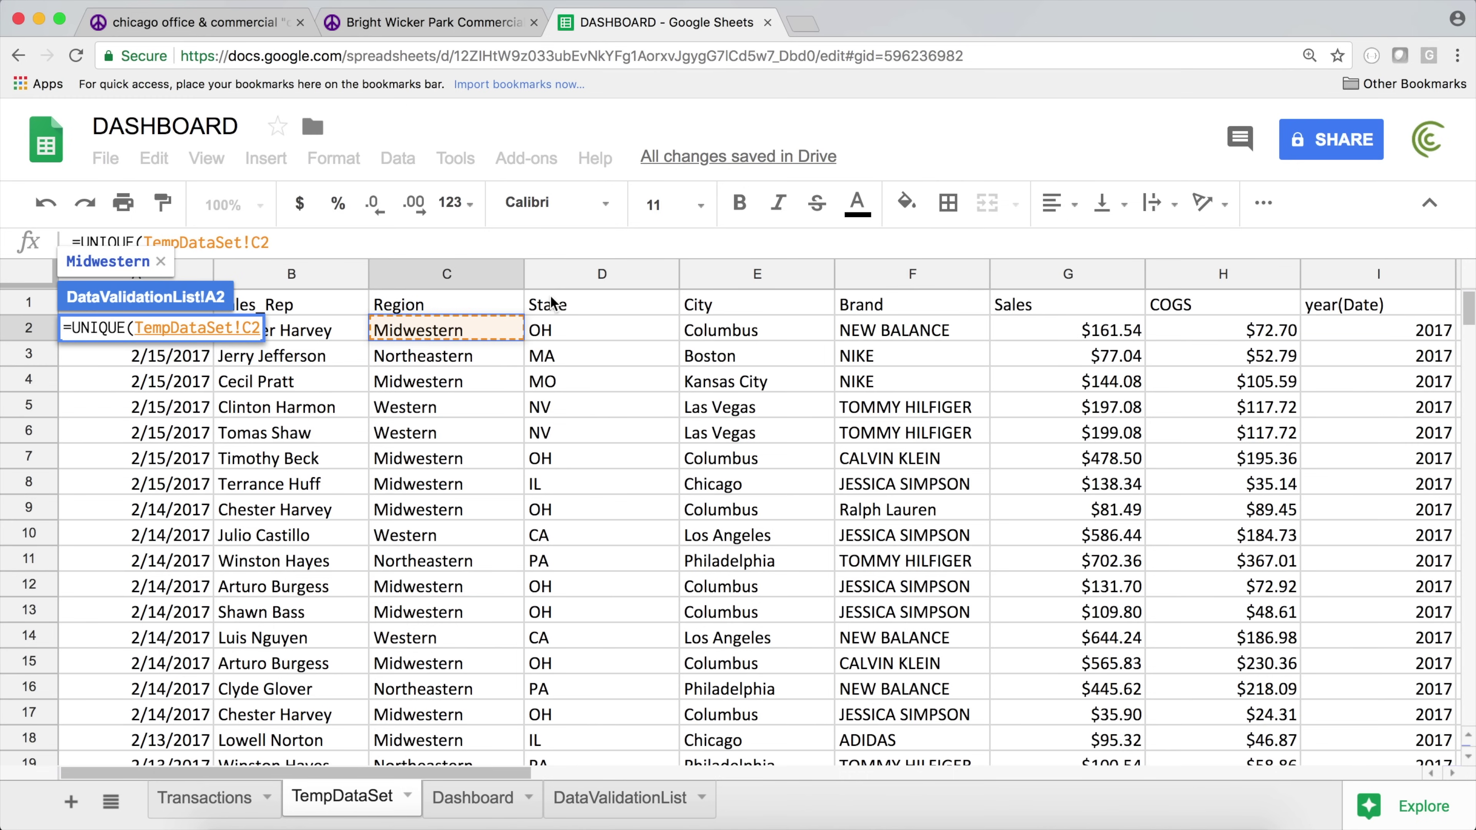
key("shift+Down")
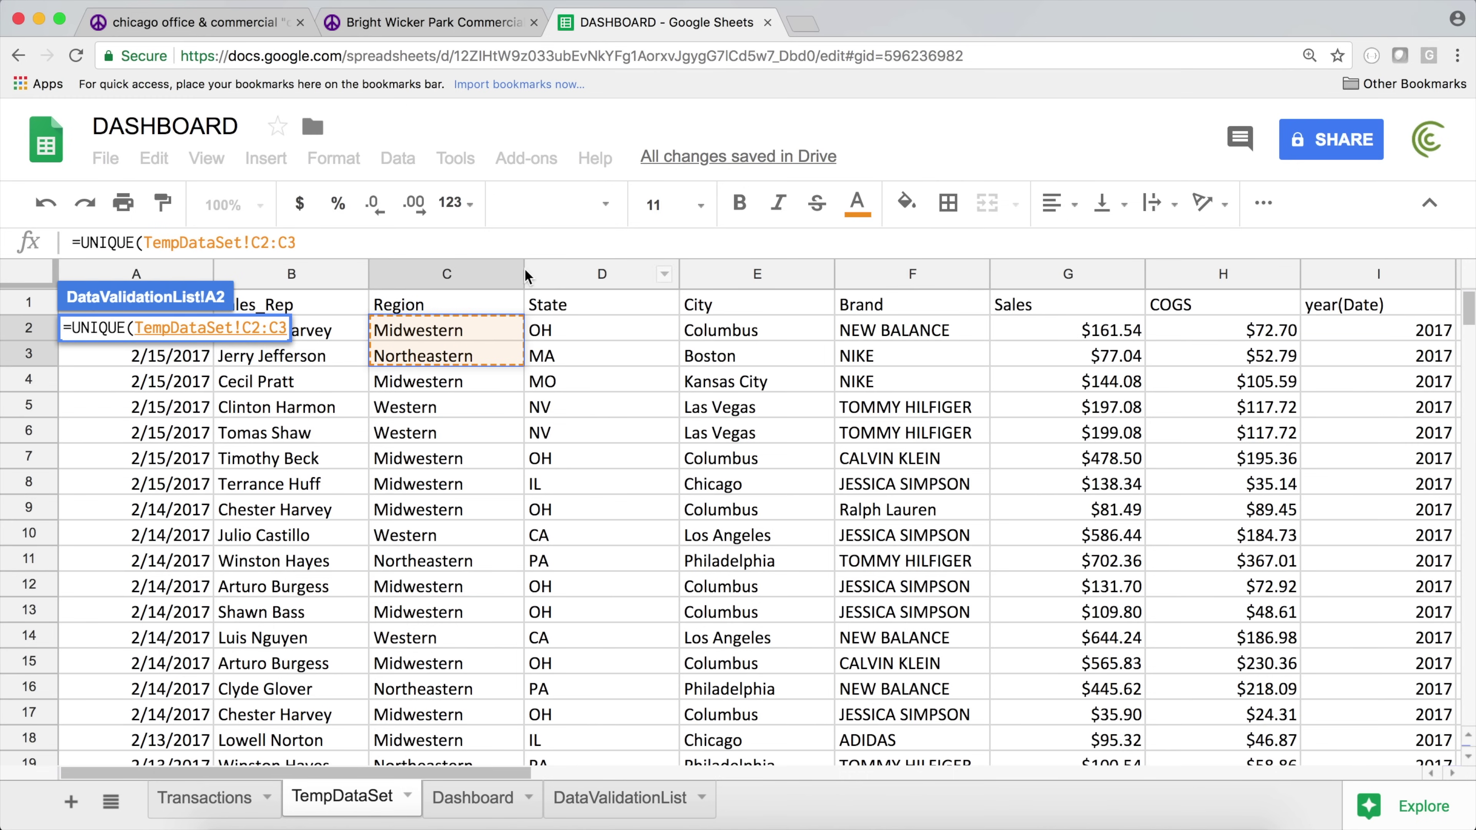
left_click(342, 240)
key("BackSpace")
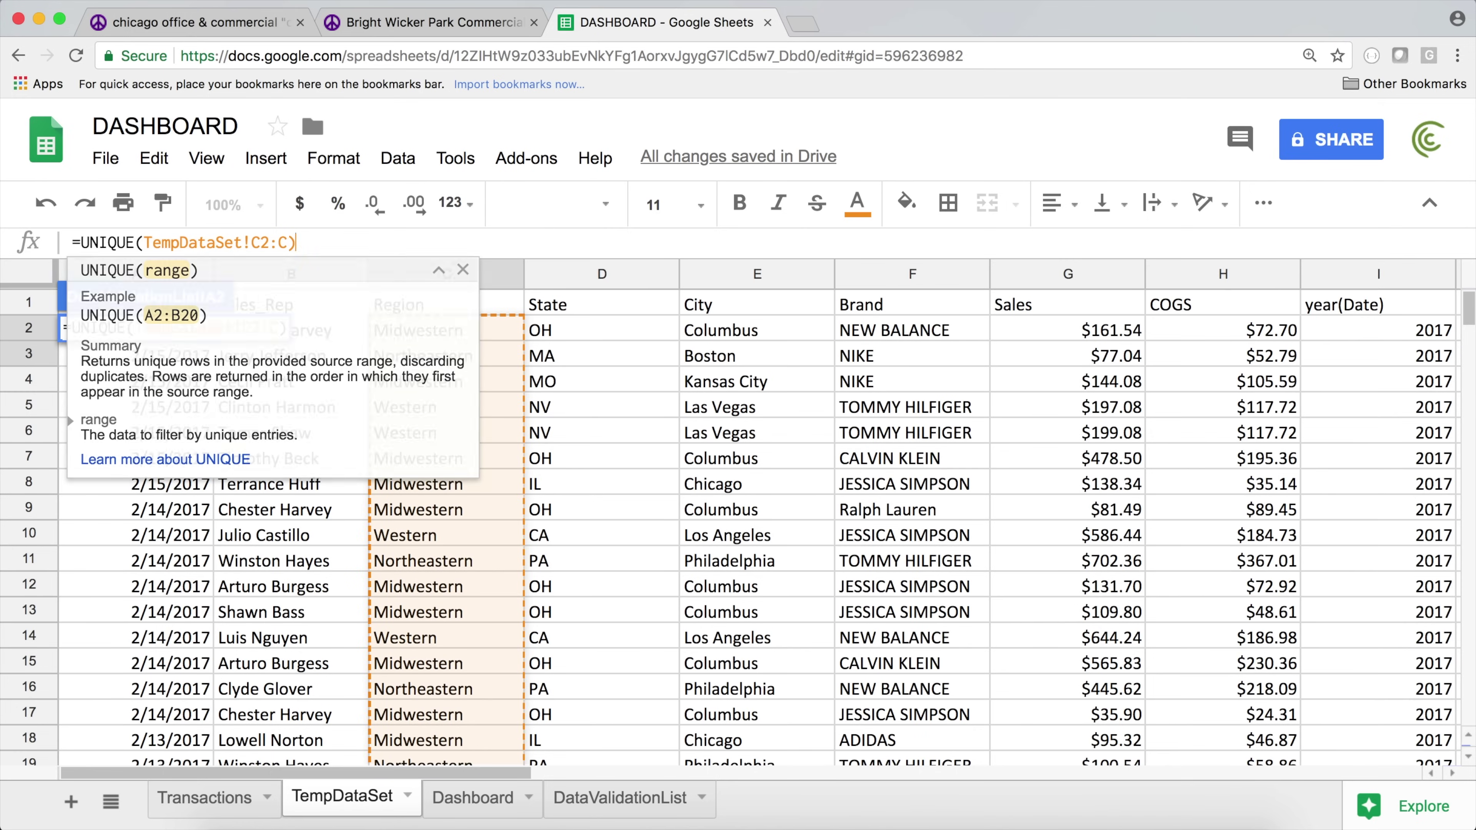
key("Return")
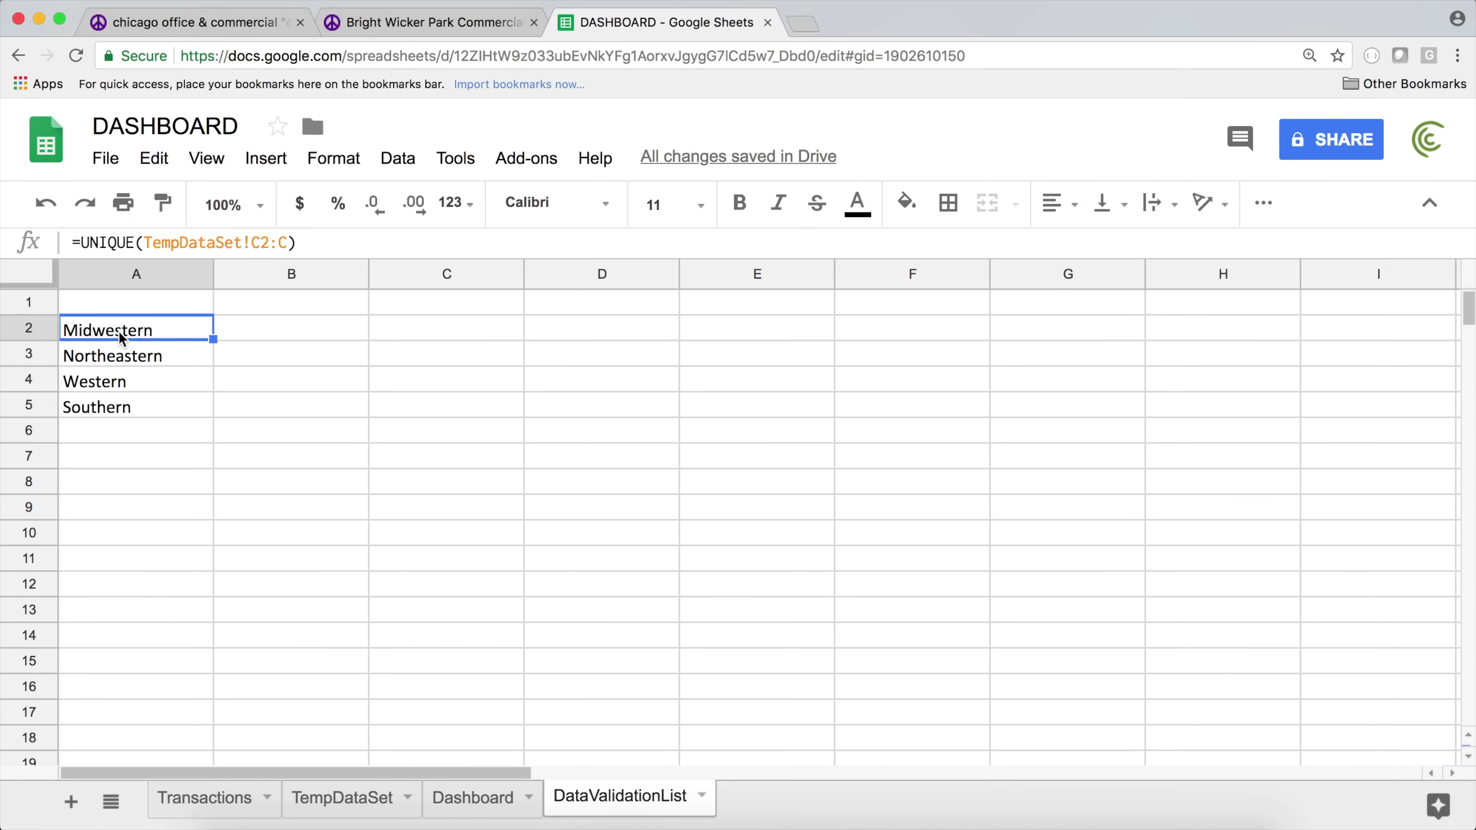
- Enter All in cell A1 above the region list
left_click(115, 306)
type("Al")
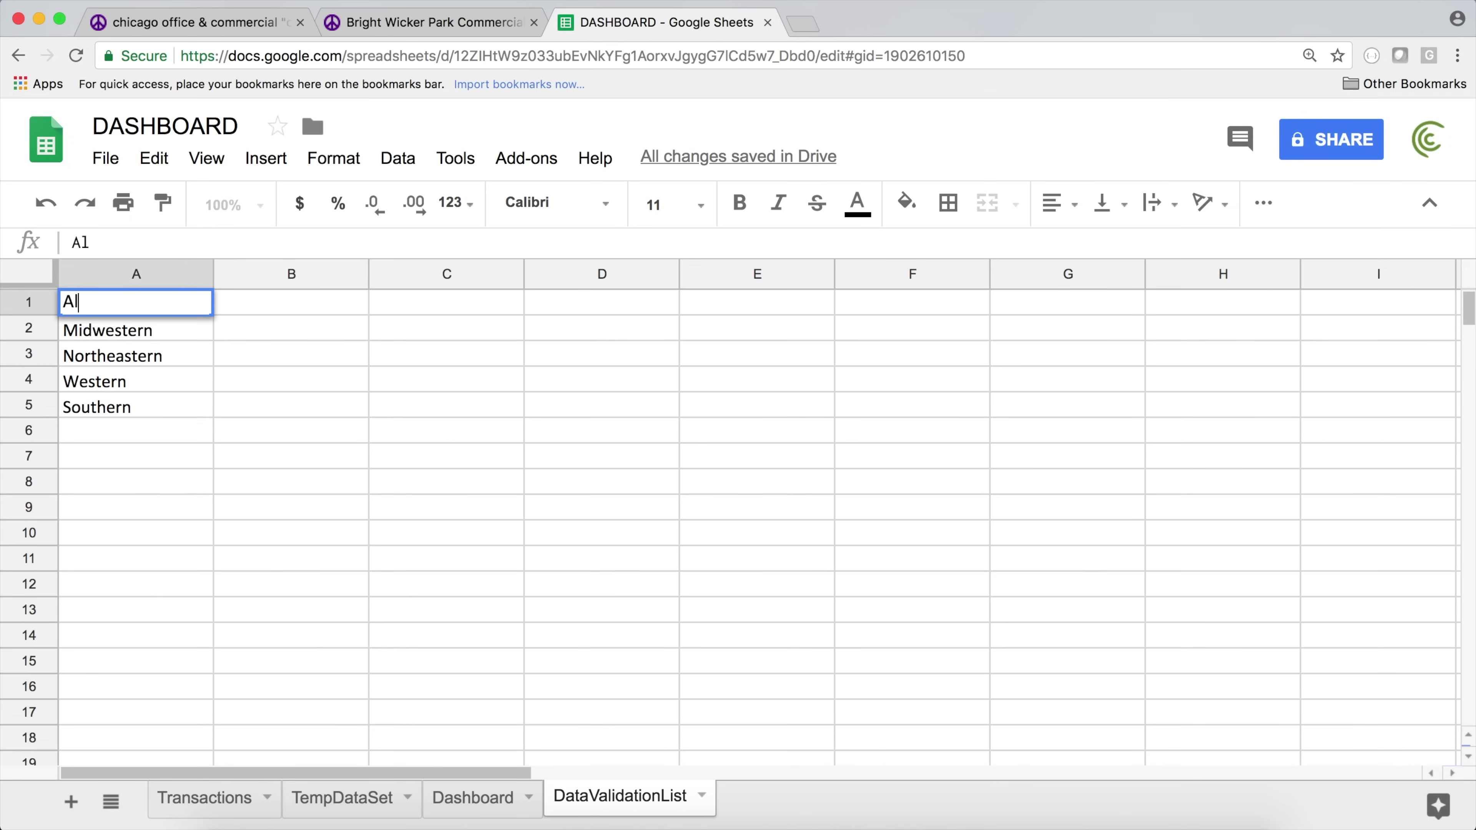
key("Return")
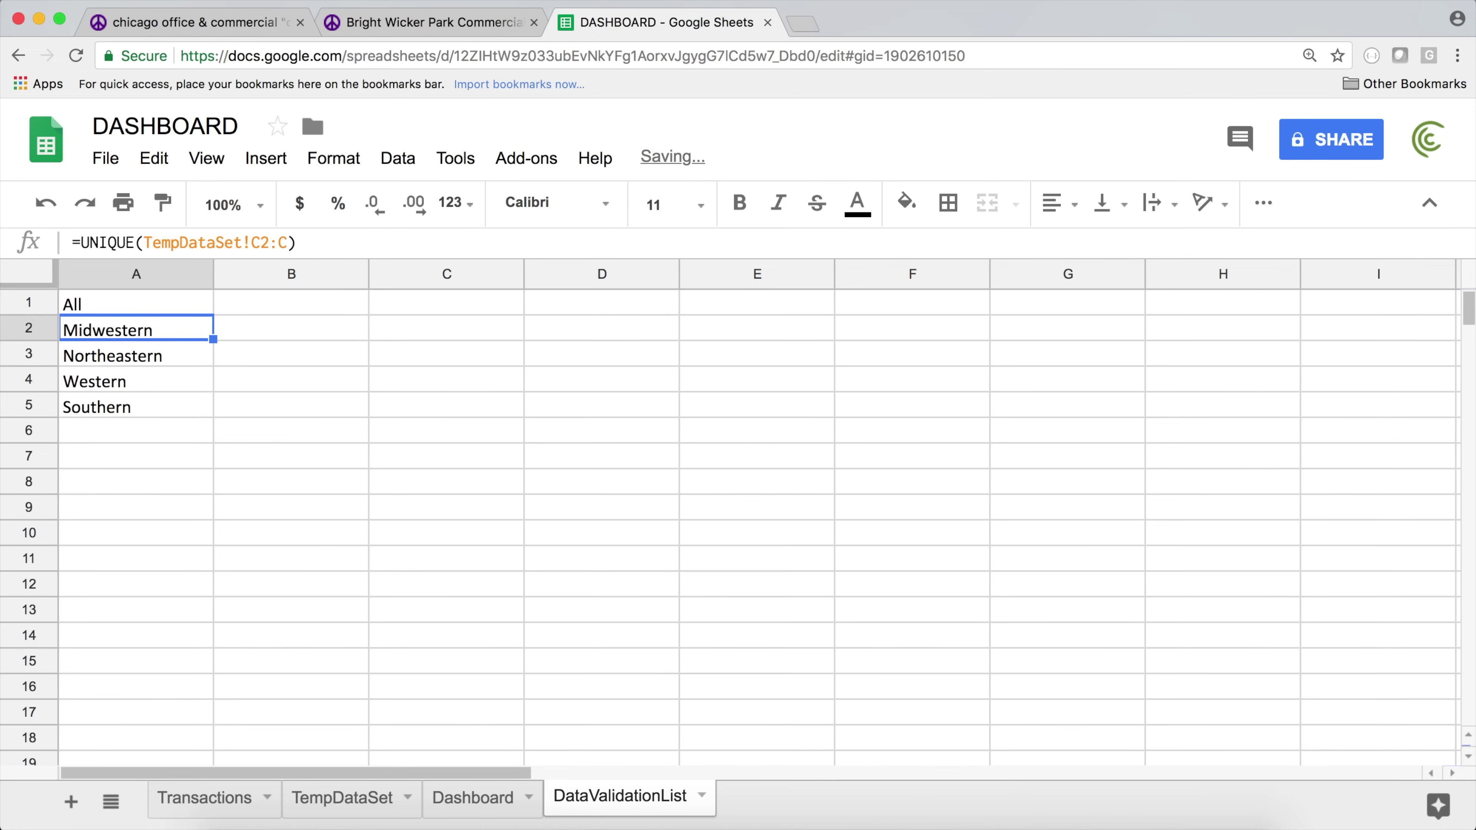
left_click(115, 303)
left_click(150, 332)
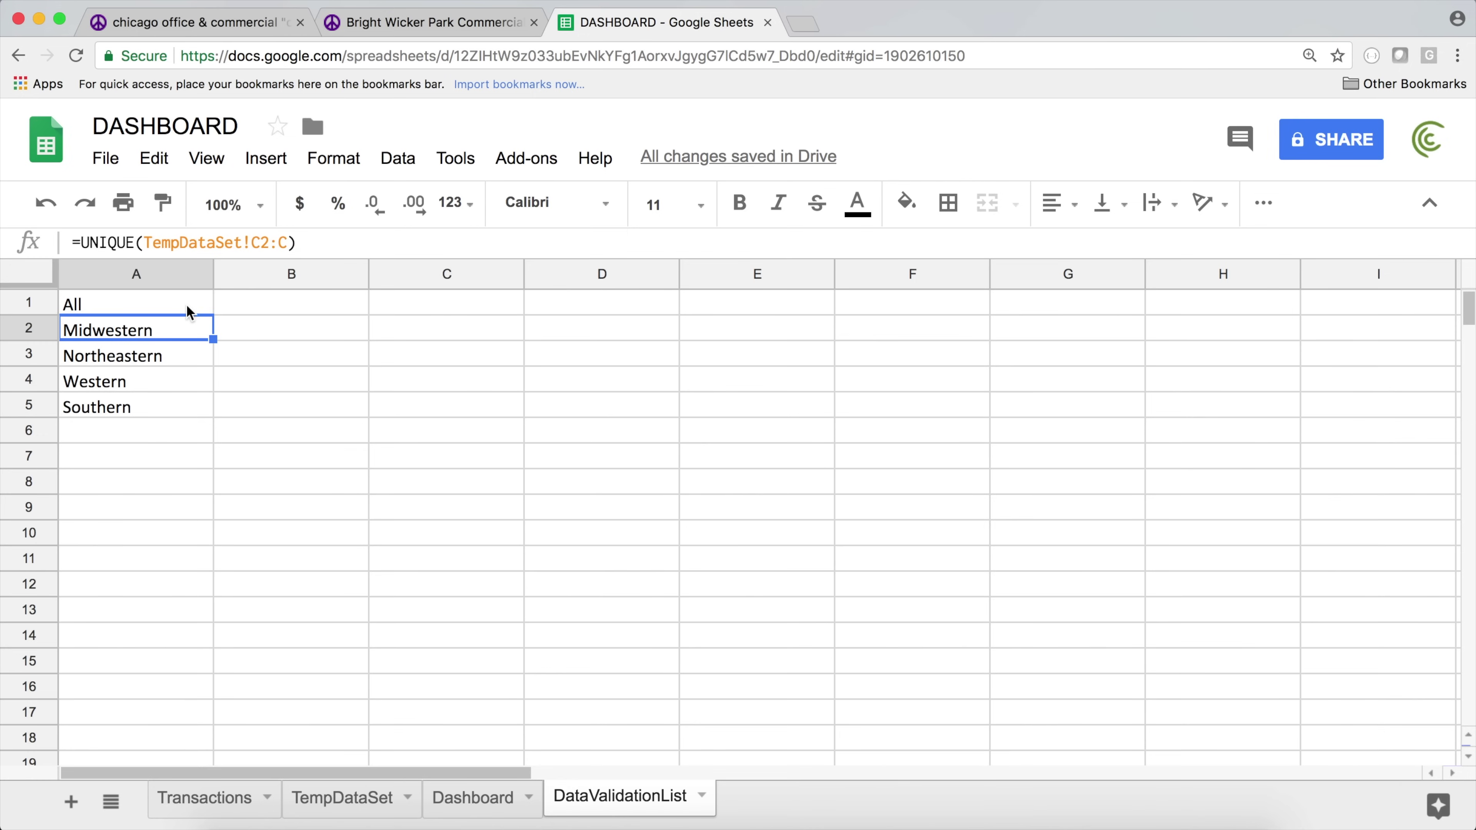
- Start a list-from-range validation rule on Dashboard cell A2, sourcing the DataValidationList sheet
left_click(482, 810)
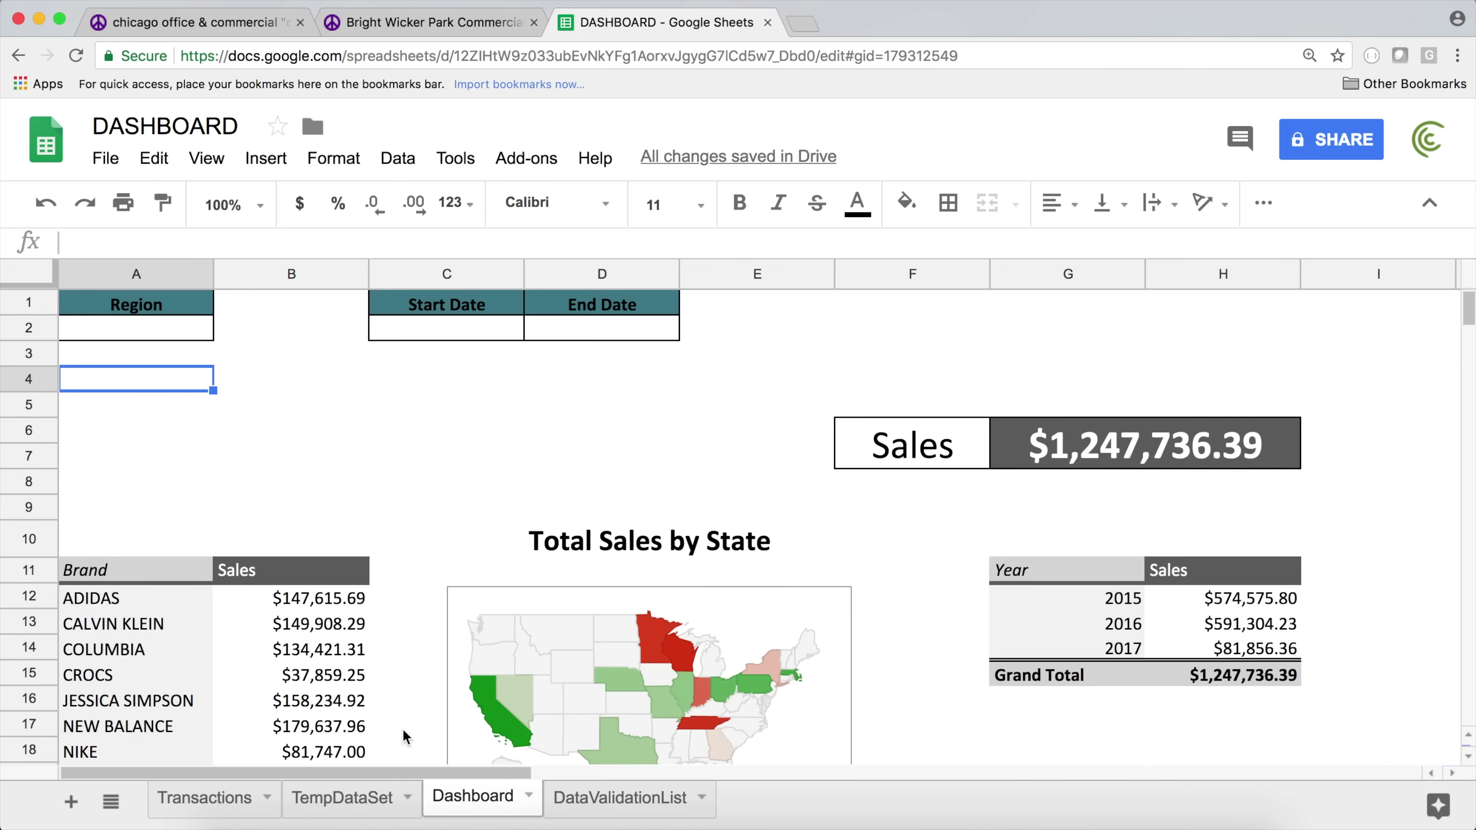
left_click(128, 329)
left_click(401, 164)
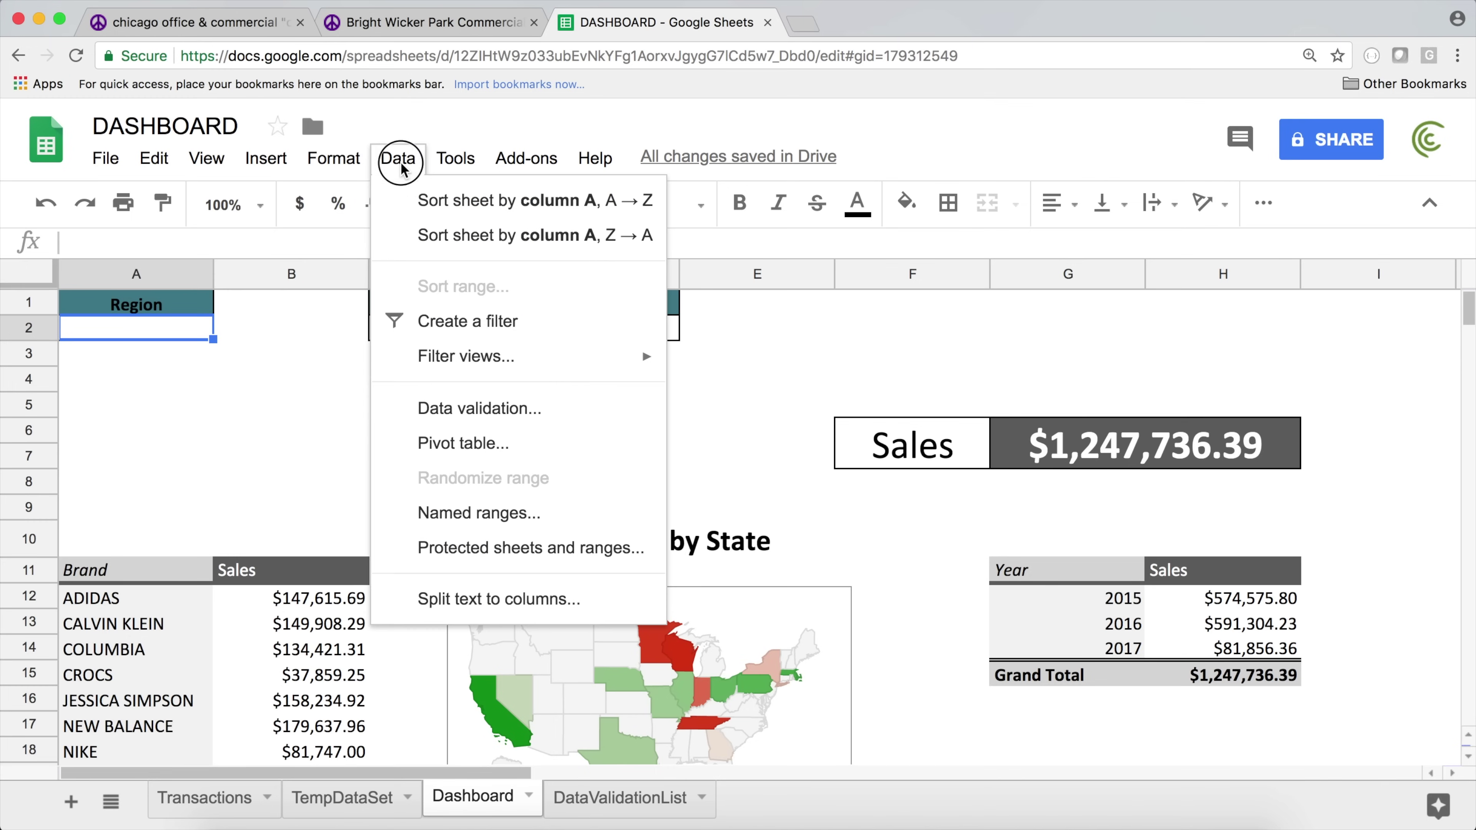
left_click(613, 404)
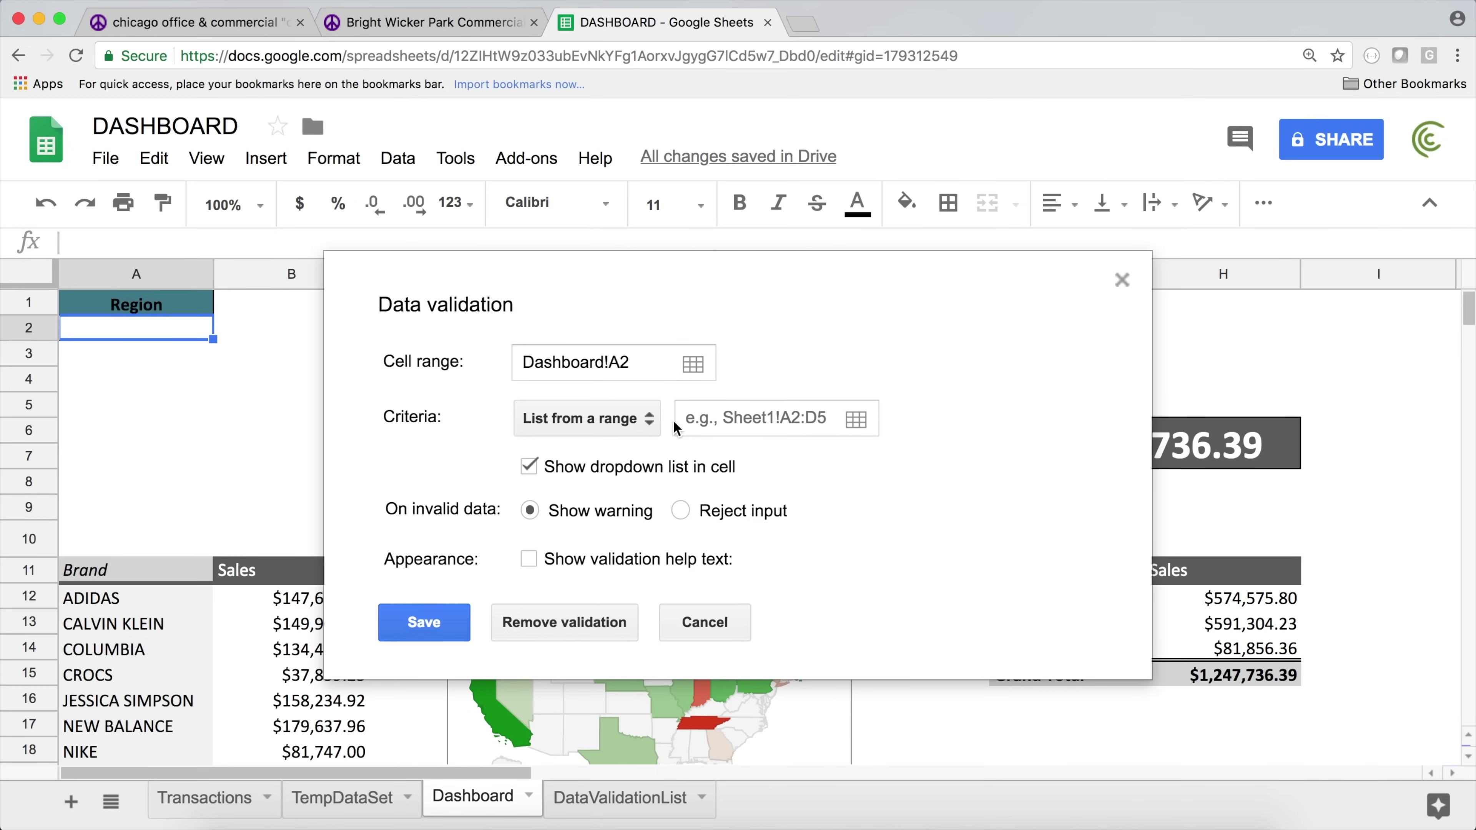
left_click(723, 420)
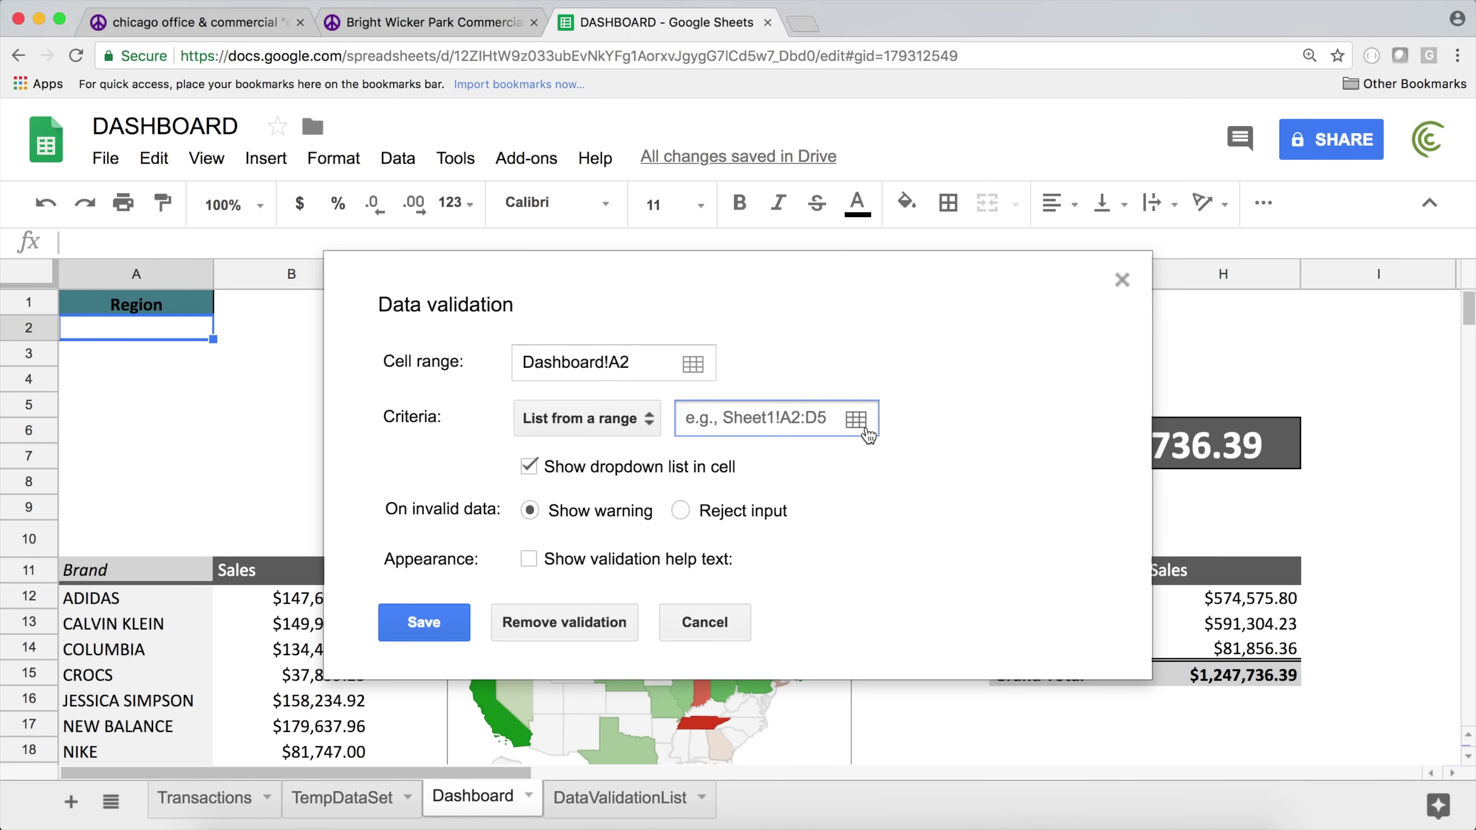
left_click(856, 420)
left_click(430, 385)
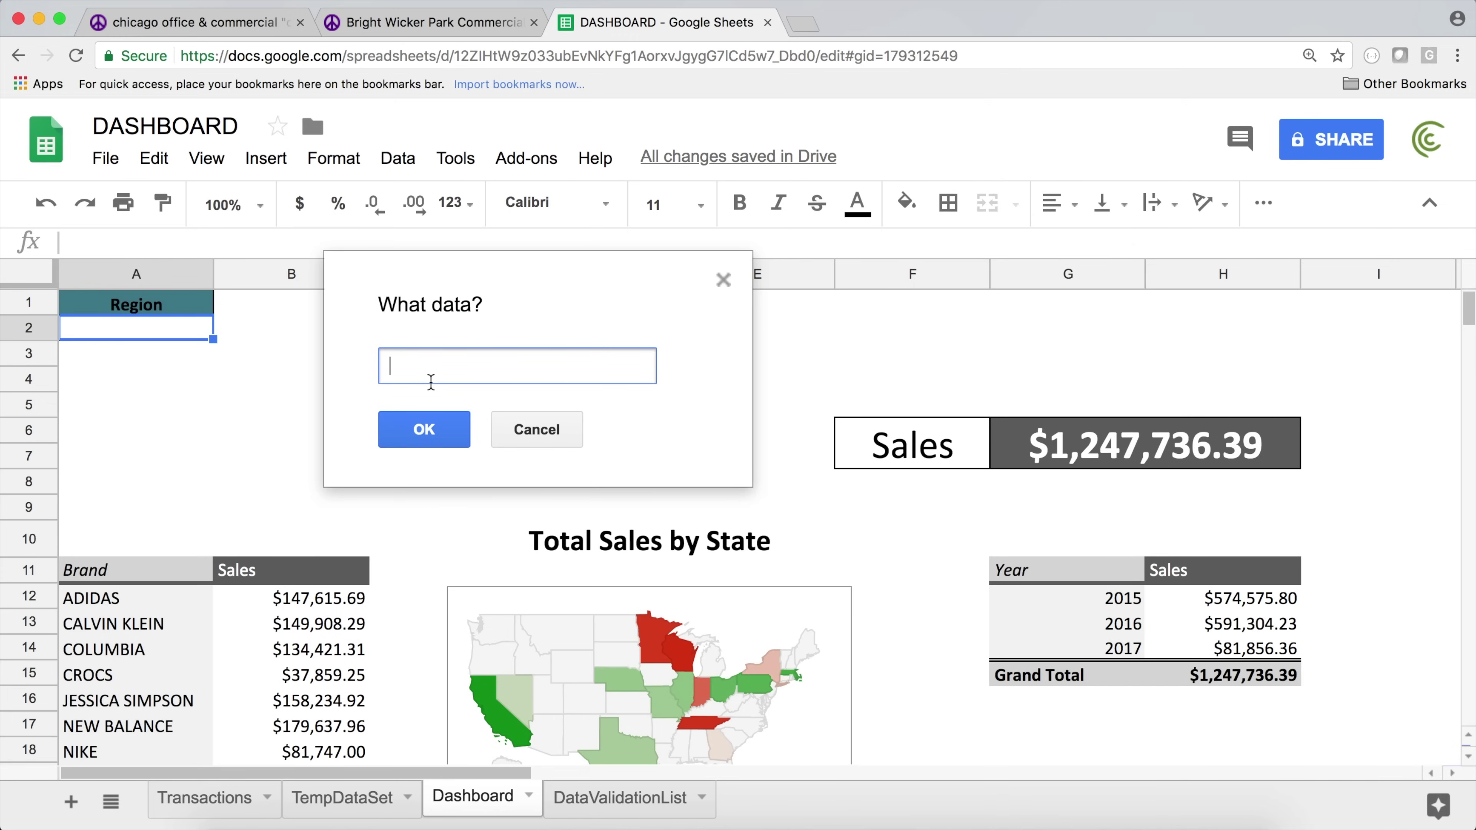
left_click(620, 797)
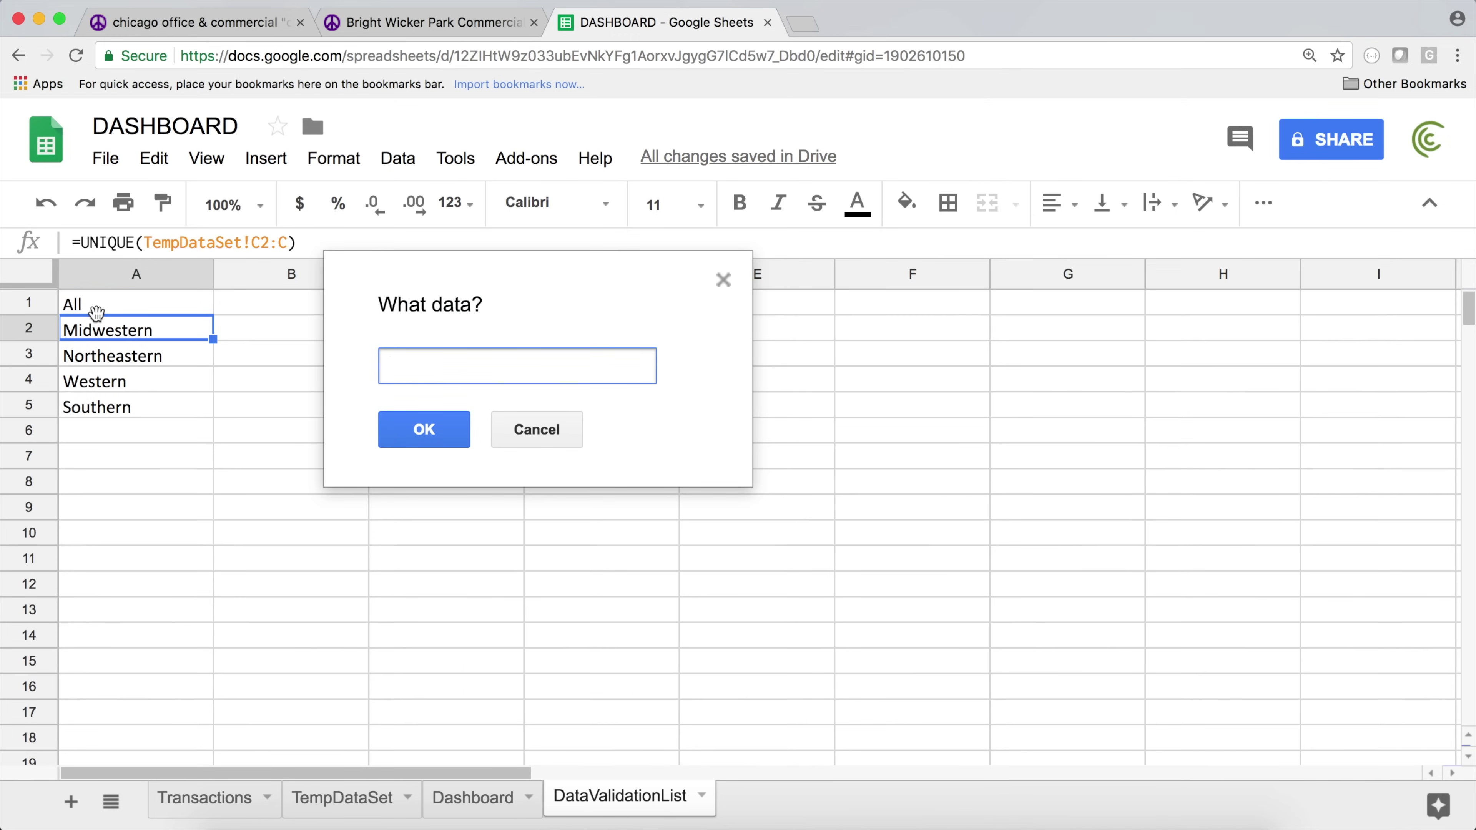
left_click_drag(100, 310, 114, 509)
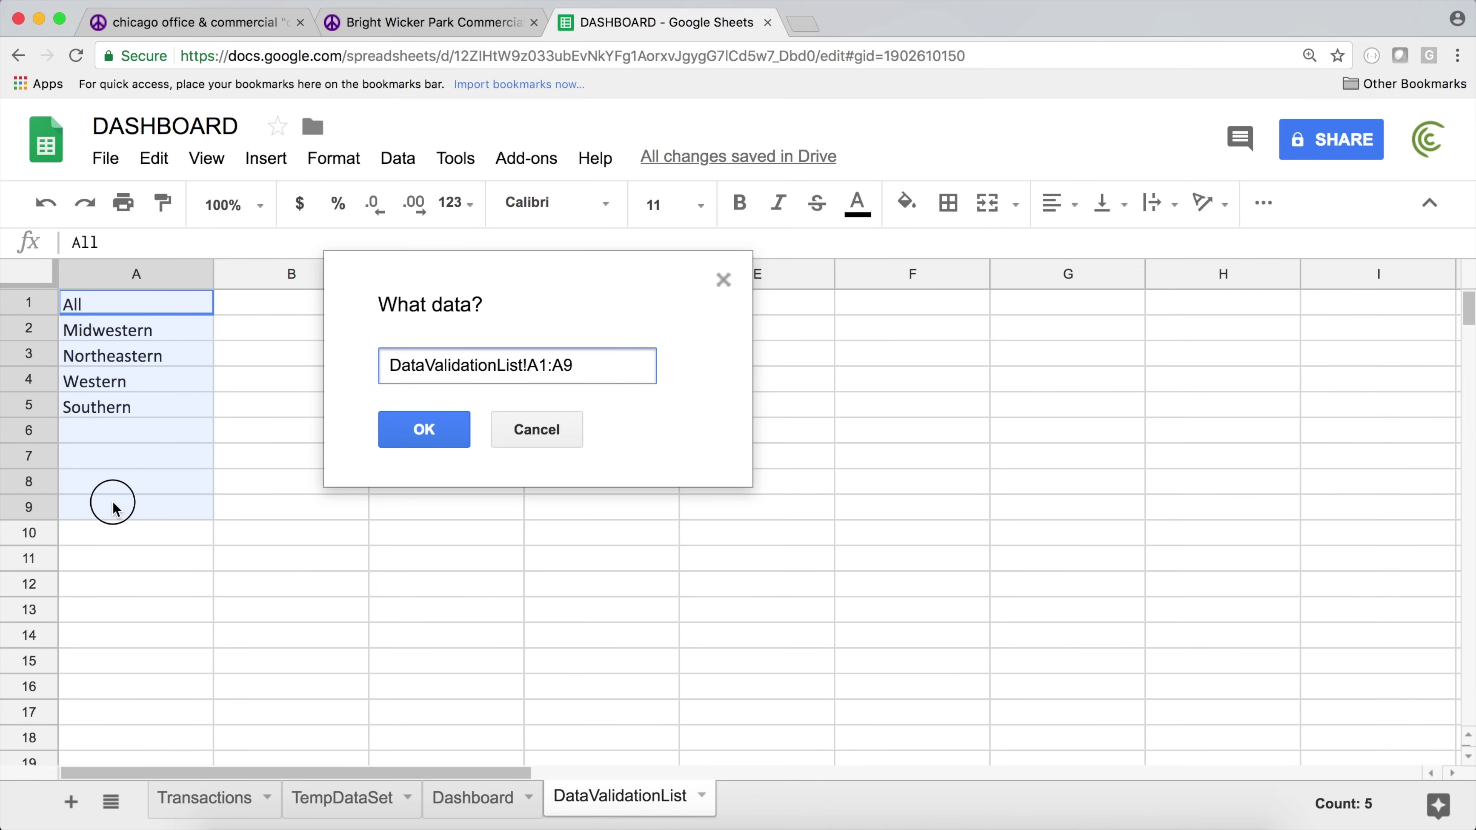
- Set the validation list source to DataValidationList!A1:A1000, all of column A
key("super+a")
key("BackSpace")
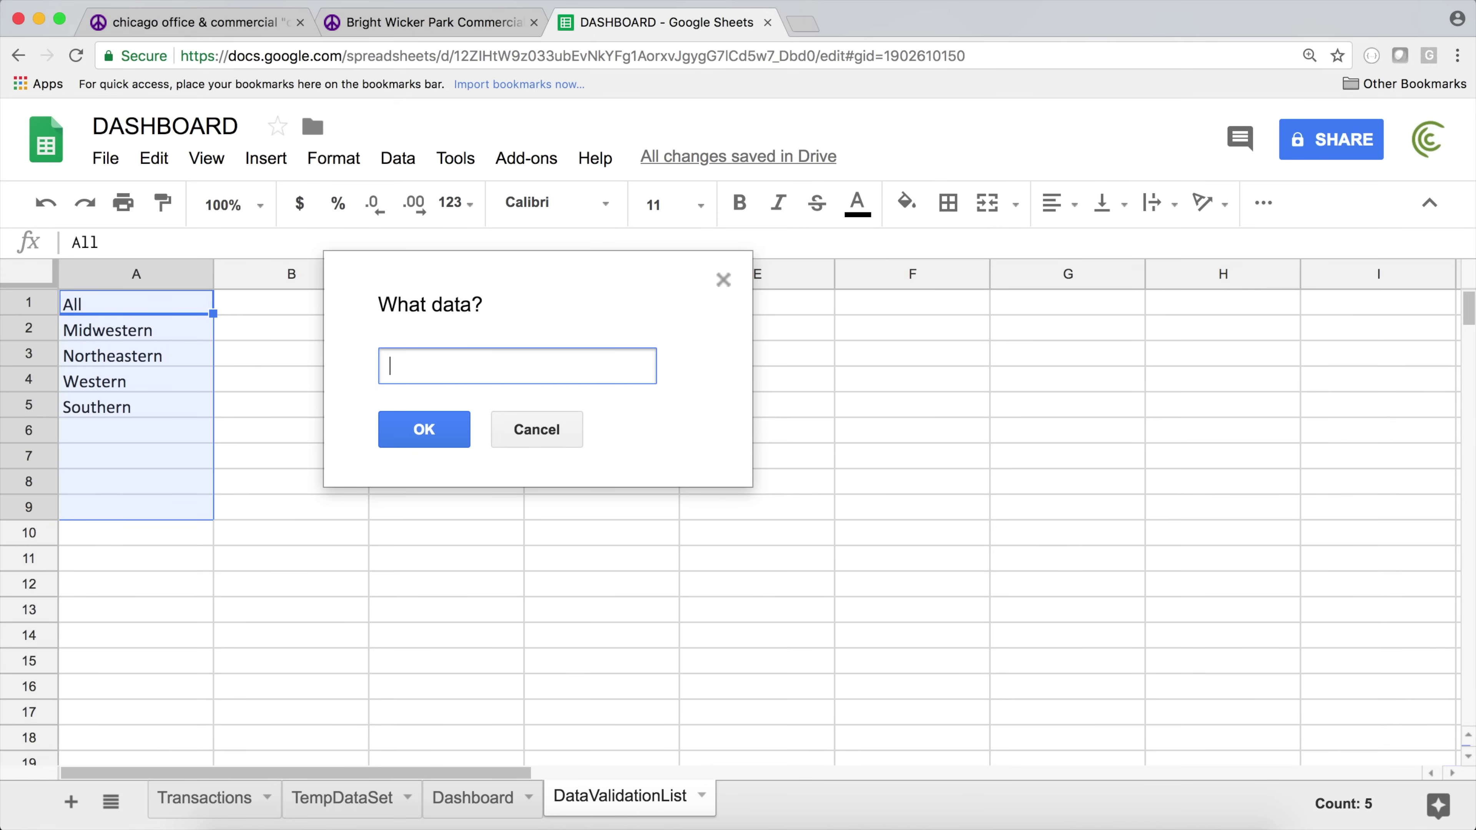
left_click(110, 297)
left_click_drag(111, 301, 114, 407)
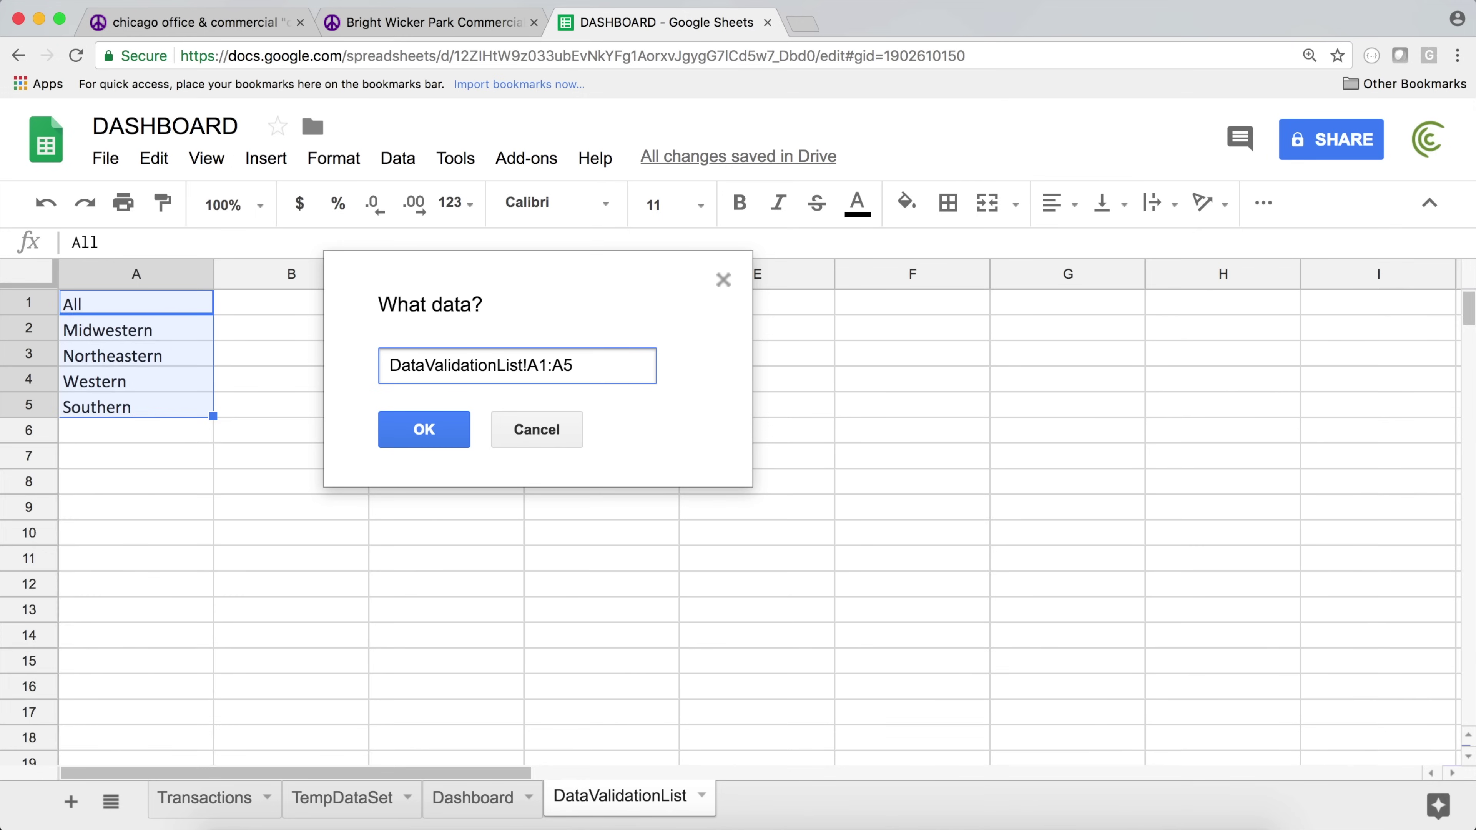
key("super+shift+Down")
left_click(413, 427)
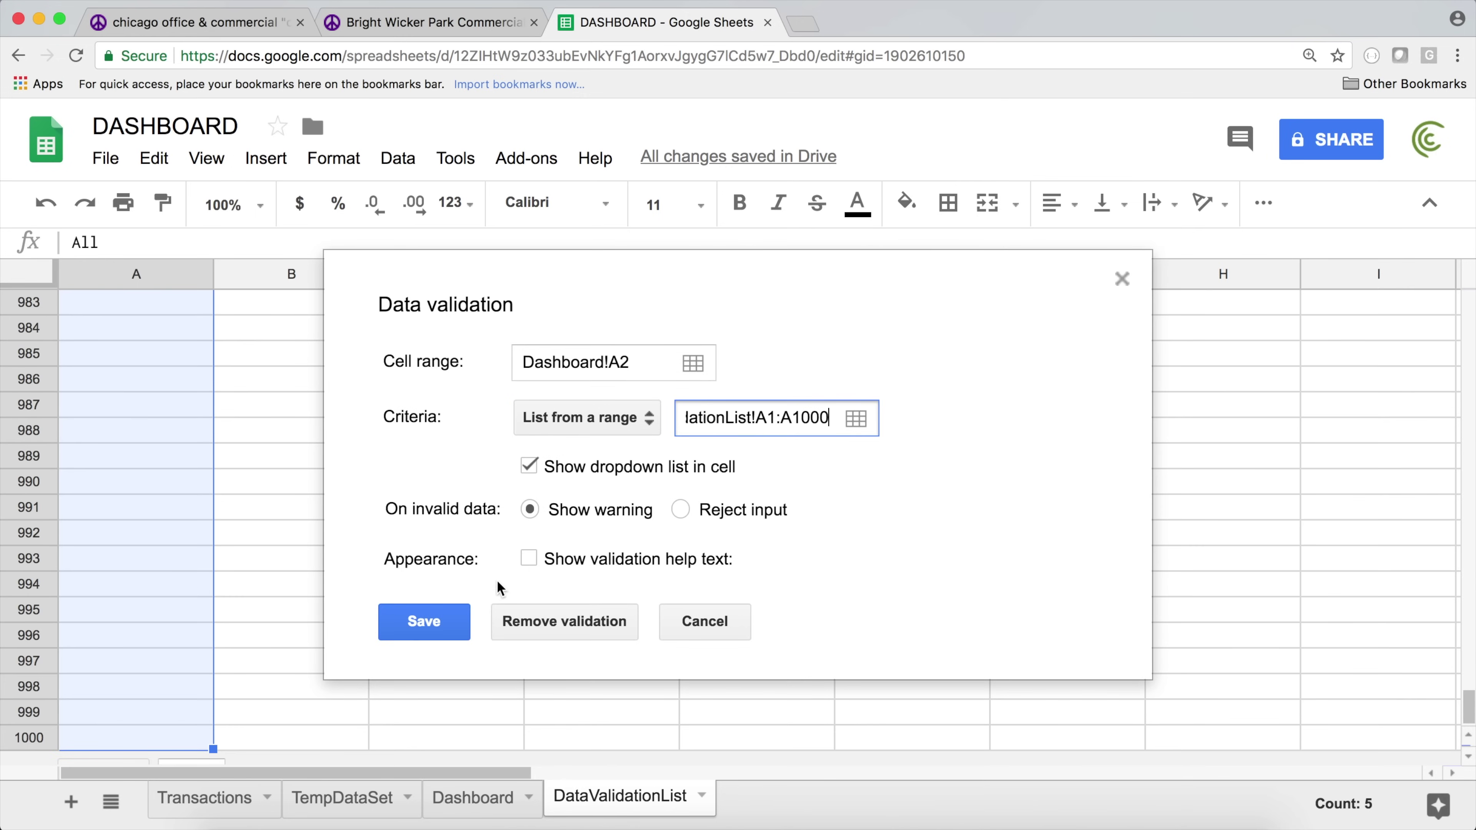
- Make the rule reject invalid input and save it
left_click(715, 515)
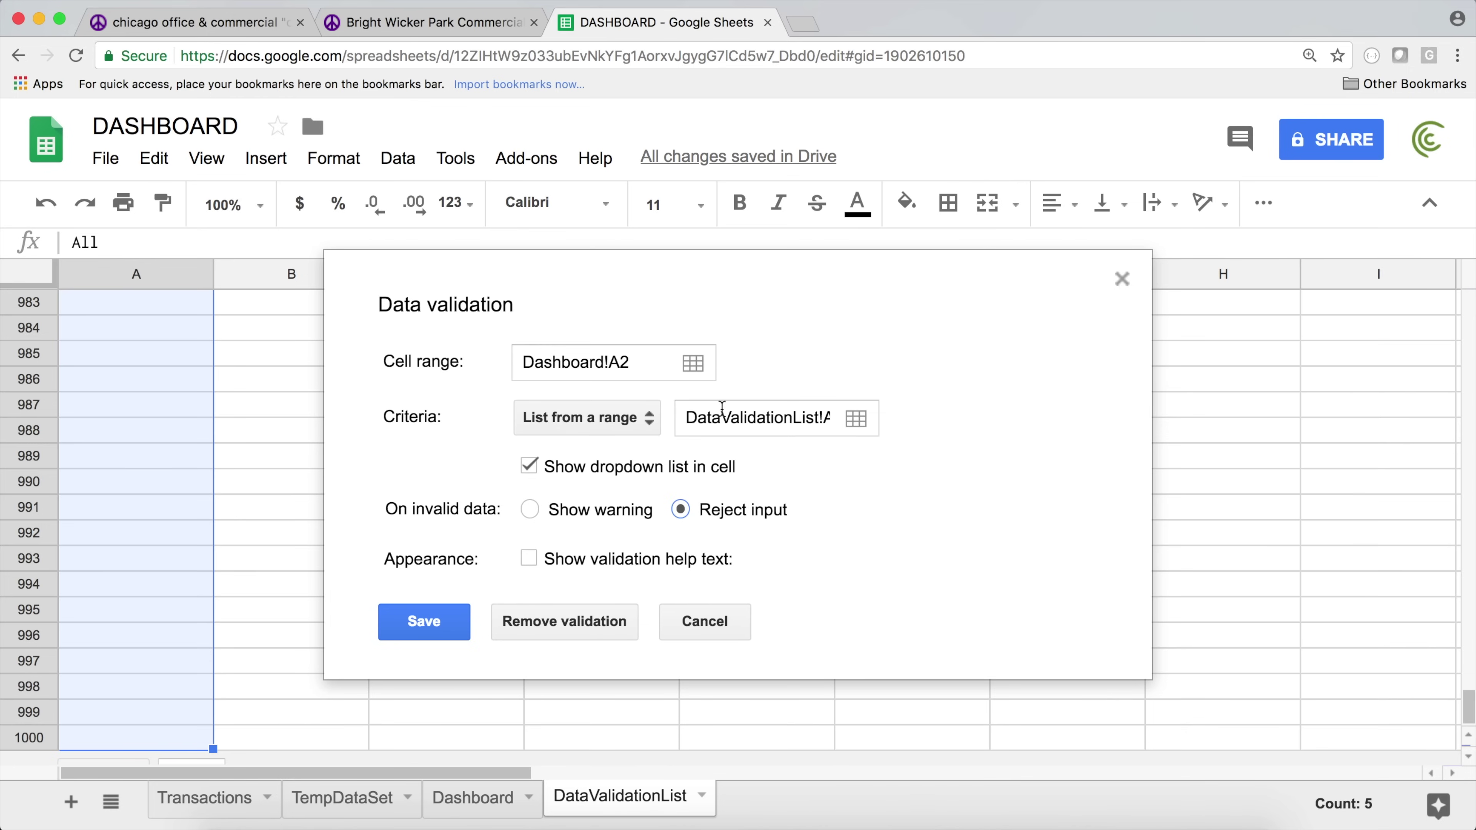
left_click(414, 626)
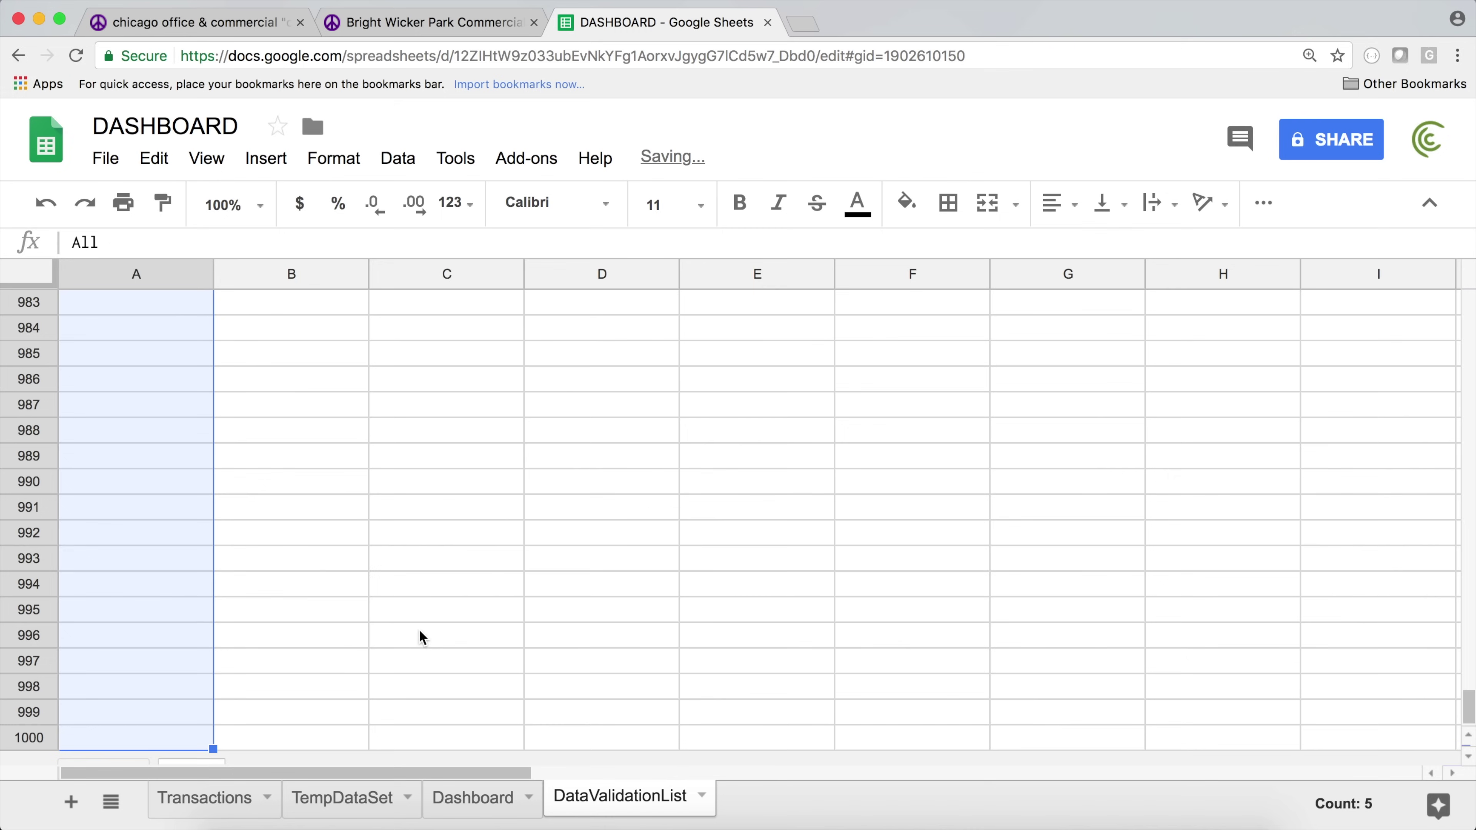
left_click(158, 612)
key("super+Up")
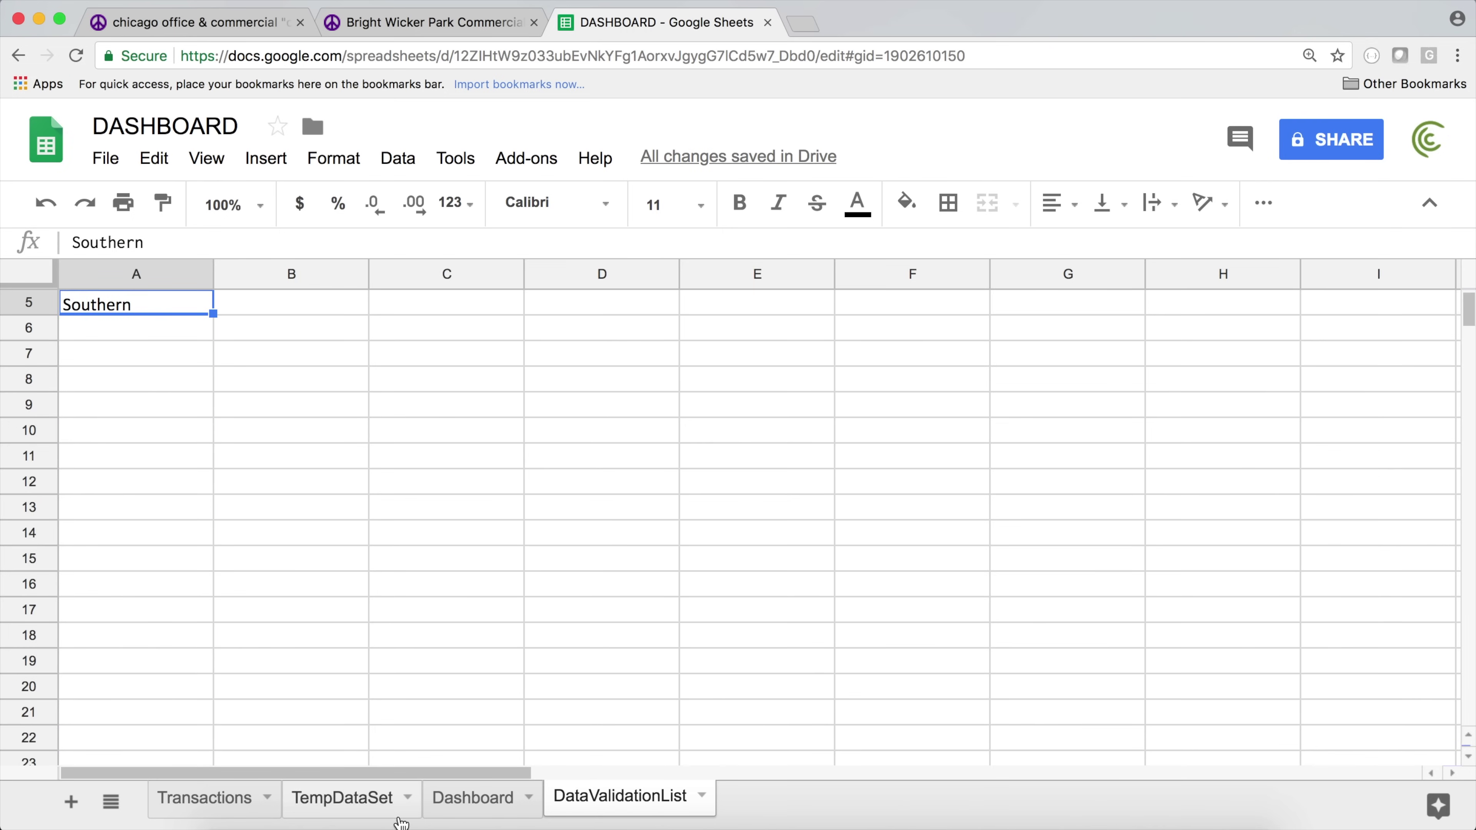
key("super+Up")
- Pick All from cell A2's new Region dropdown, then view the DataValidationList sheet
left_click(483, 800)
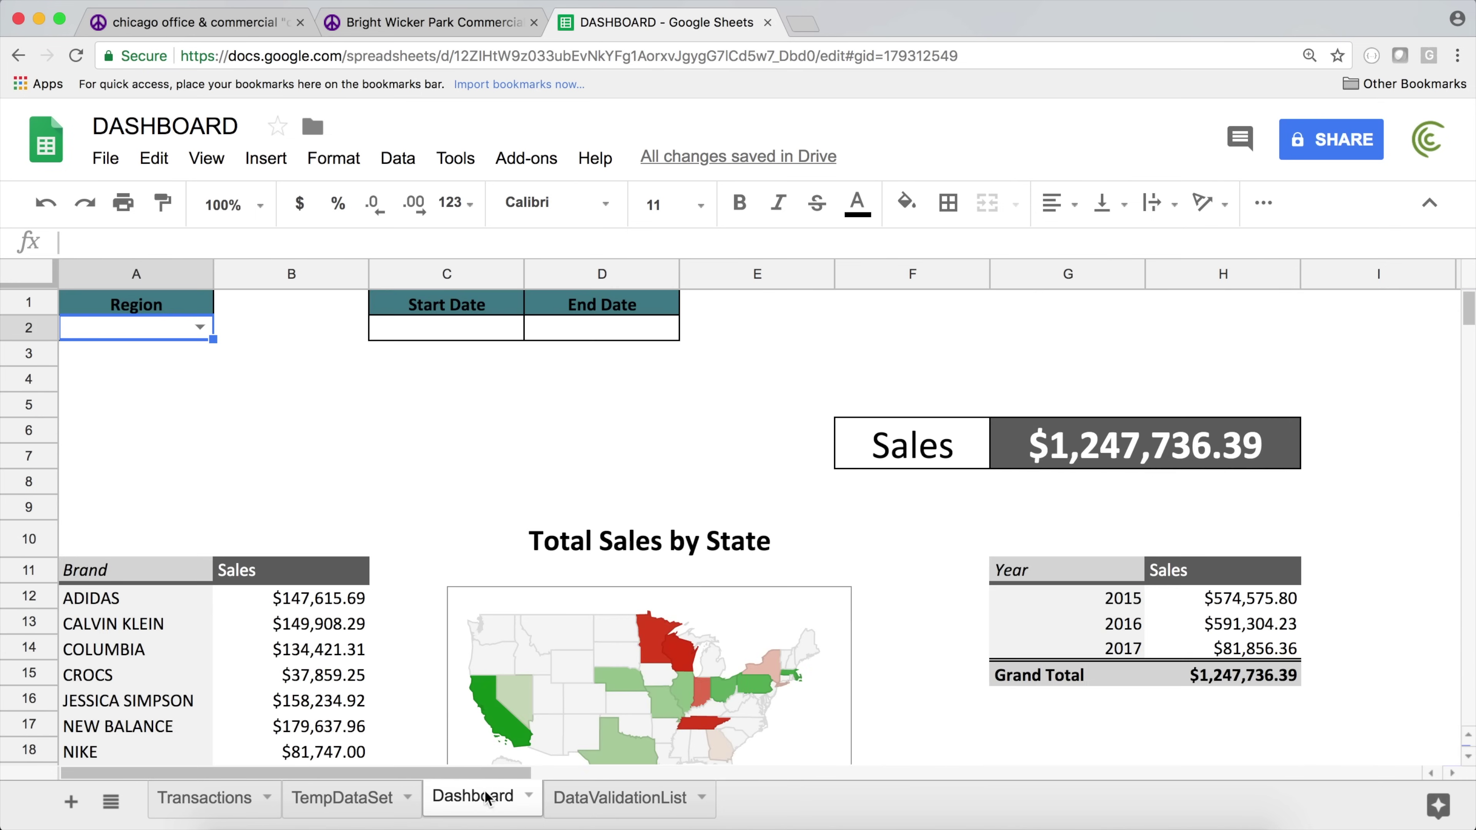
left_click(200, 327)
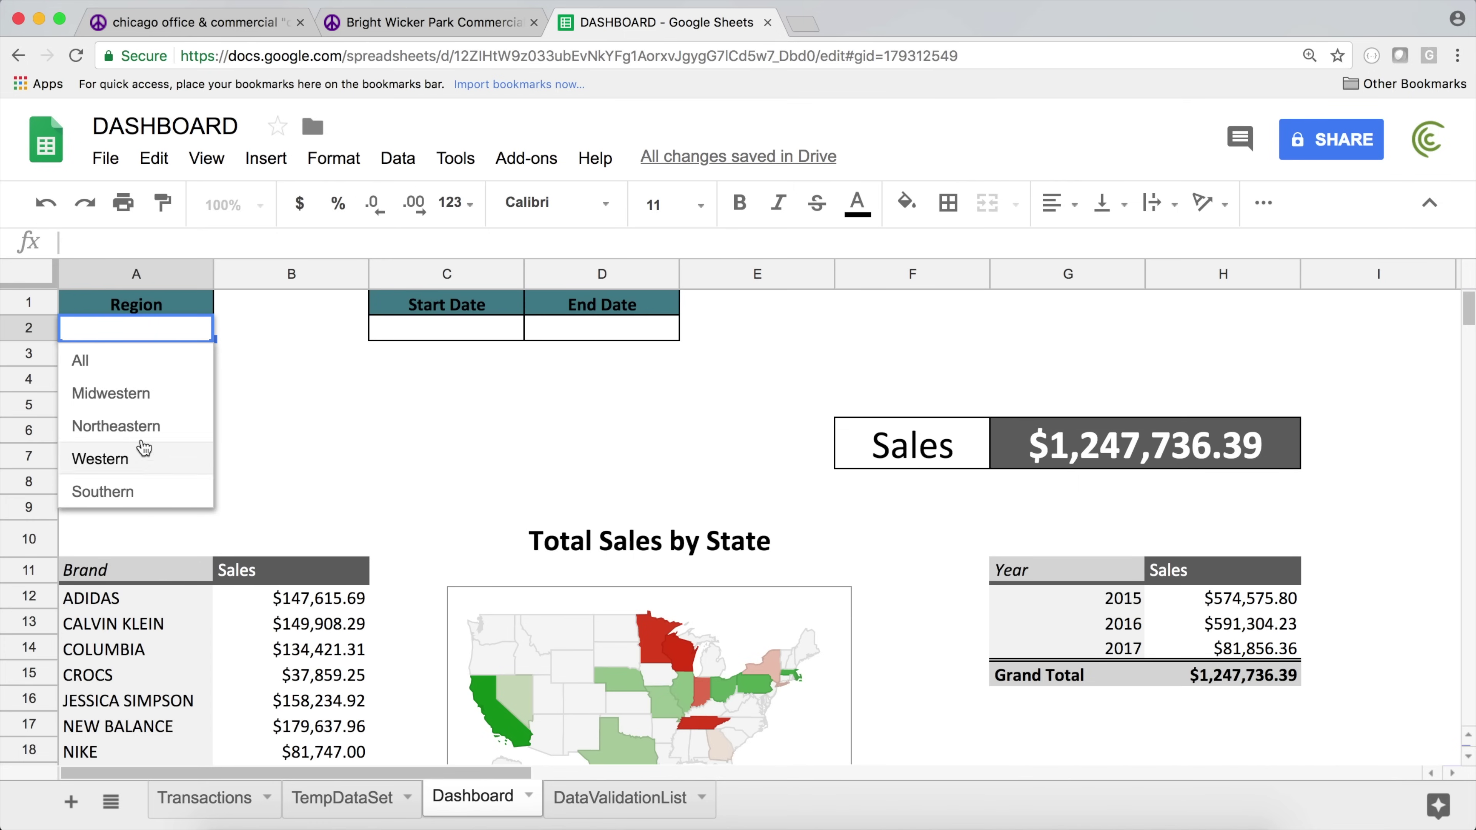
left_click(148, 362)
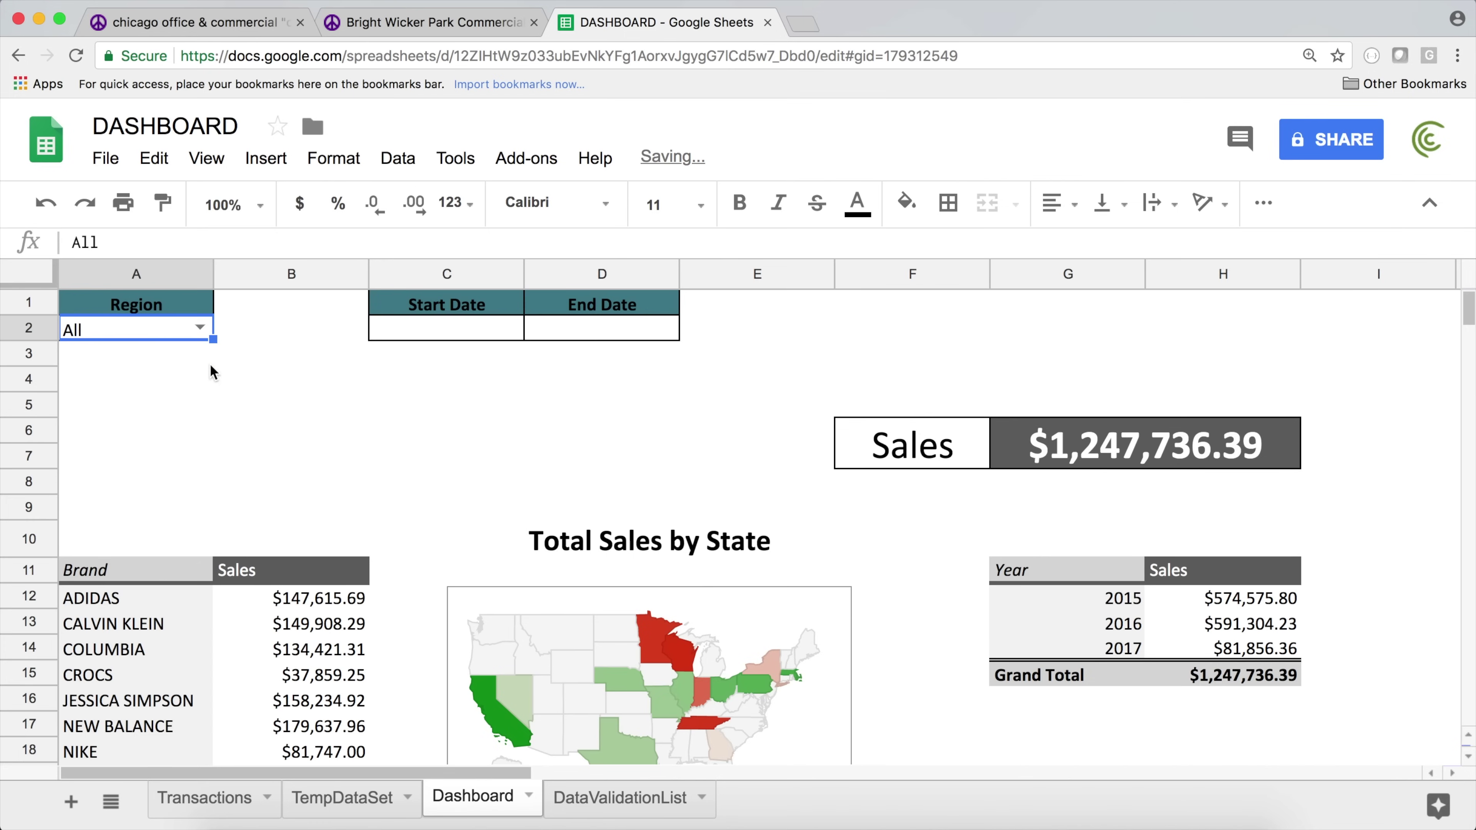
left_click(201, 328)
left_click(231, 334)
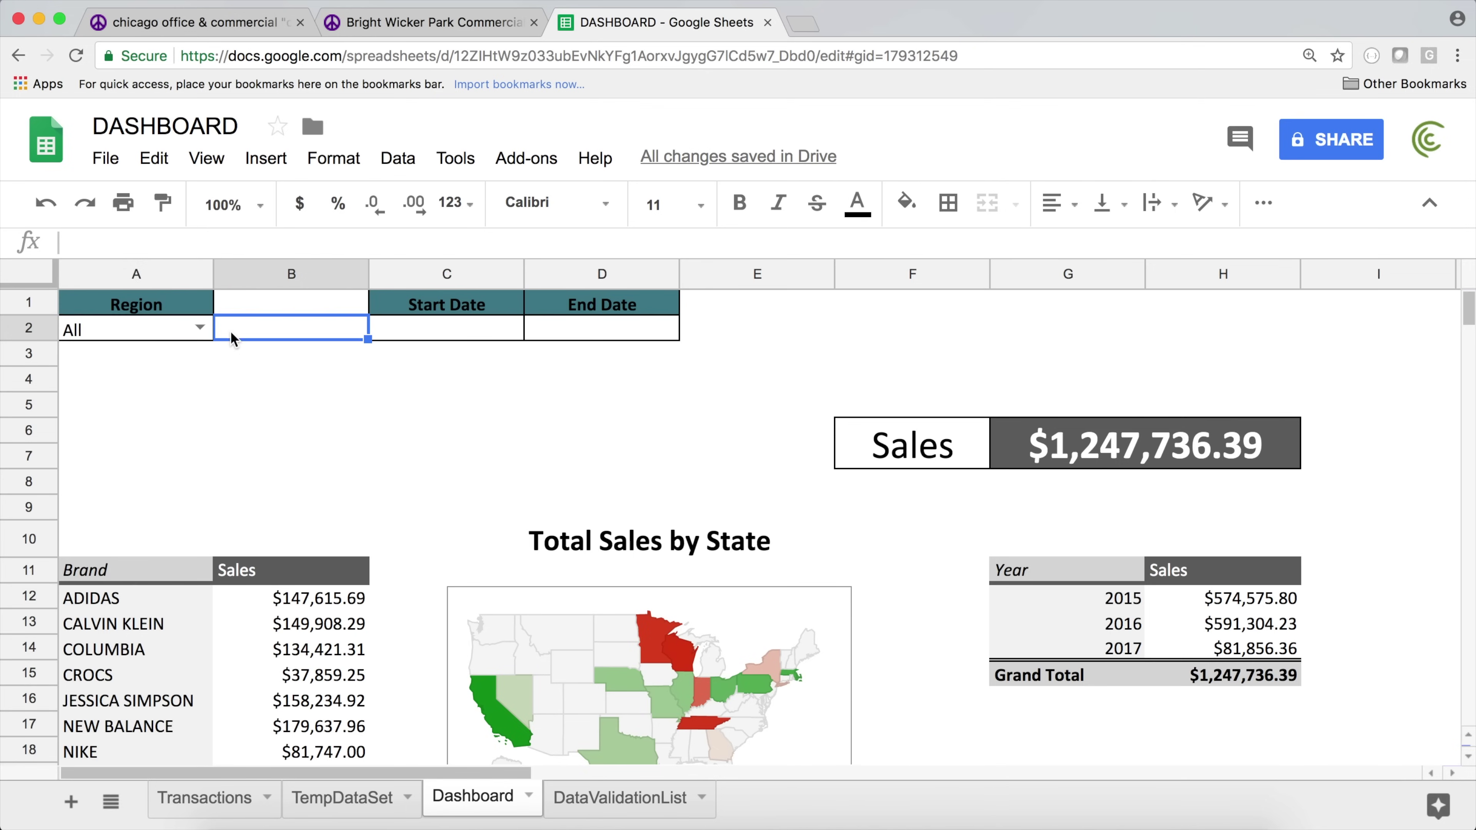
left_click(629, 809)
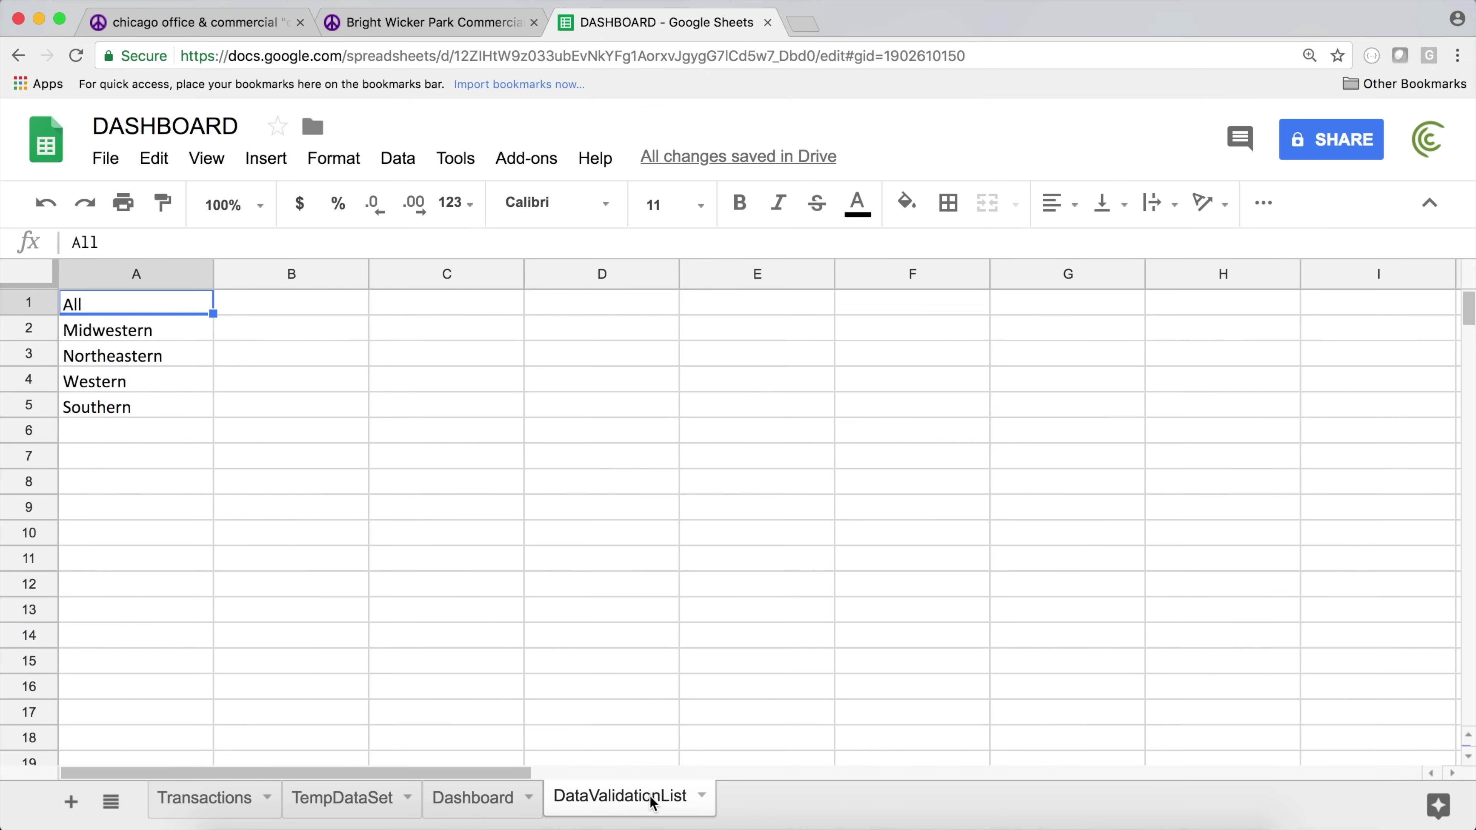
right_click(641, 802)
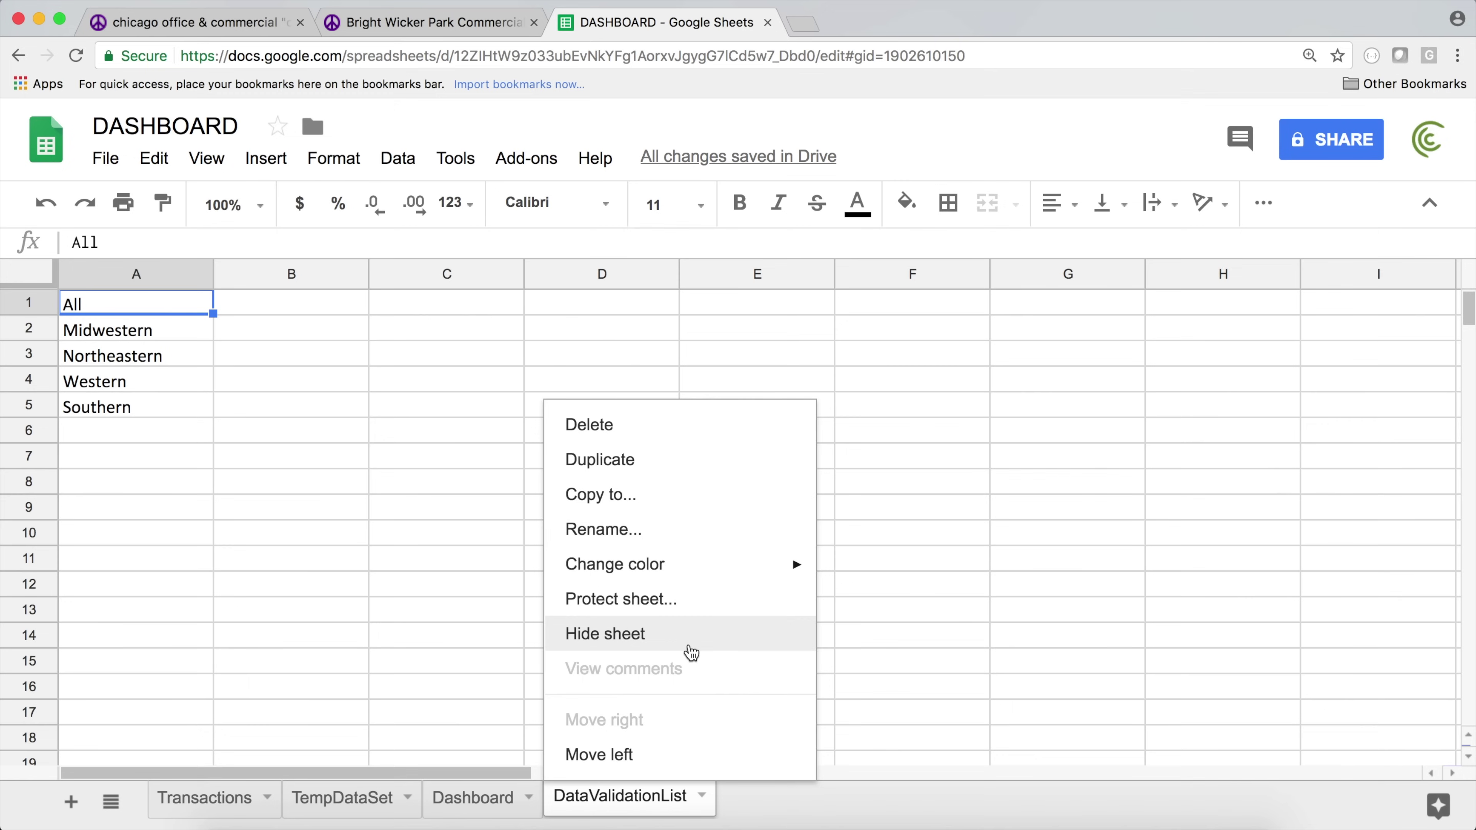
left_click(697, 636)
left_click(144, 440)
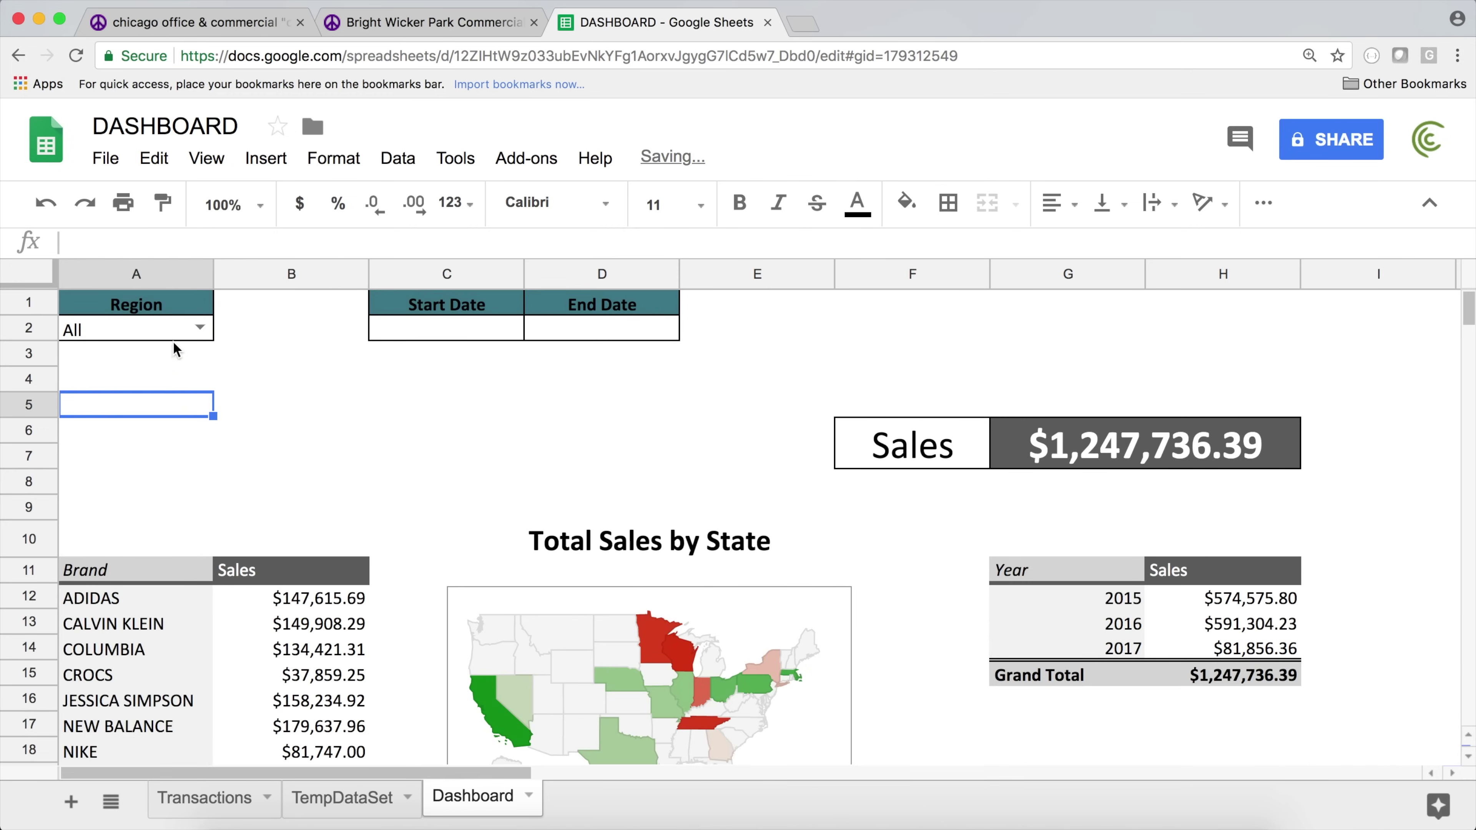
left_click(200, 328)
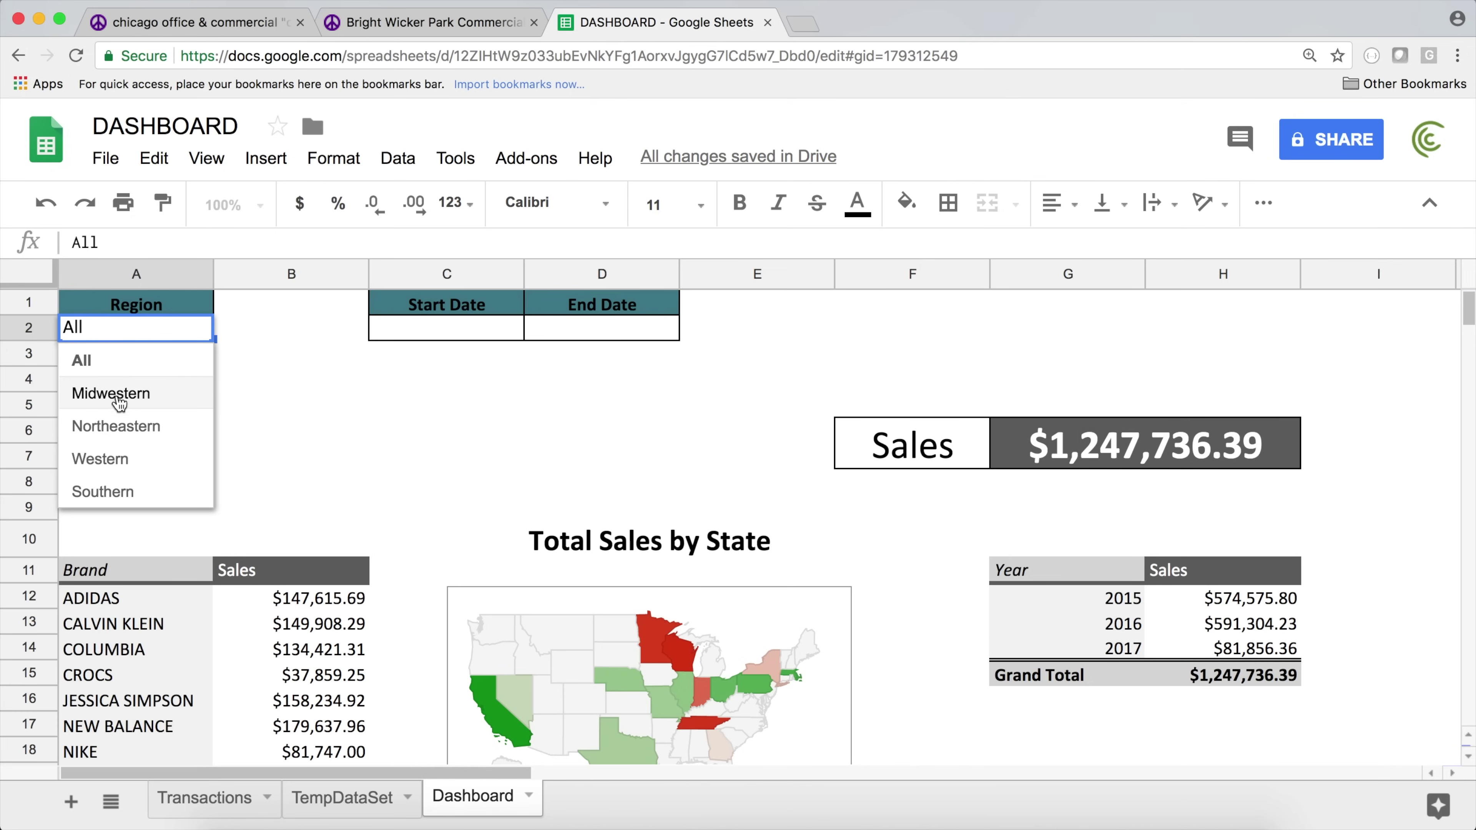
left_click(335, 382)
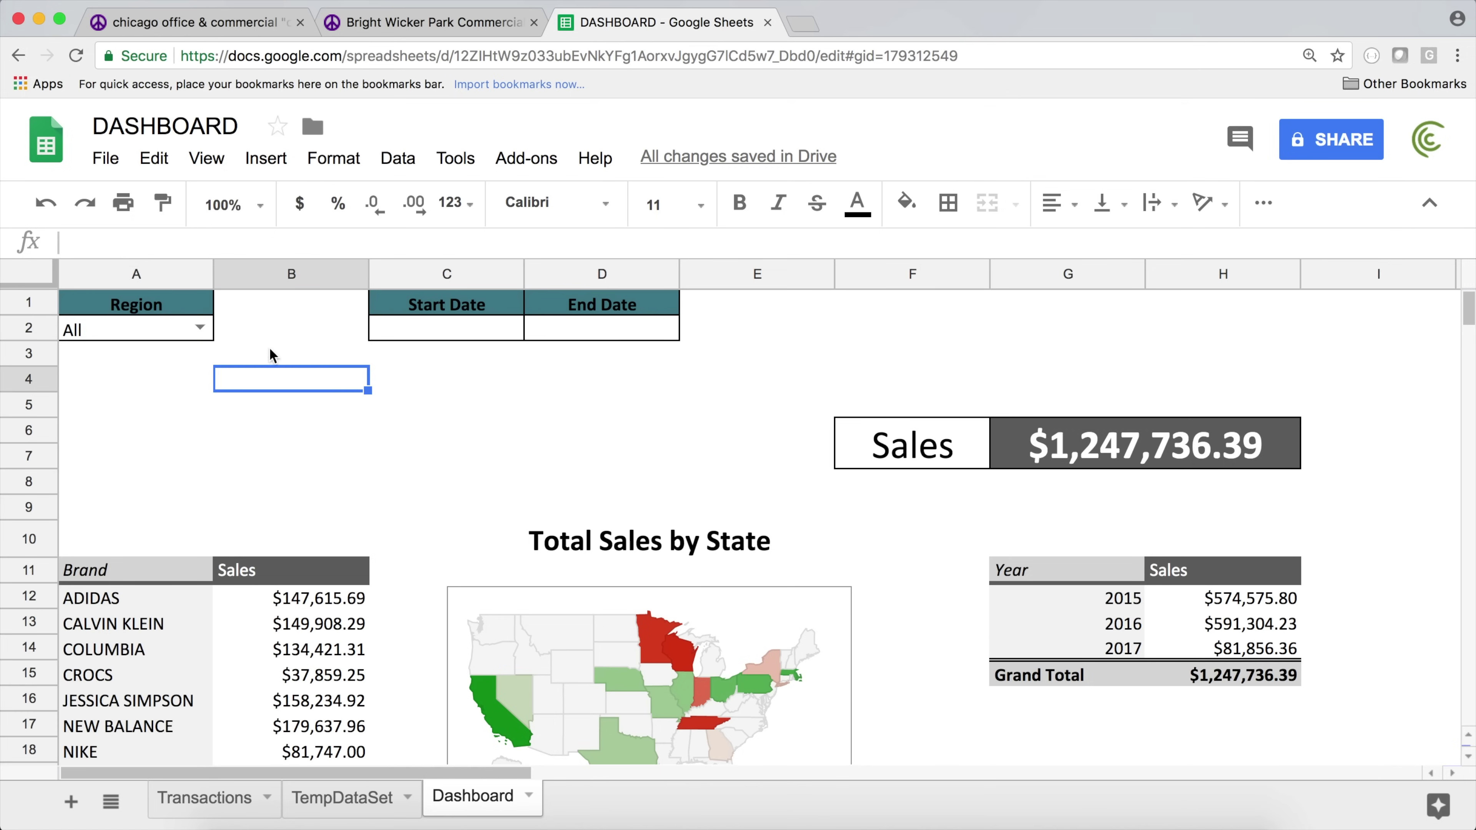
left_click(199, 327)
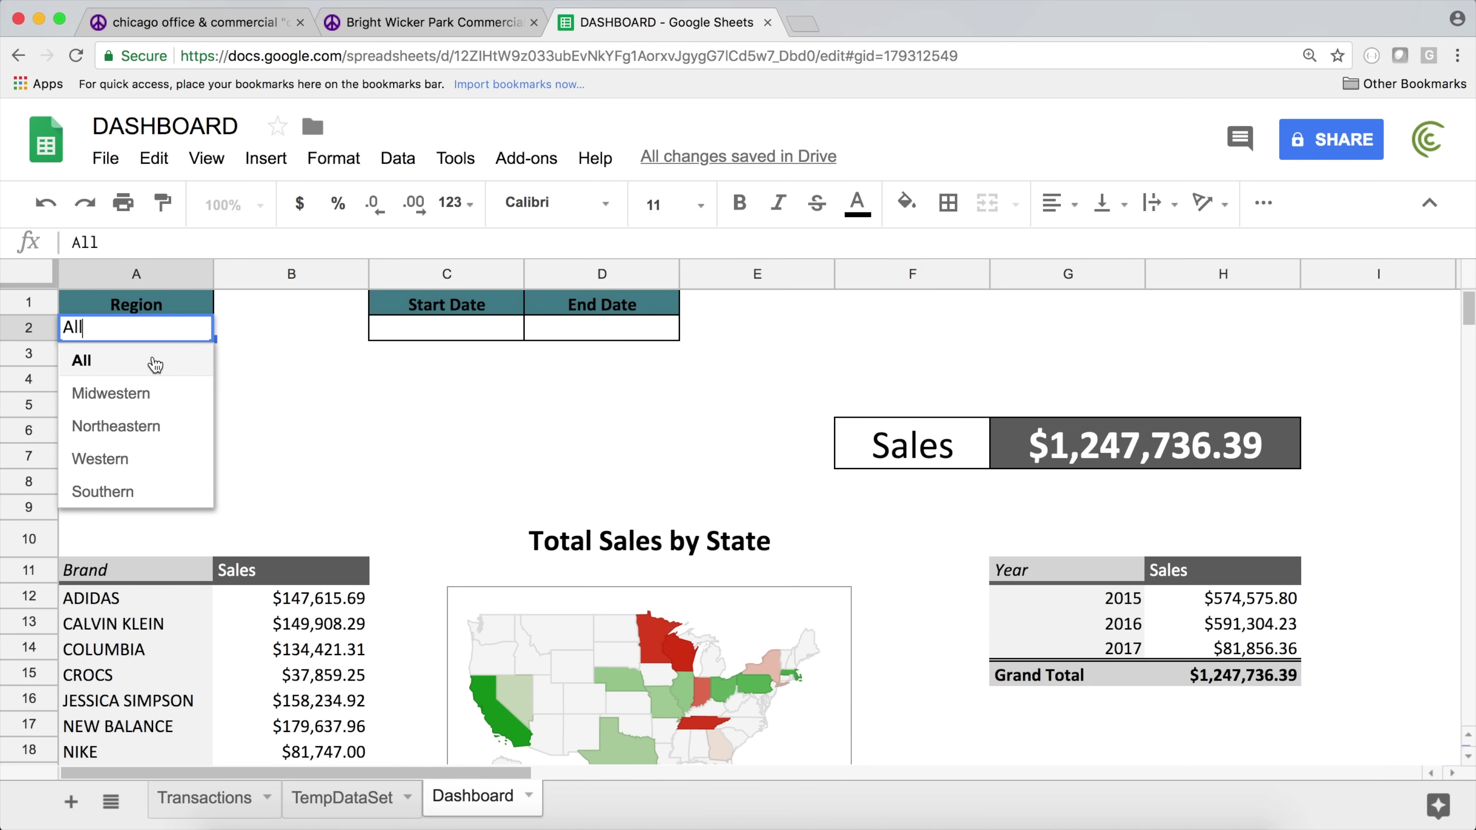
left_click(339, 336)
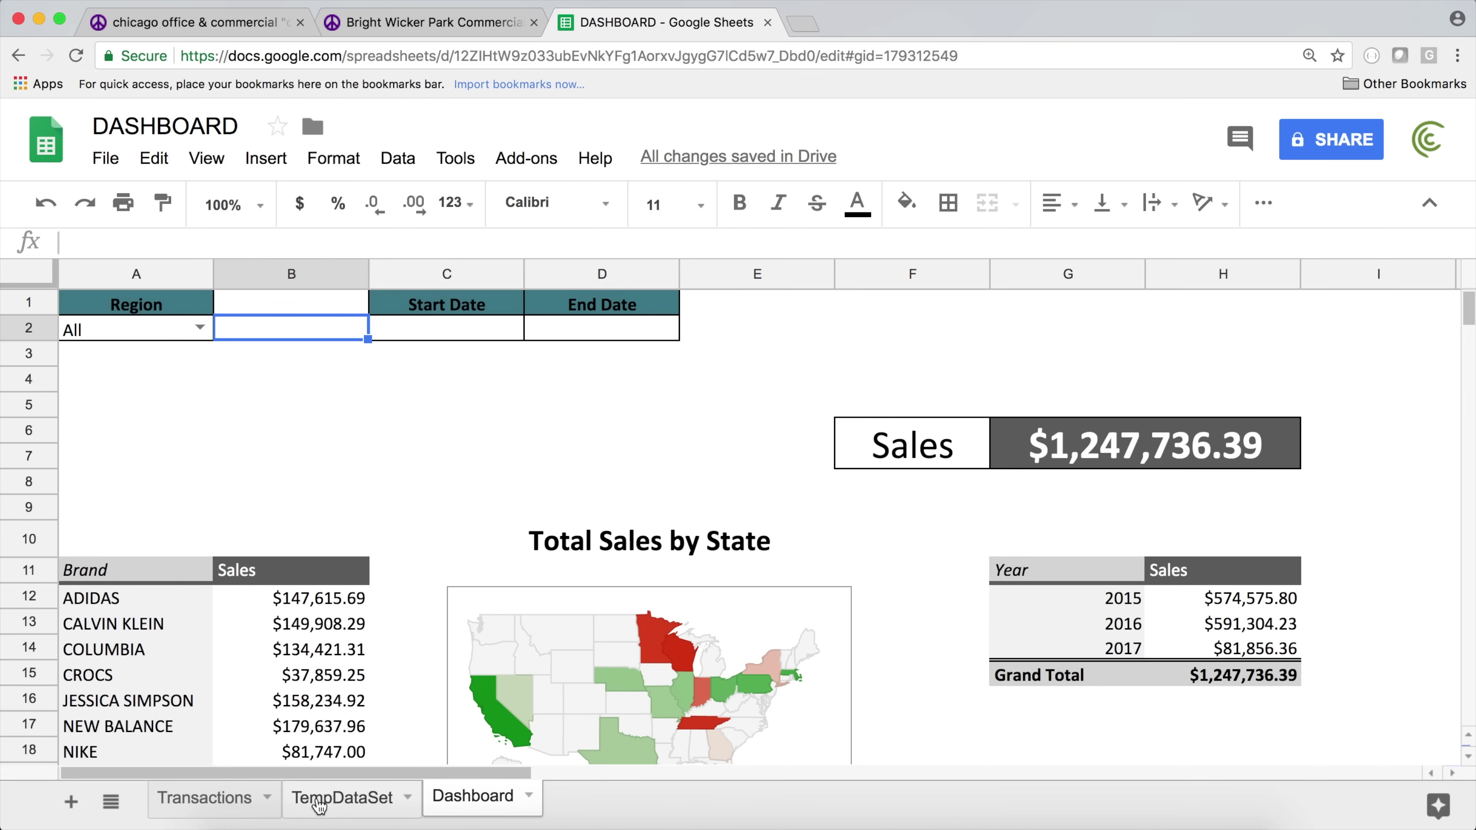
- Copy 'SELECT A, B, C, D, E, F, G, H, YEAR(A)' from TempDataSet's QUERY formula
left_click(333, 814)
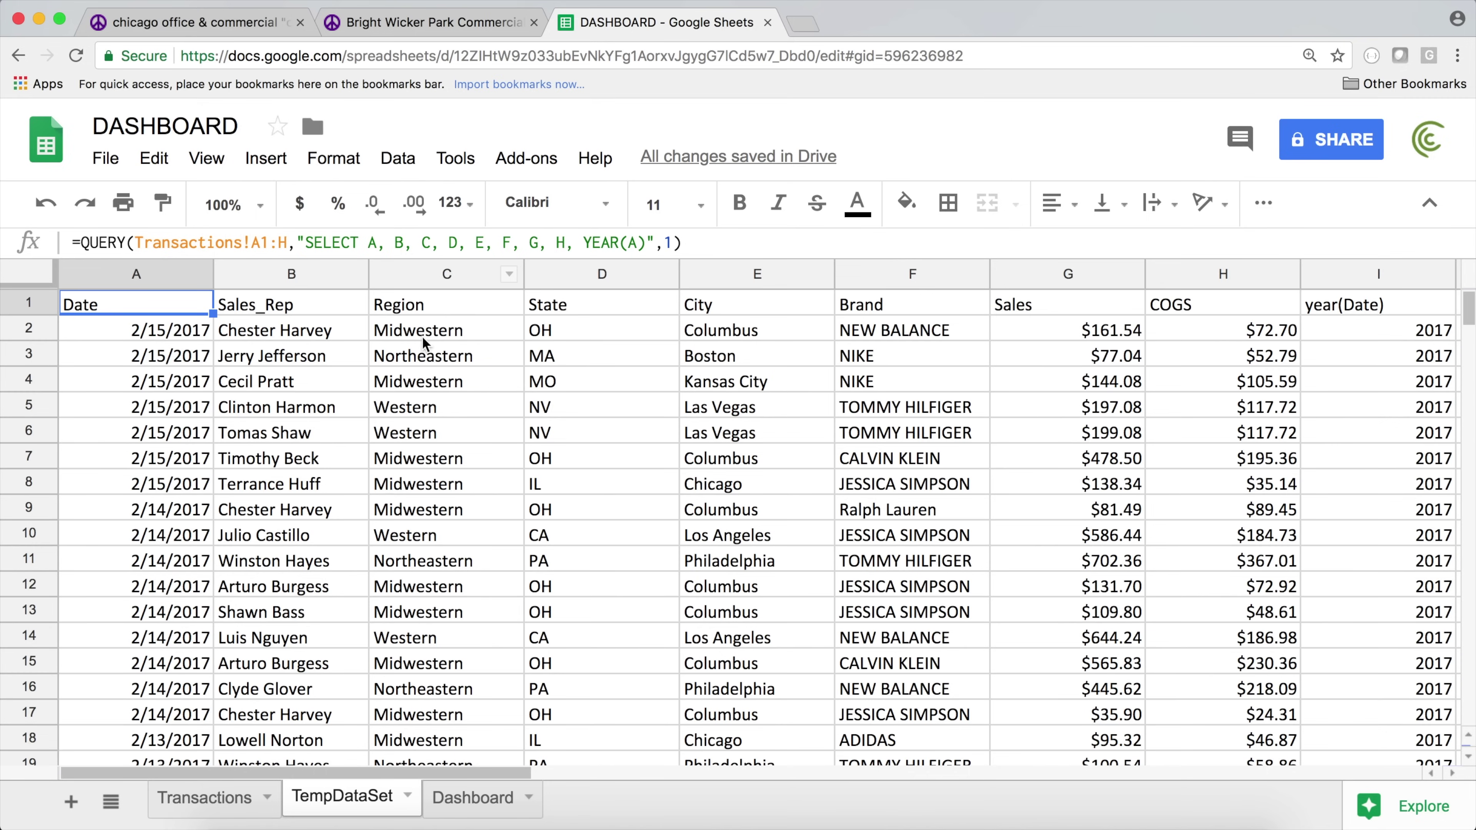
left_click(482, 797)
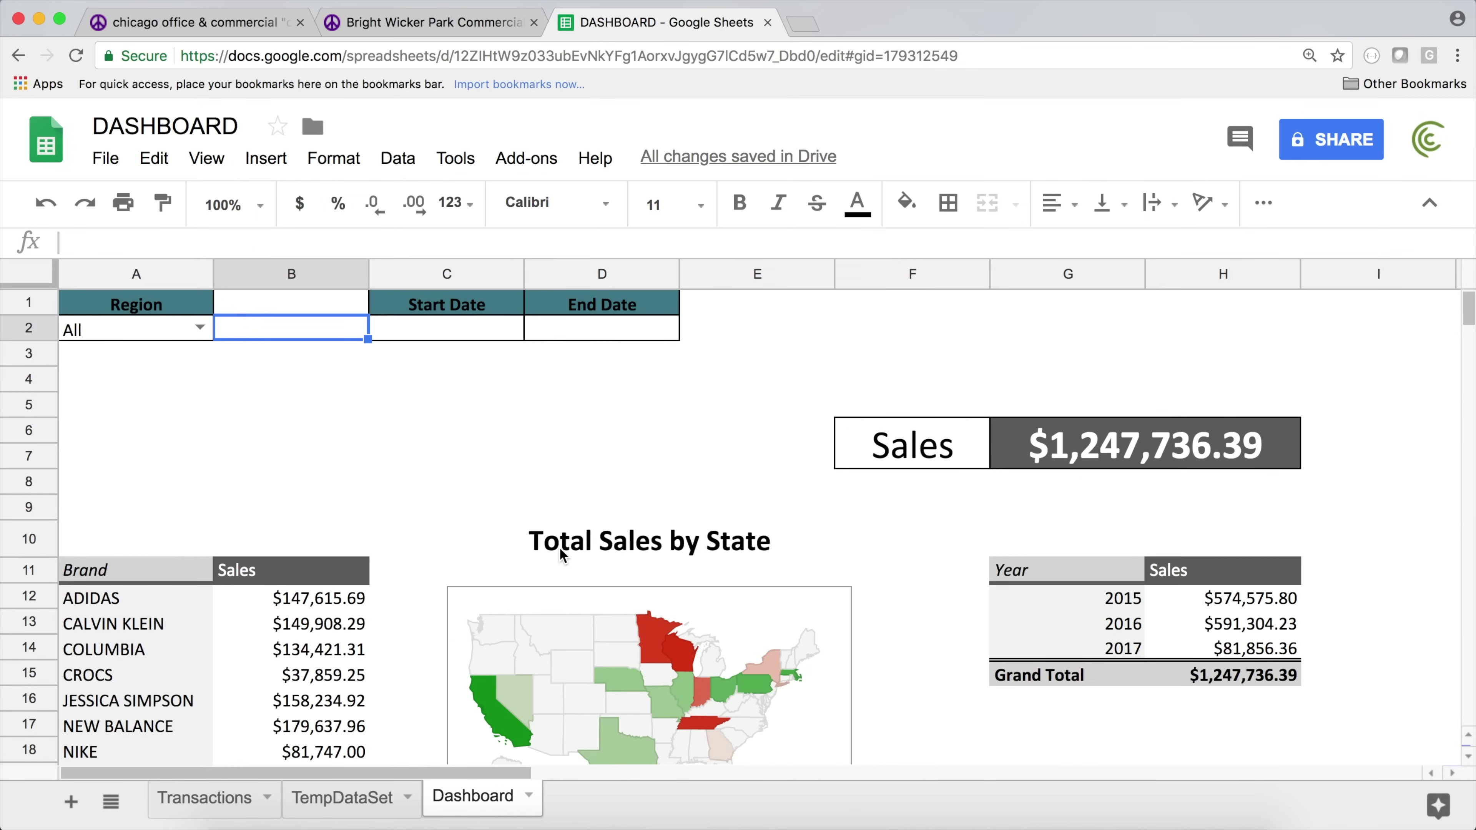
left_click(360, 798)
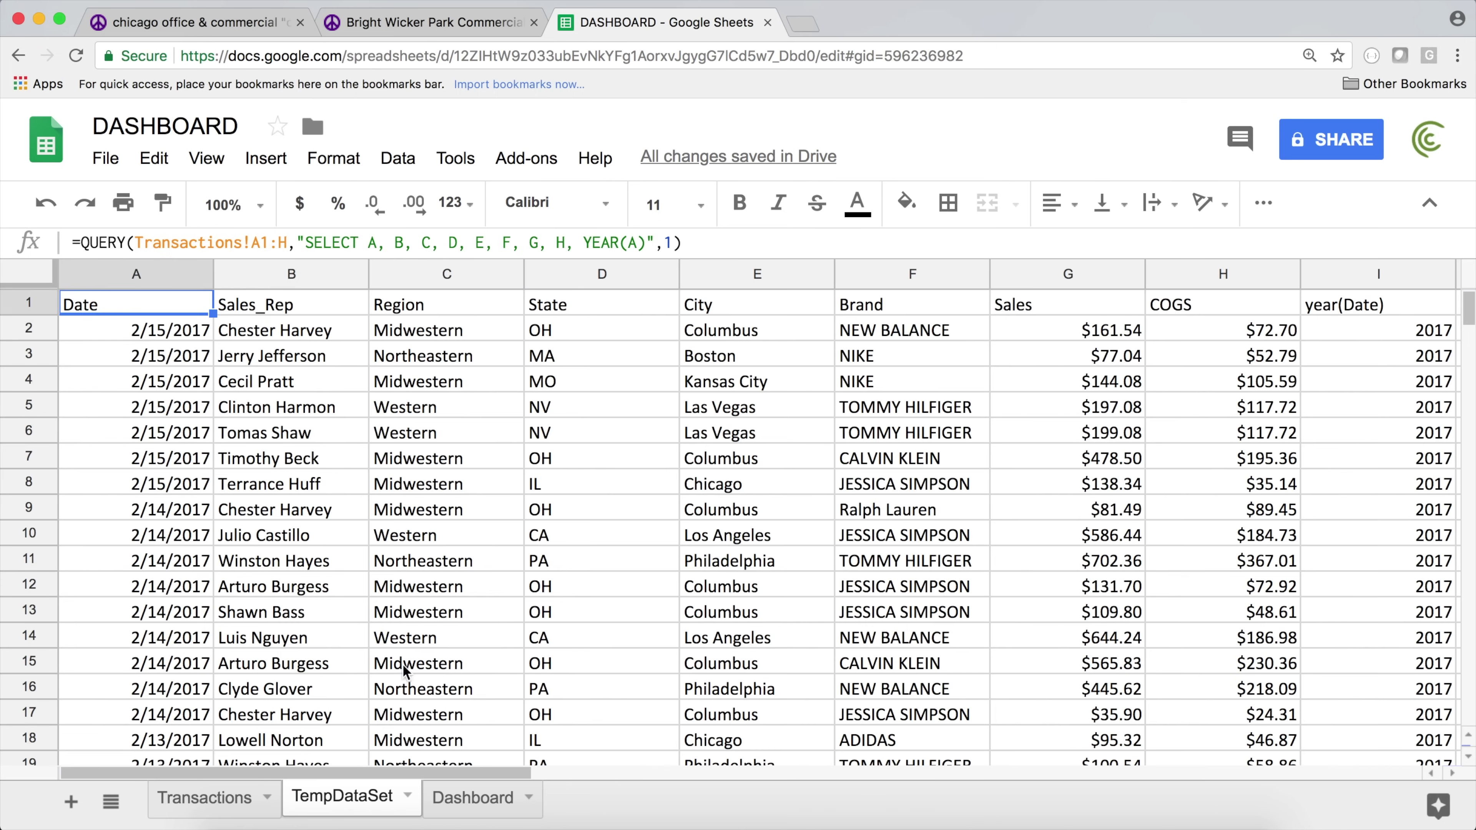
left_click_drag(650, 244, 306, 244)
key("super+c")
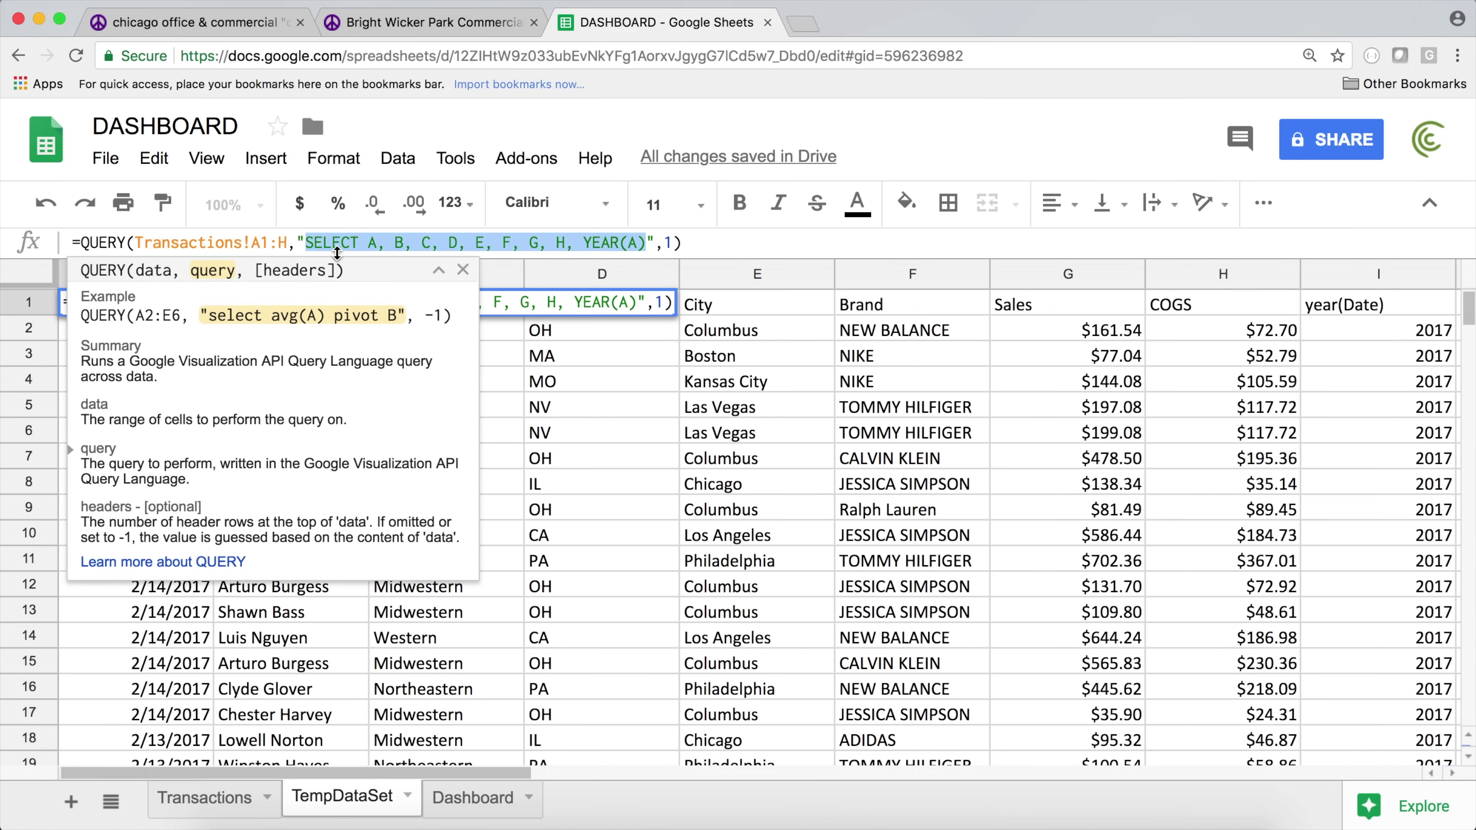
key("Escape")
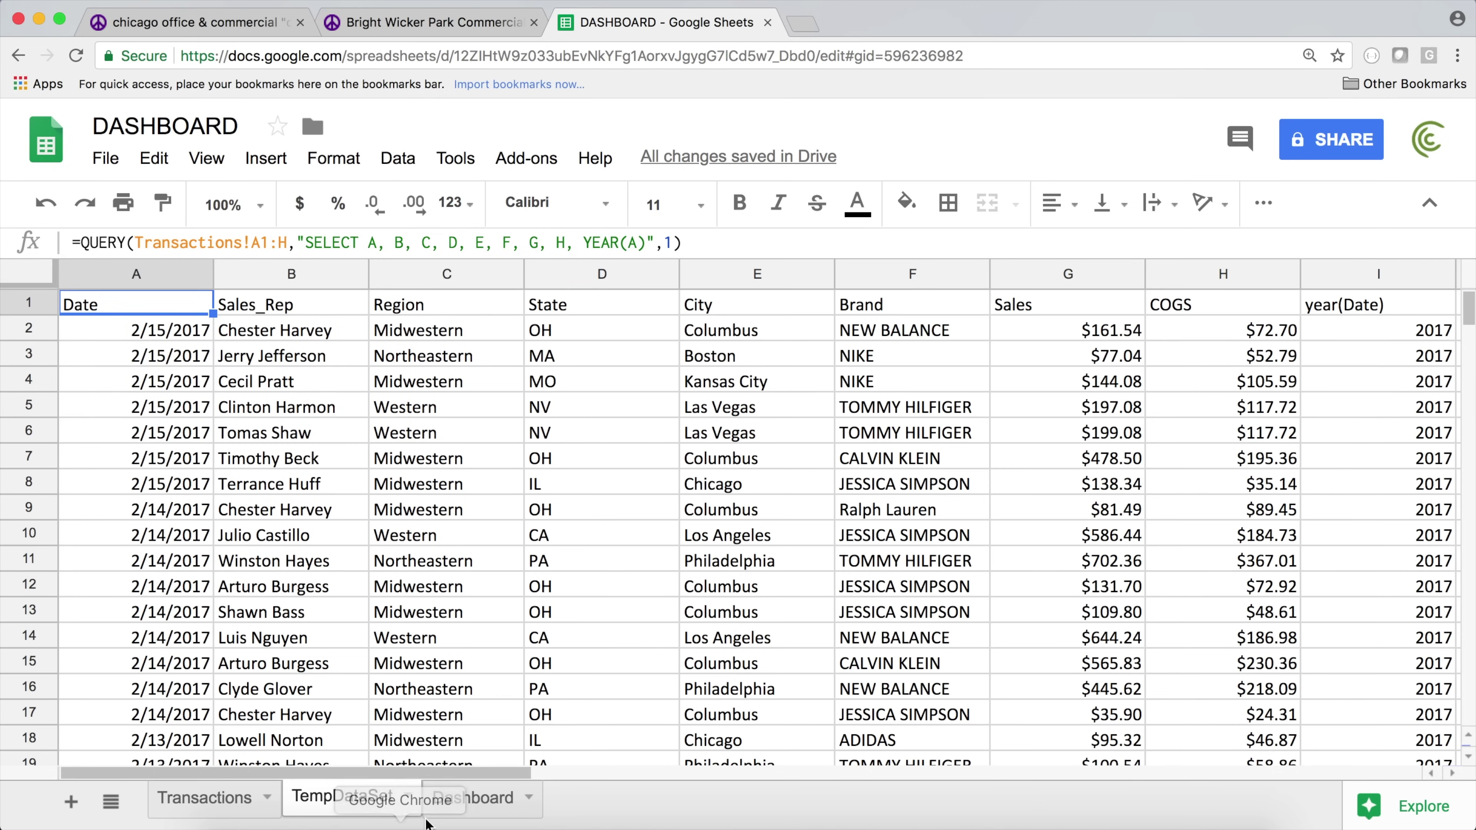
left_click(449, 808)
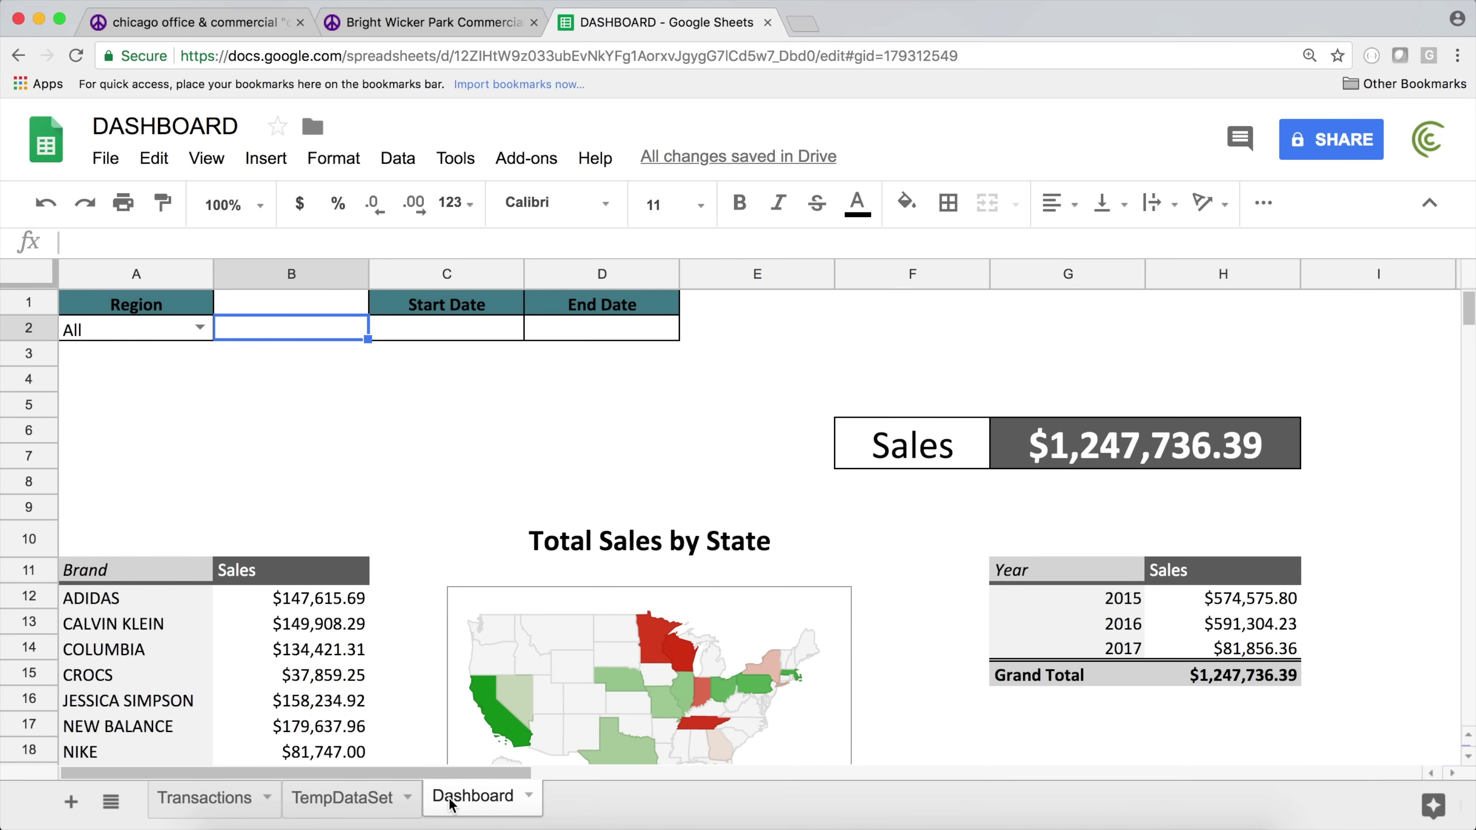
- Paste the SELECT clause as values only into Dashboard A5 and widen column A slightly
right_click(164, 399)
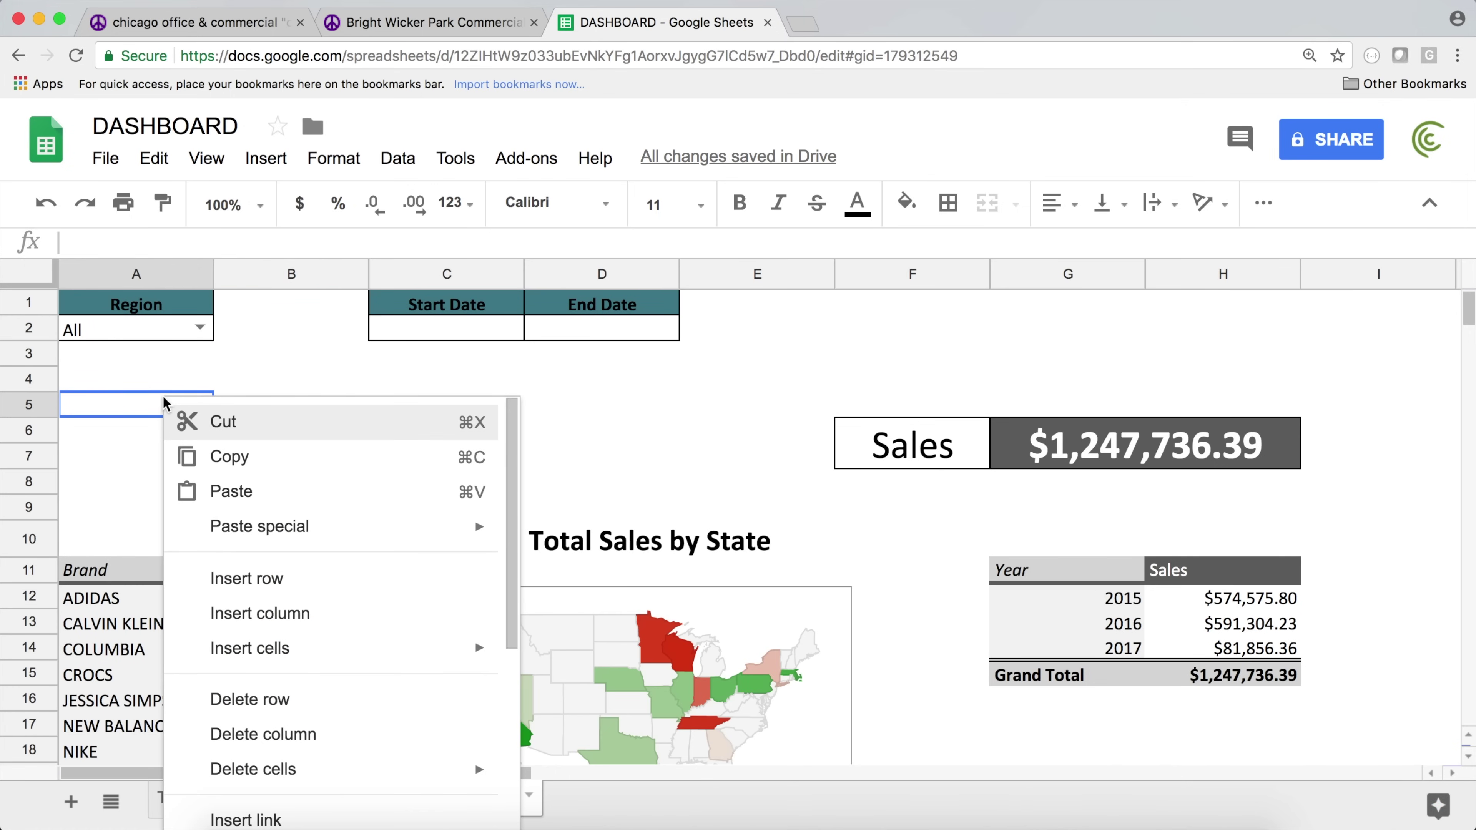
mouse_move(393, 541)
left_click(572, 541)
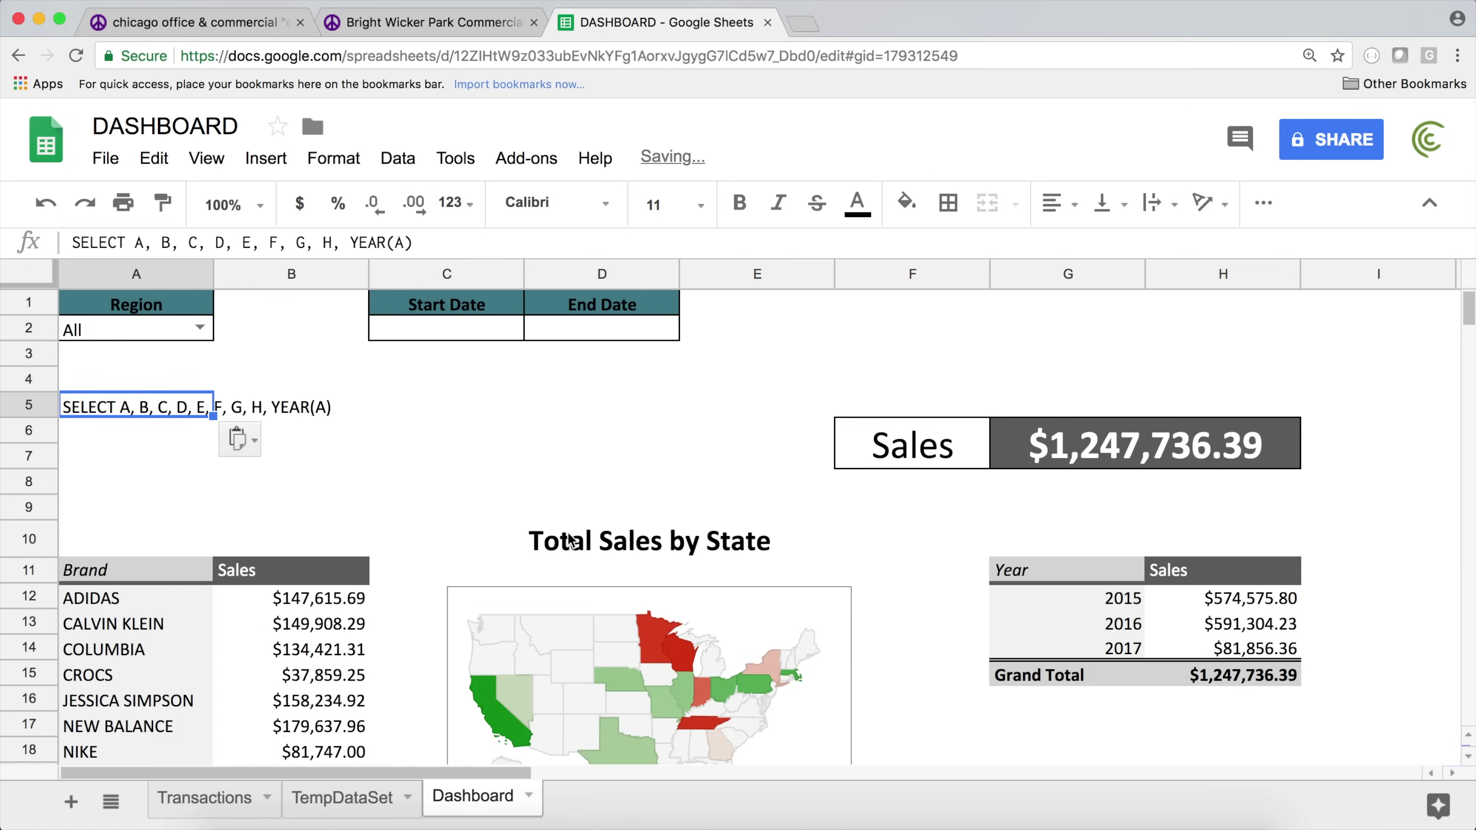
left_click_drag(212, 273, 217, 274)
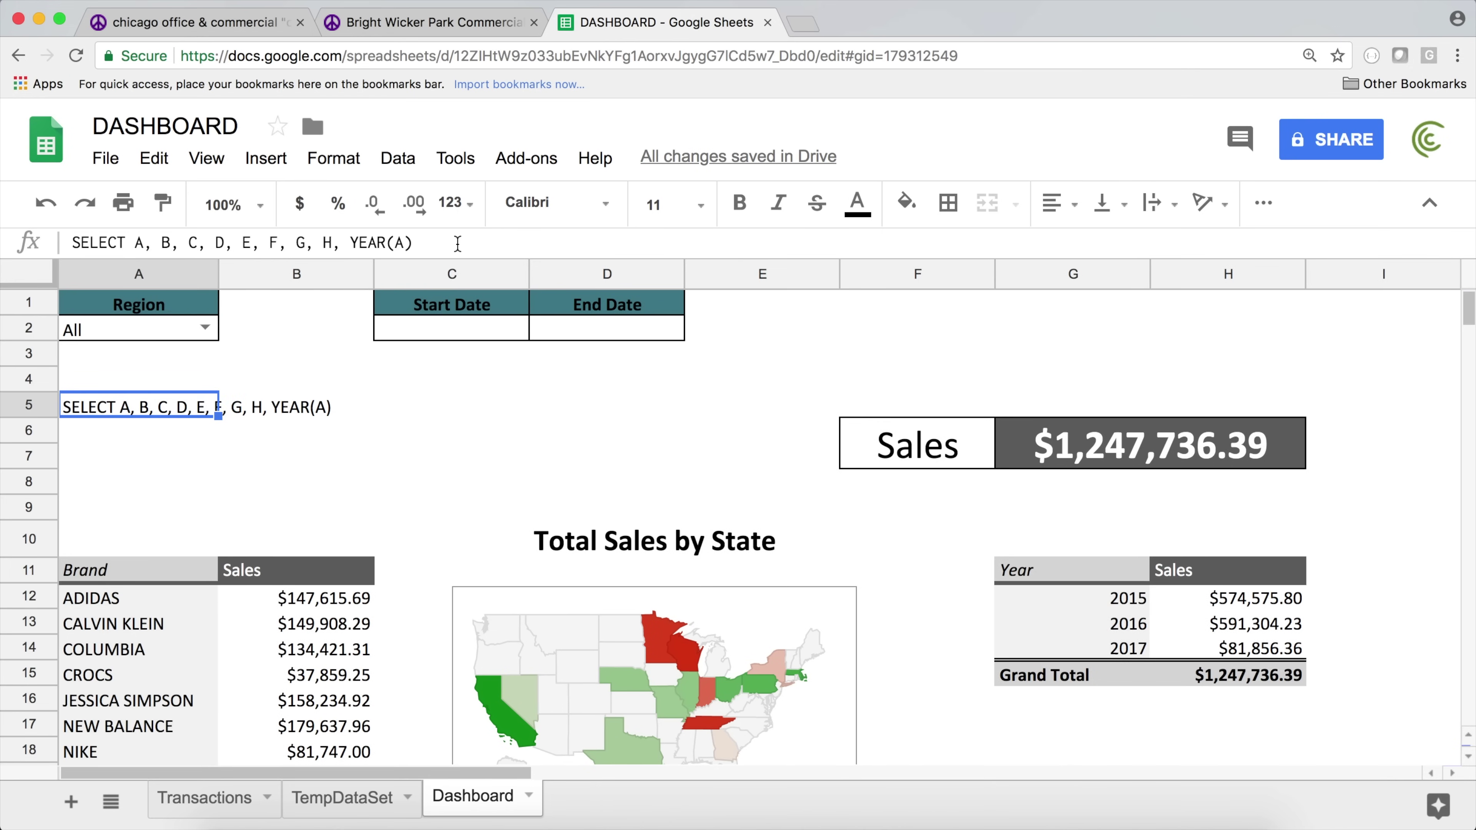
left_click(122, 331)
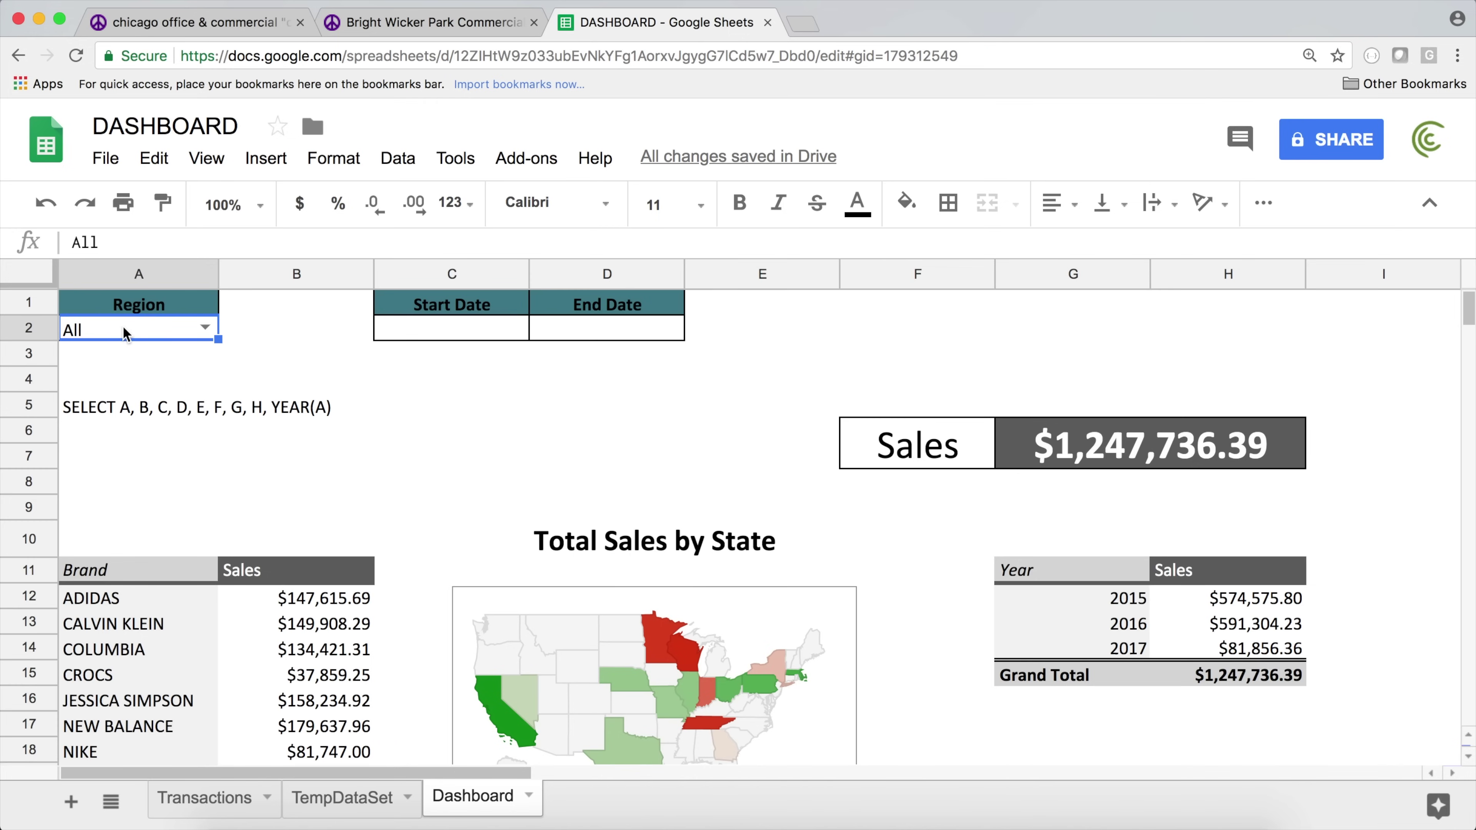
left_click(106, 407)
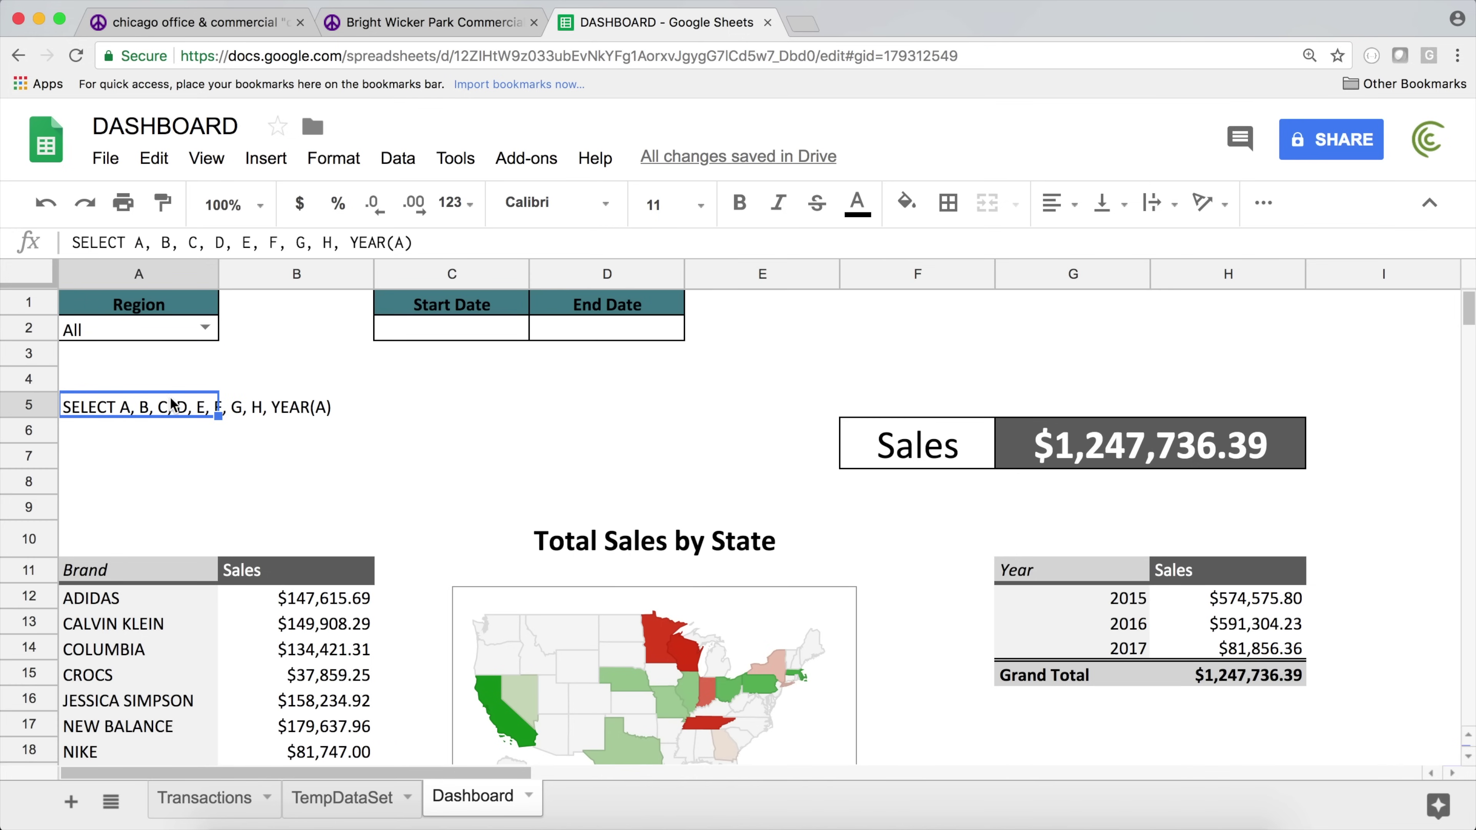
left_click(202, 328)
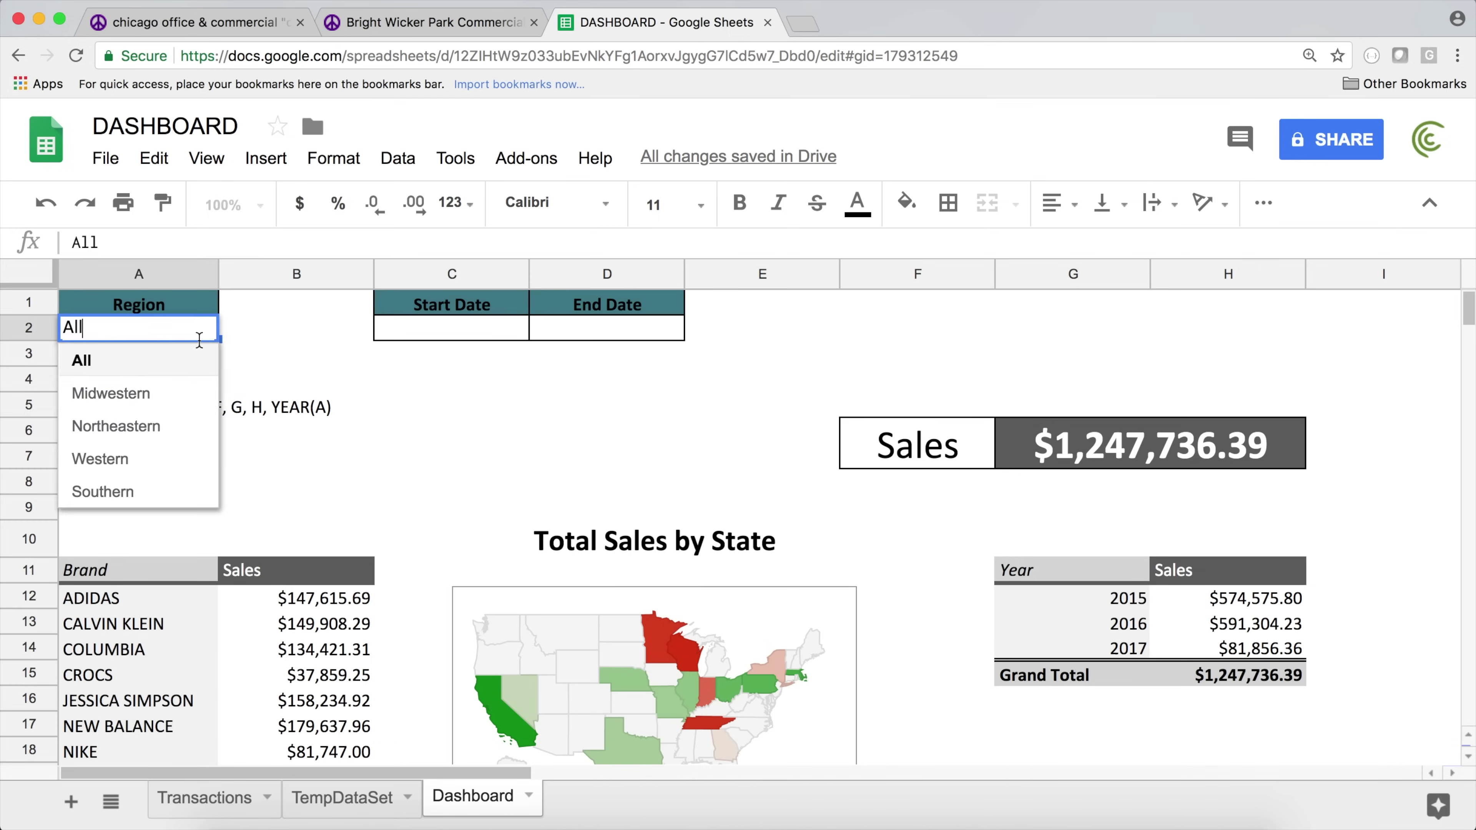
- Choose Midwestern as the Region and copy A5's query text into A6
left_click(140, 395)
left_click(140, 407)
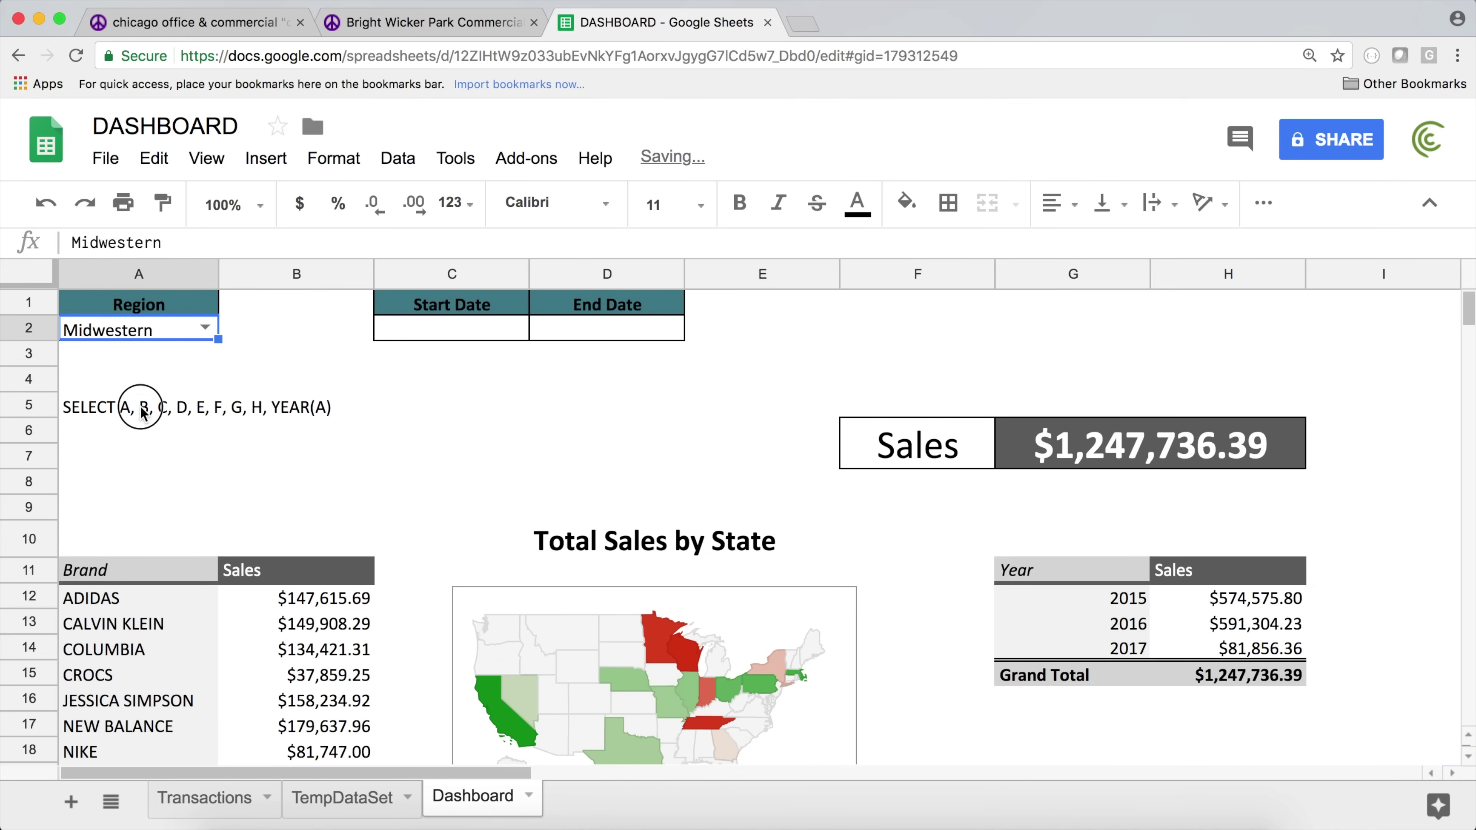
key("ctrl+c")
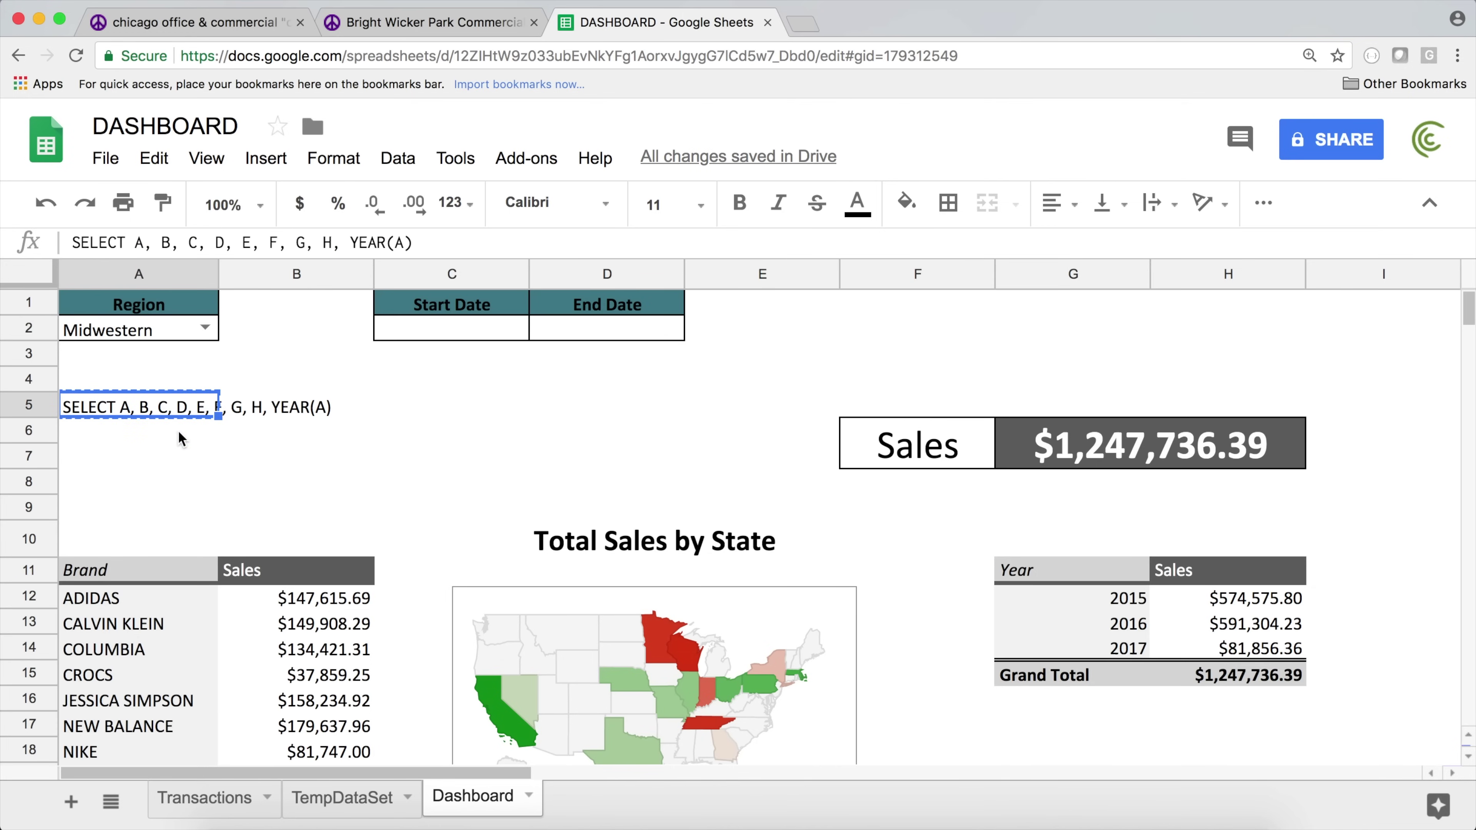
left_click(164, 433)
key("ctrl+v")
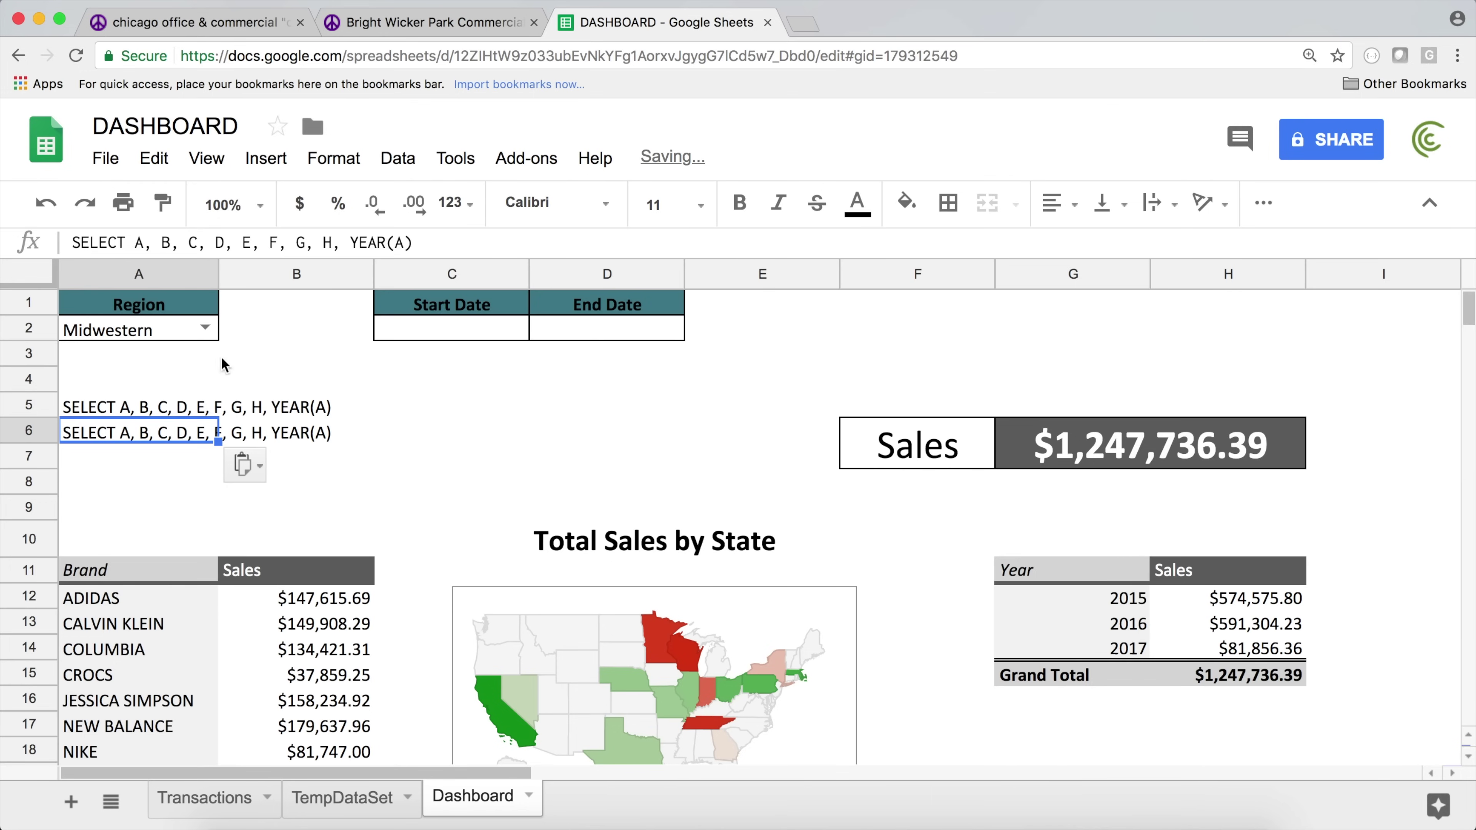
- Append WHERE B = 'Midwestern' to the query text in A6
left_click(456, 246)
type("WHERE")
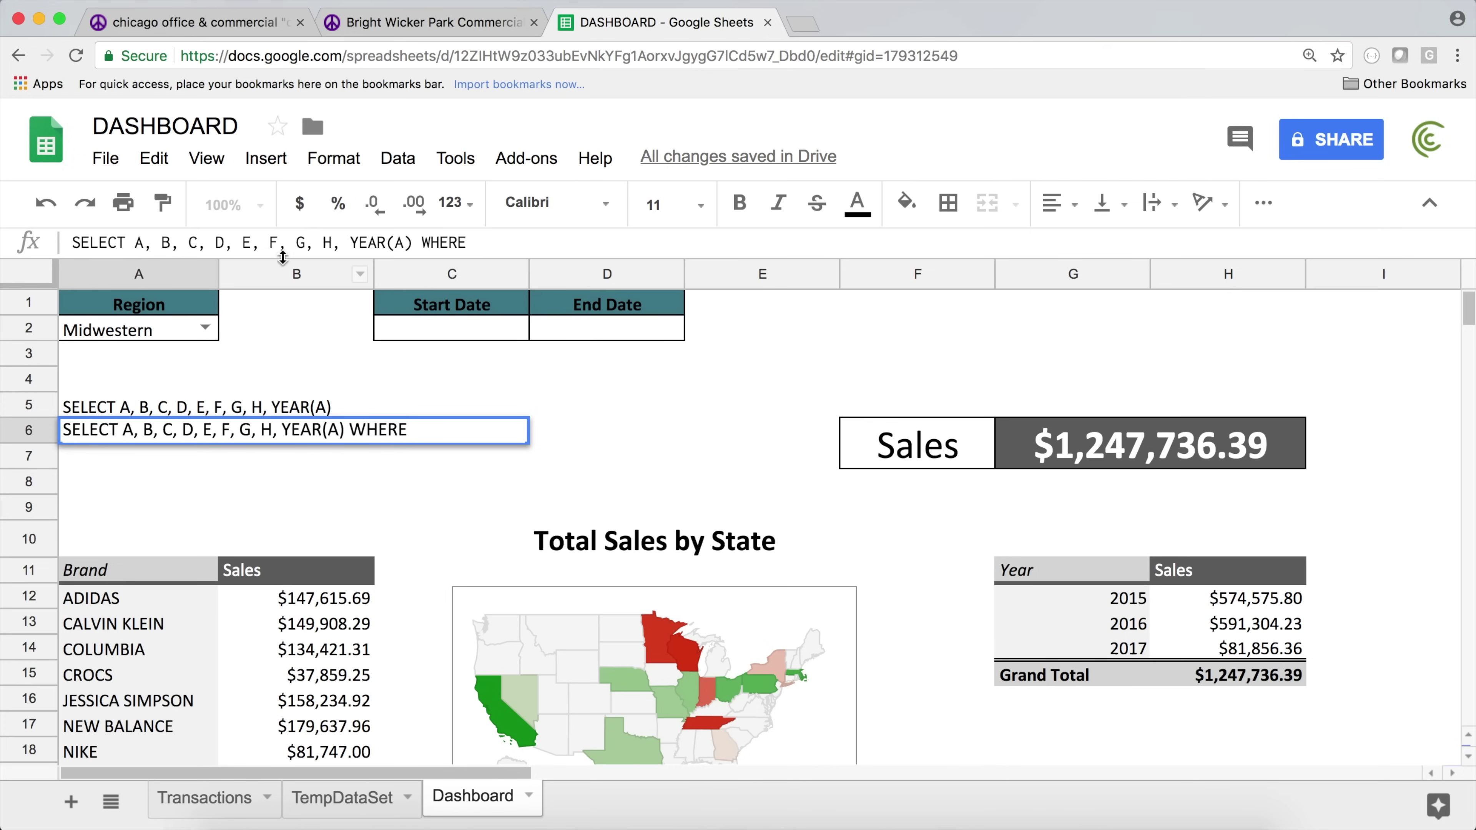
type("B")
type("= 'Midwest")
type("ern")
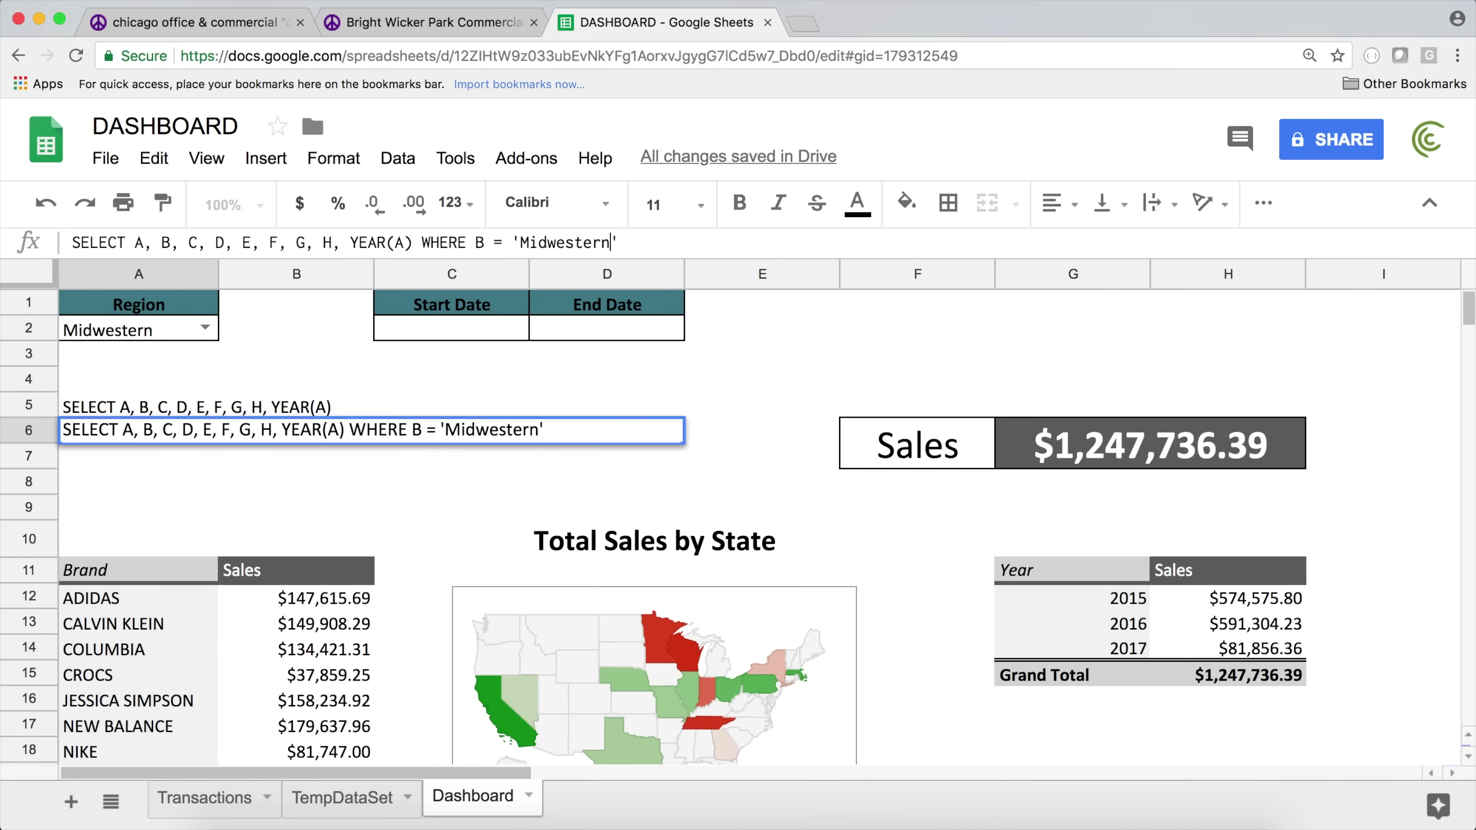
key("Return")
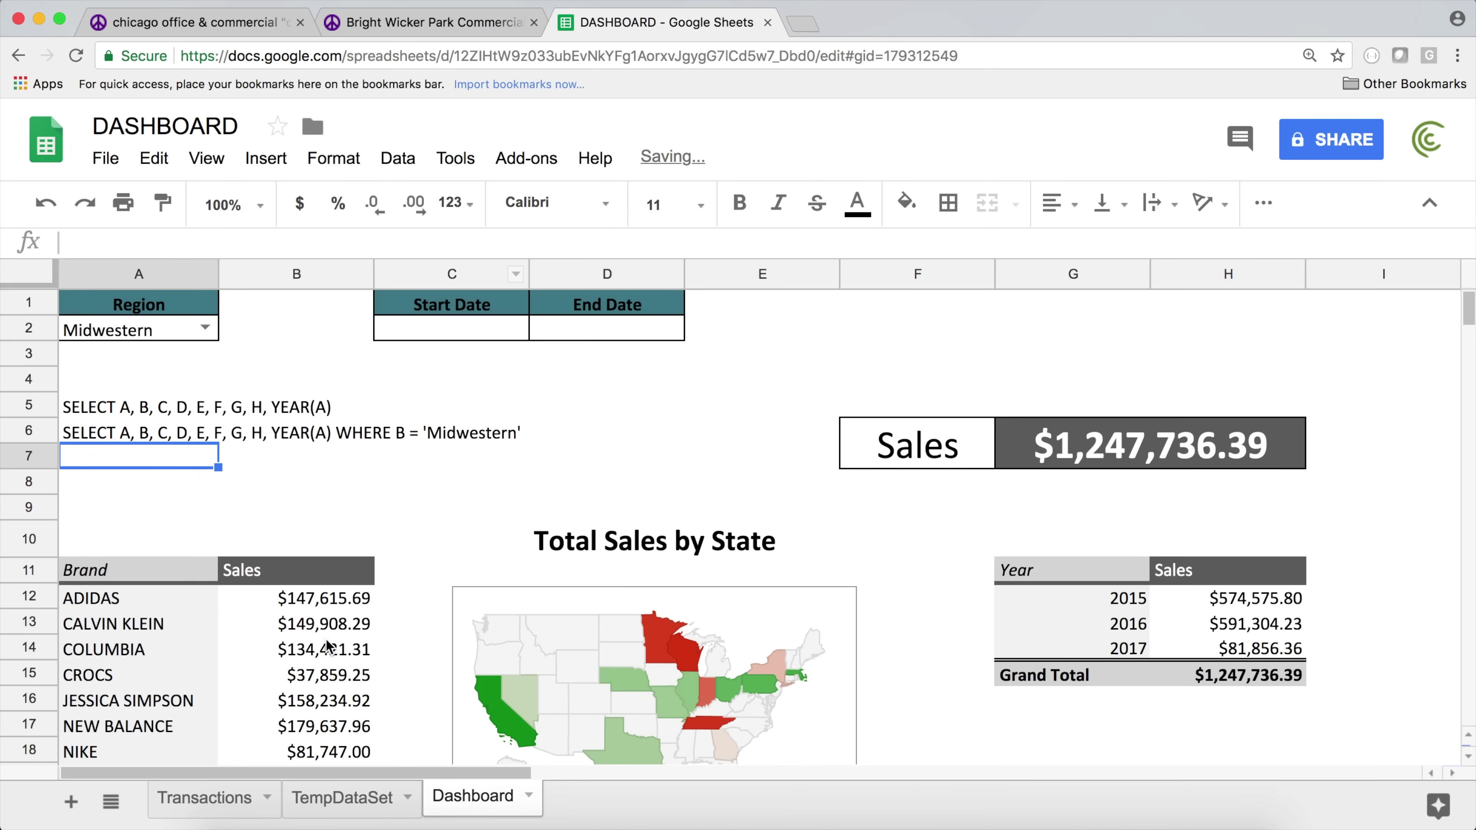
left_click(337, 806)
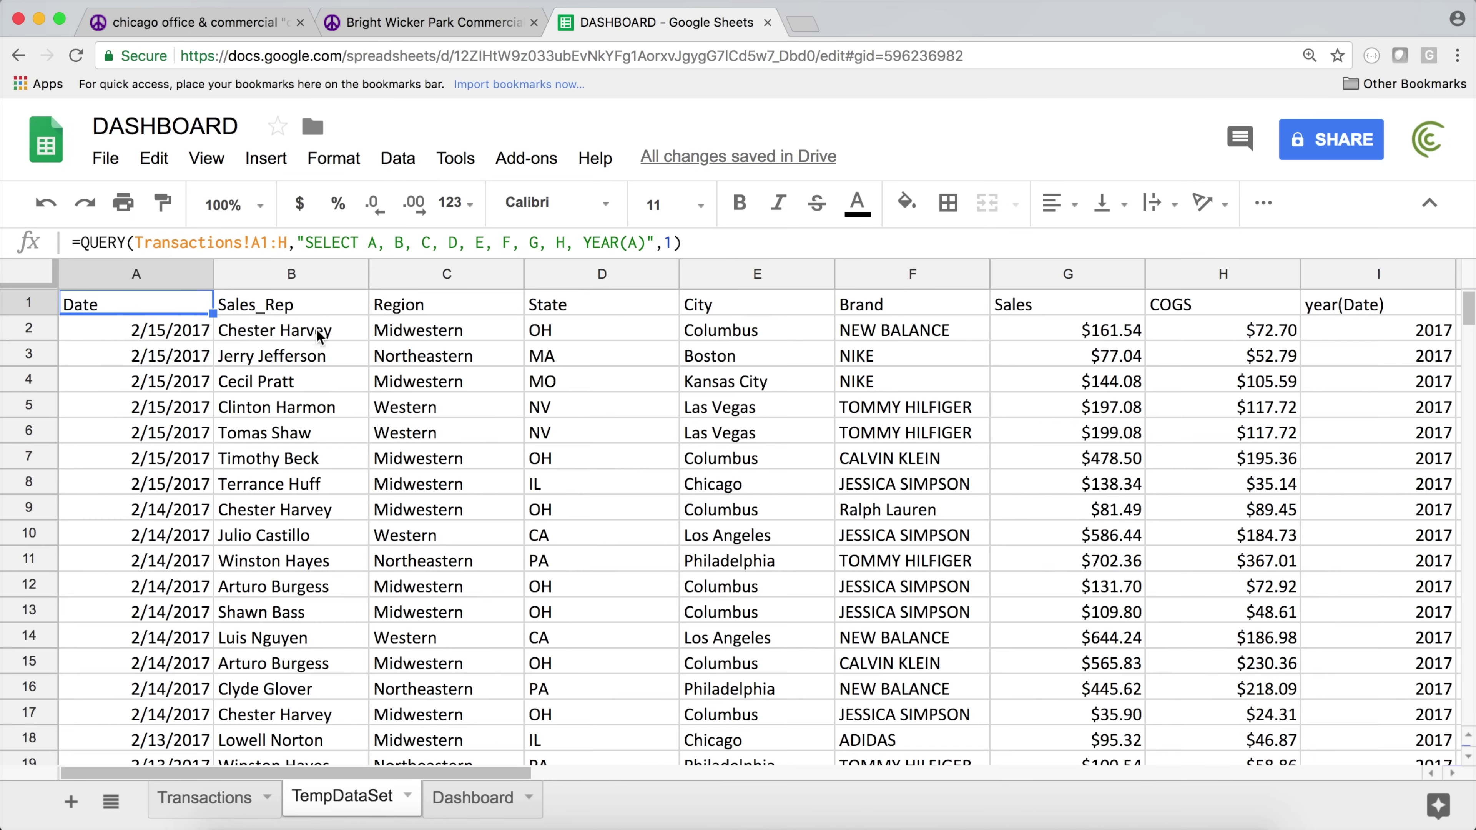
- Change A6's condition to filter on column C: WHERE C = 'Midwestern'
left_click(457, 303)
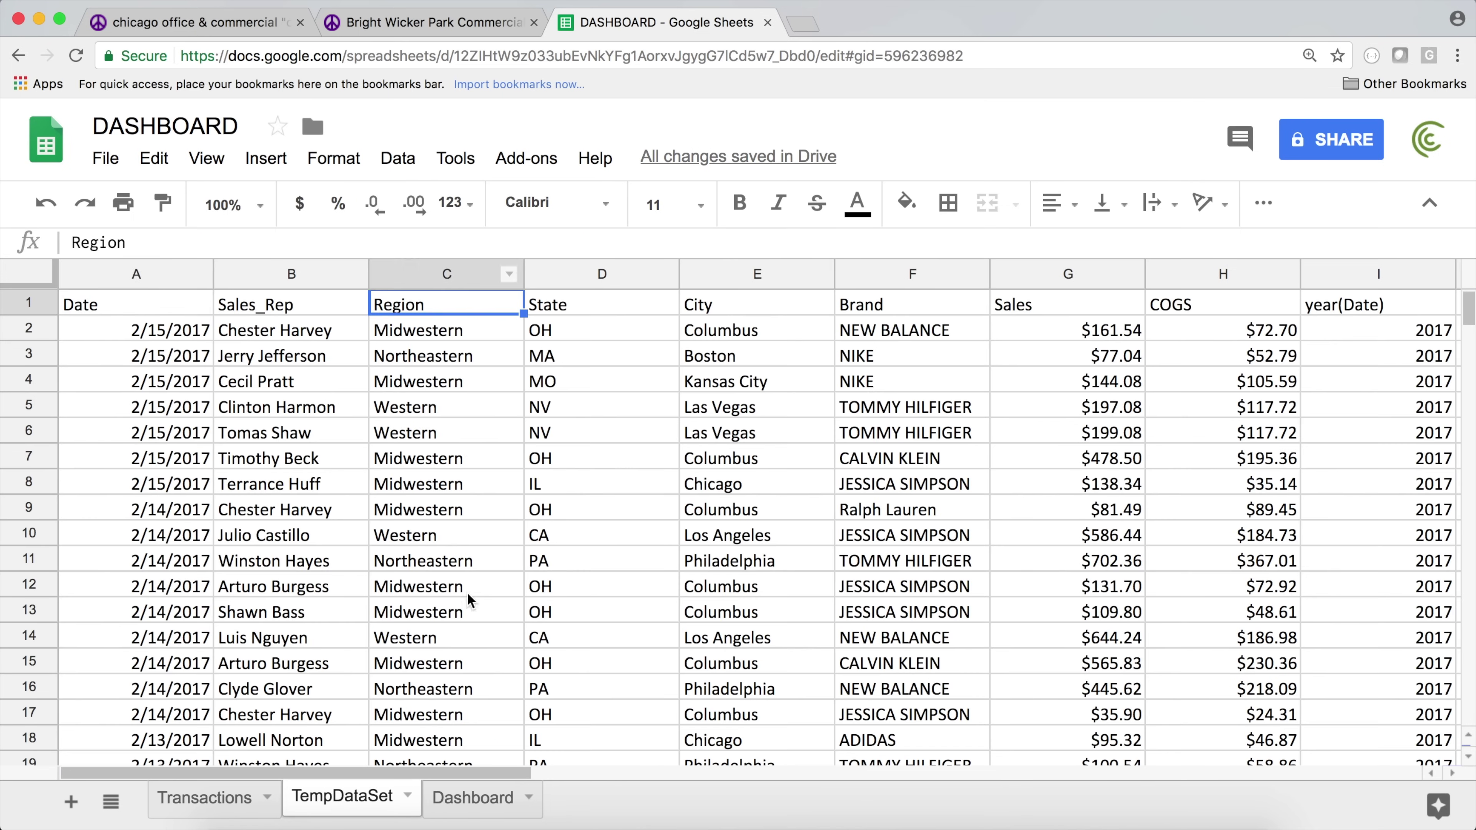
left_click(458, 802)
left_click(123, 439)
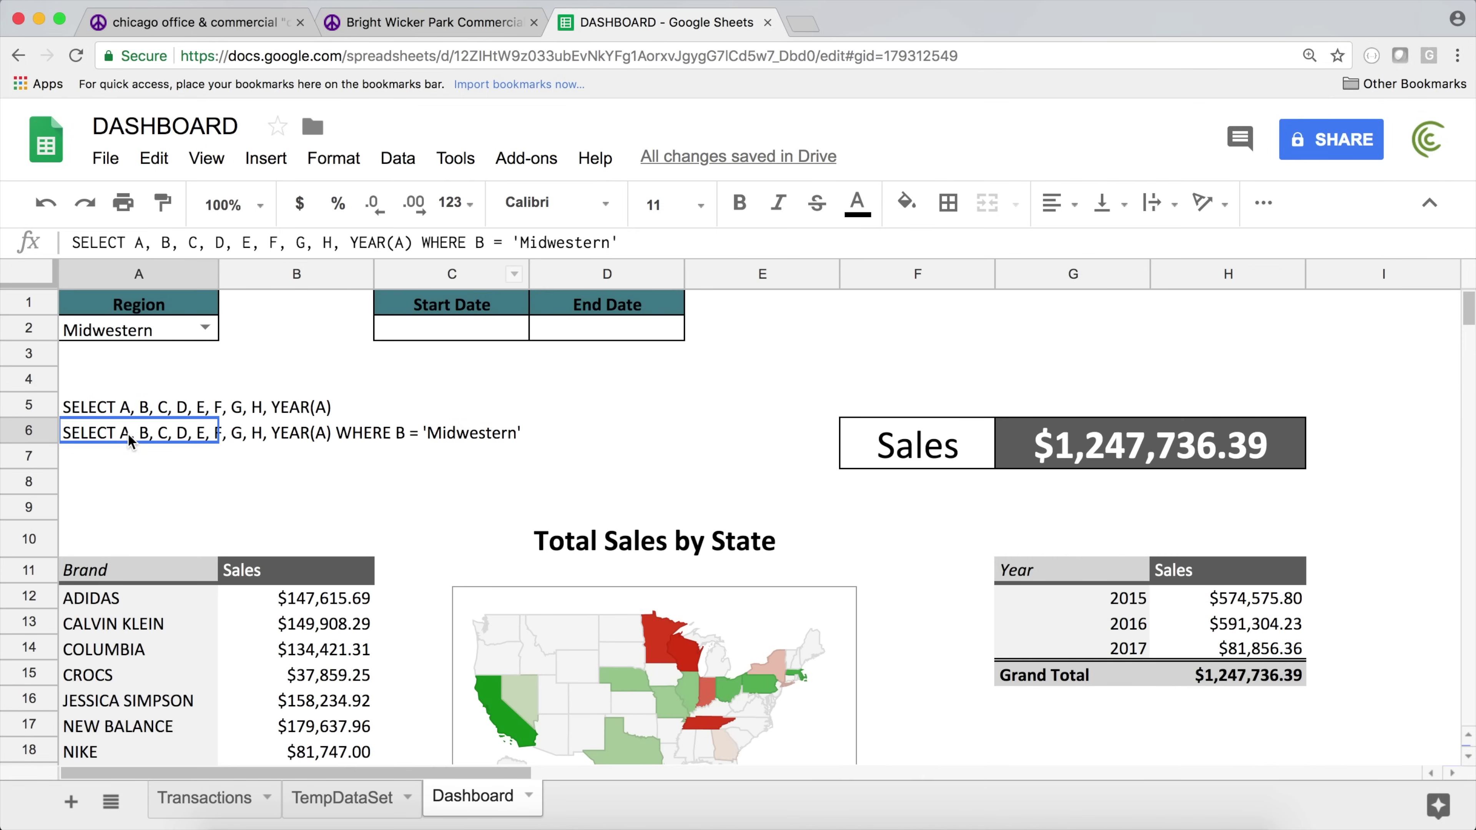
left_click(487, 242)
key("BackSpace")
type("C")
key("Return")
- Look over the TempDataSet and Transactions sheets, then return to the Dashboard
left_click(360, 796)
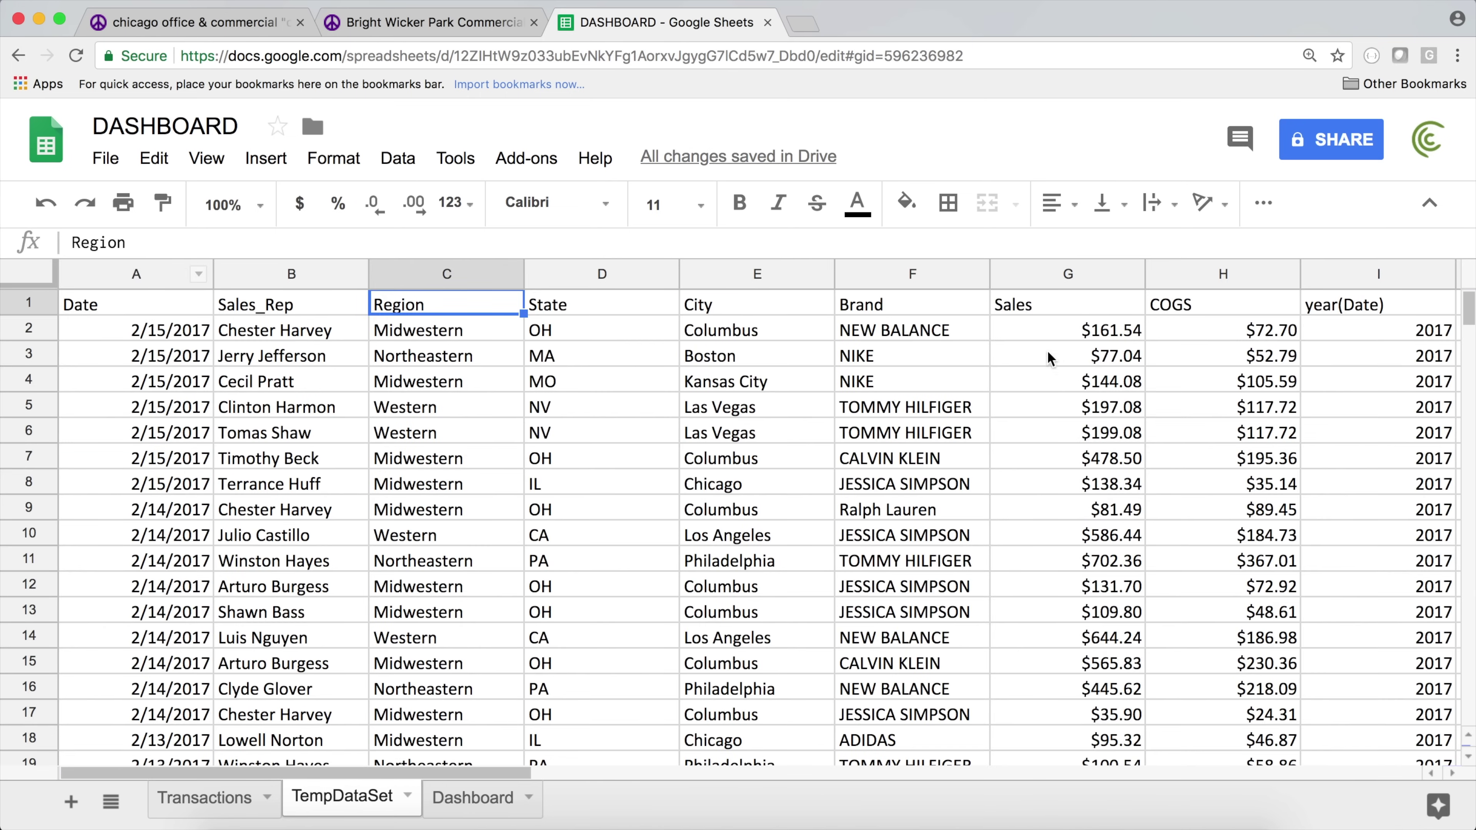
left_click(203, 798)
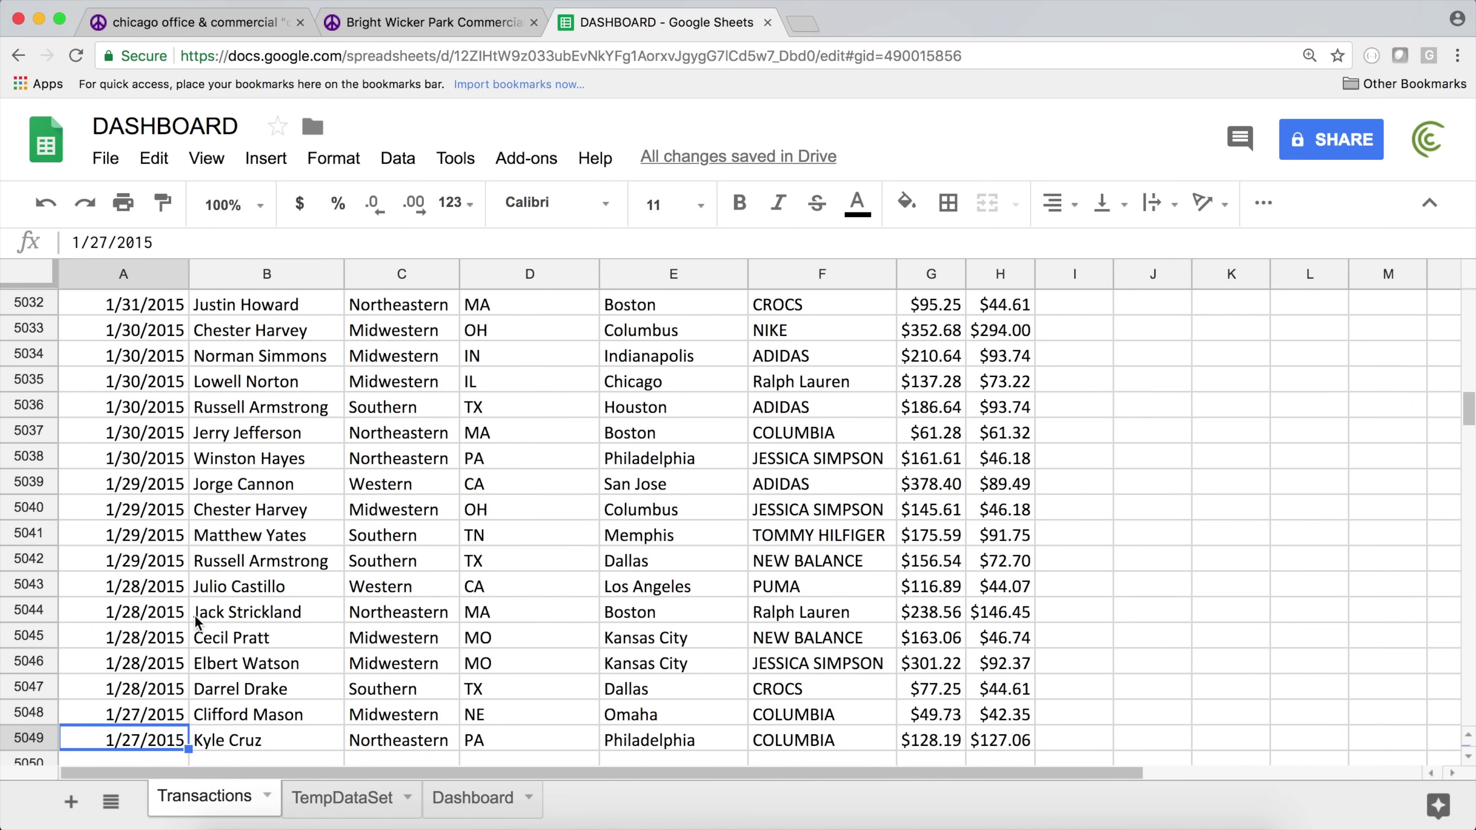
left_click(179, 388)
key("super+Up")
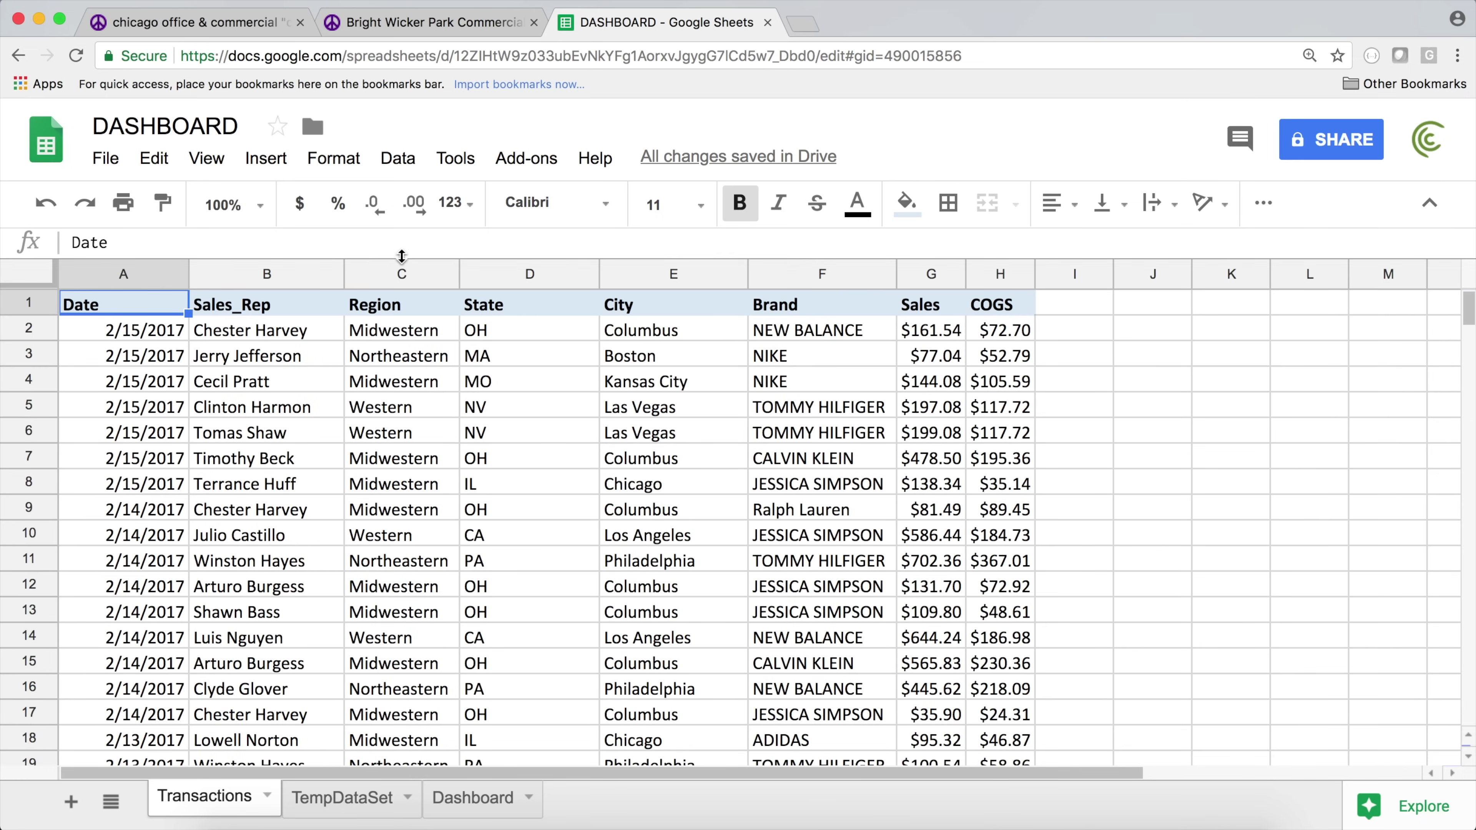
left_click(299, 797)
left_click(476, 798)
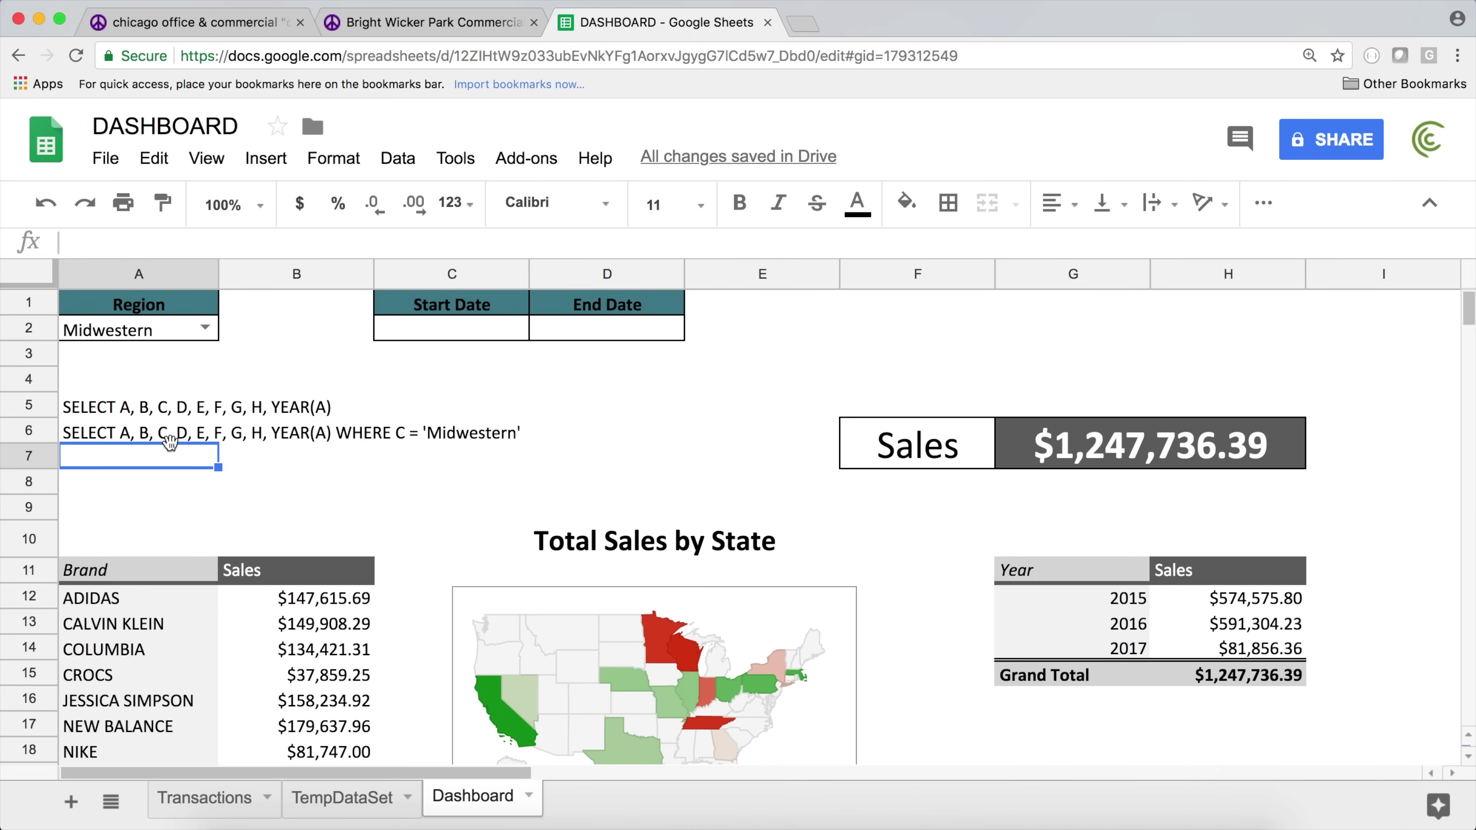
- Paste A6's Midwestern query over the SELECT string in TempDataSet's A1 QUERY formula
left_click(148, 436)
left_click(619, 243)
left_click_drag(619, 243, 63, 243)
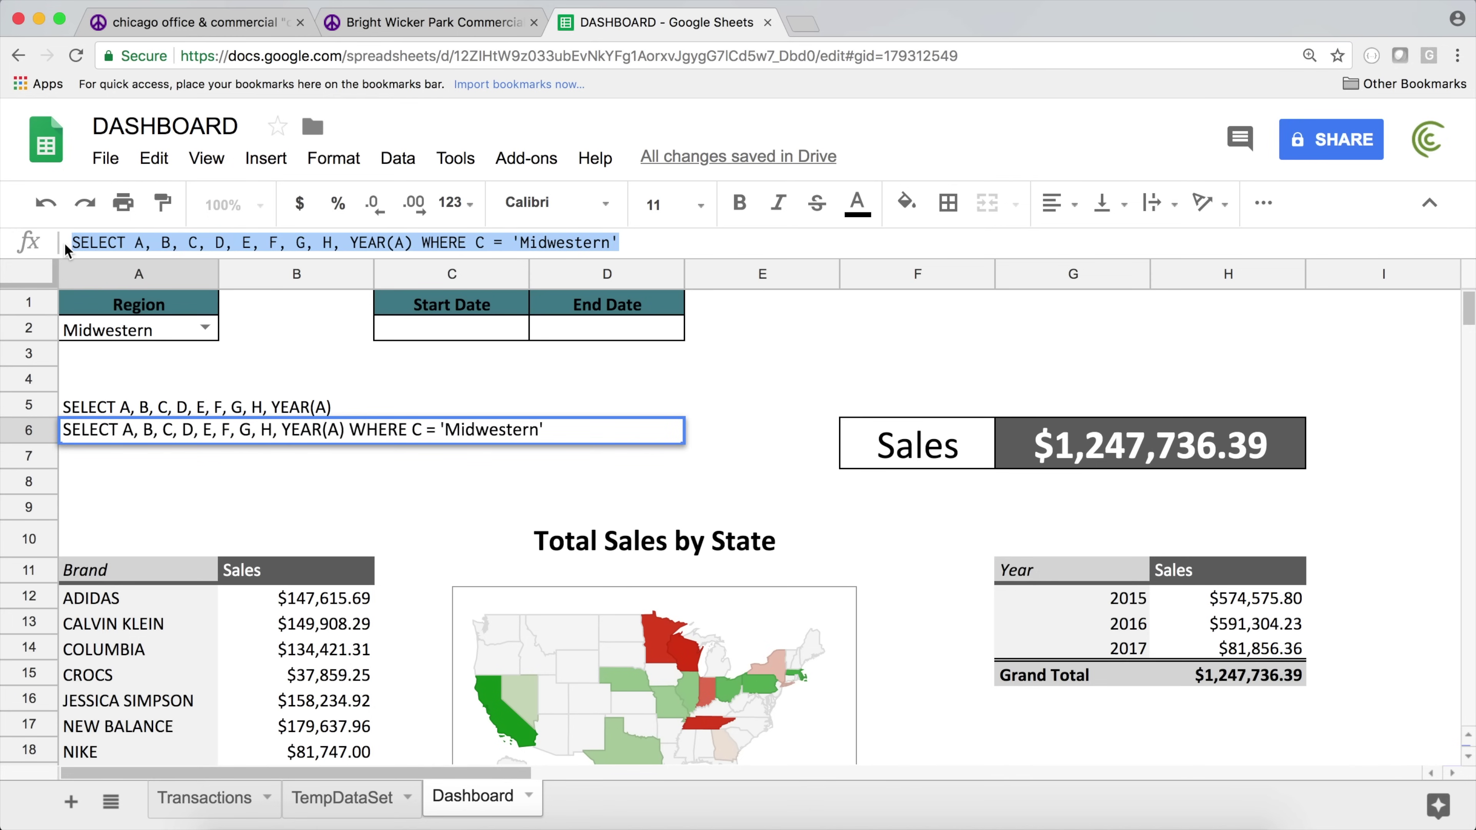
left_click(340, 811)
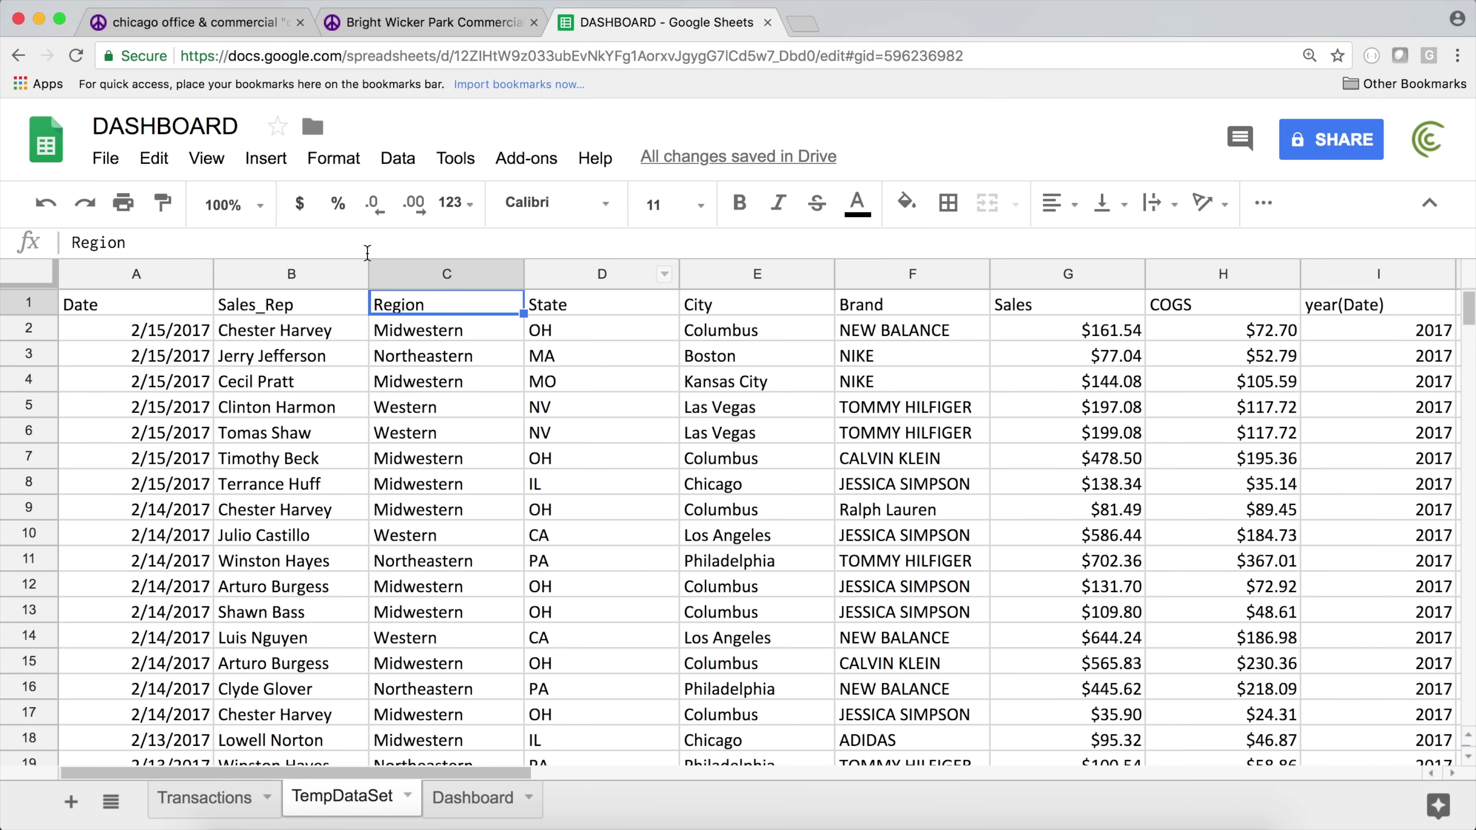
left_click(116, 314)
left_click_drag(306, 241, 644, 238)
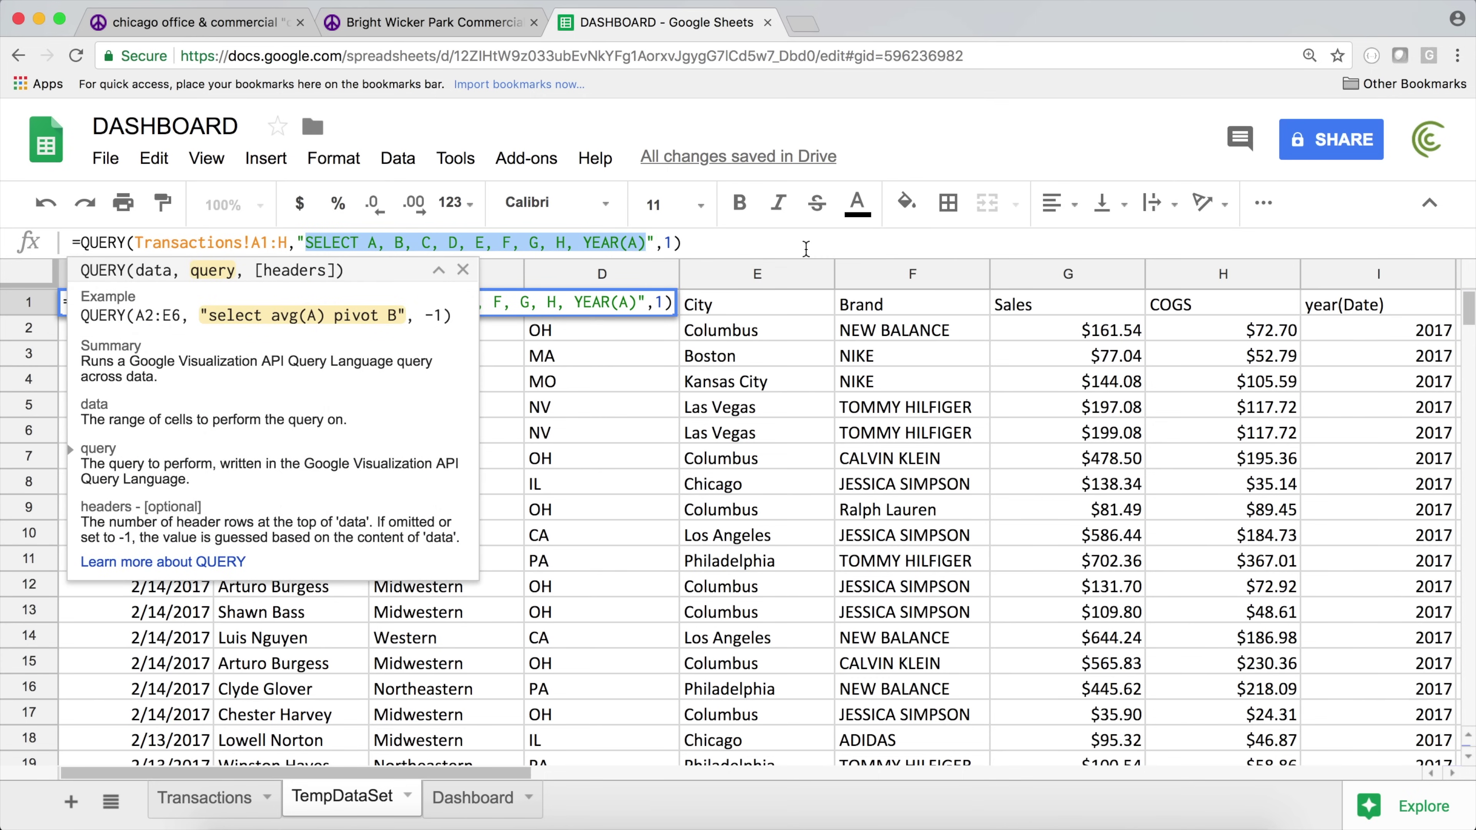
key("ctrl+v")
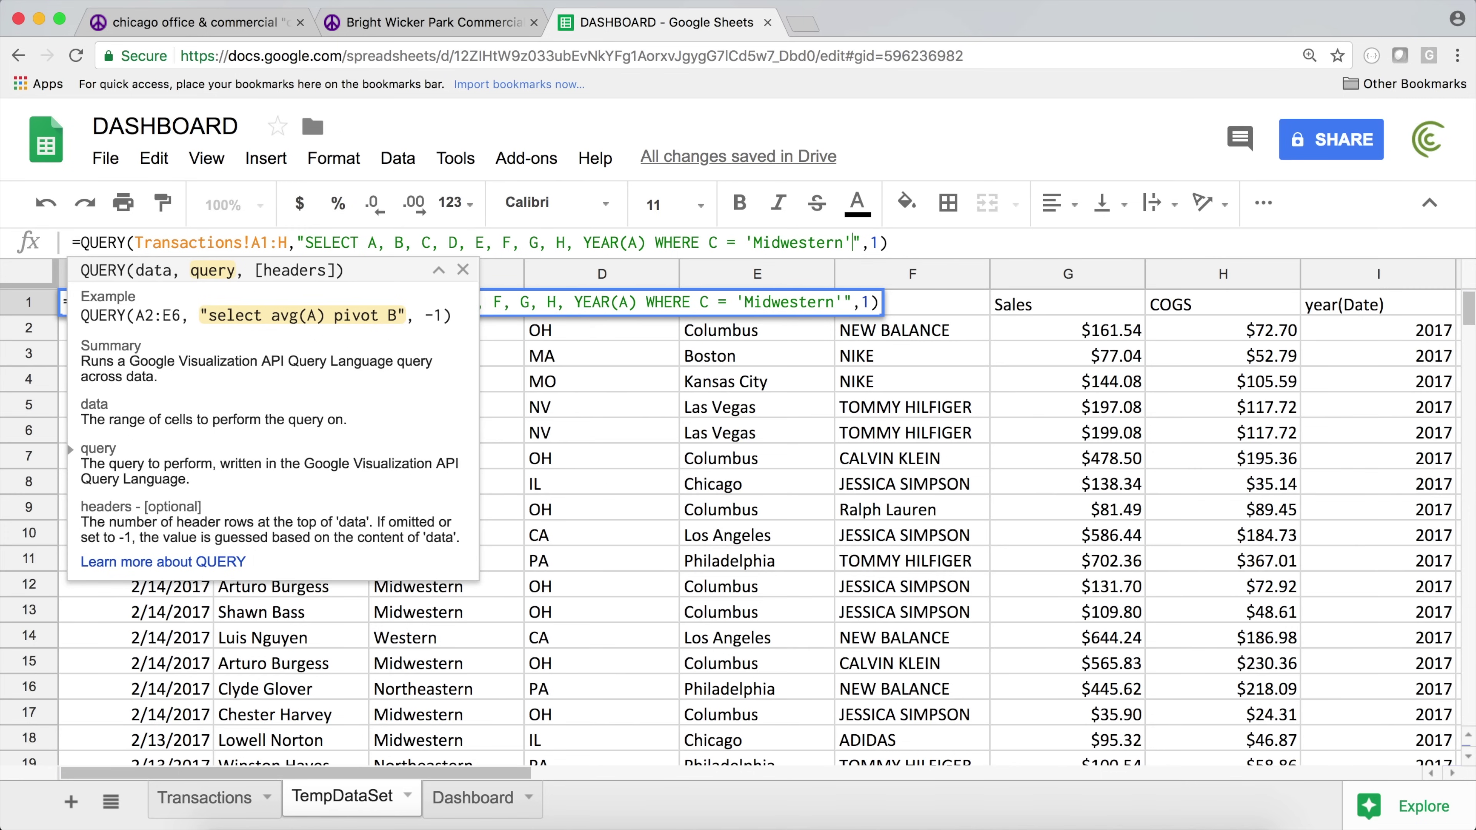
key("Return")
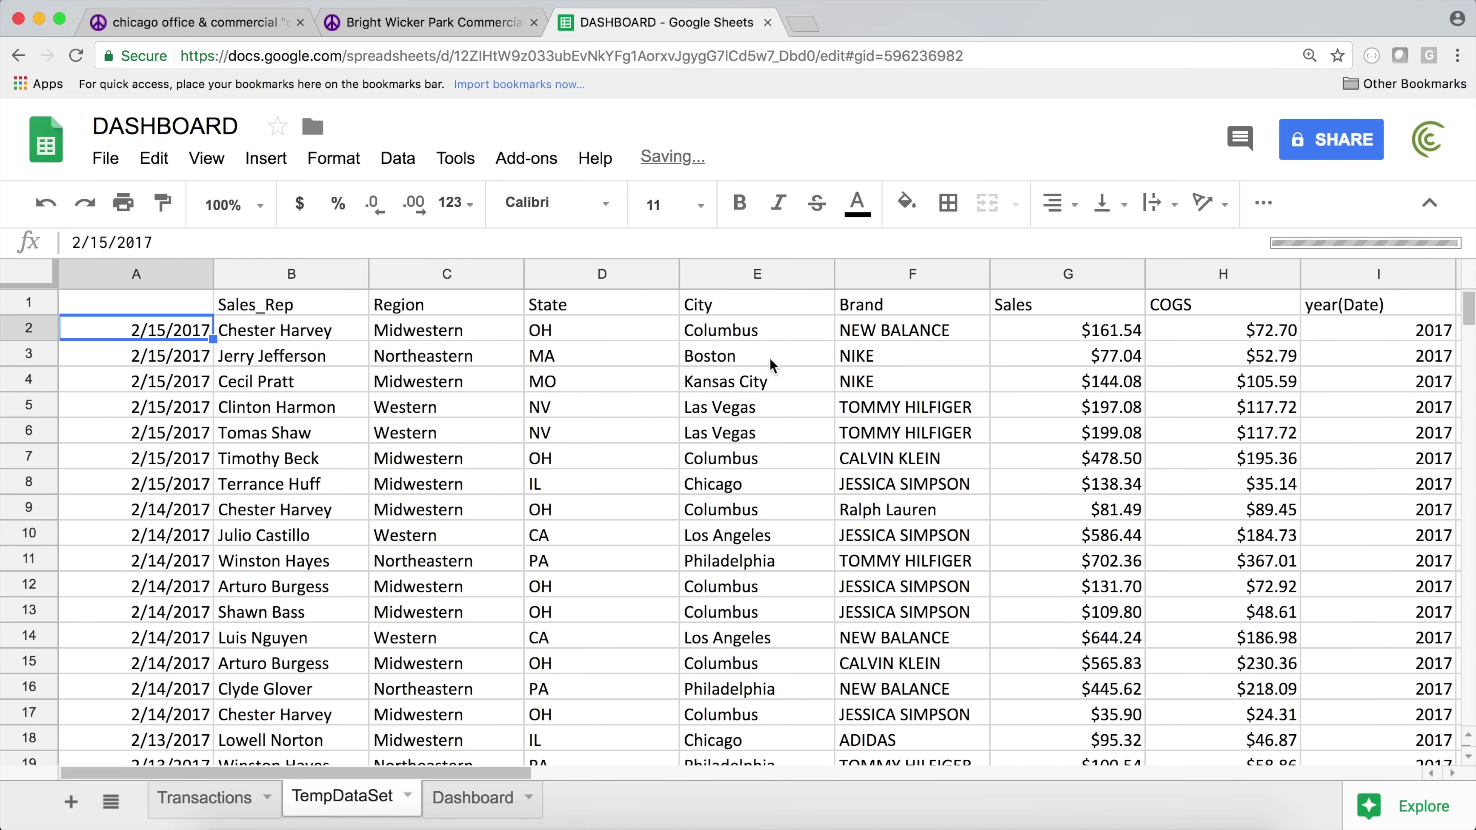
left_click(459, 799)
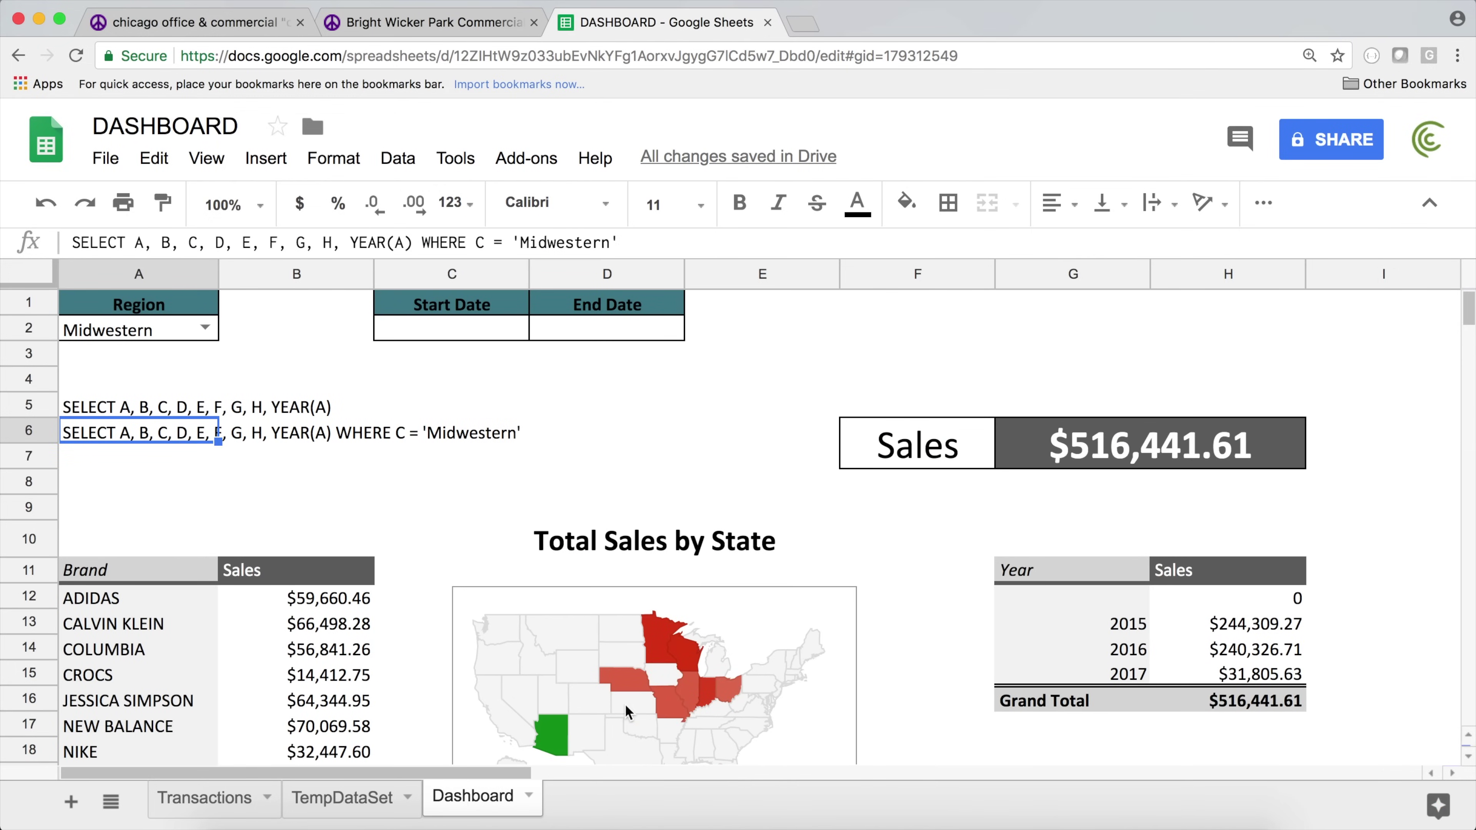
- Review the Midwestern state map totals, then open the Year pivot table's editor
left_click(654, 643)
scroll(555, 610, "down", 2)
left_click(558, 628)
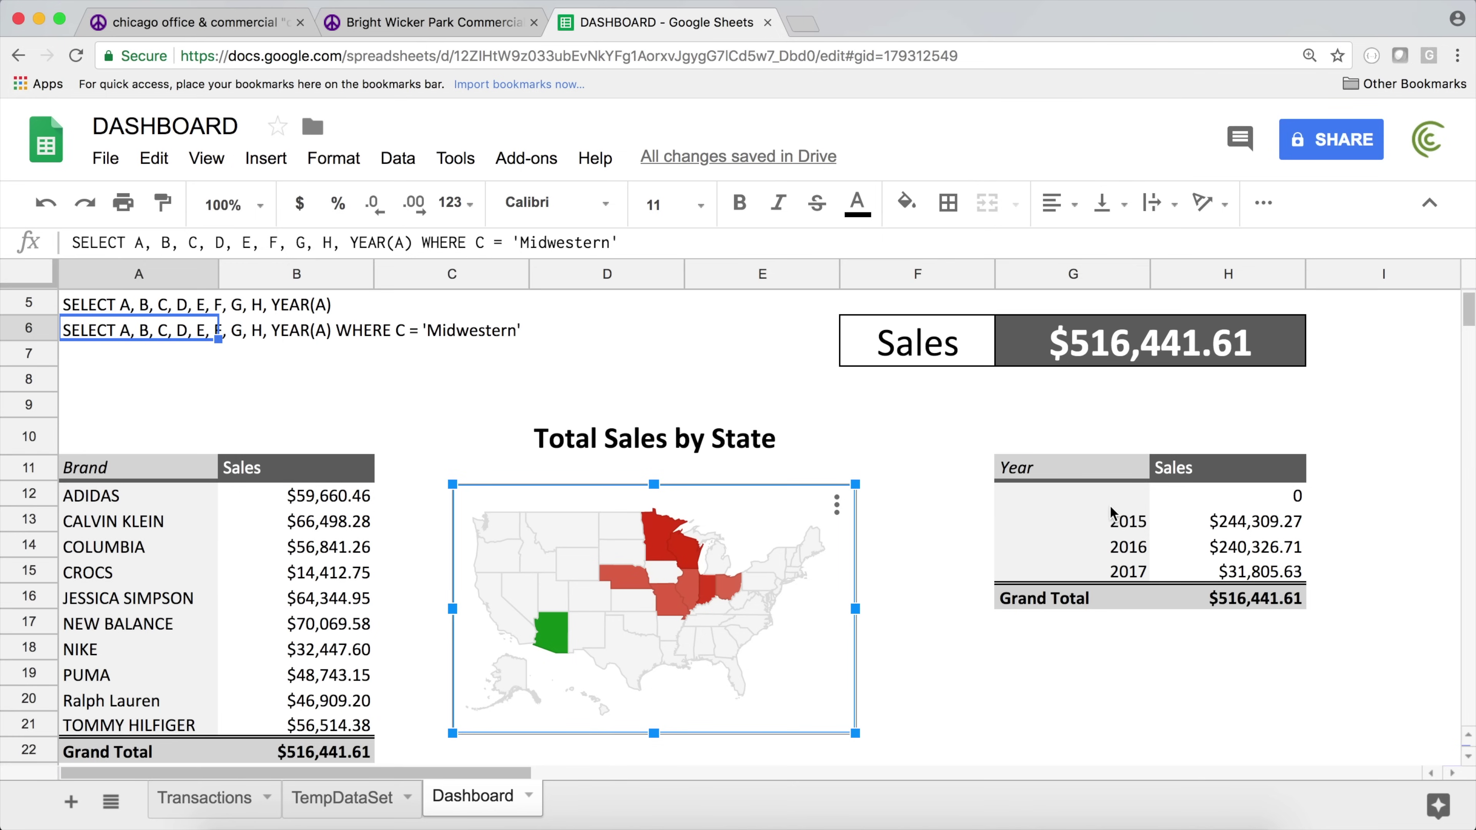
scroll(619, 511, "down", 10)
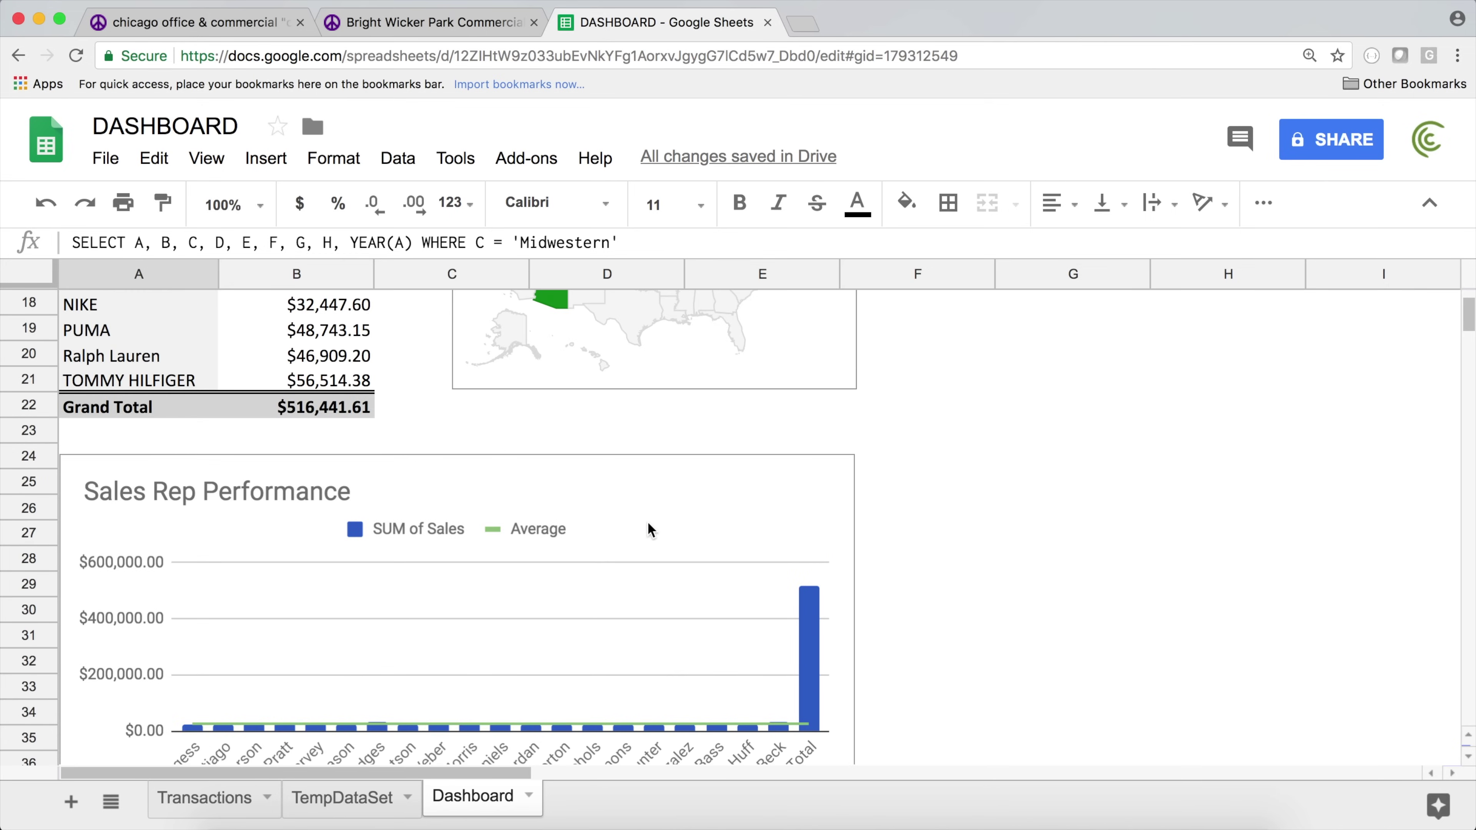
scroll(639, 523, "down", 2)
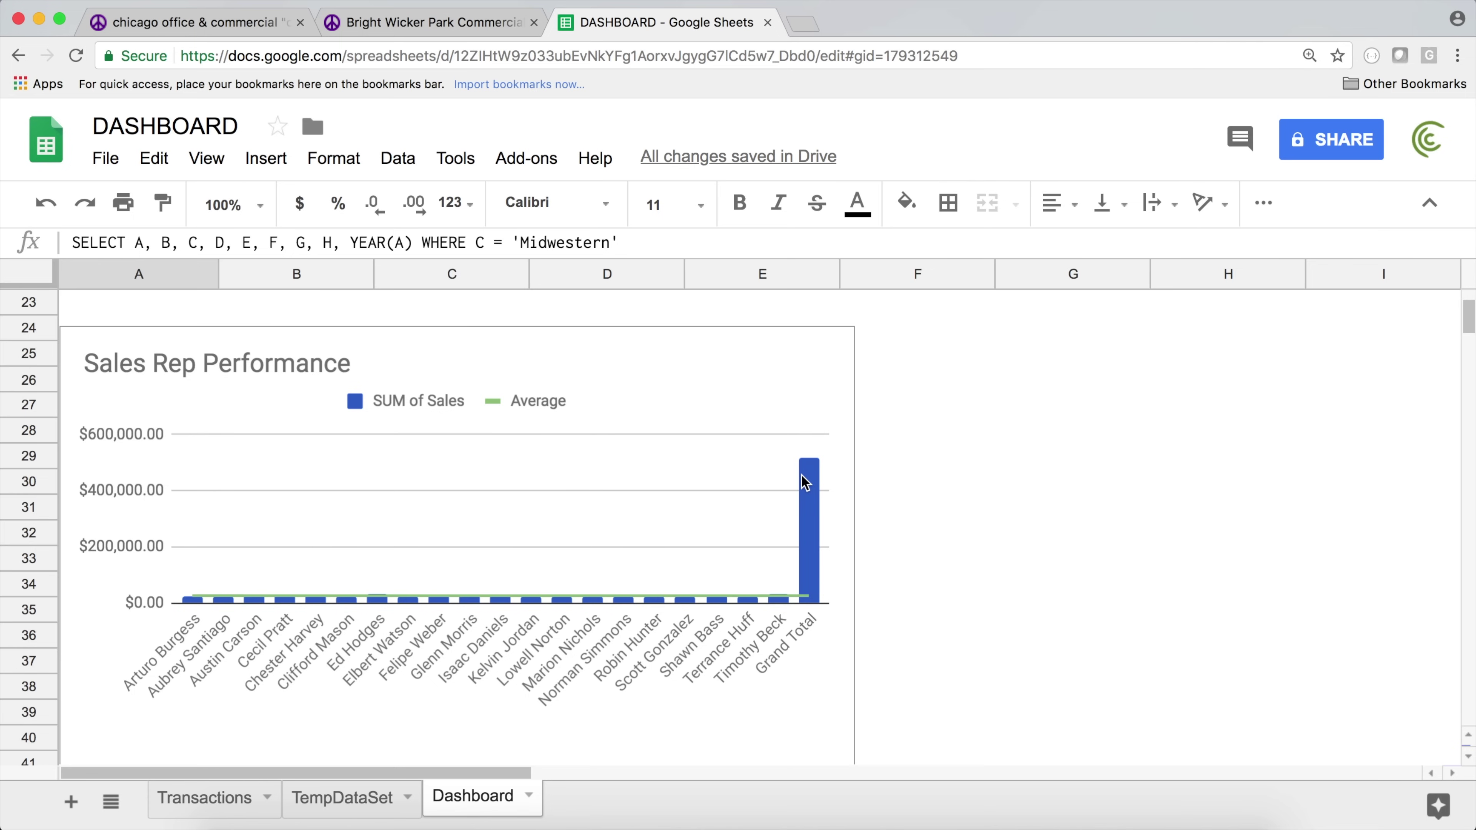
scroll(541, 432, "up", 10)
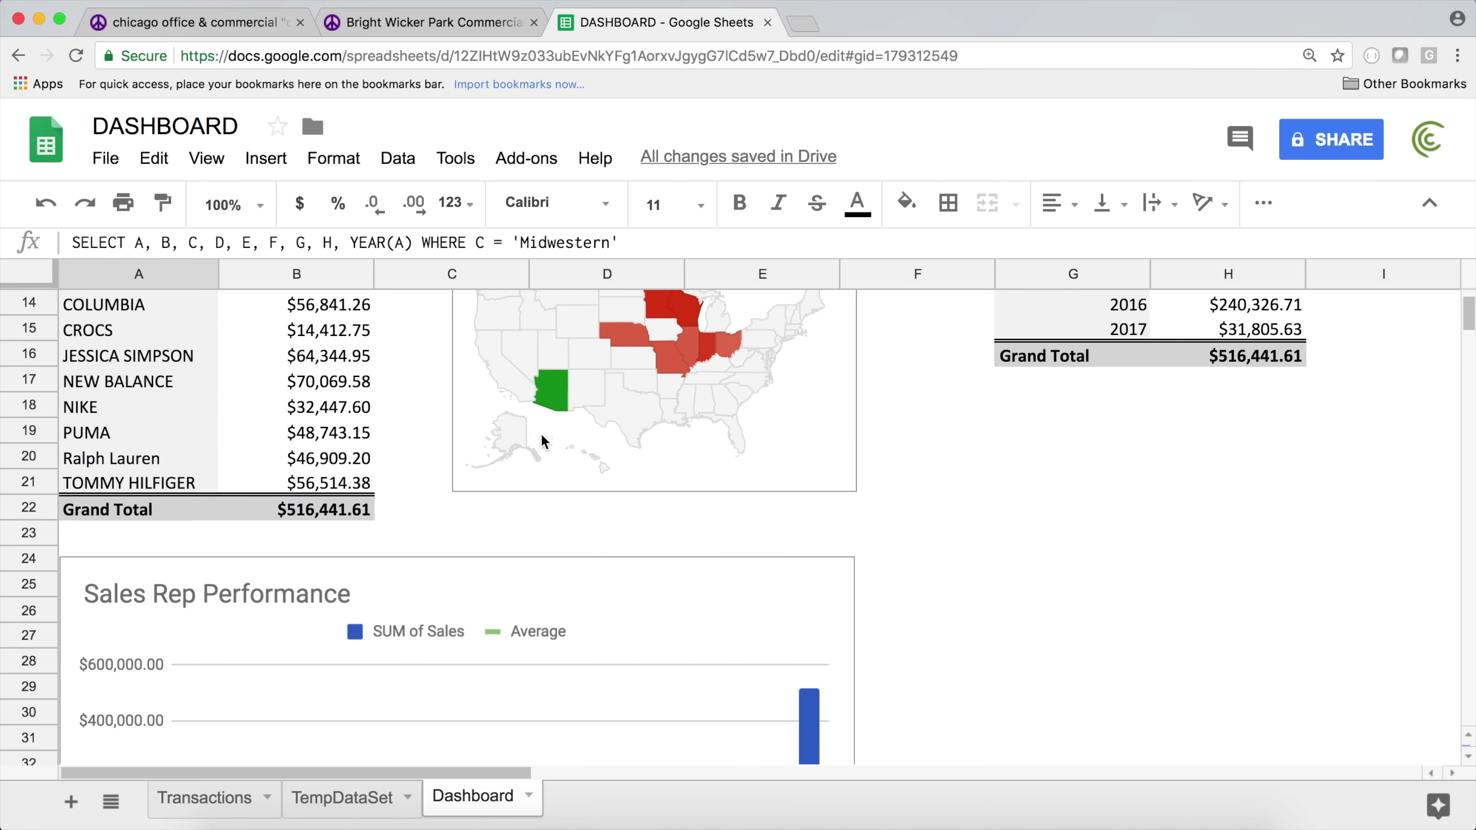
scroll(545, 448, "down", 10)
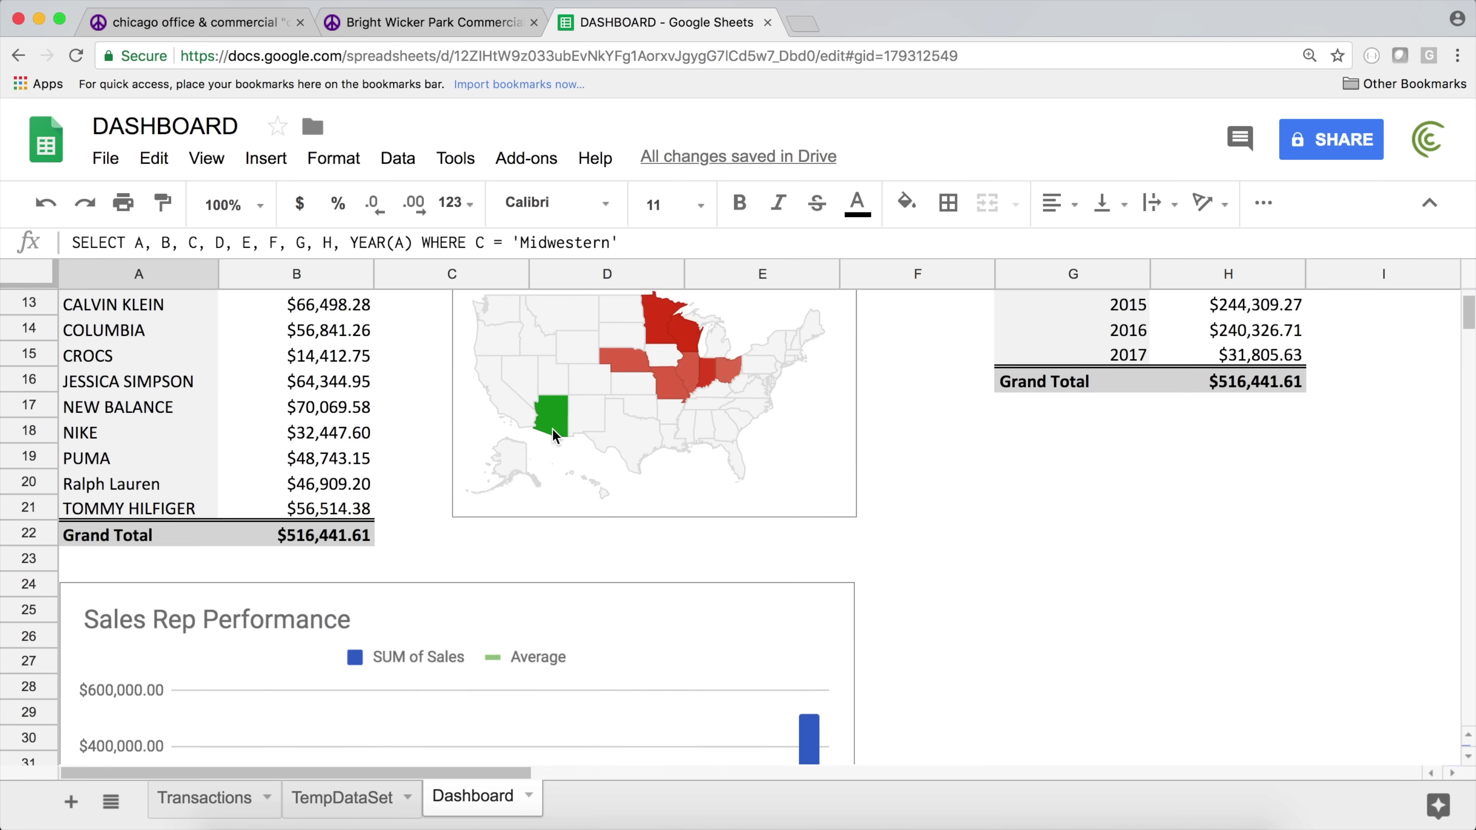
scroll(553, 430, "up", 10)
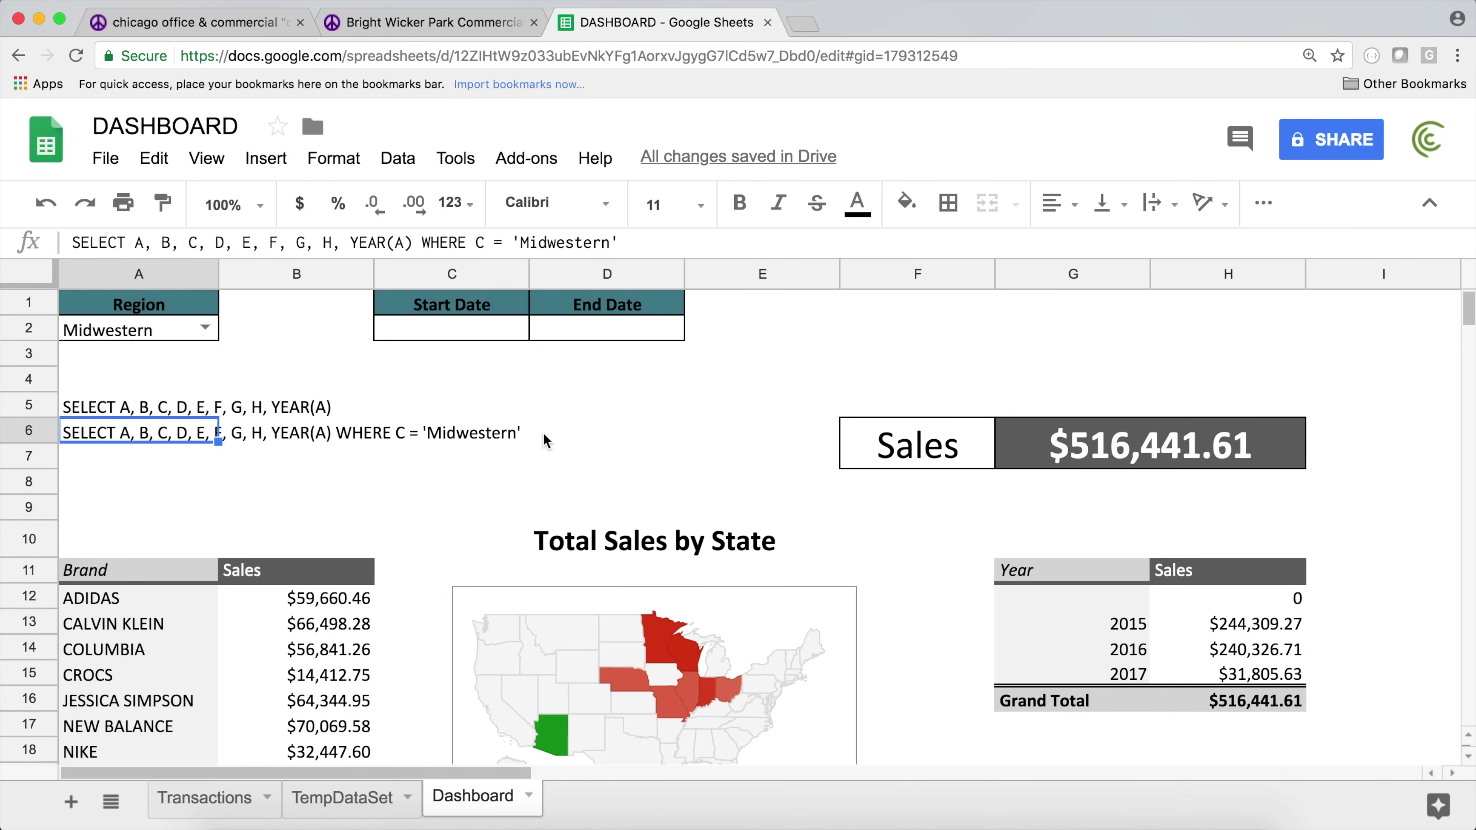
scroll(544, 436, "down", 1)
scroll(544, 436, "up", 1)
left_click(943, 632)
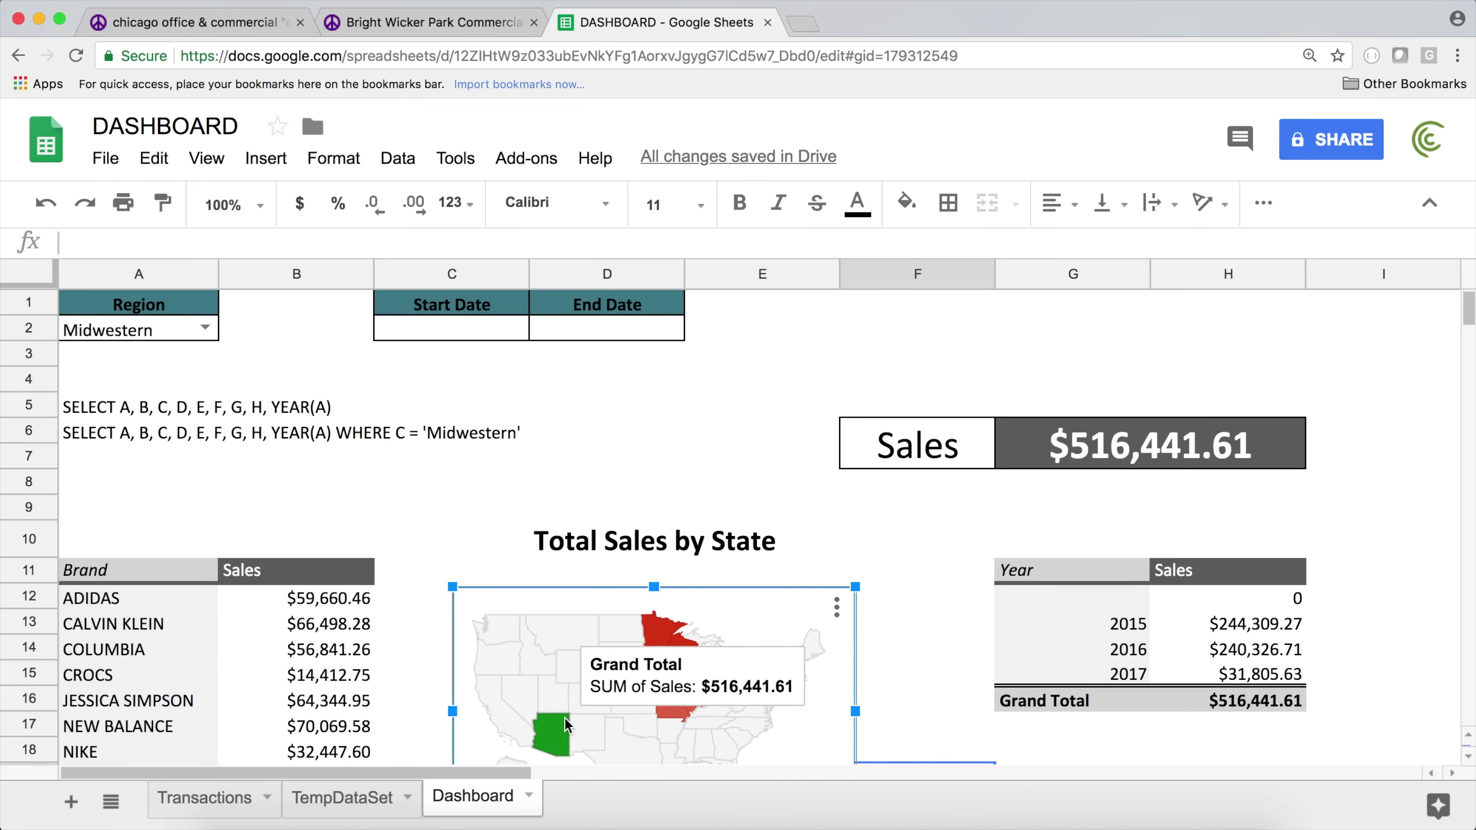
left_click(553, 736)
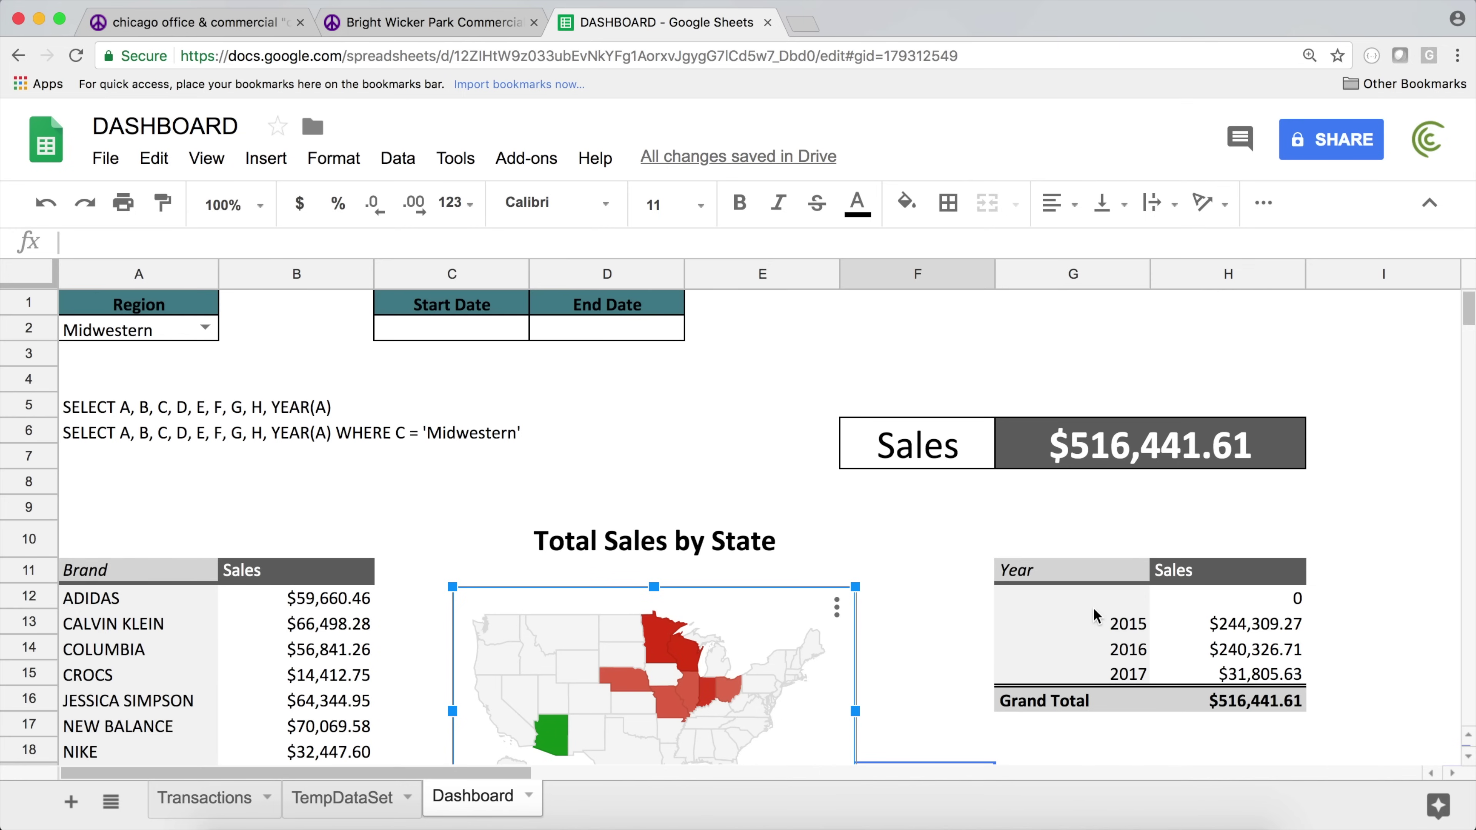
left_click(1095, 597)
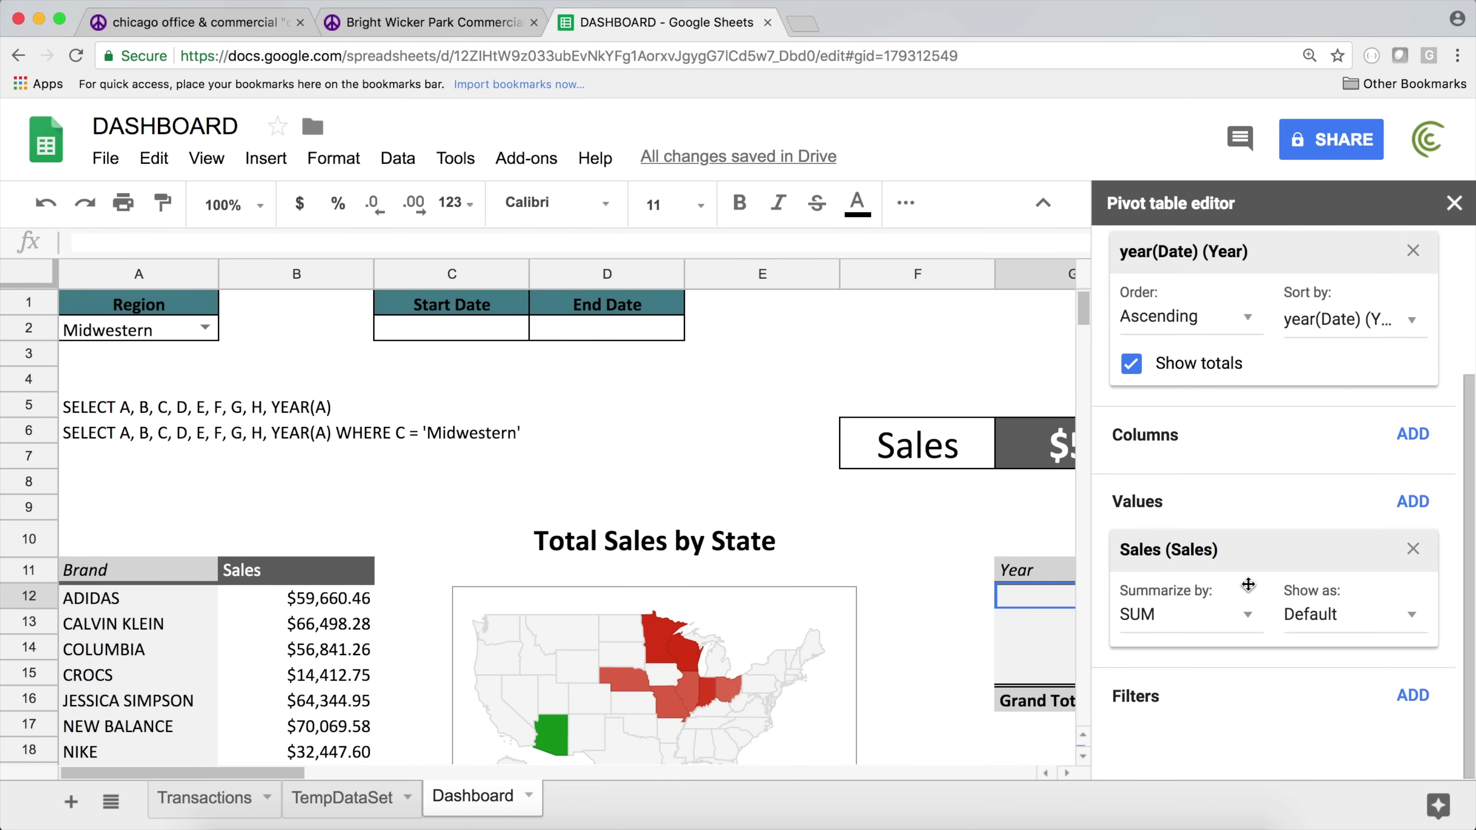
- Add a year(Date) filter to the Year pivot that excludes (Blanks)
left_click(1411, 697)
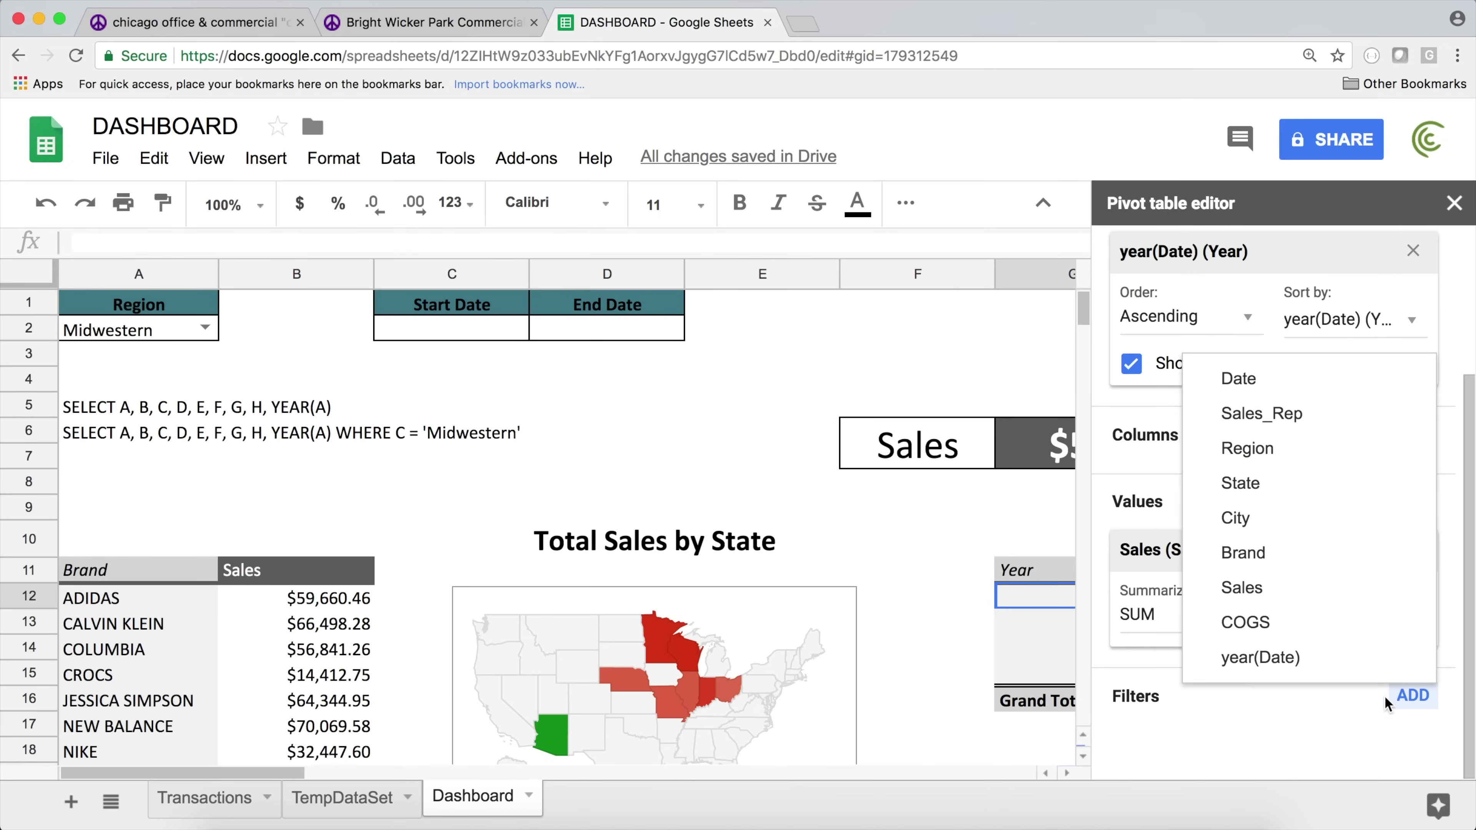
left_click(1273, 662)
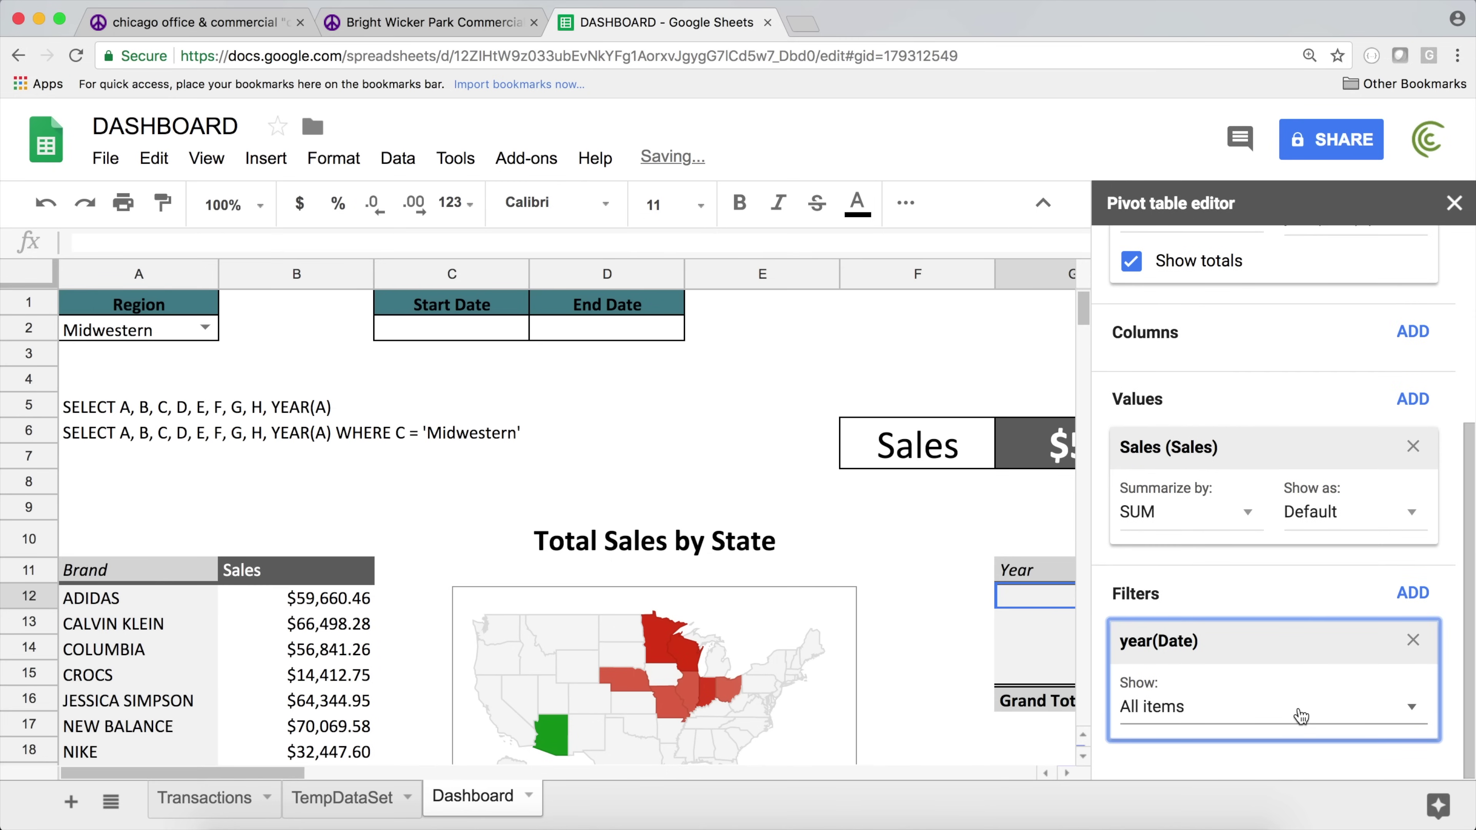
left_click(1333, 710)
left_click(1214, 457)
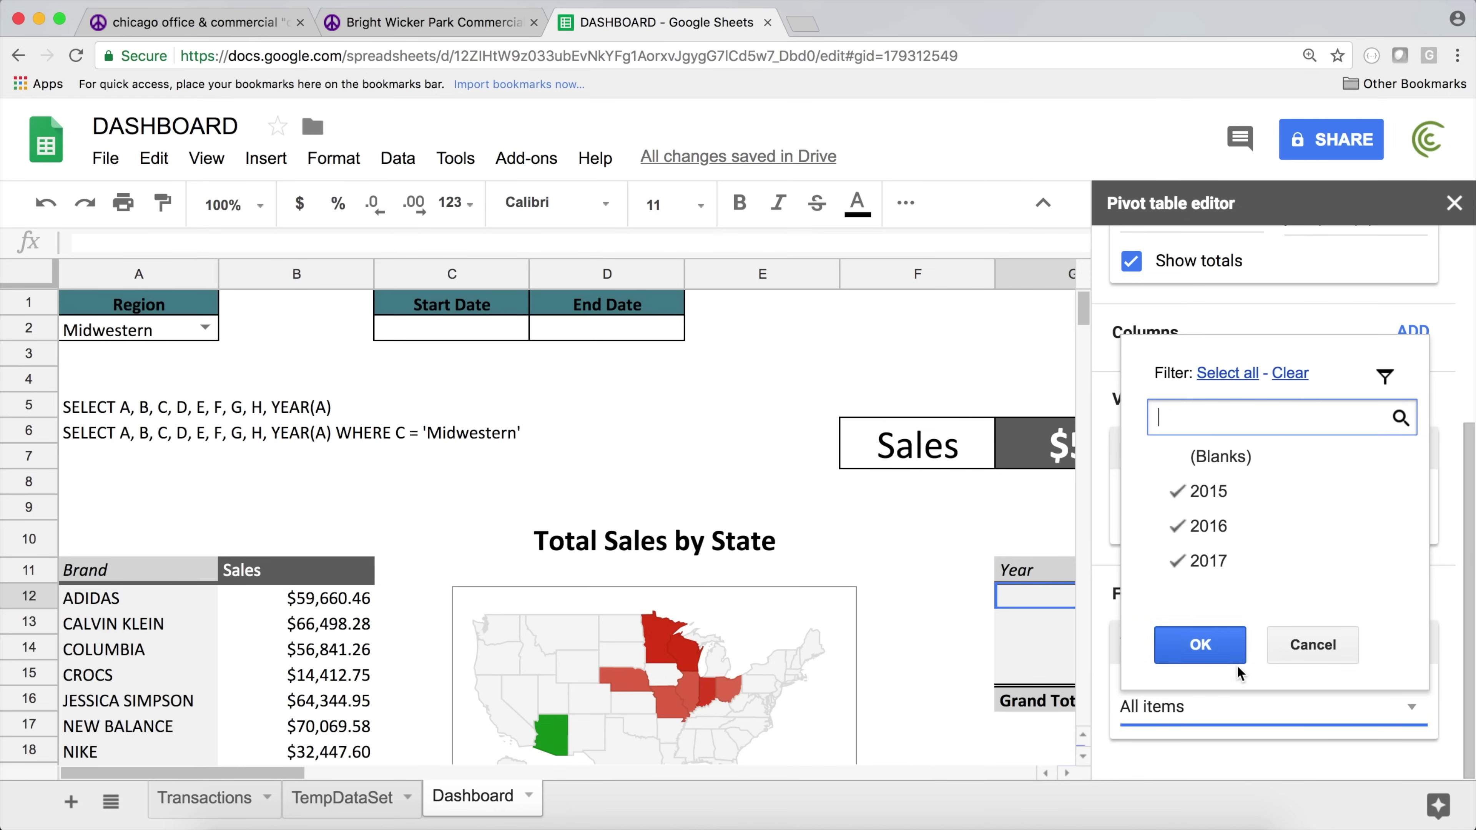
left_click(1200, 644)
left_click(1037, 515)
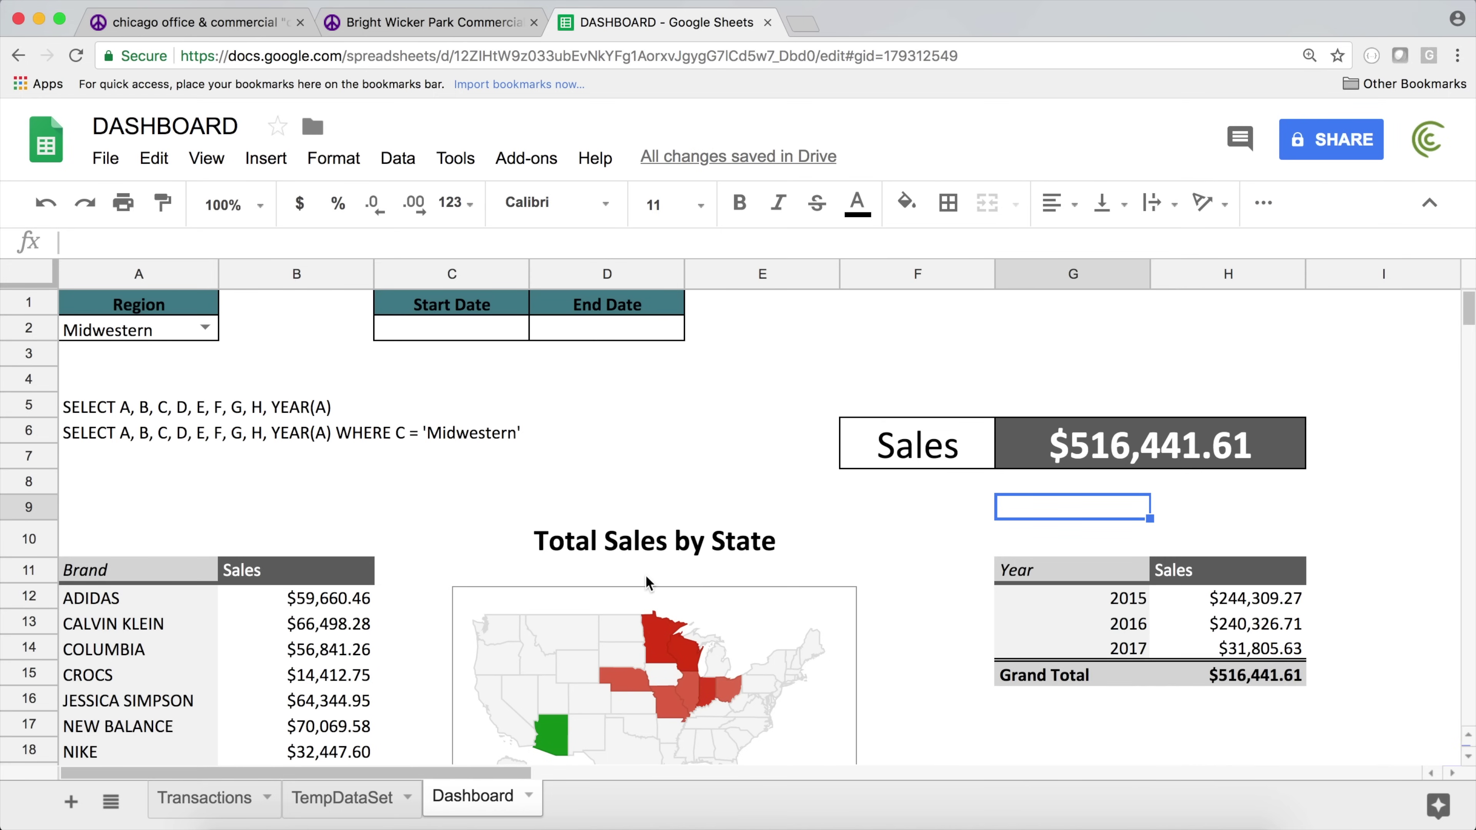
- Recheck the state map's Arizona Grand Total and begin revealing the hidden sheets
scroll(643, 573, "down", 2)
scroll(648, 564, "down", 3)
scroll(561, 602, "down", 2)
left_click(551, 554)
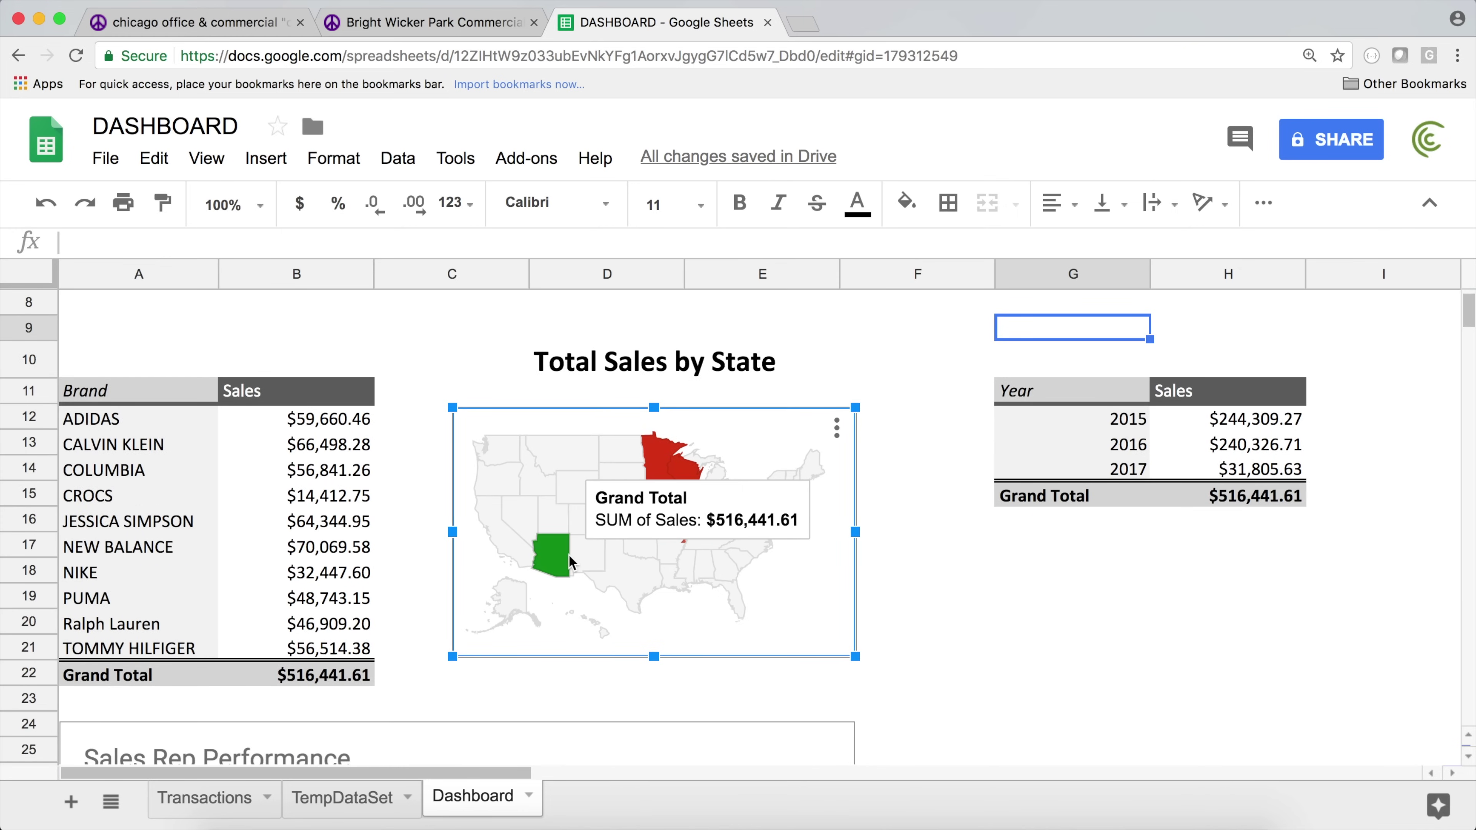
key("Escape")
scroll(446, 415, "up", 3)
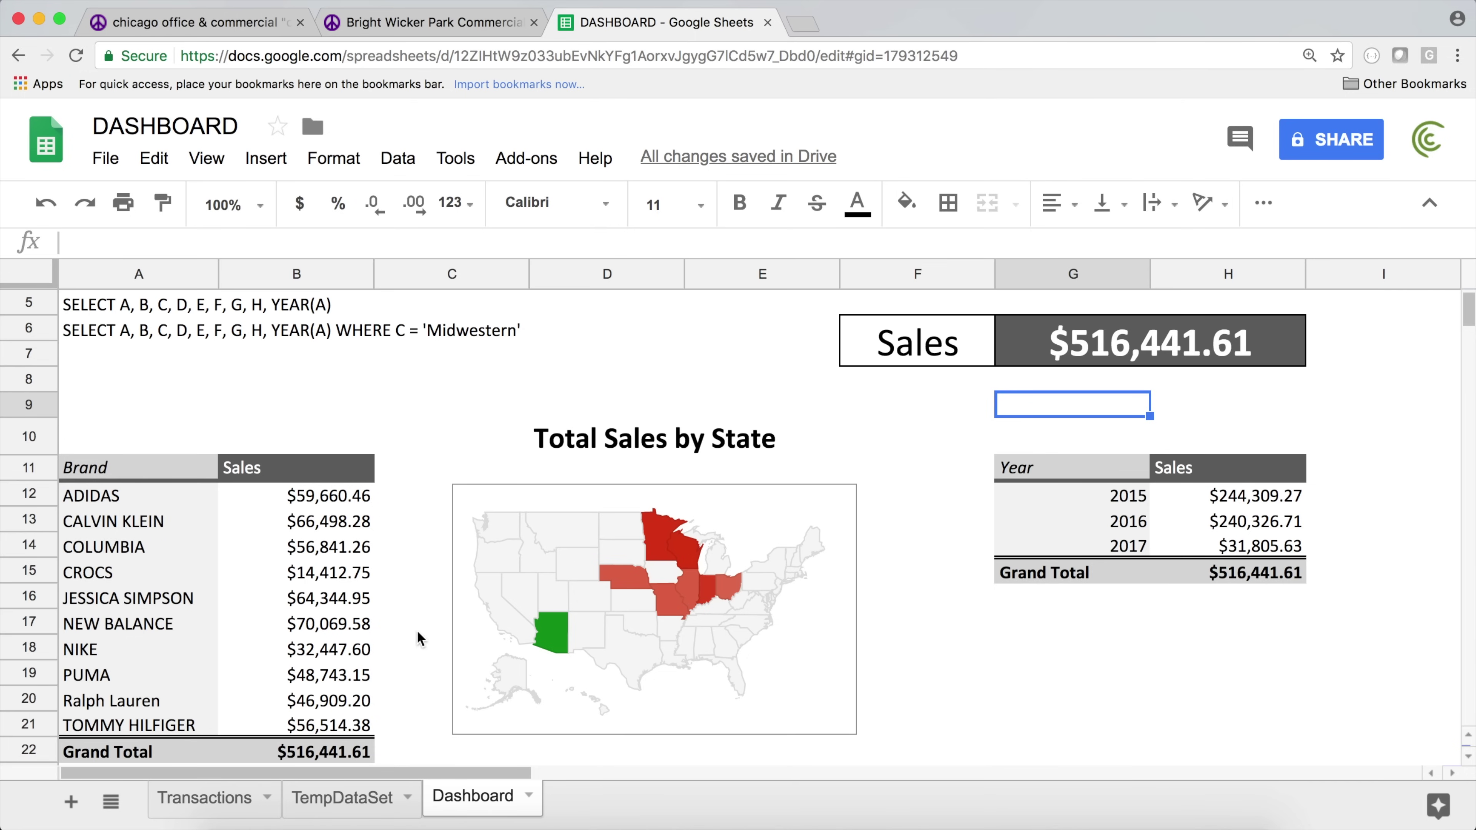
left_click(208, 159)
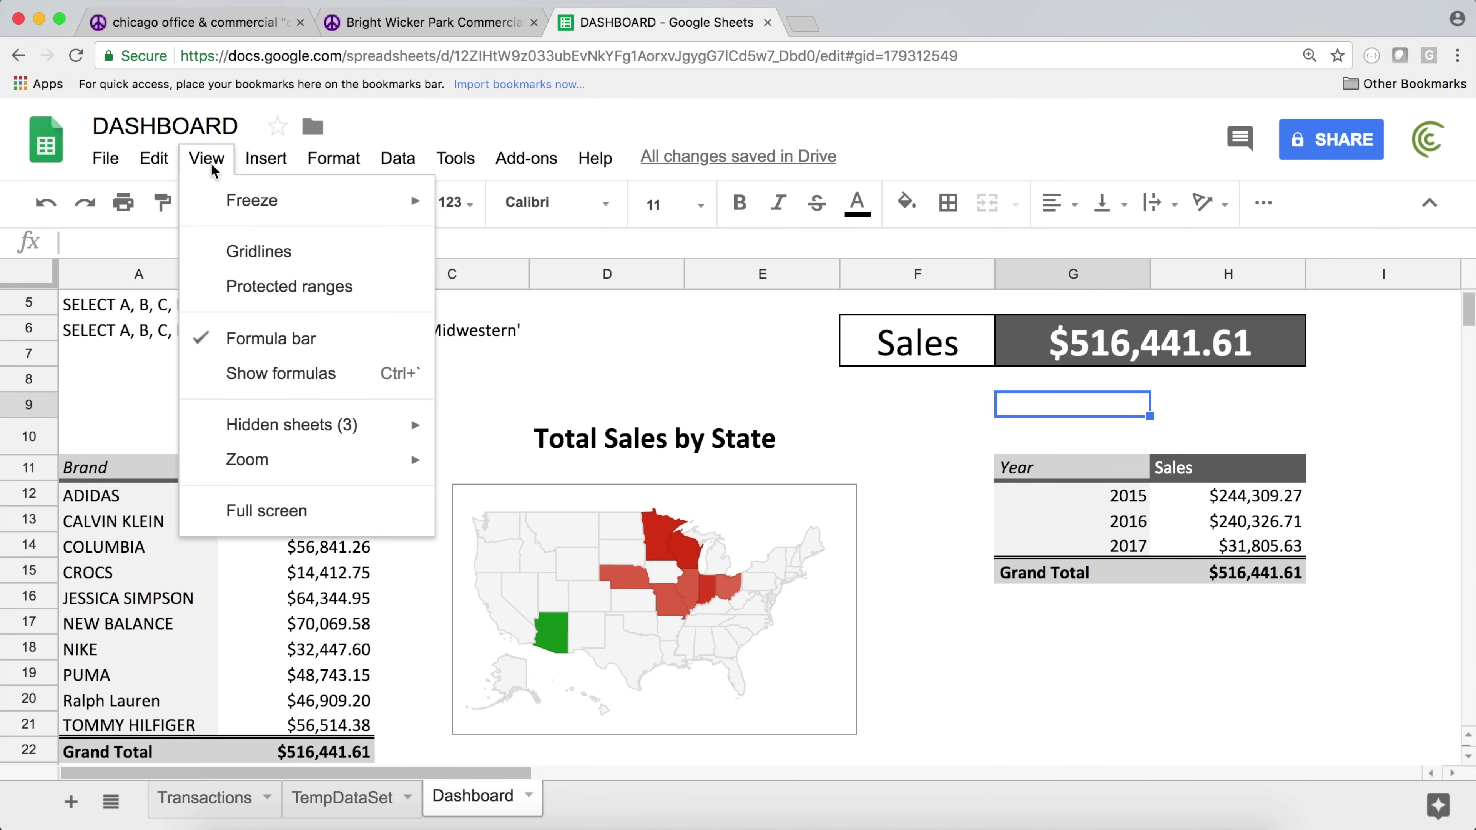
- Unhide the Pivot sales by sales Rep sheet and select its pivot table
mouse_move(379, 425)
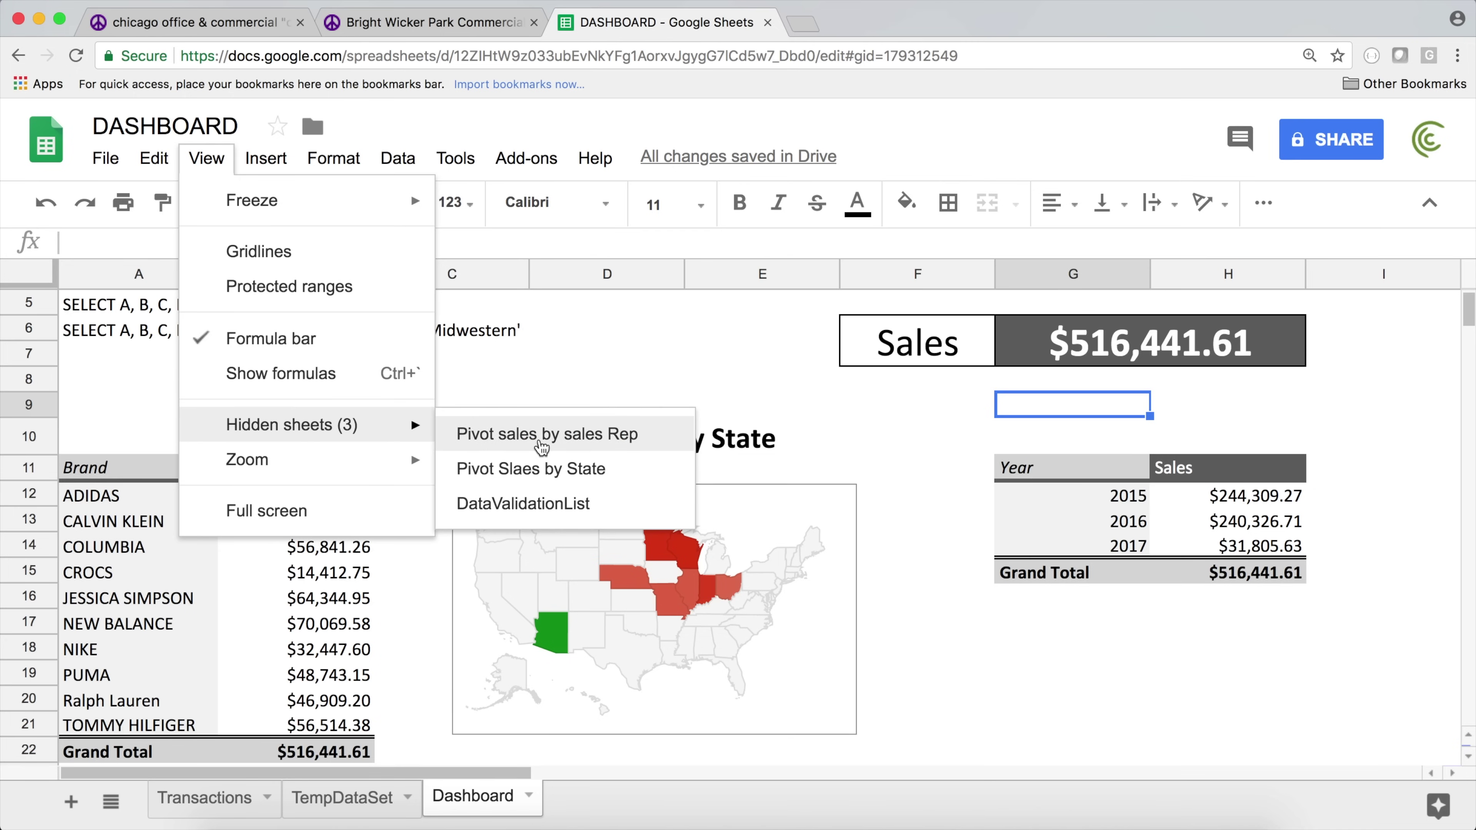
left_click(572, 451)
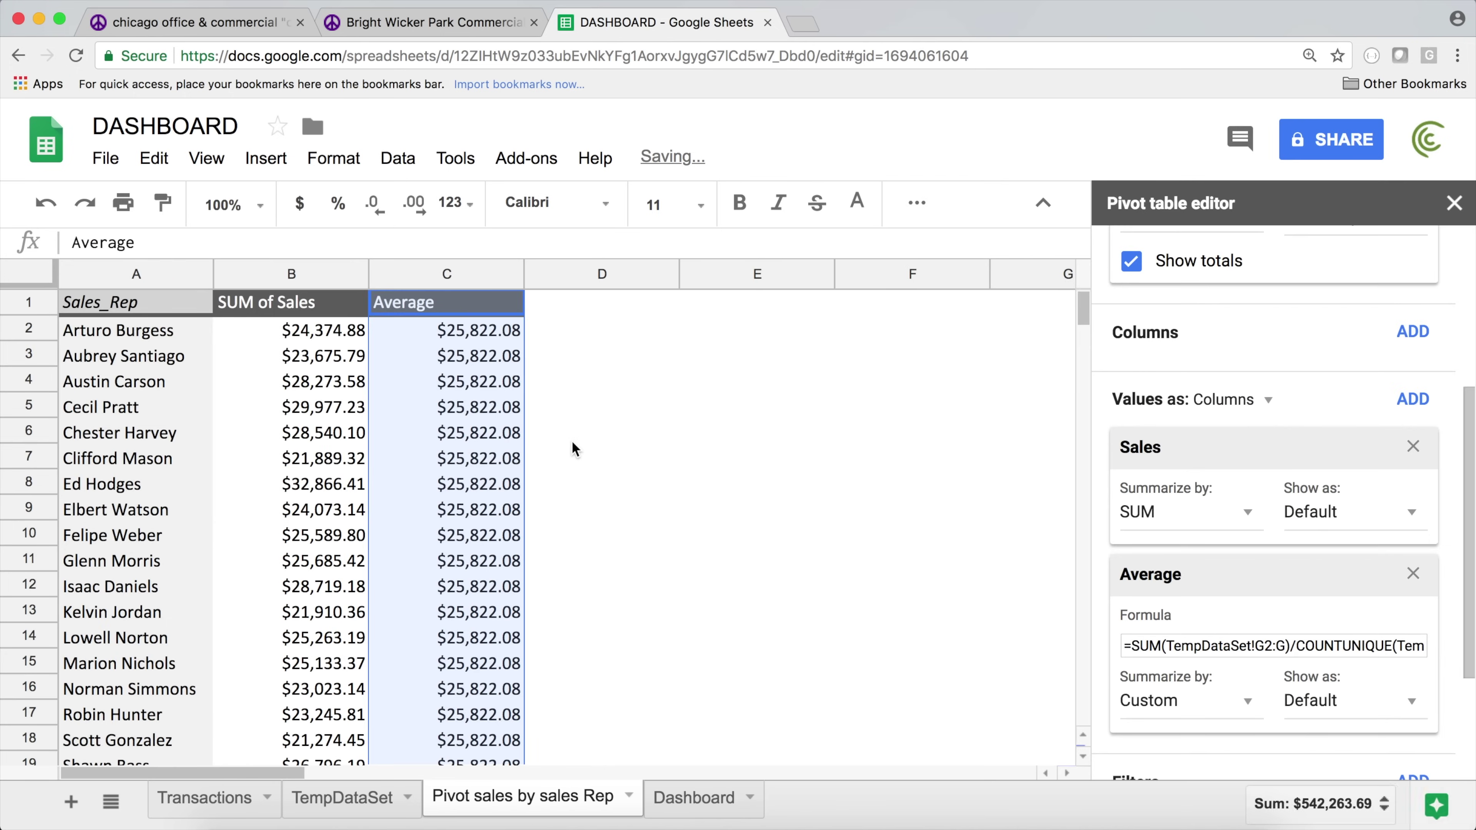
scroll(495, 397, "down", 2)
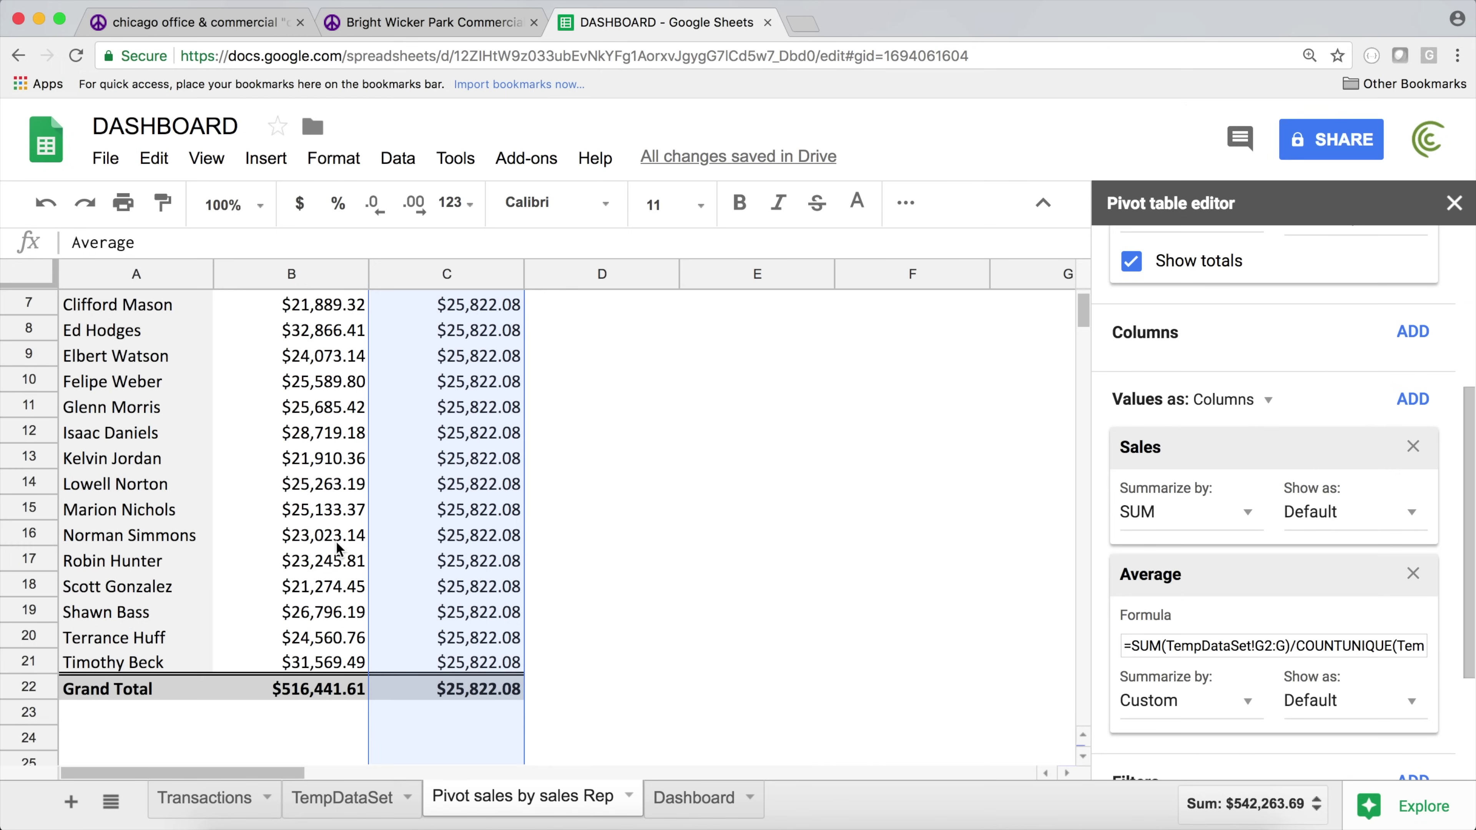
scroll(244, 445, "up", 2)
left_click_drag(145, 305, 448, 575)
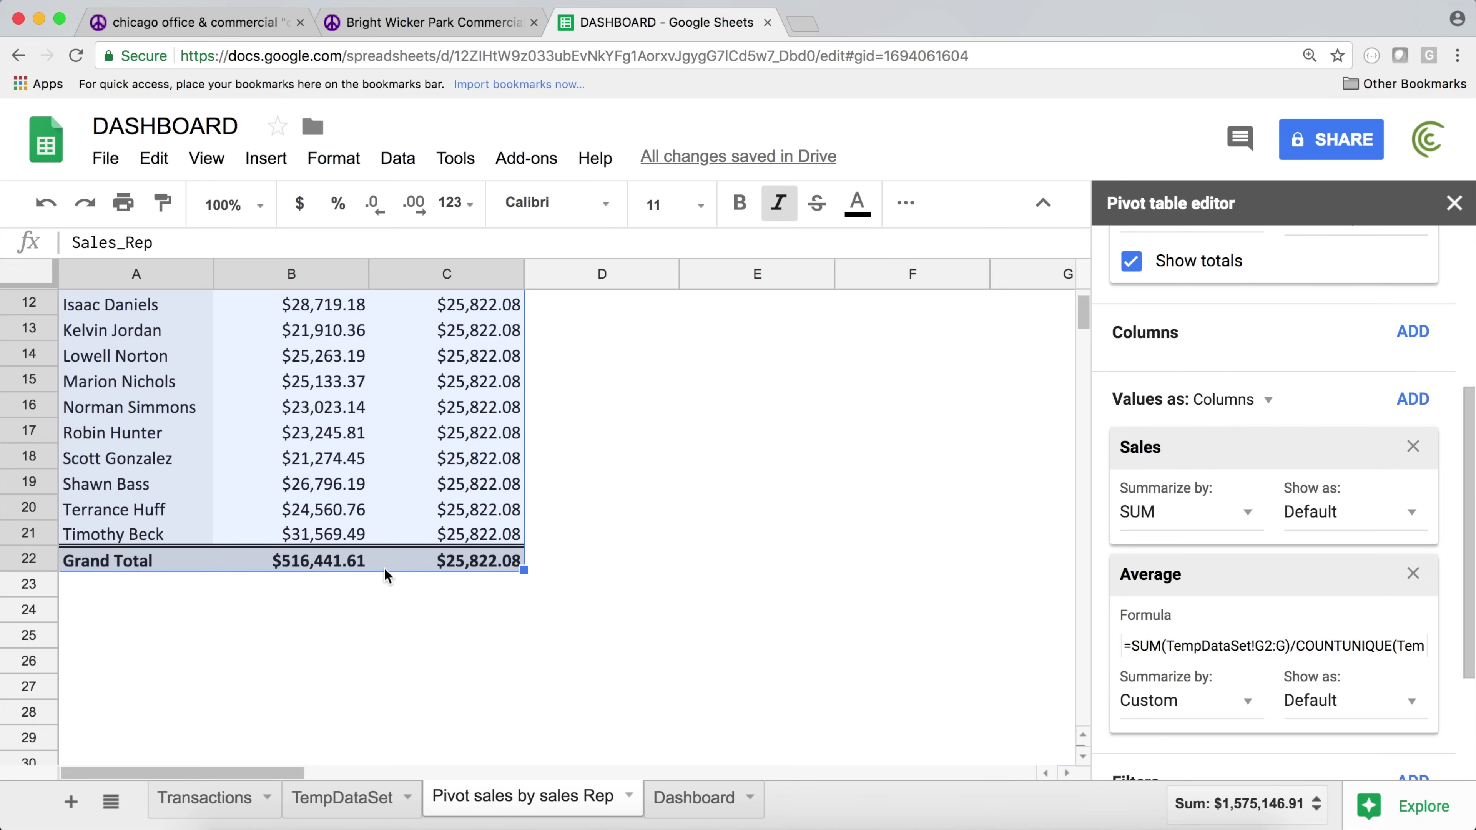
- Turn off Show totals in the sales-rep pivot table
scroll(358, 558, "up", 5)
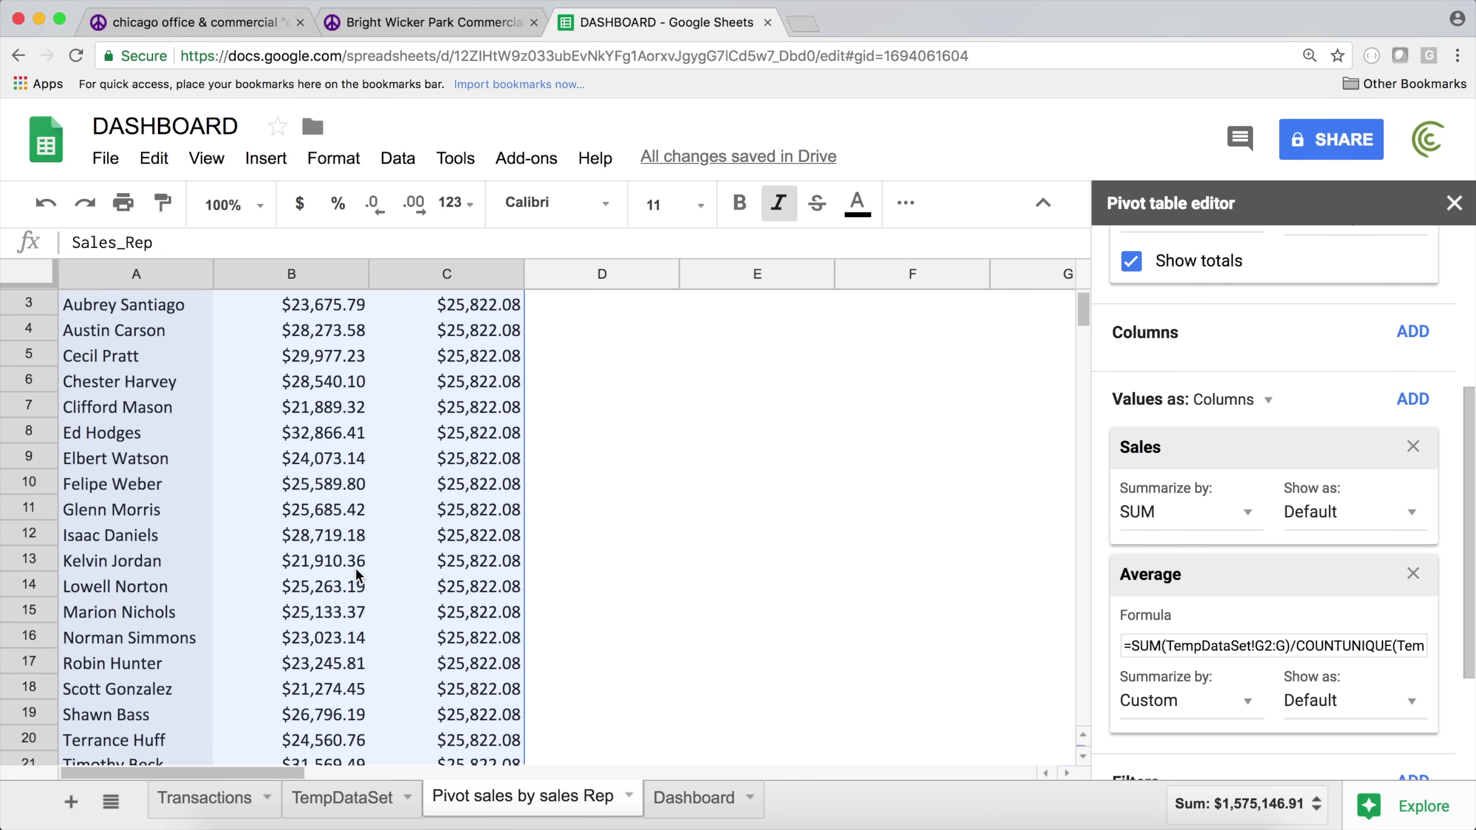
left_click(333, 458)
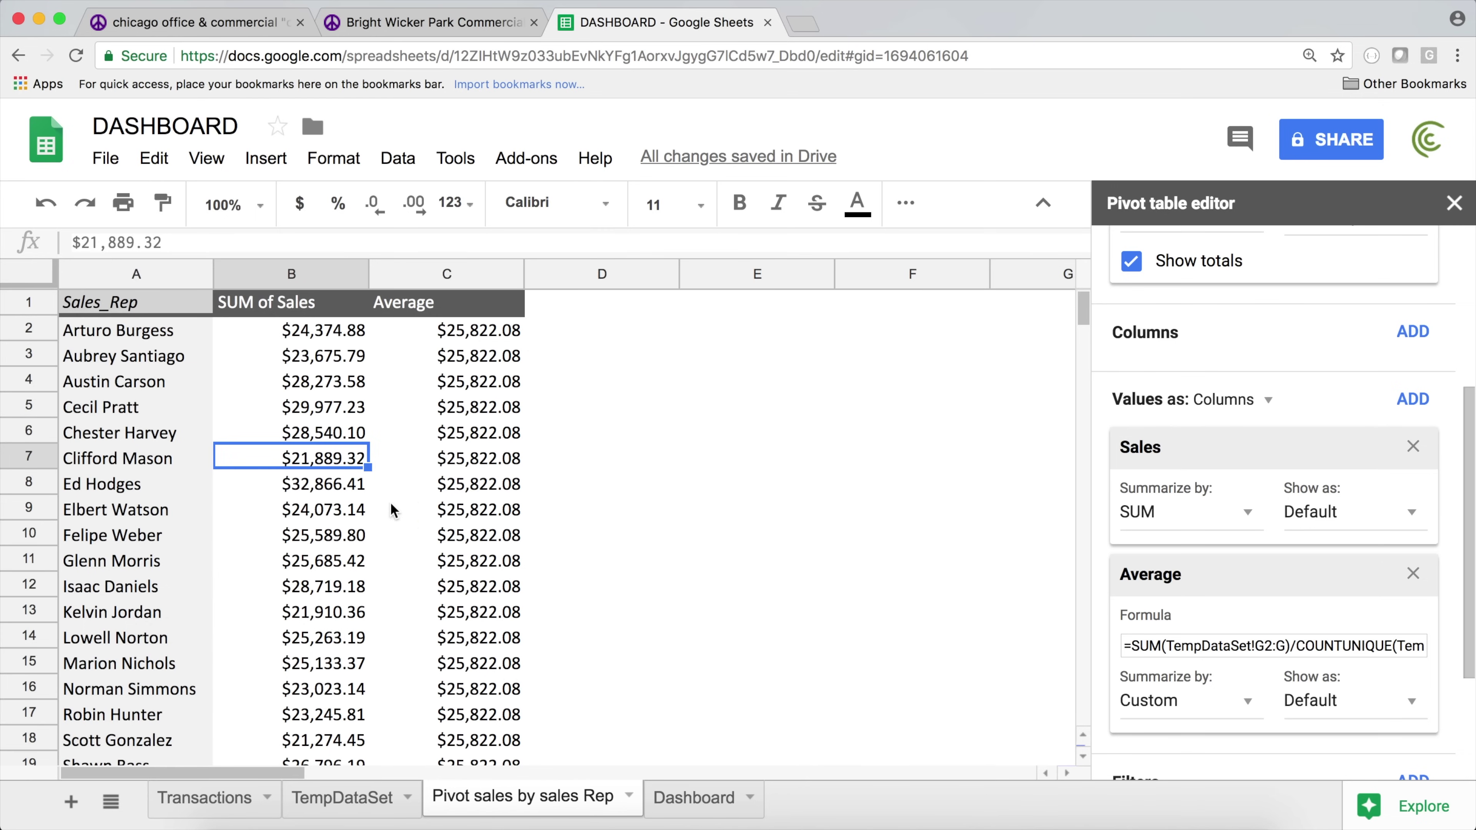
scroll(1243, 514, "down", 3)
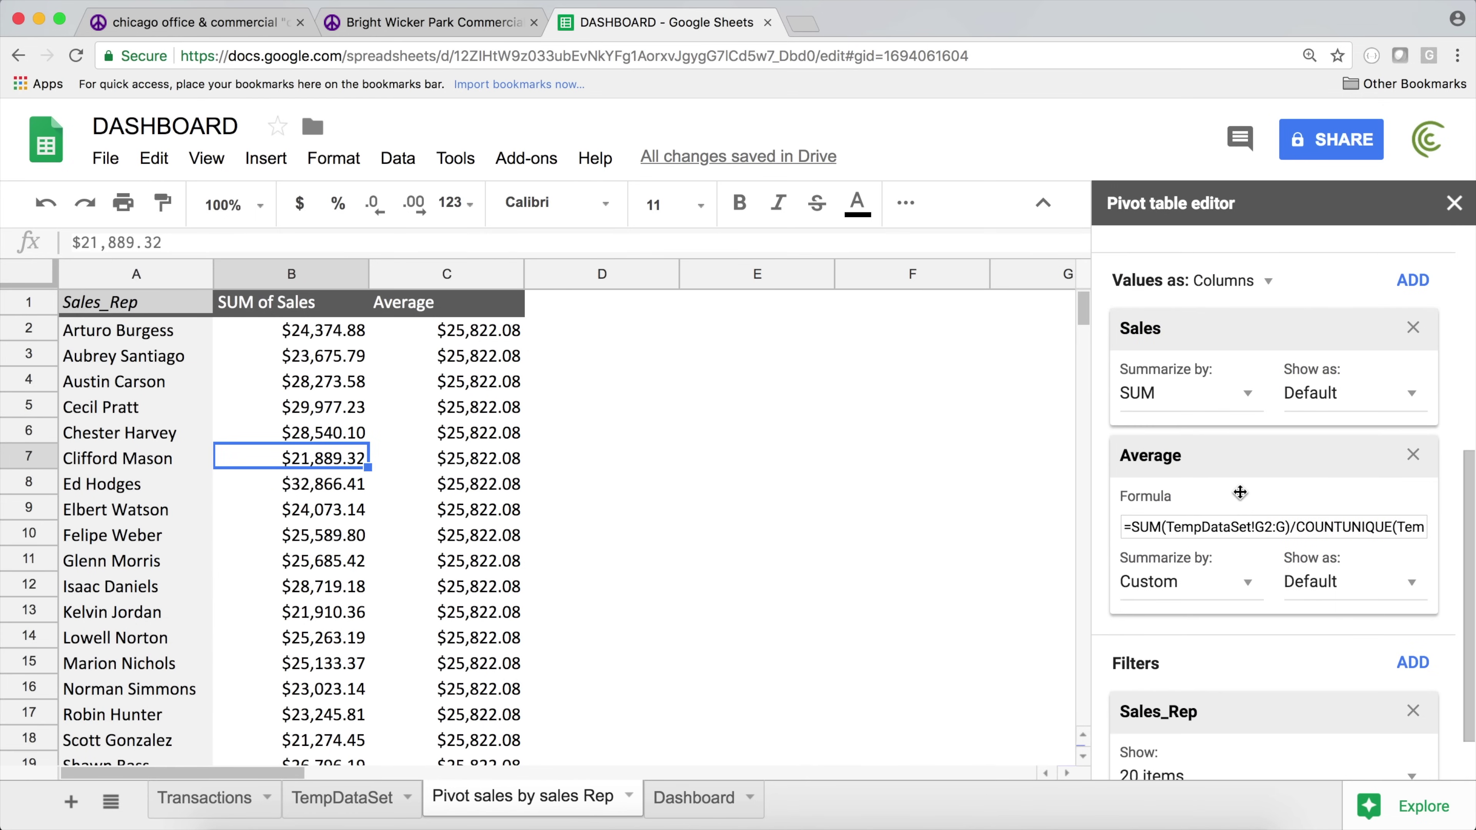
scroll(1232, 442, "up", 5)
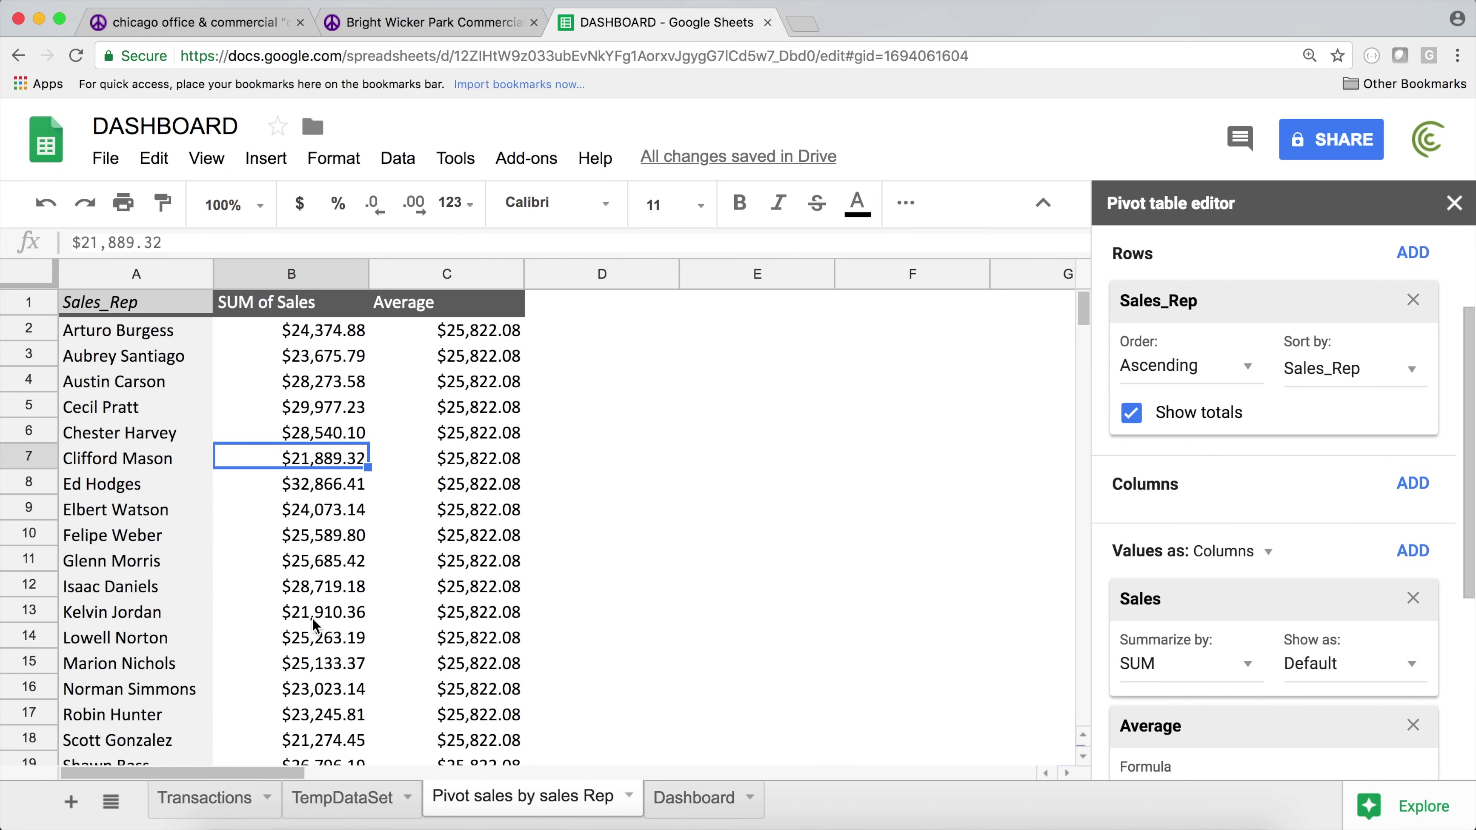
scroll(1150, 450, "up", 1)
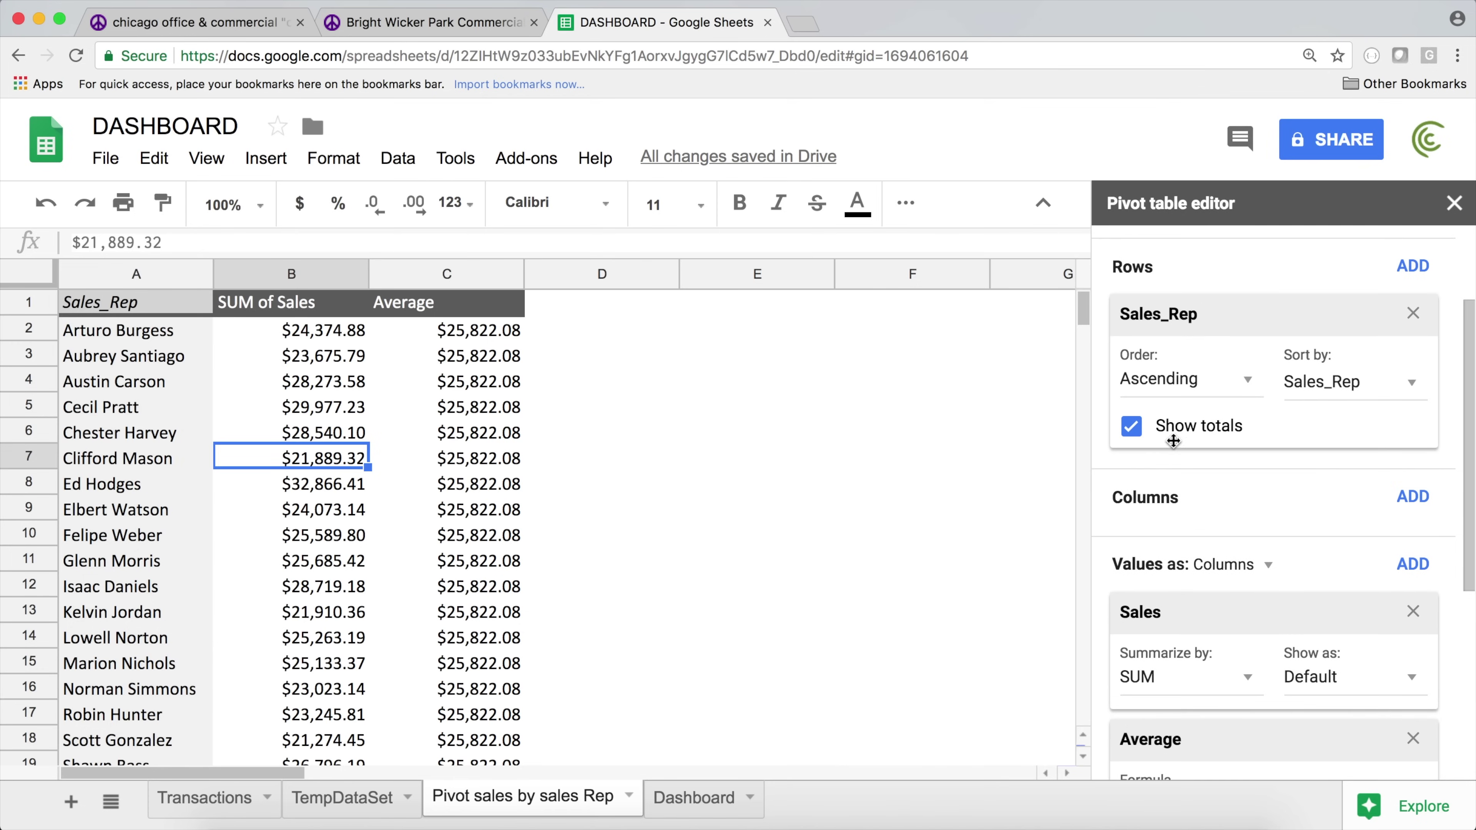
left_click(1166, 428)
- Hide the Pivot sales by sales Rep sheet again
scroll(406, 539, "down", 5)
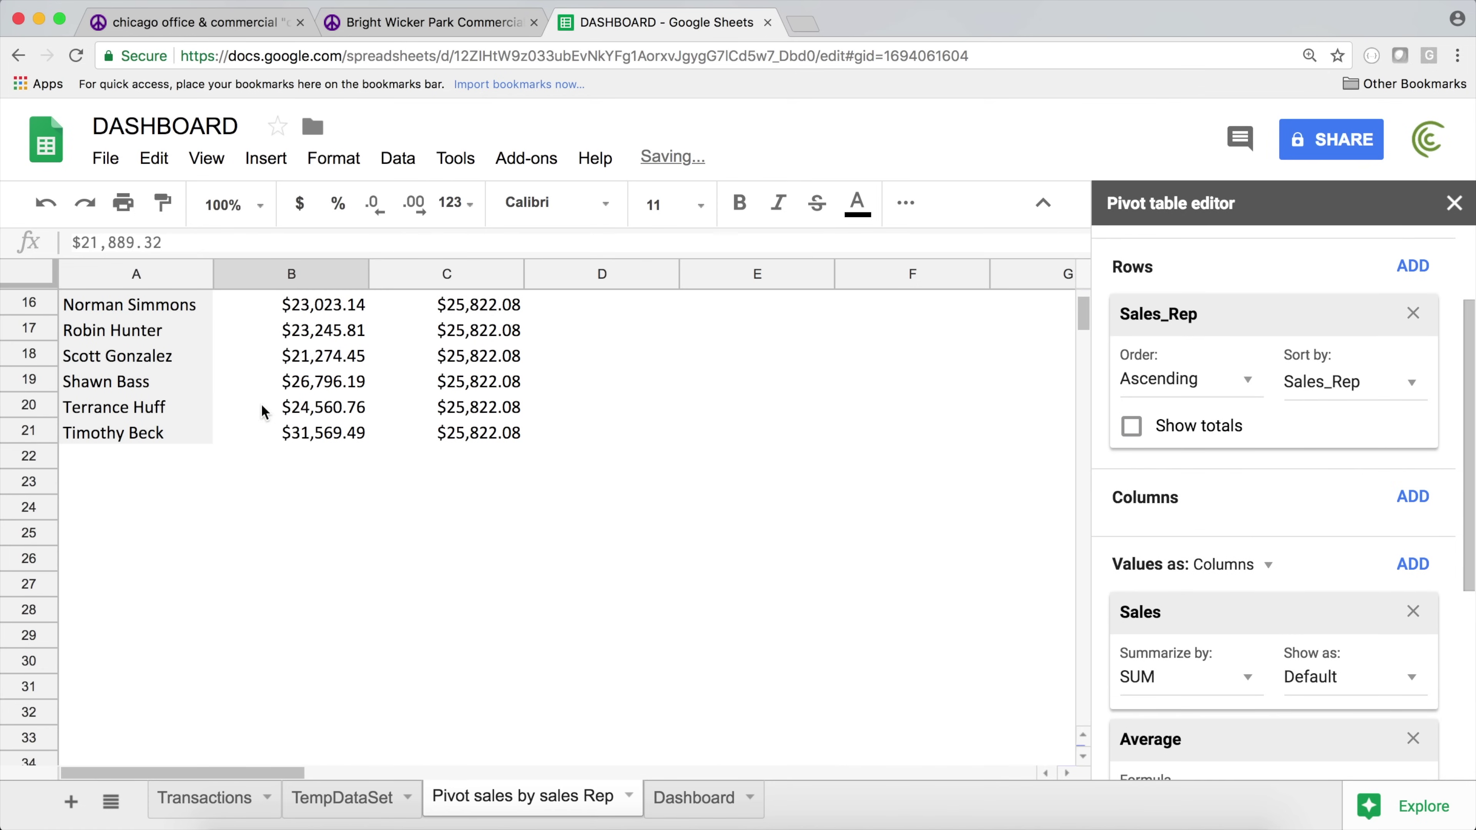
scroll(463, 455, "up", 5)
right_click(523, 797)
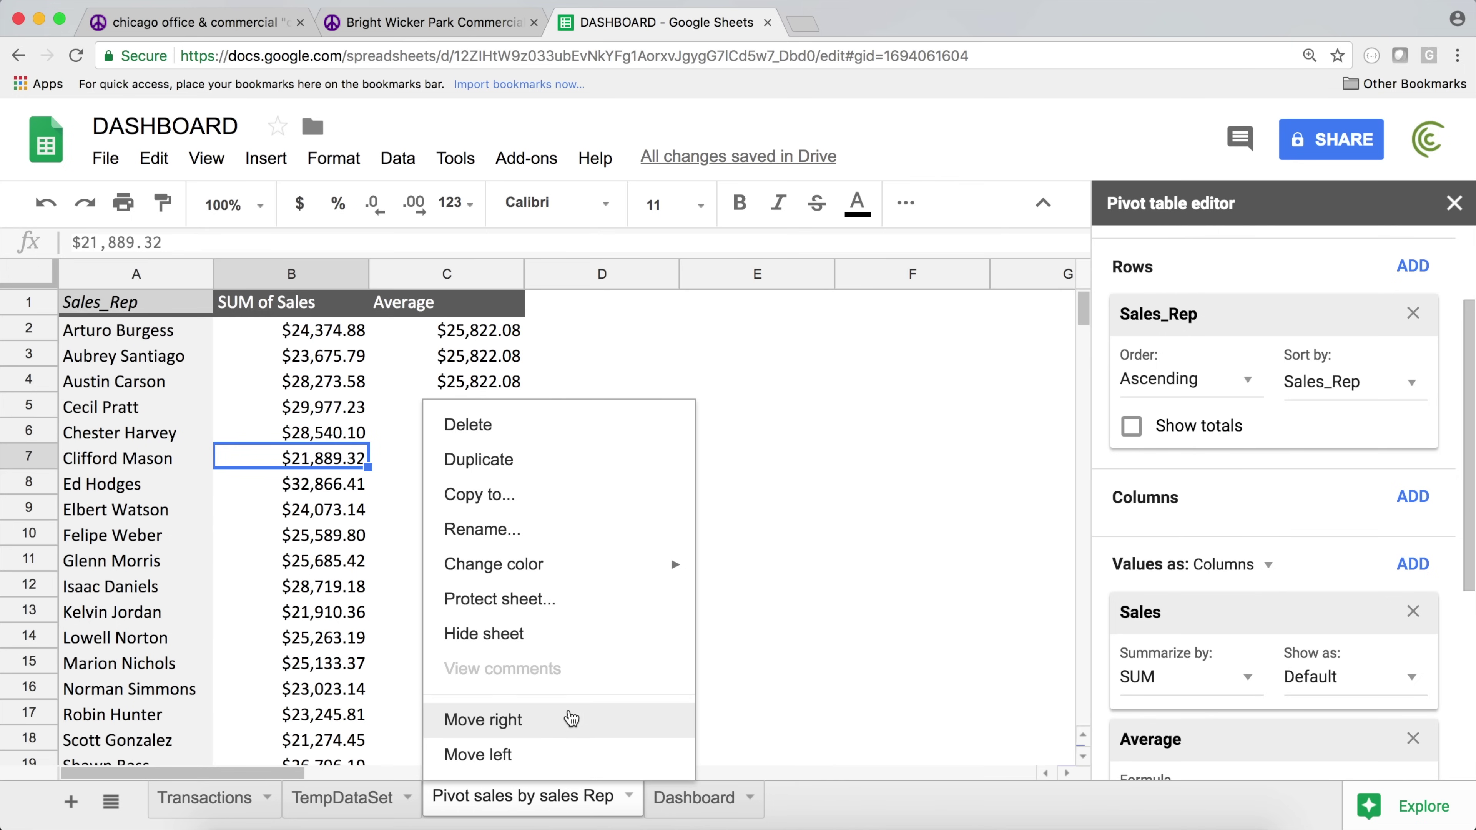
left_click(485, 633)
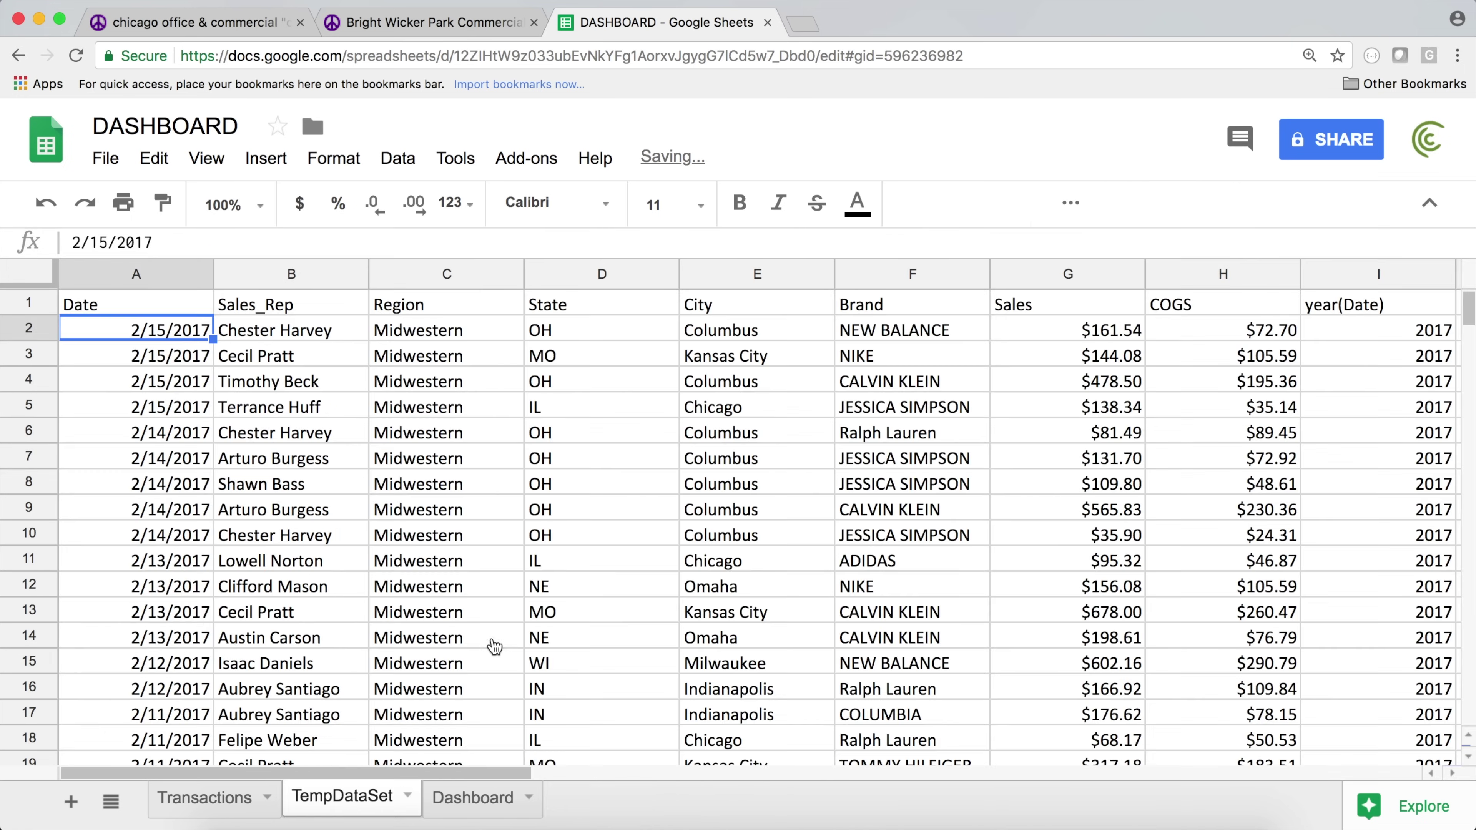
- Open the chart editor for the Dashboard's Total Sales by State map
left_click(467, 802)
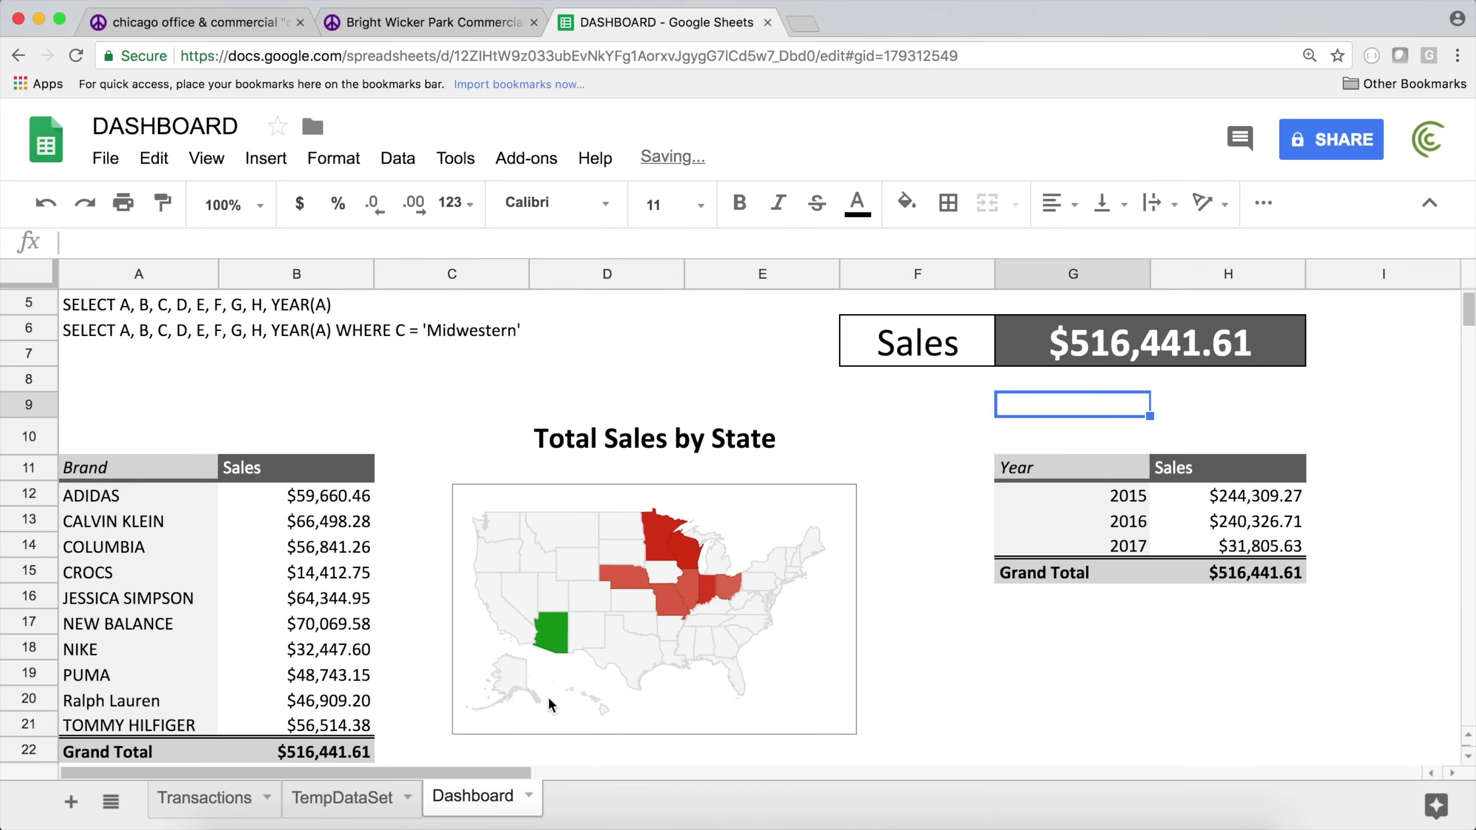
left_click(480, 499)
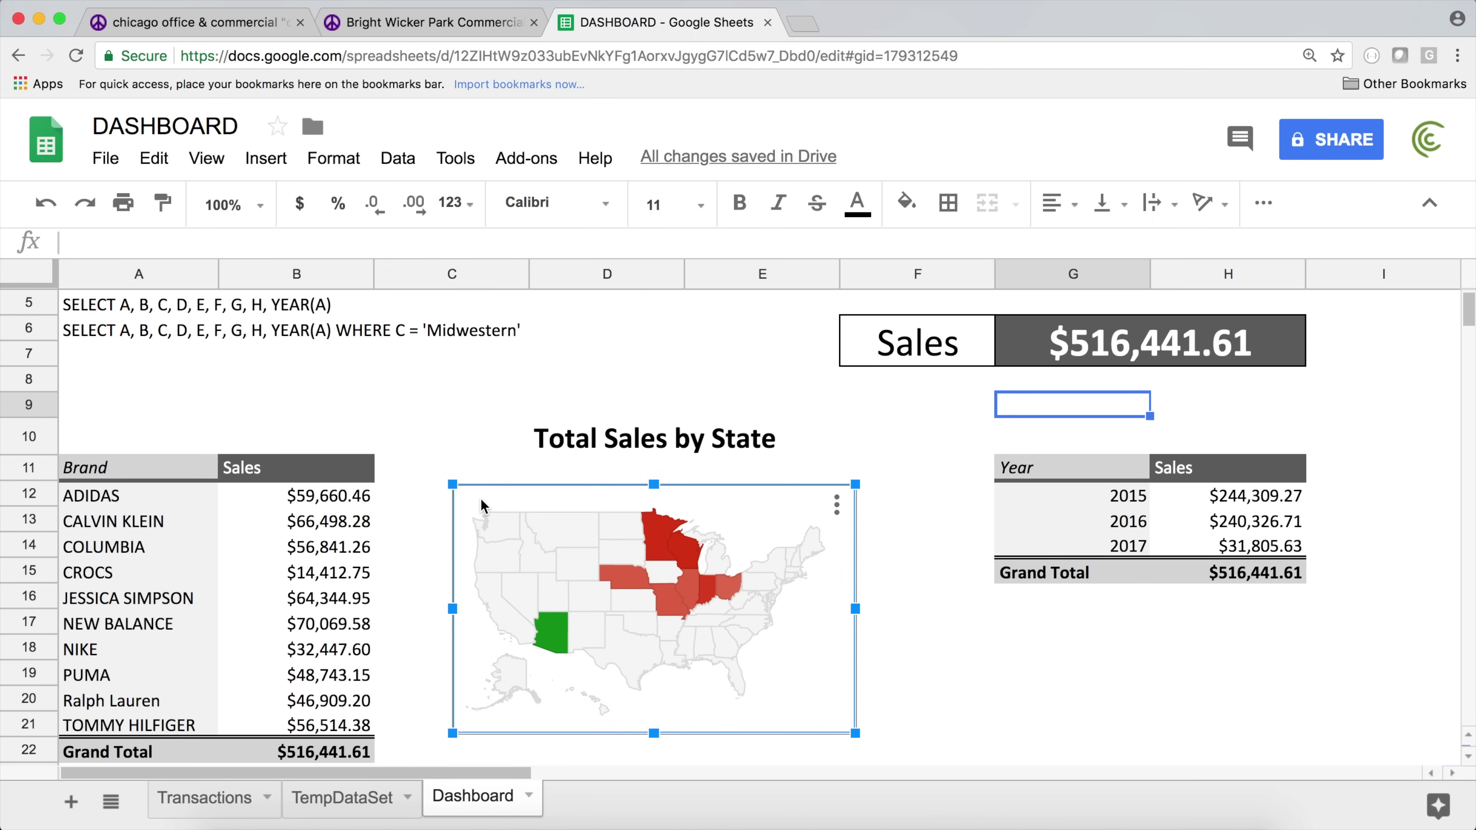
double_click(548, 628)
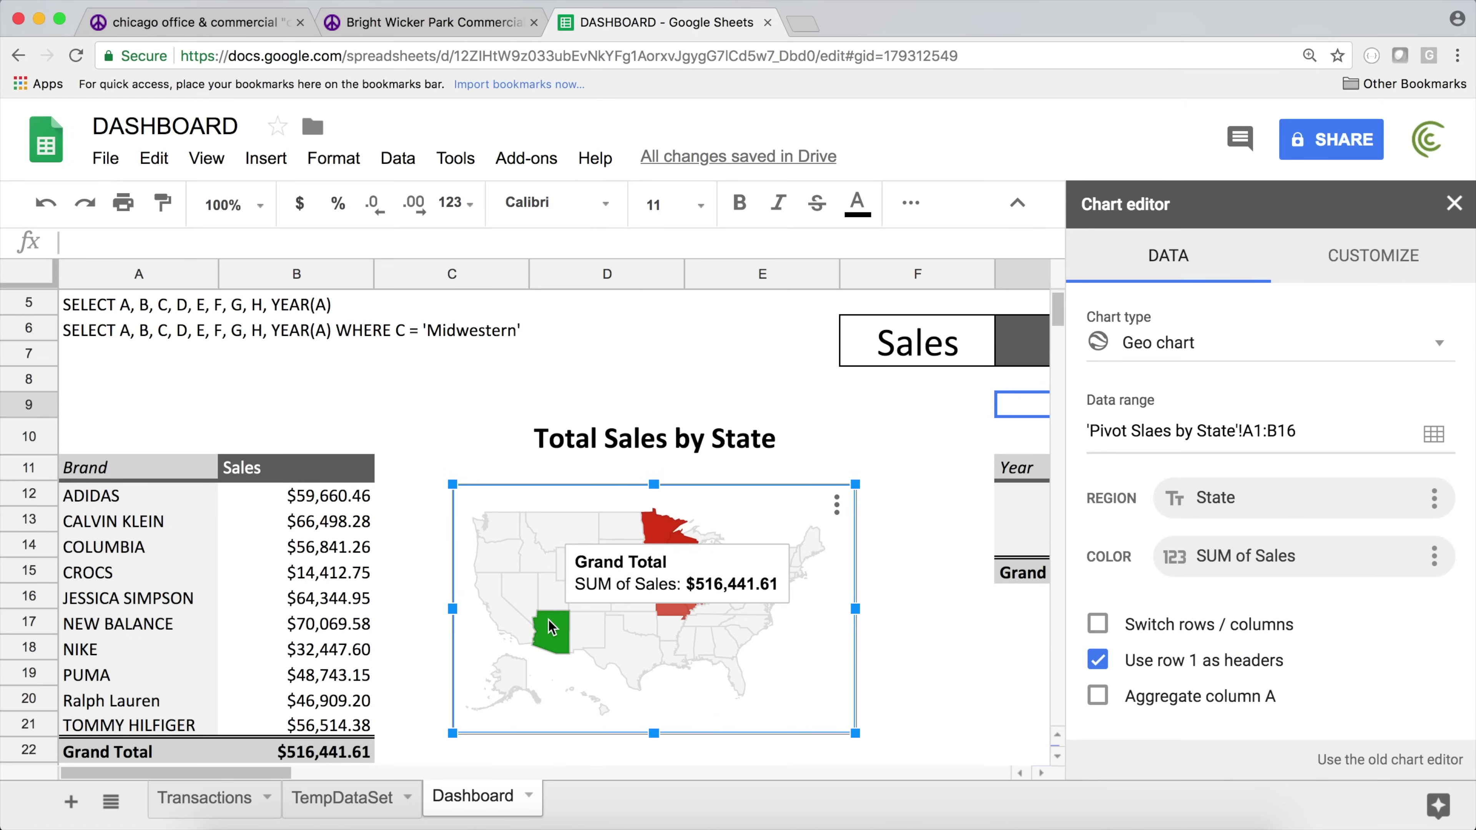
scroll(747, 534, "down", 5)
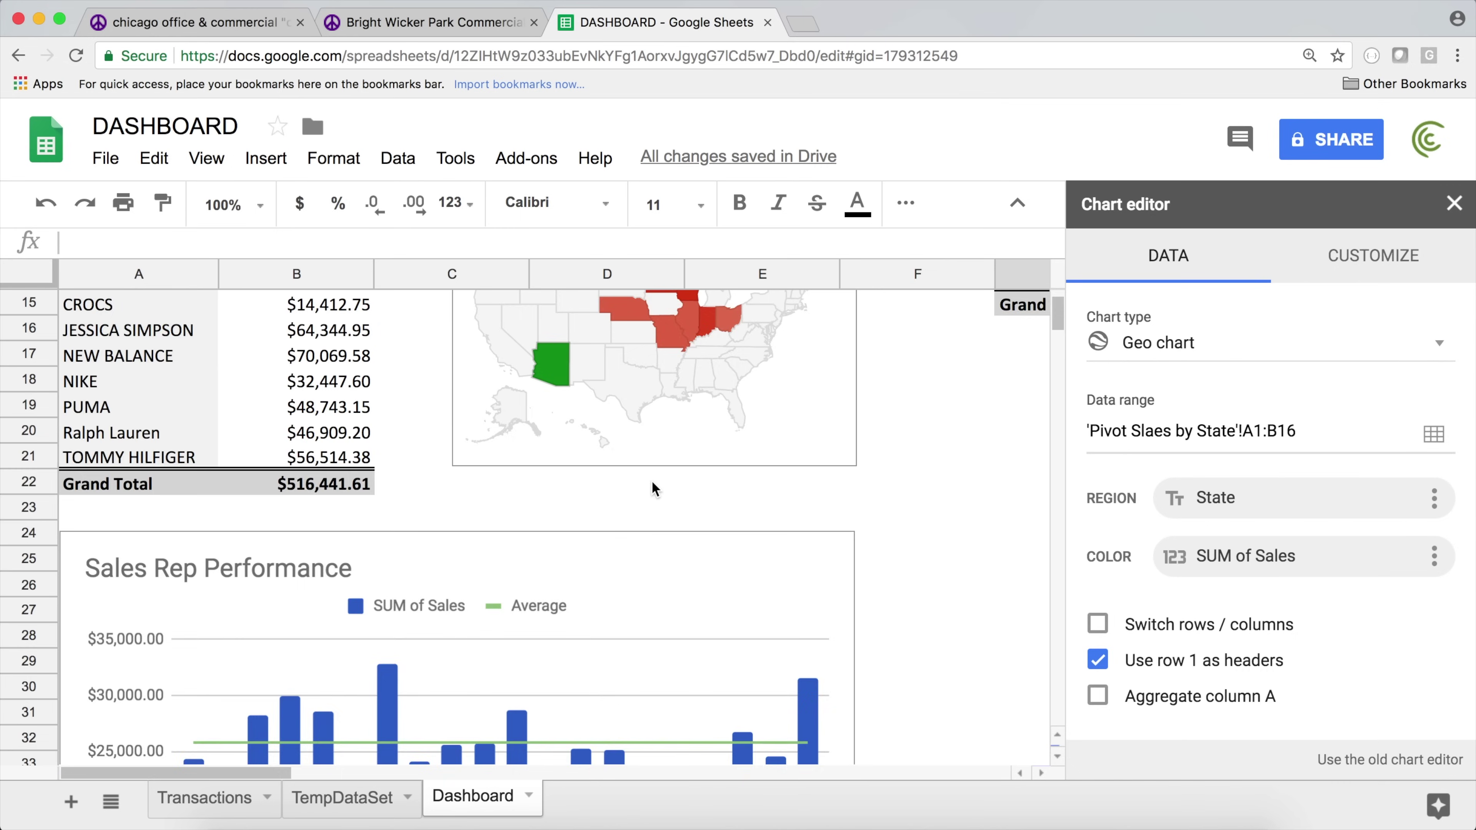
scroll(667, 475, "down", 9)
scroll(697, 465, "up", 7)
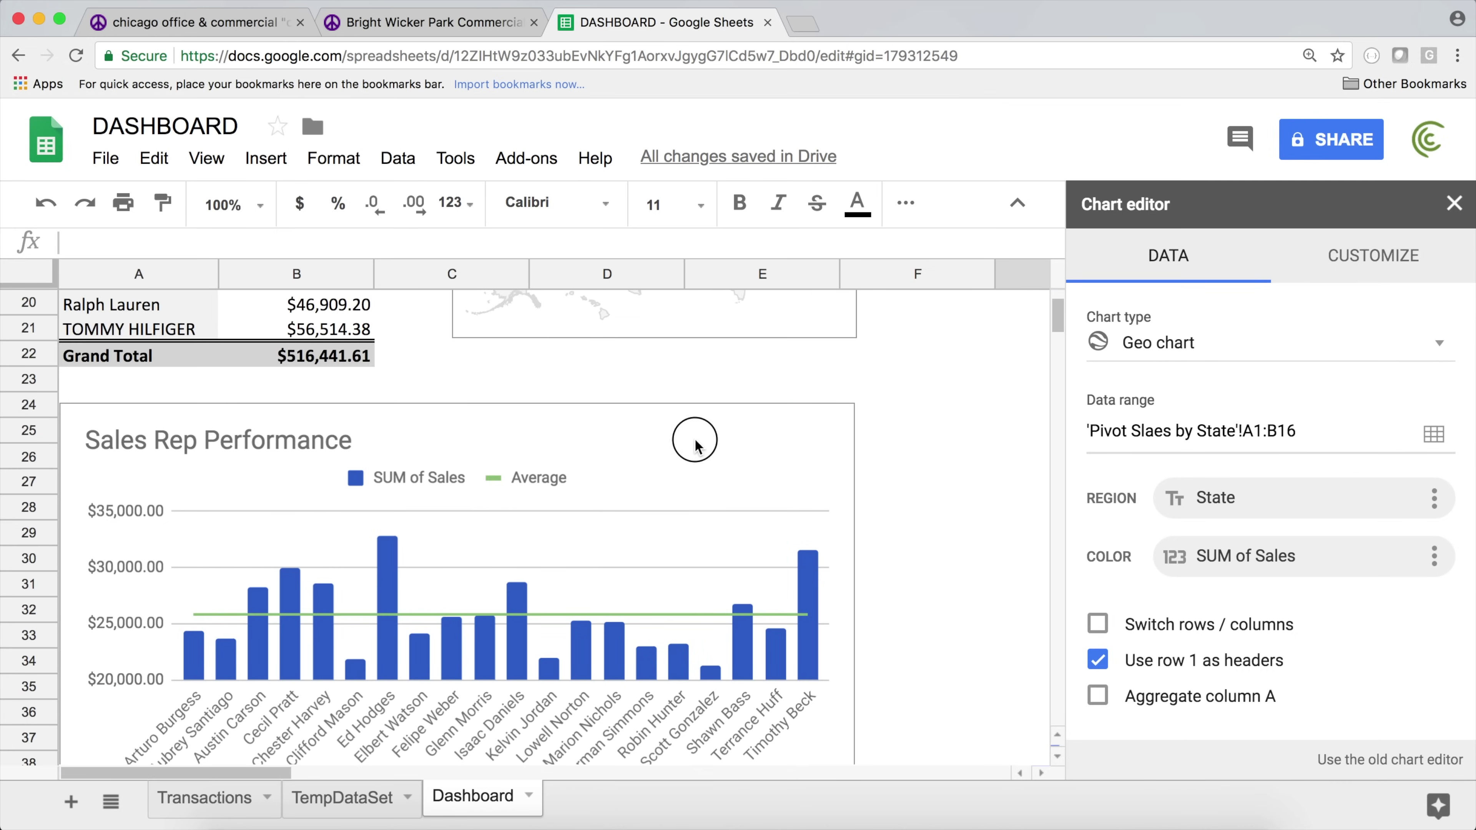
- Show the settings of the Sales Rep Performance combo chart, sourced from 'Pivot sales by sales Rep'!A1:C51
left_click(695, 440)
scroll(668, 436, "down", 3)
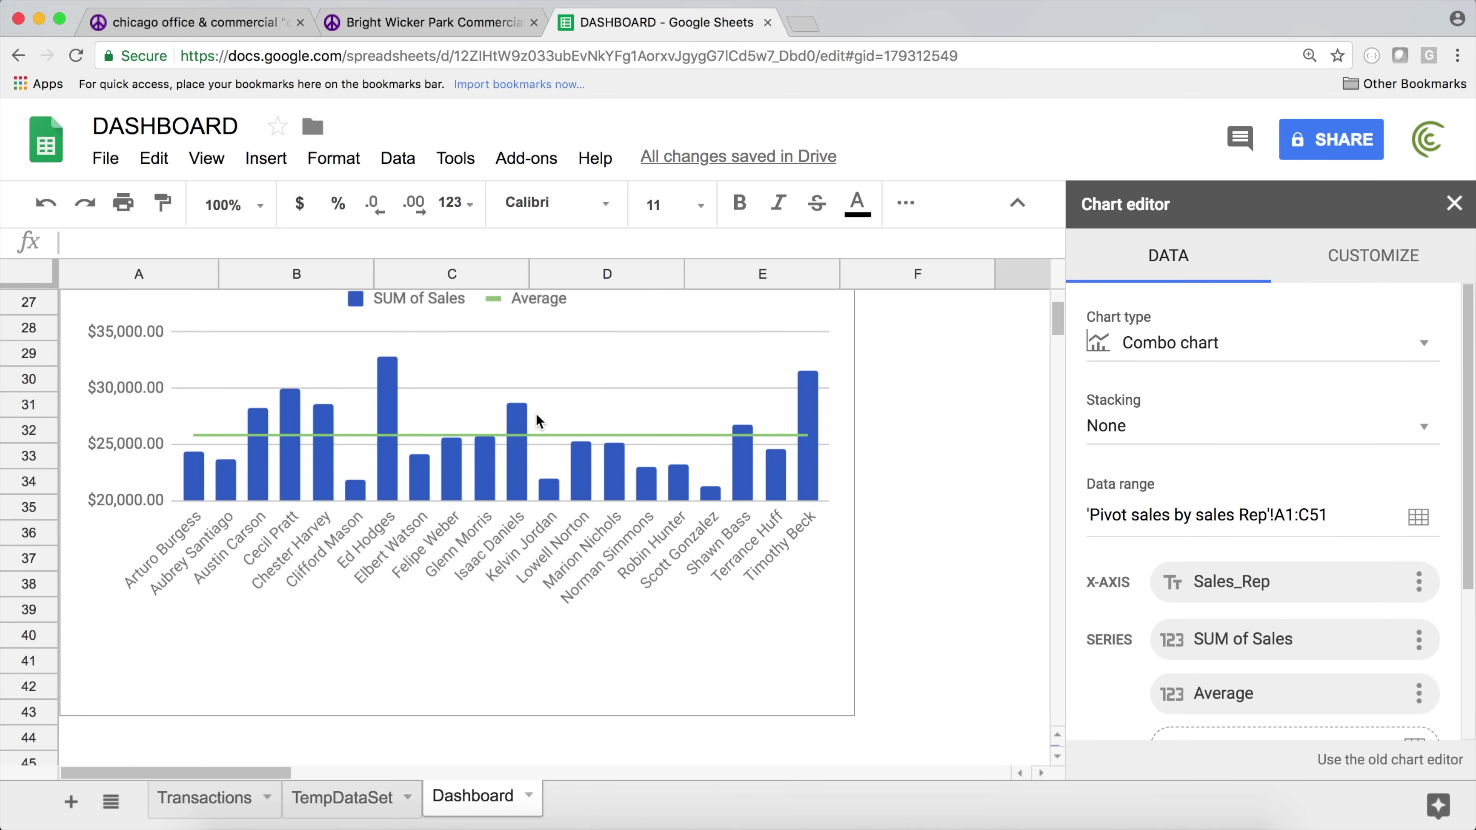
scroll(624, 464, "up", 10)
scroll(739, 537, "down", 3)
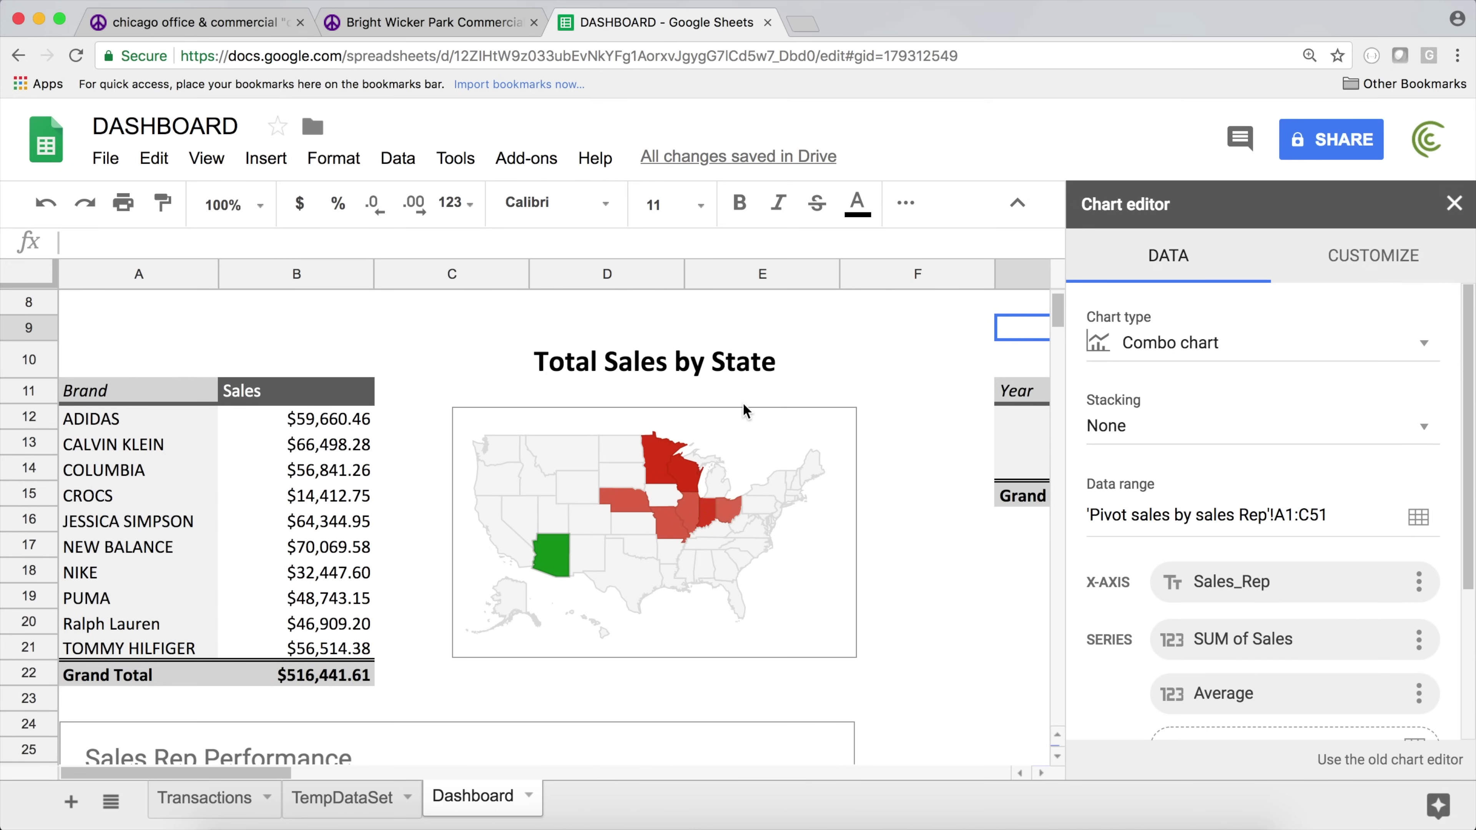
- Unhide the Pivot Slaes by State sheet via View > Hidden sheets
left_click(746, 434)
left_click(206, 158)
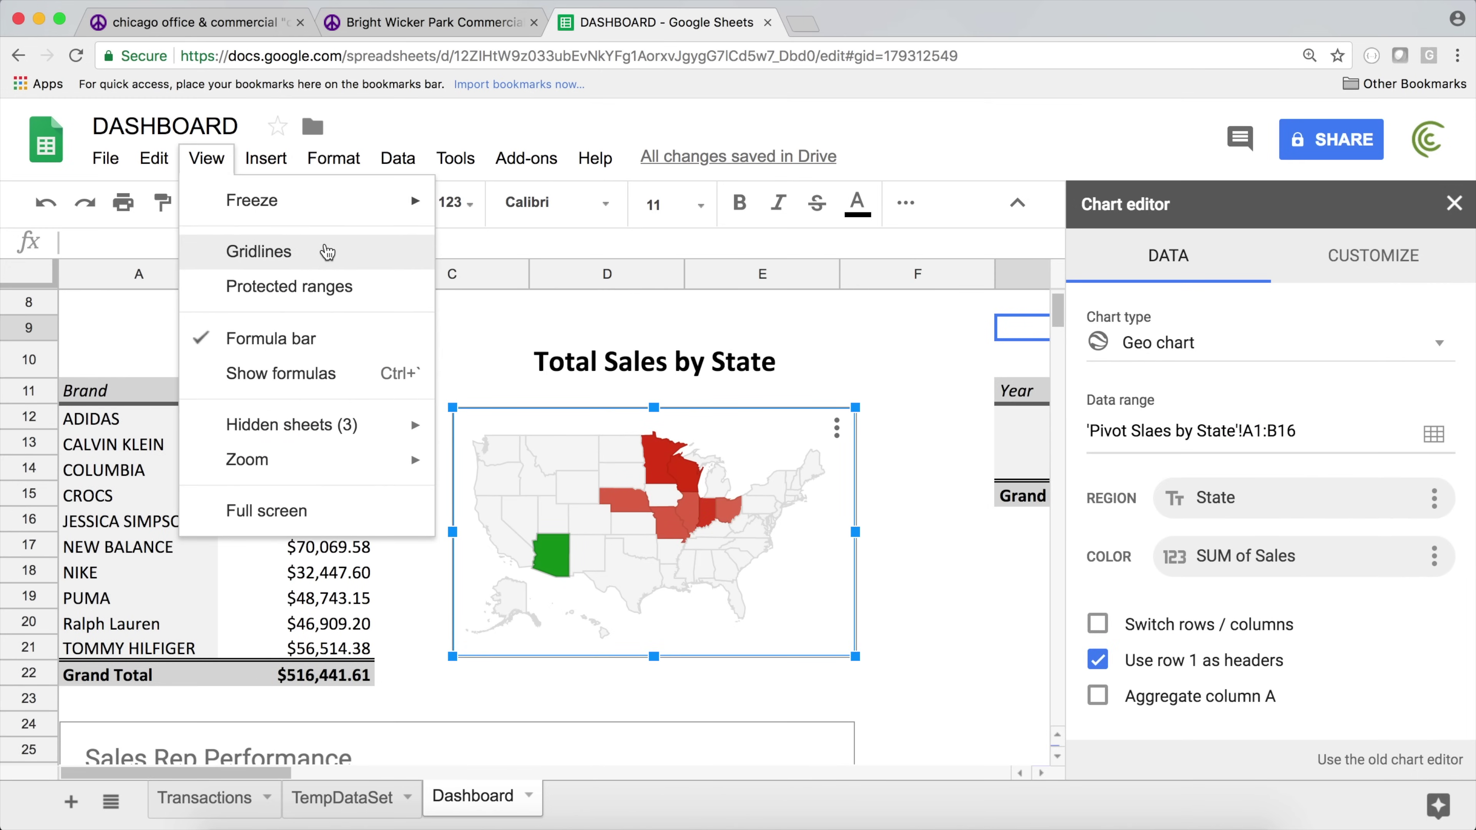
mouse_move(312, 214)
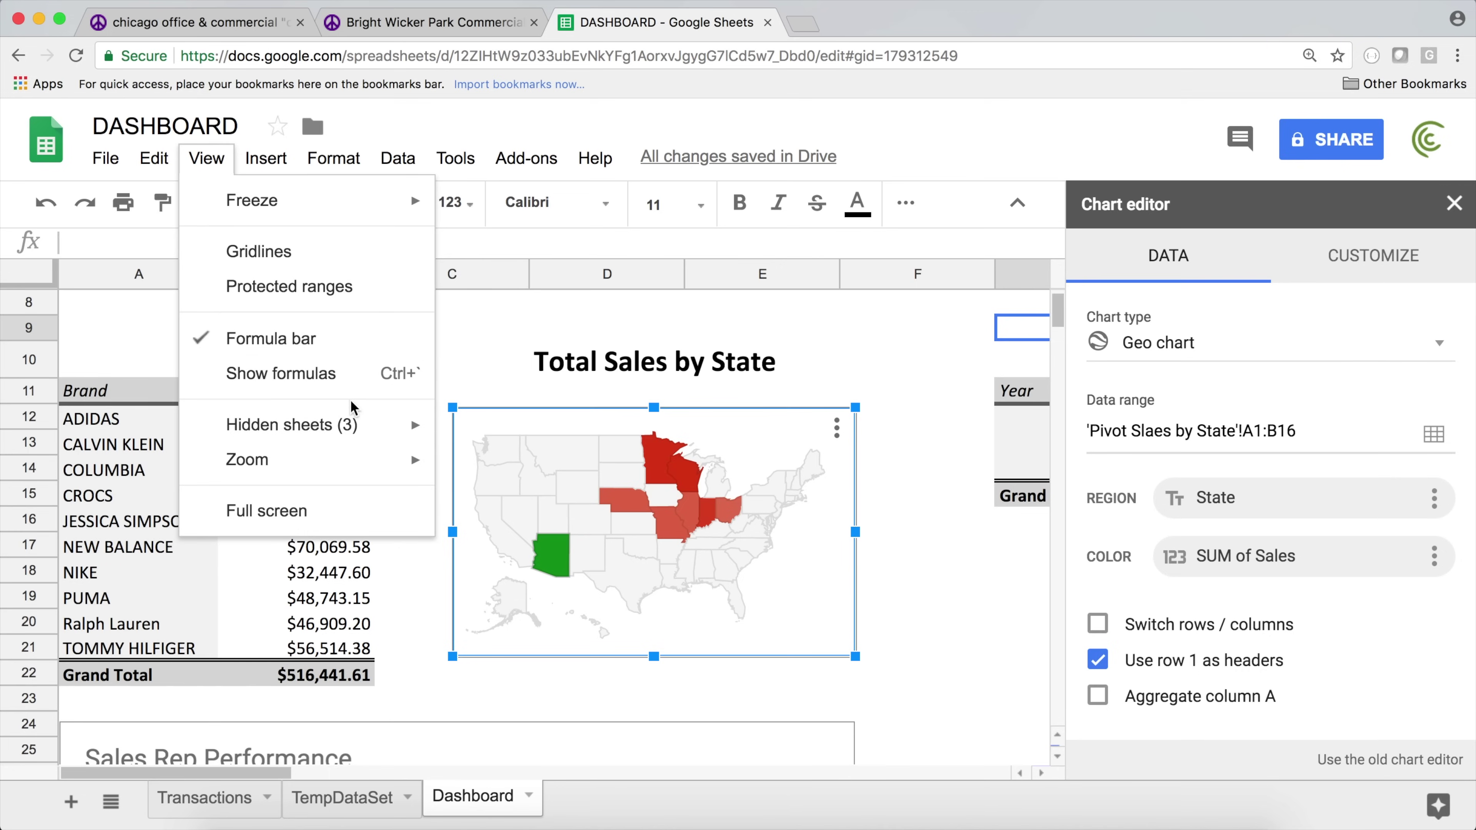
mouse_move(359, 426)
left_click(564, 471)
- Turn off Show totals on the state pivot, rehide its sheet, and return to the Dashboard
left_click(294, 383)
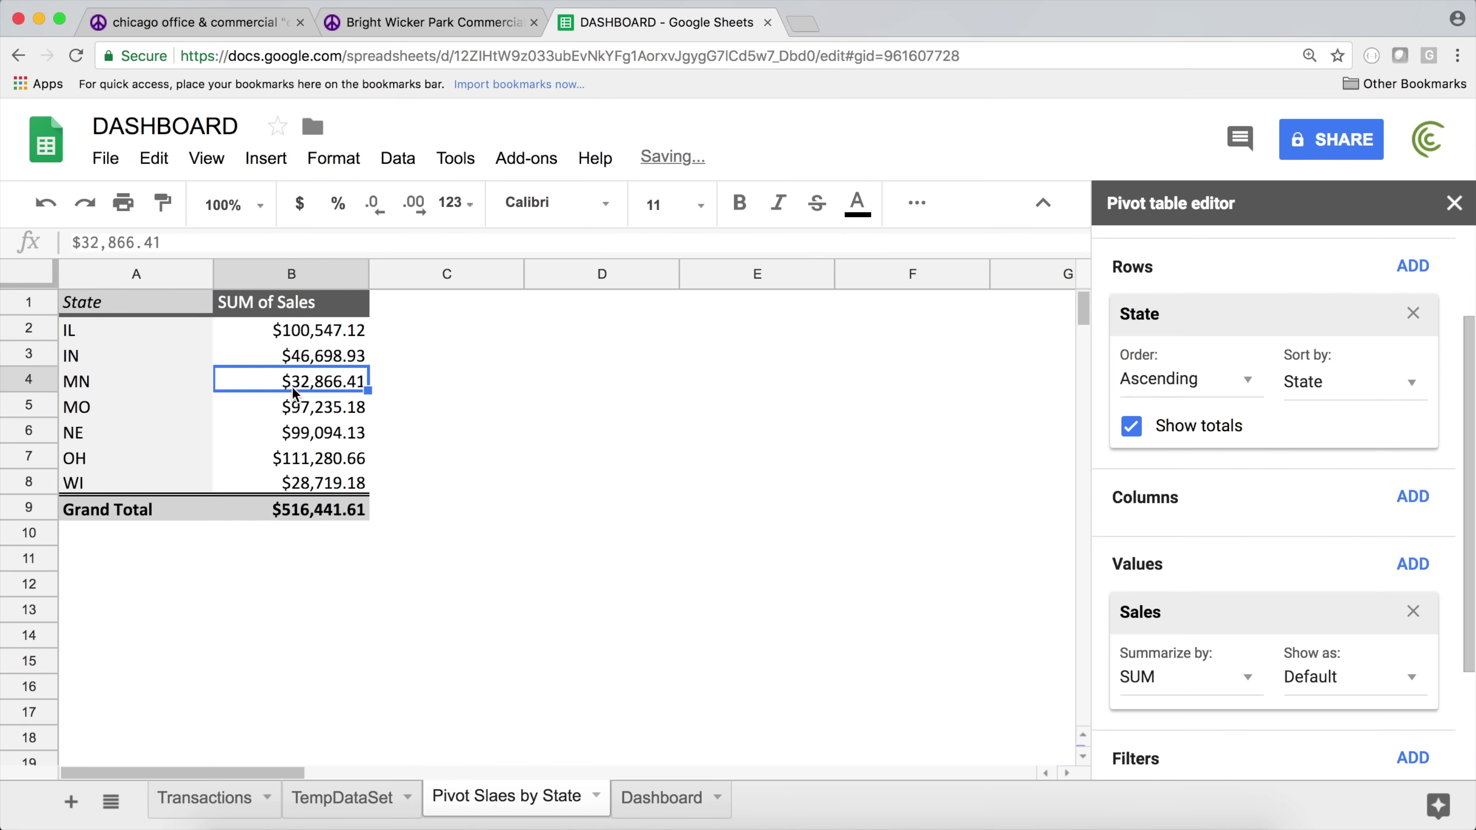
left_click(1206, 442)
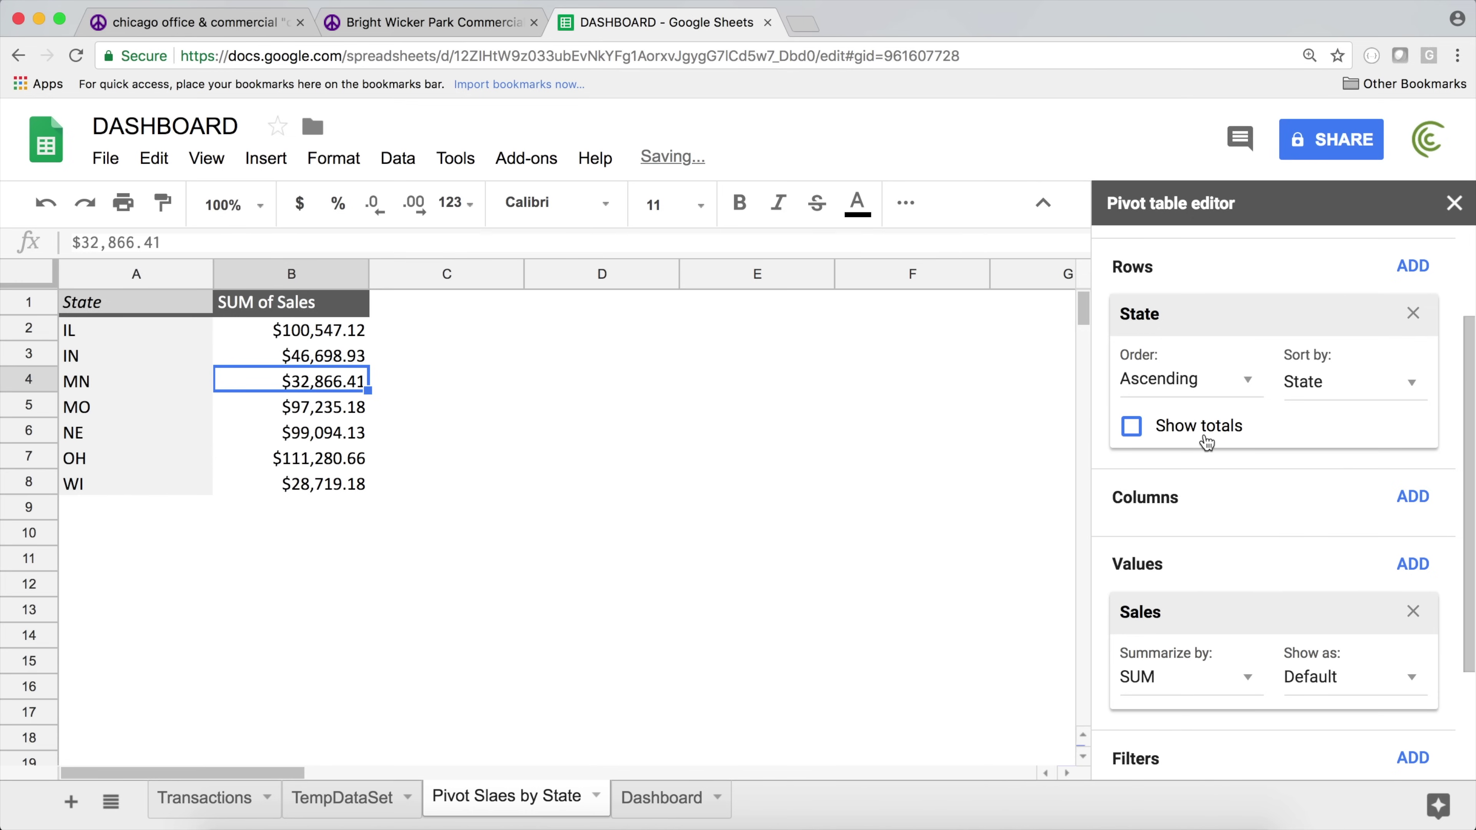
right_click(527, 796)
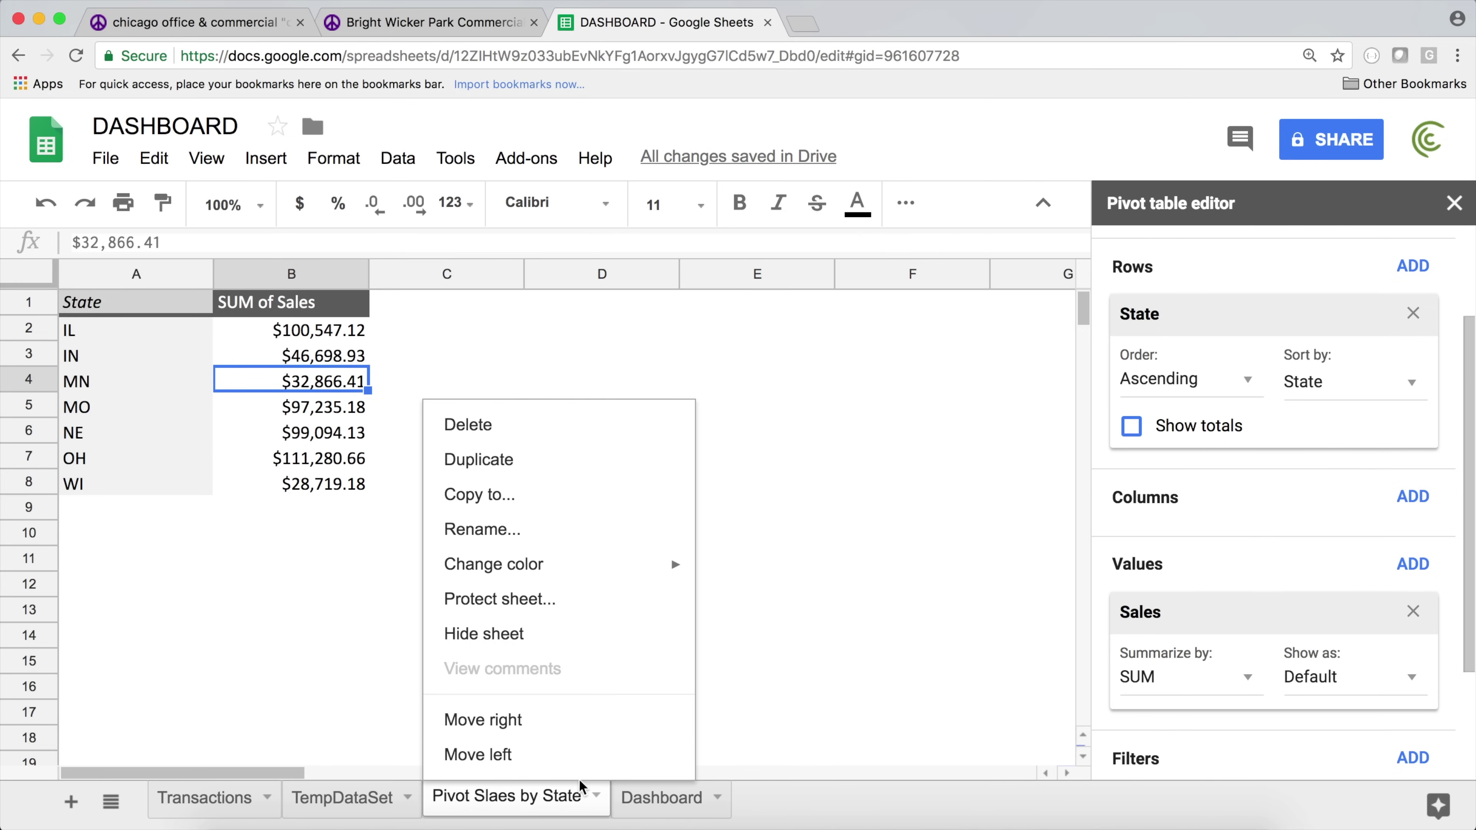
left_click(525, 637)
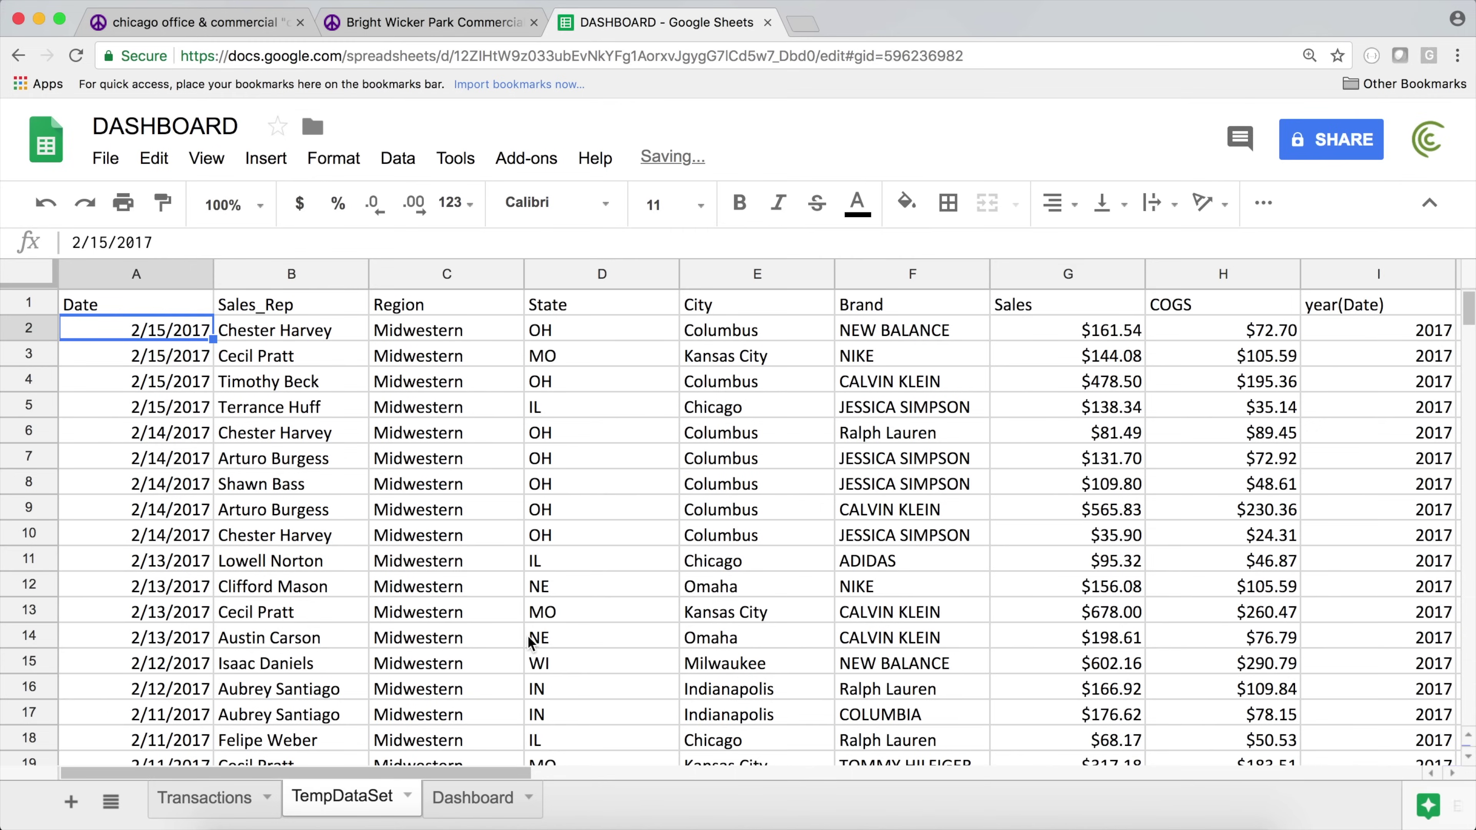
left_click(473, 797)
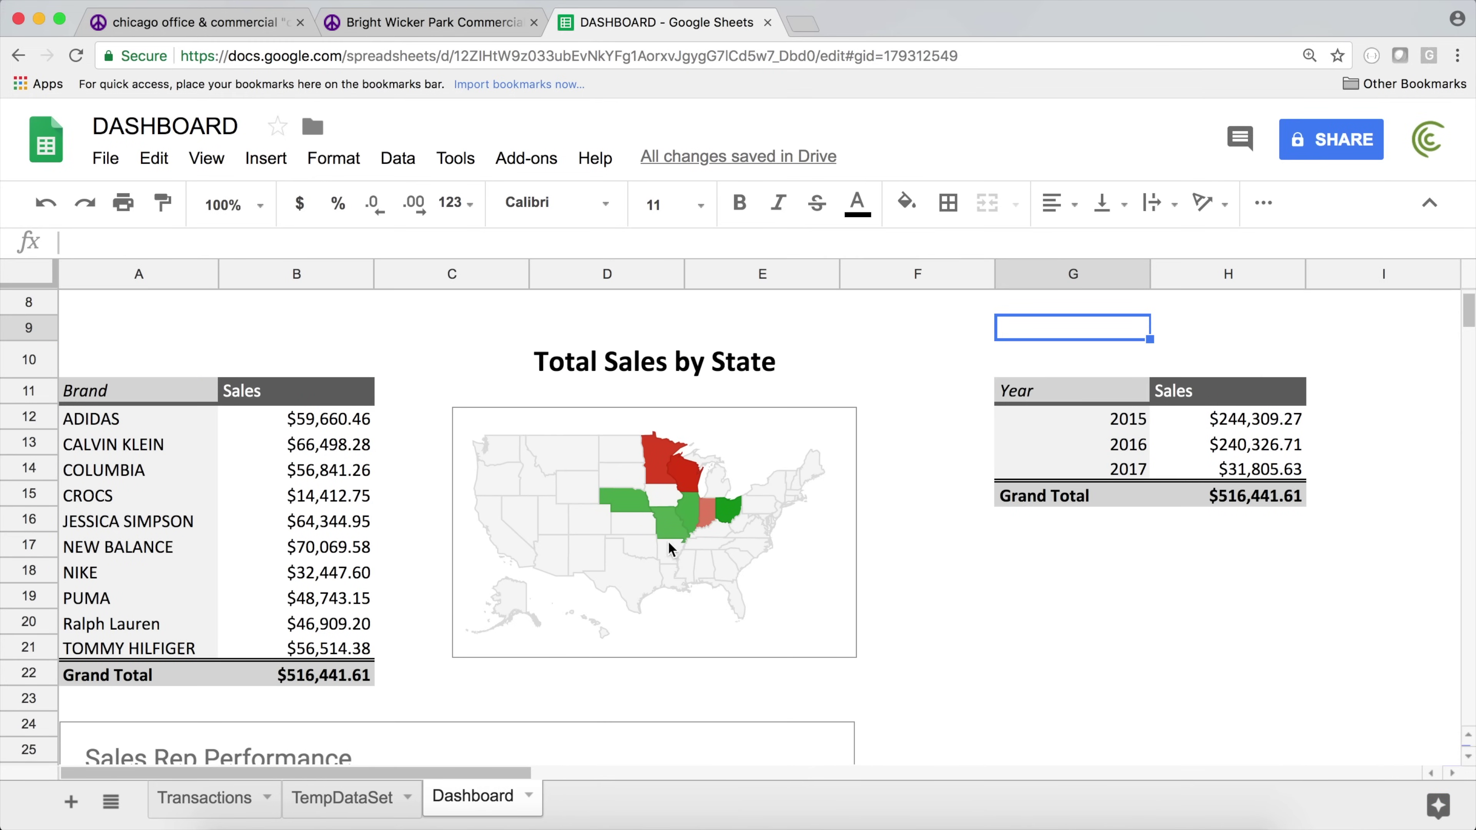
- Review the state map and A6's WHERE query, with Midwestern sales at $516,441.61
scroll(627, 503, "up", 3)
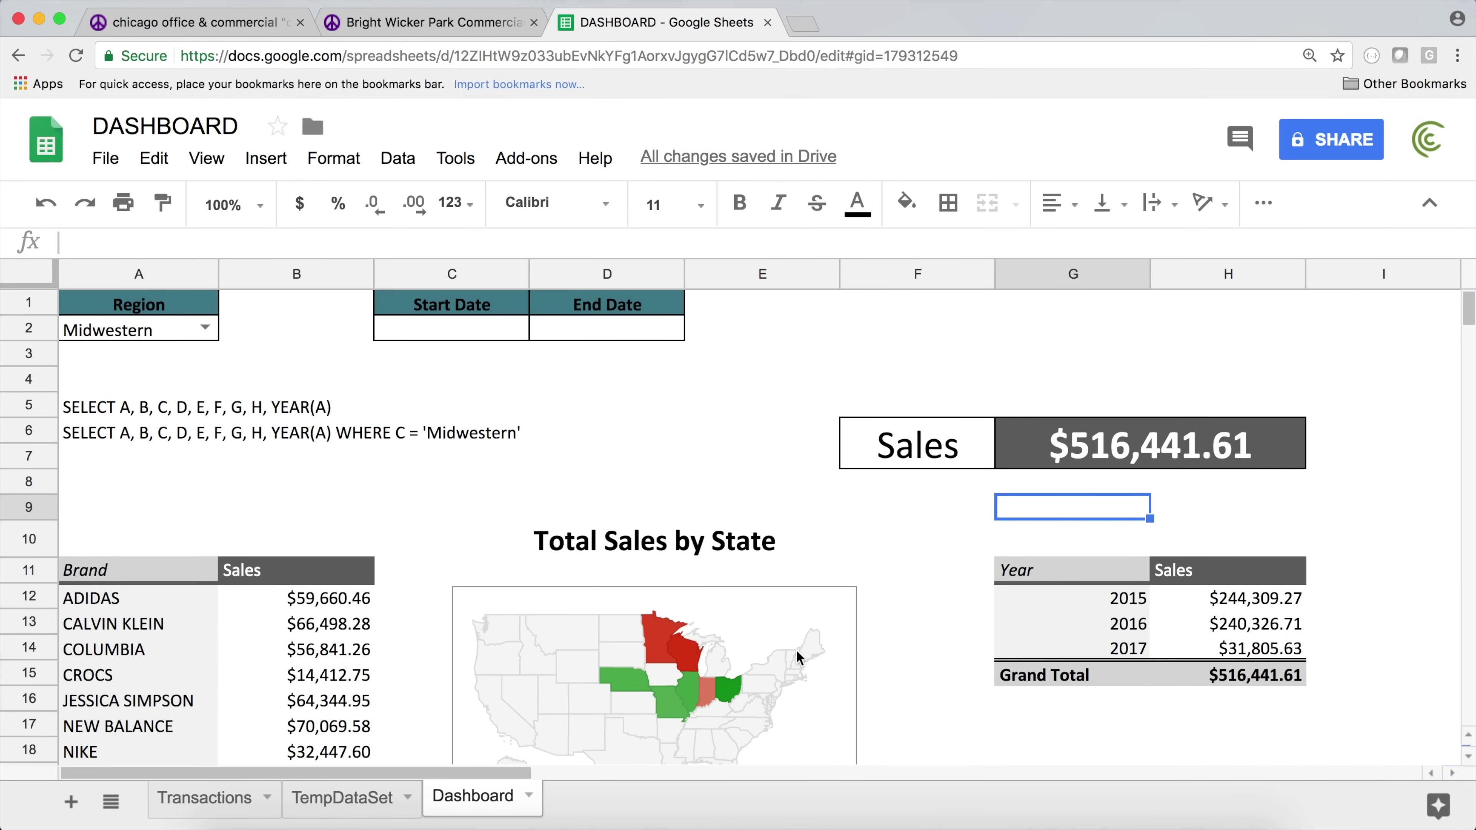
left_click(817, 728)
left_click(255, 435)
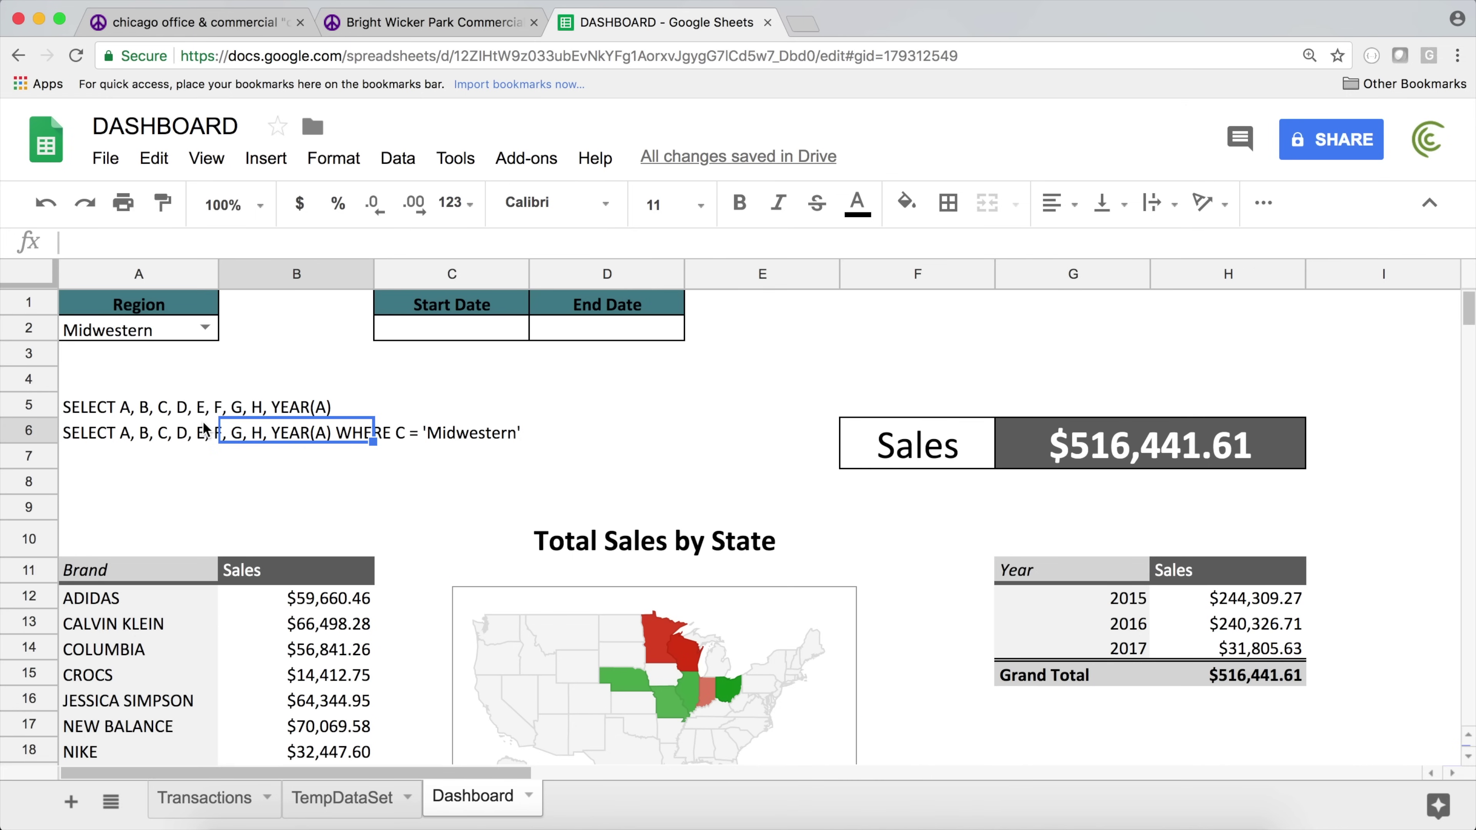
left_click(139, 435)
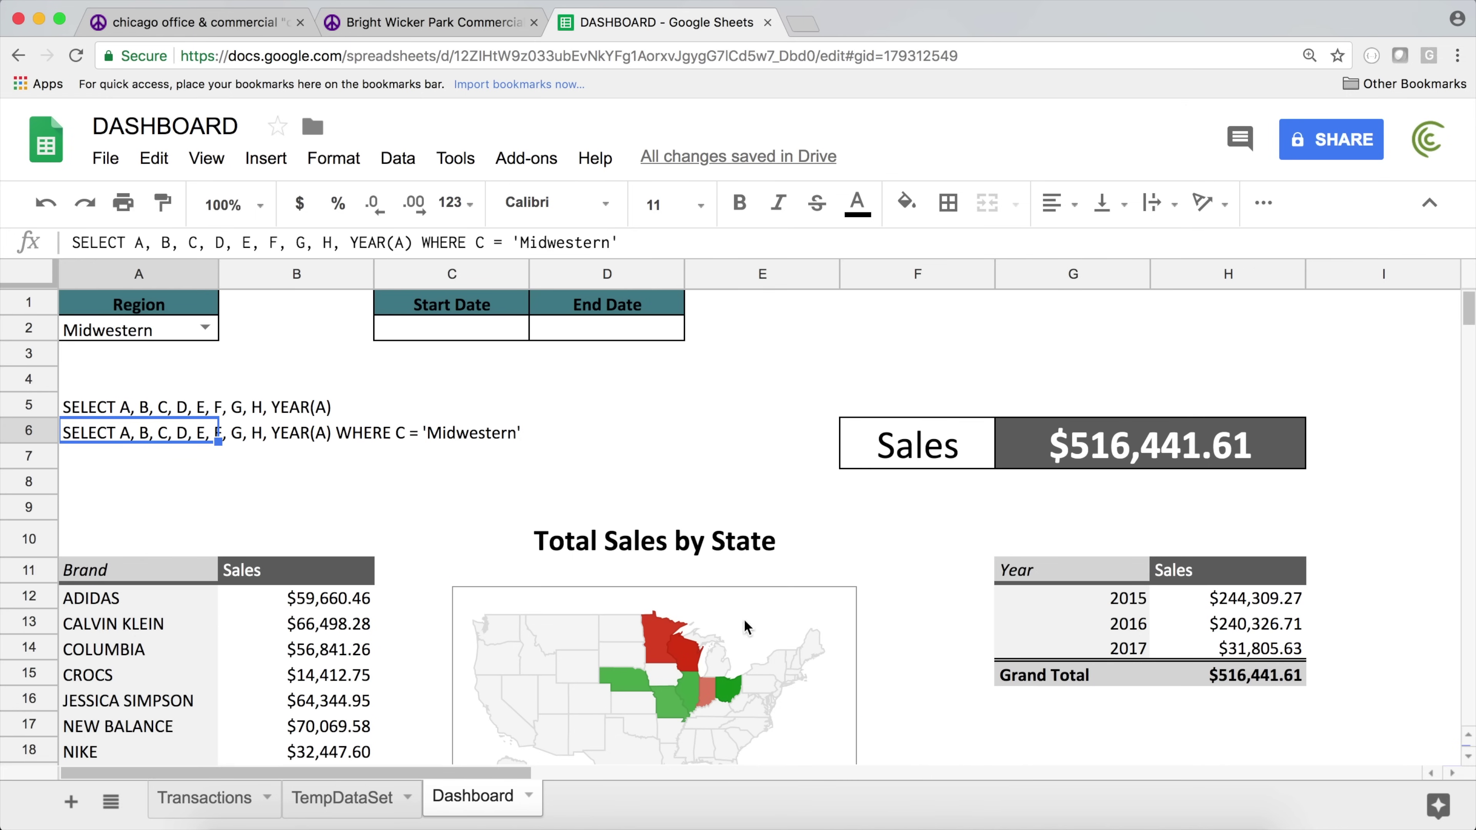
scroll(718, 640, "down", 2)
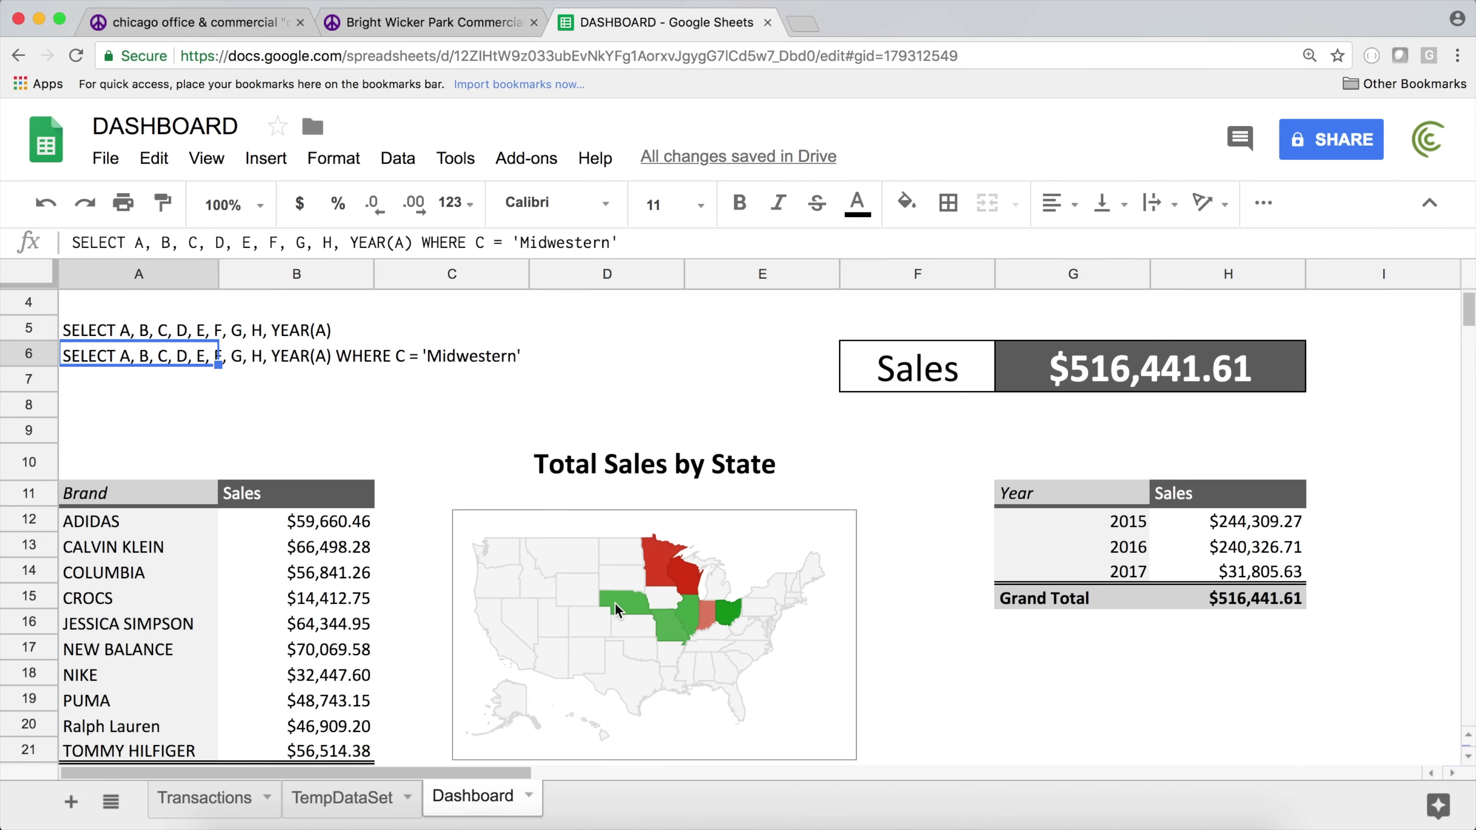
scroll(683, 539, "down", 2)
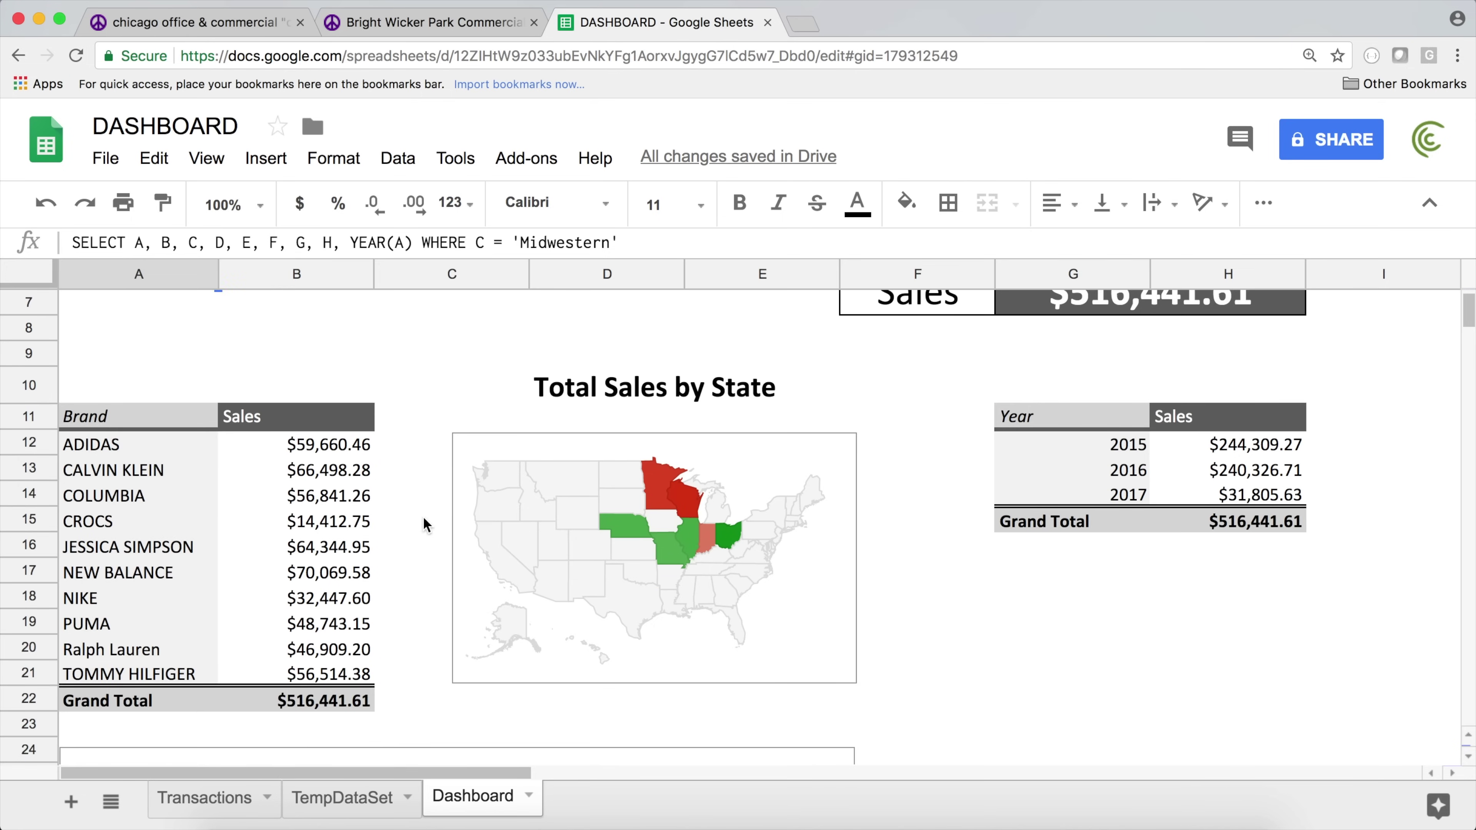
scroll(221, 511, "down", 5)
scroll(210, 507, "up", 2)
scroll(209, 502, "up", 6)
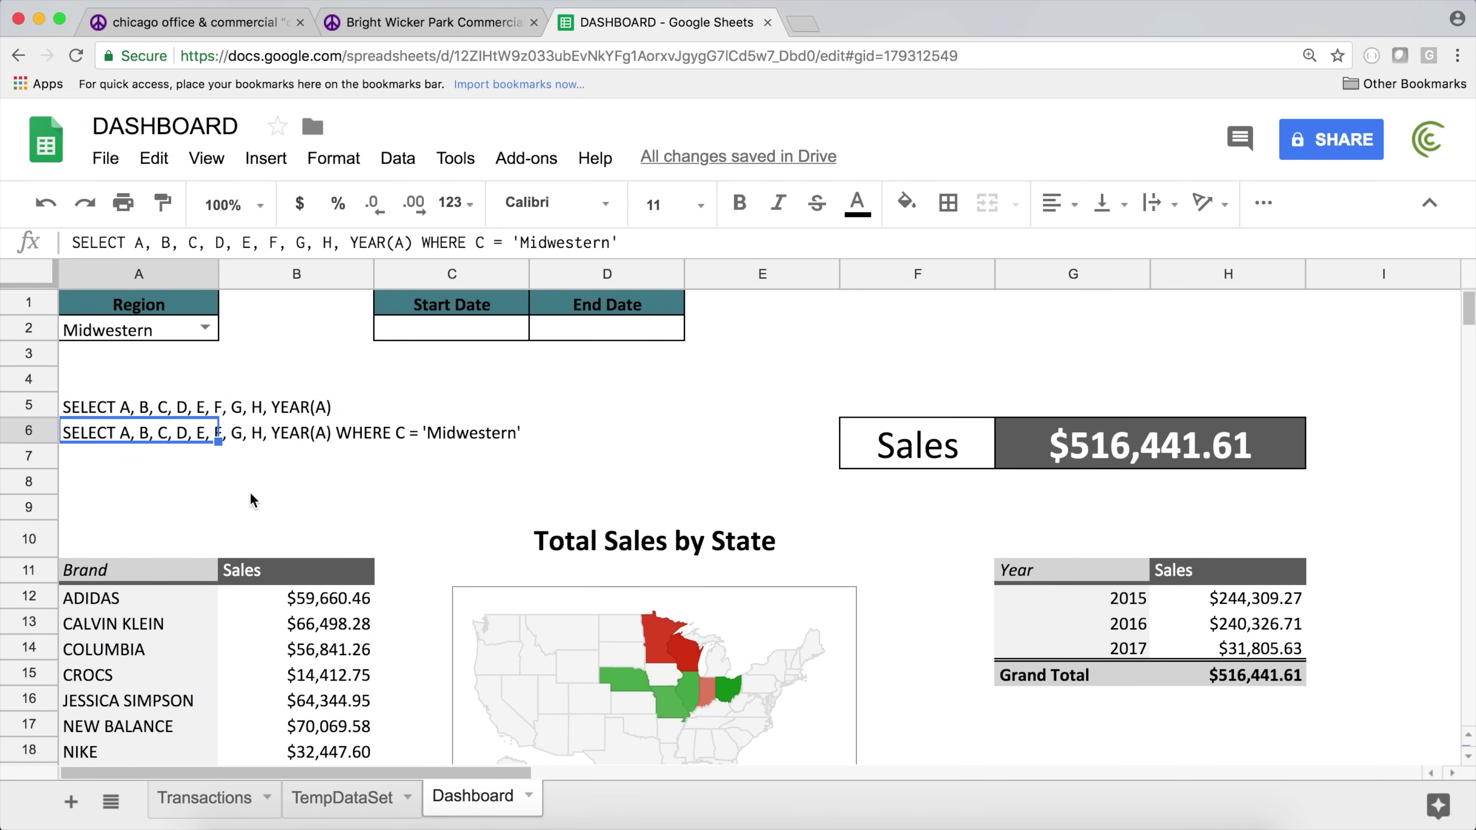
- Check the queries in A5 and A6, then set the Region dropdown in A2 to All
left_click(128, 405)
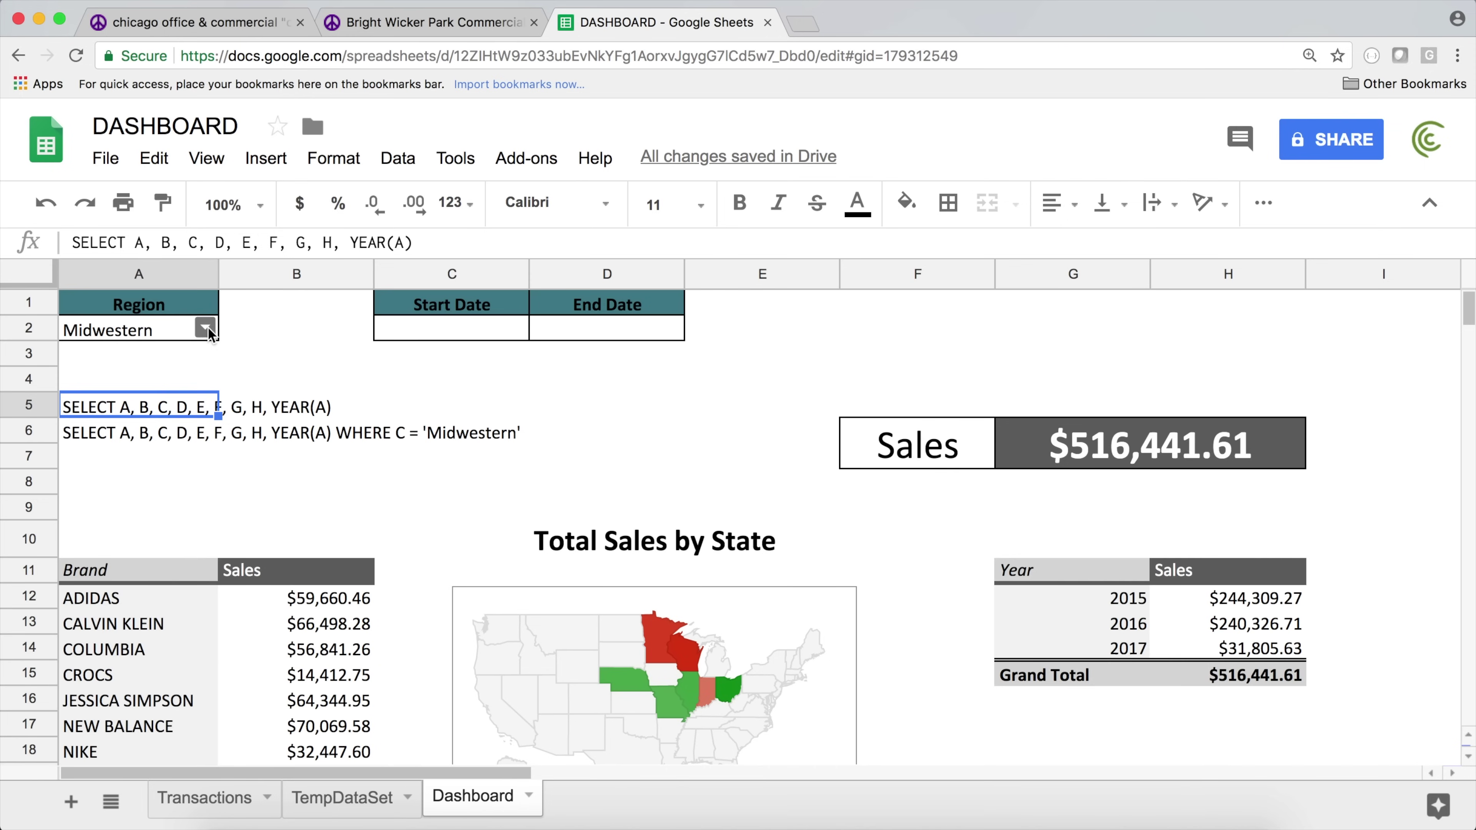
left_click(144, 431)
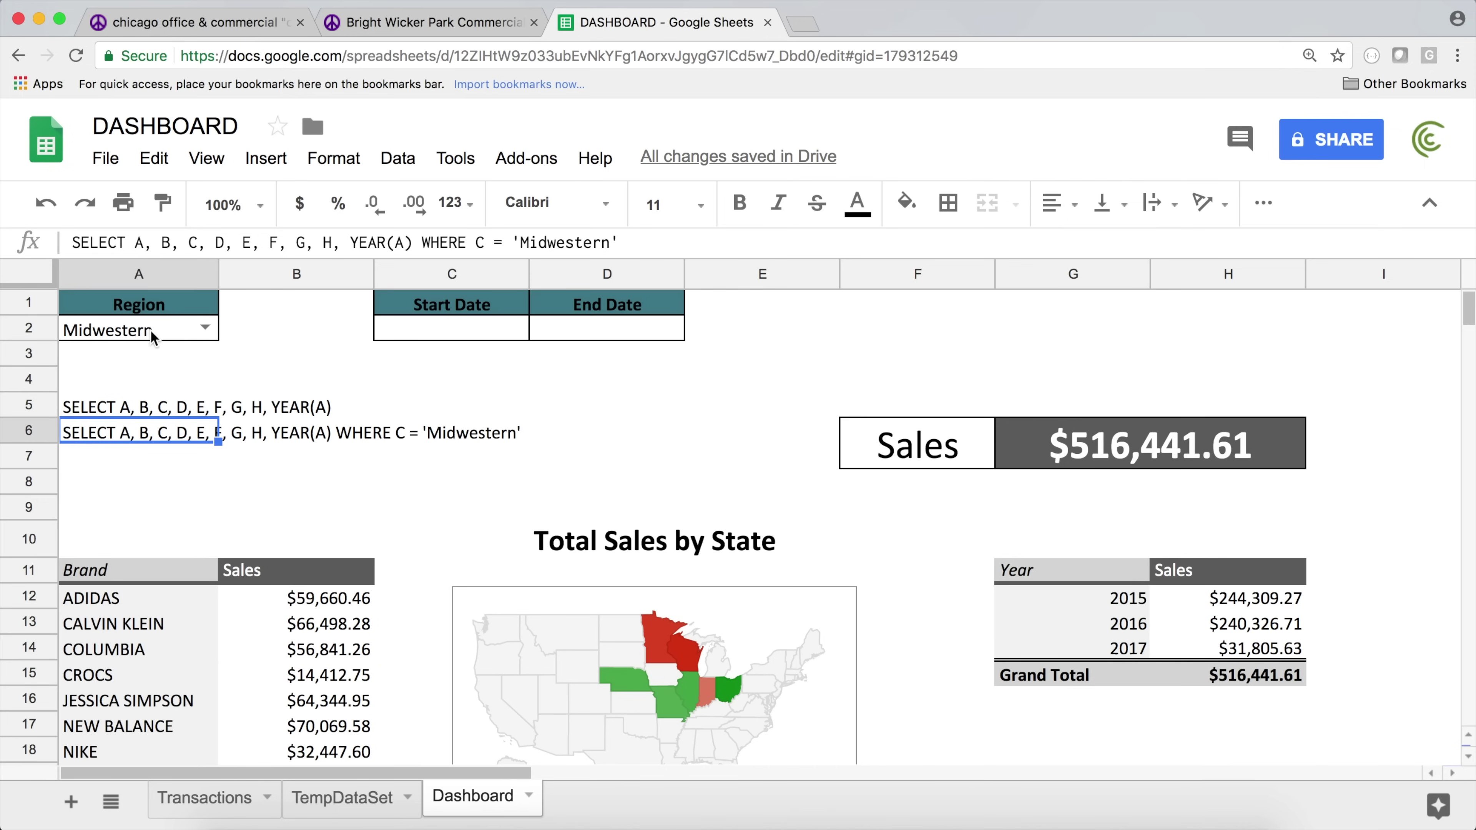
left_click(210, 336)
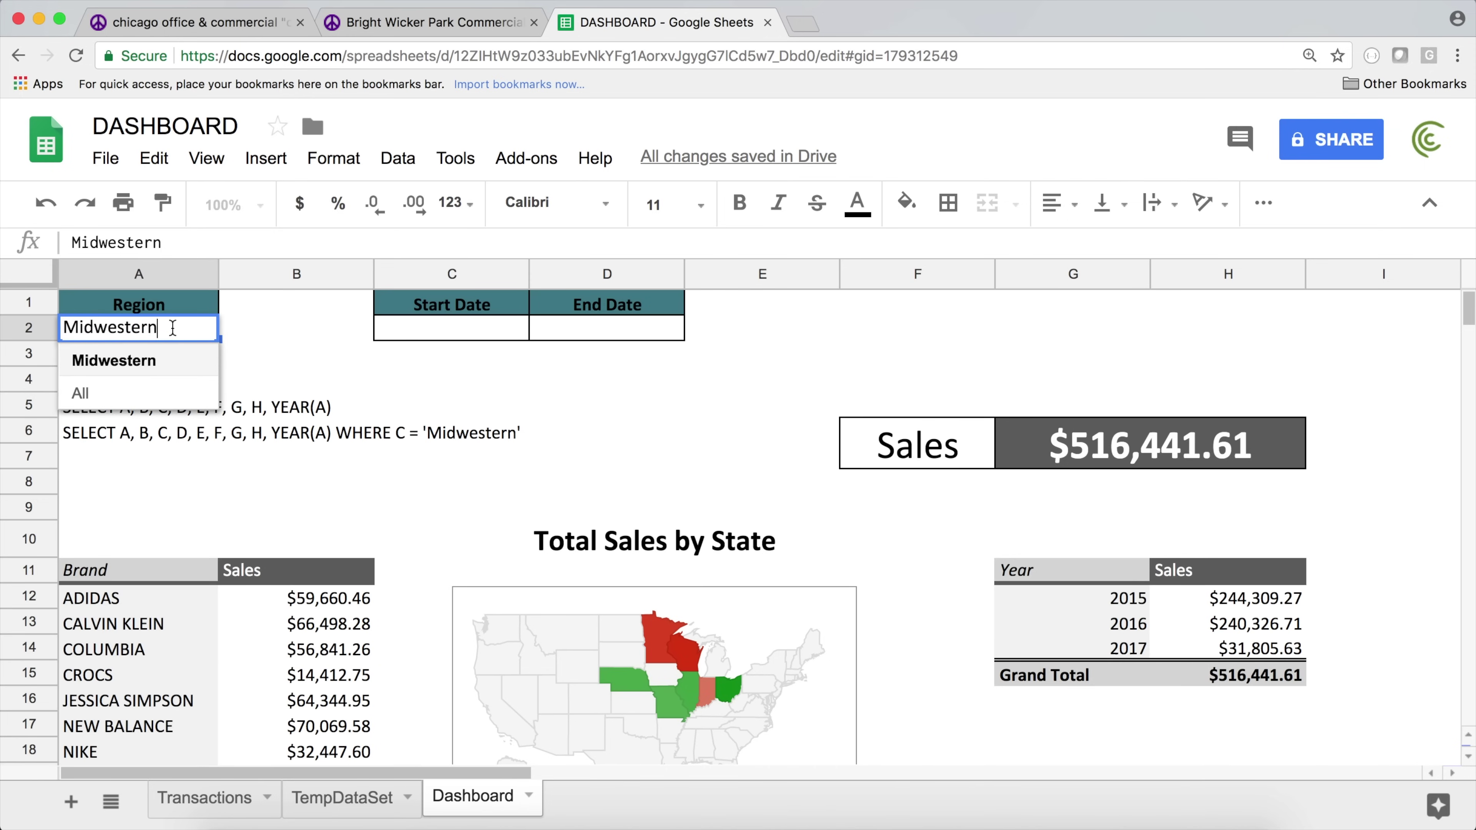
left_click(151, 393)
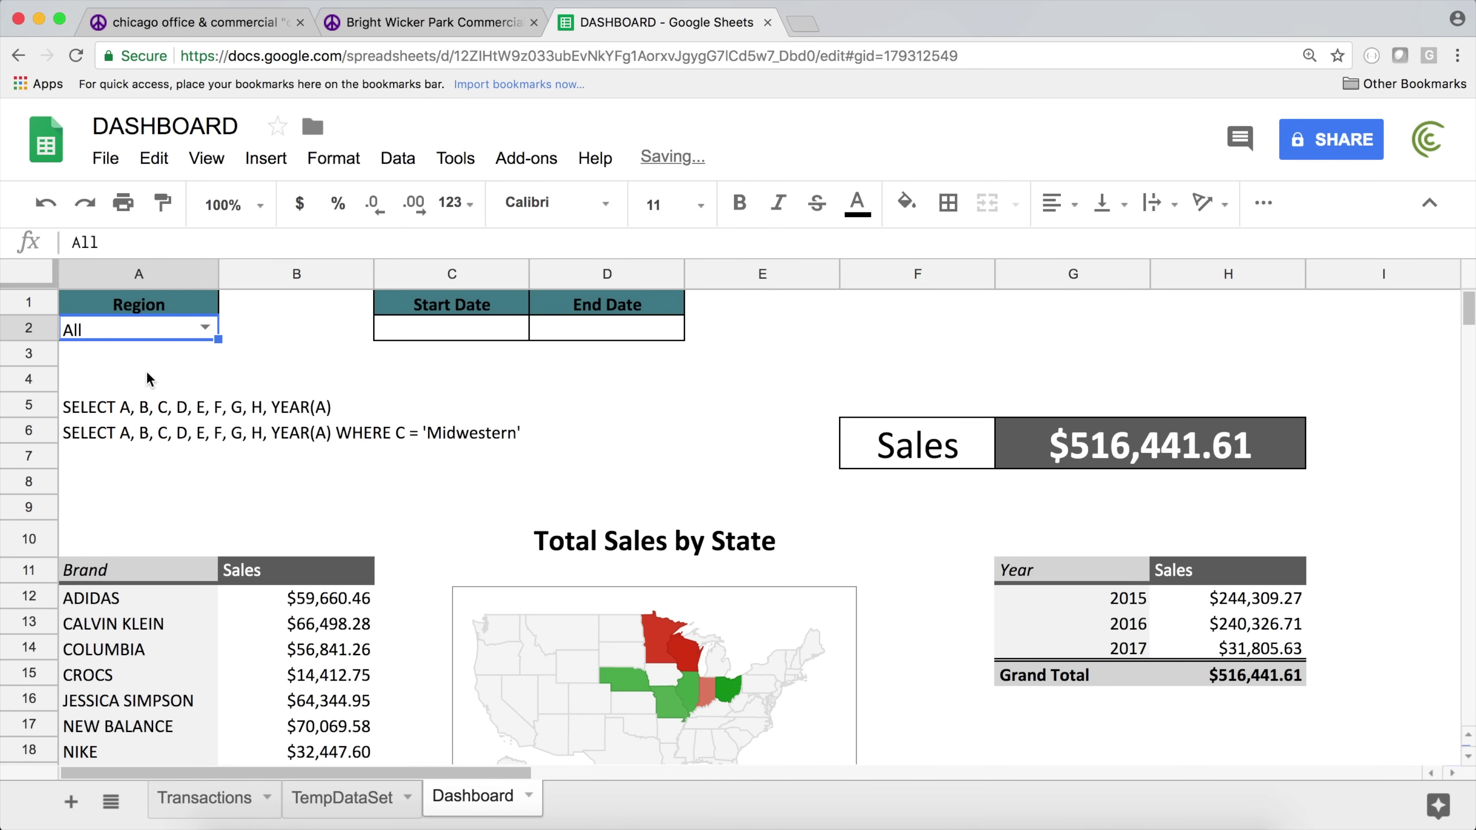
left_click(211, 336)
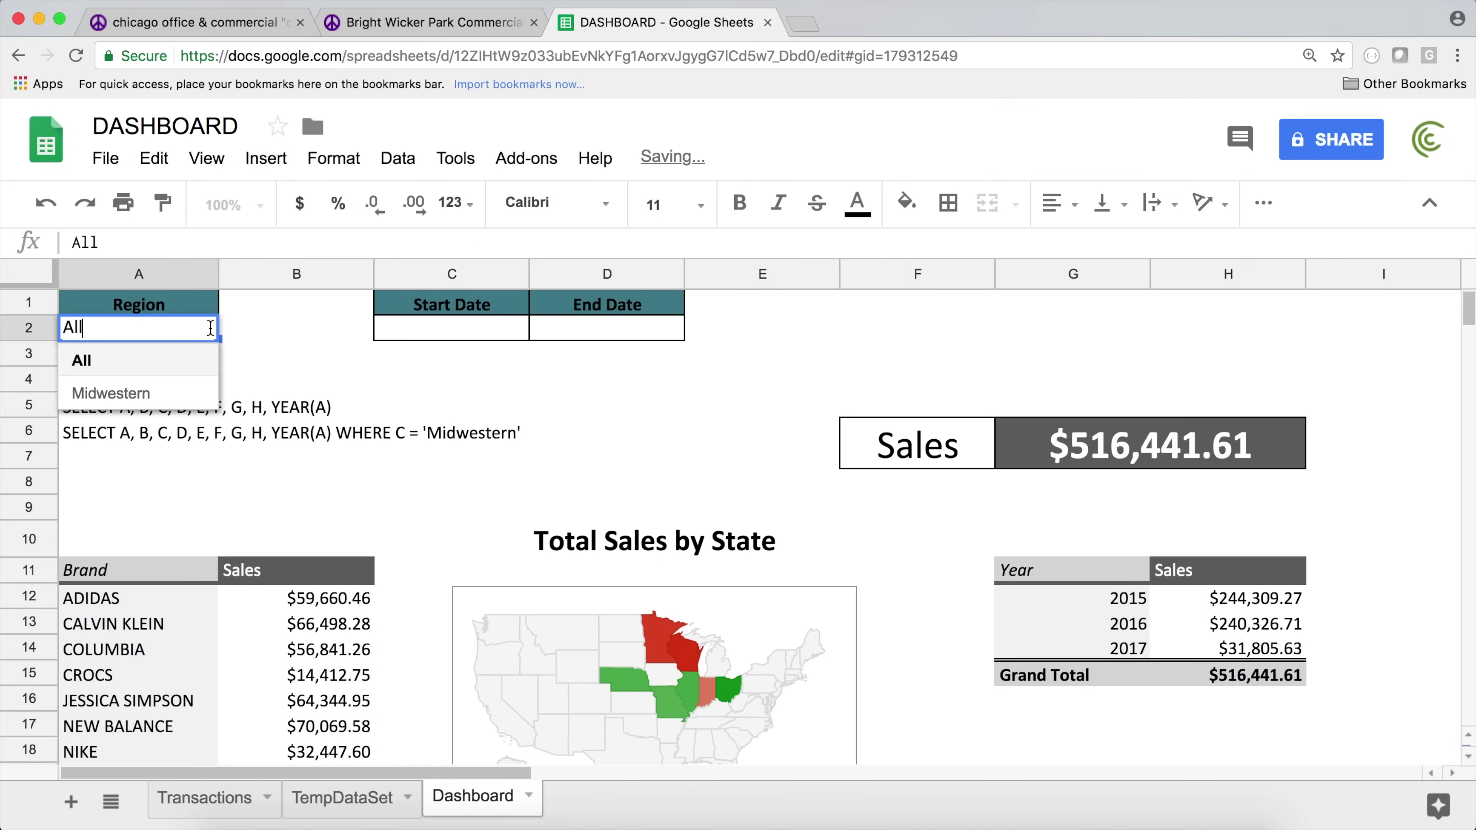
left_click(118, 364)
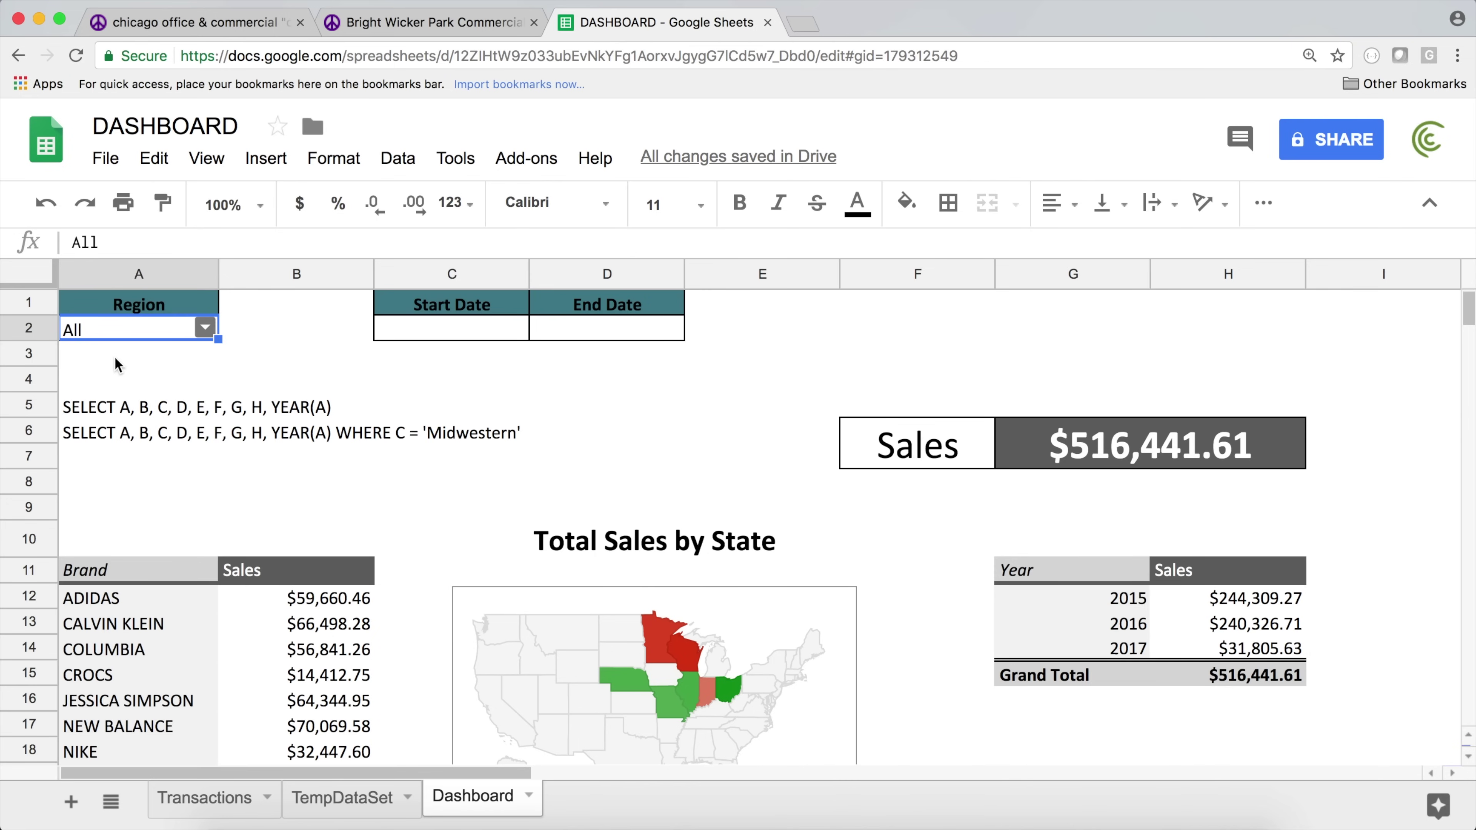
left_click(204, 329)
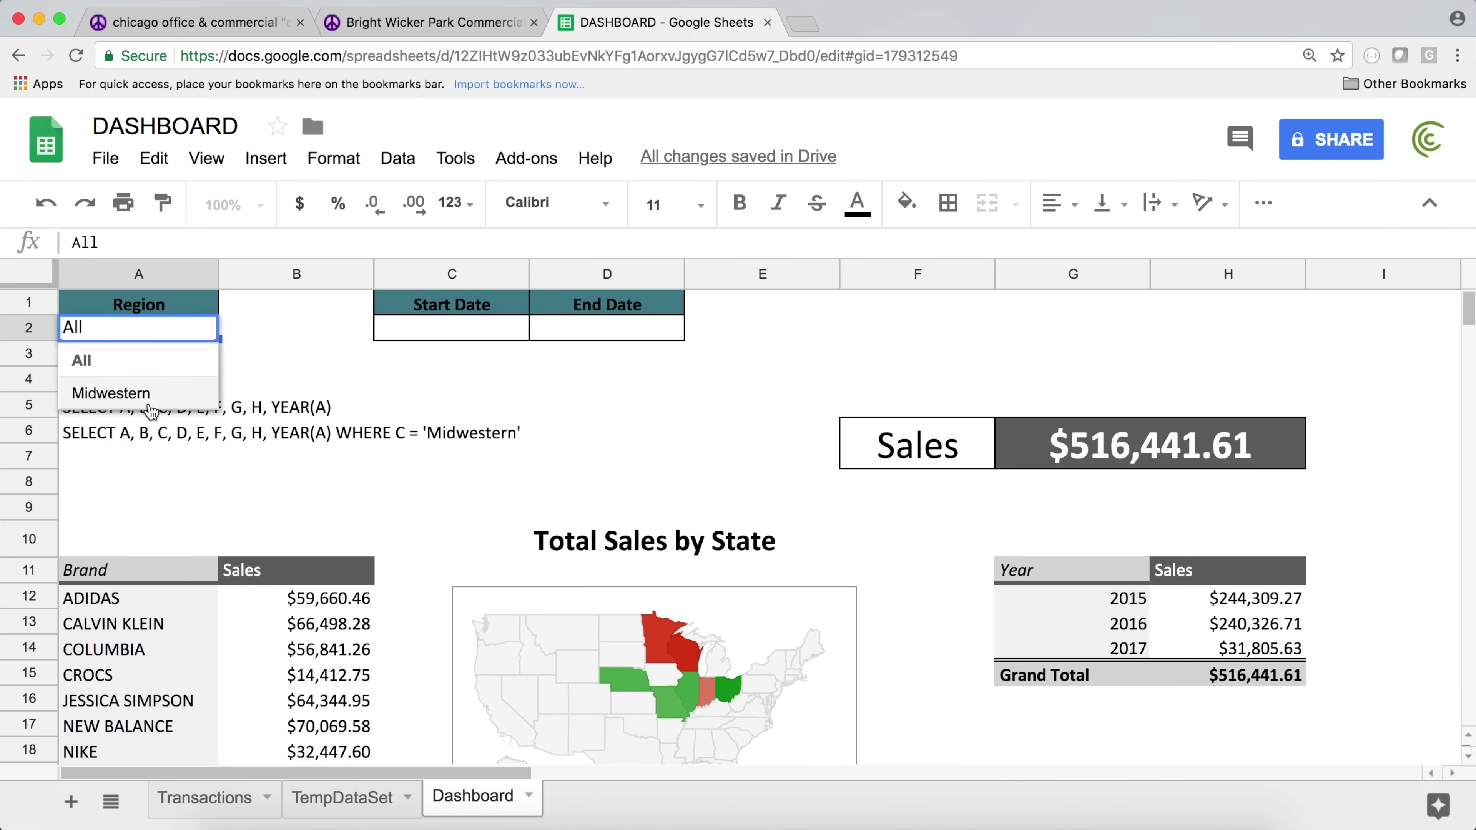
key("Escape")
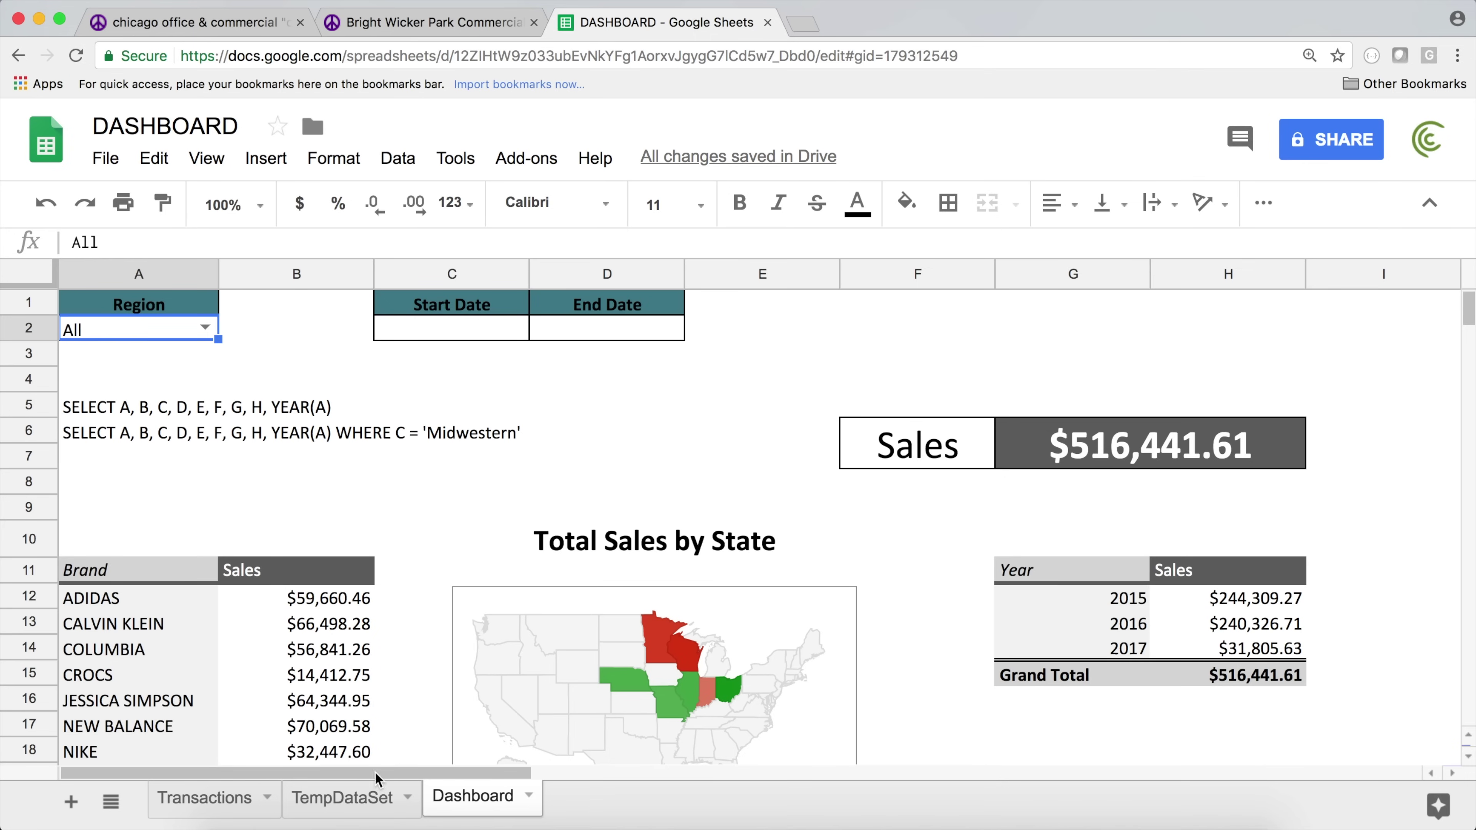
left_click(210, 160)
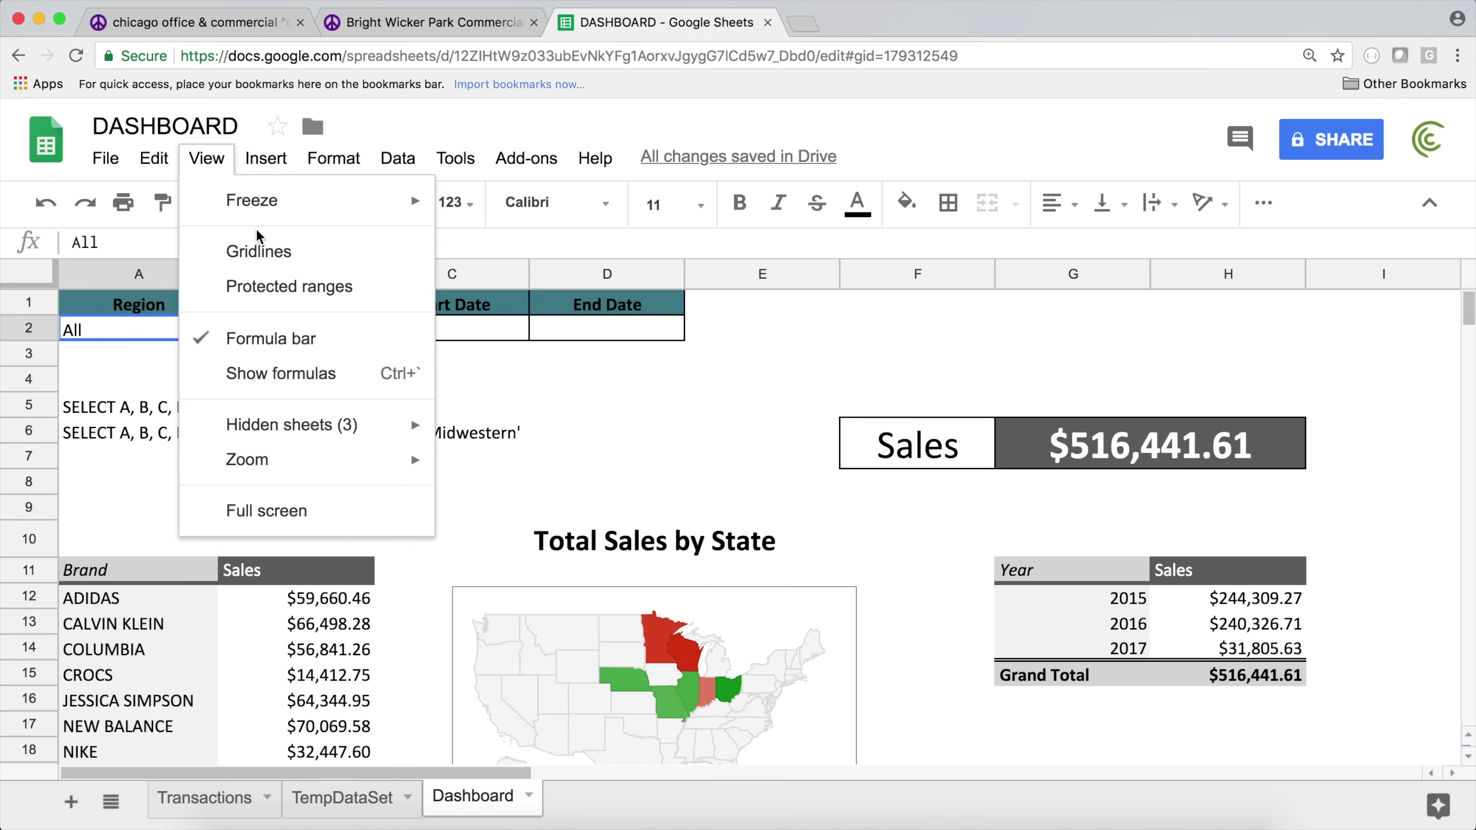
mouse_move(349, 433)
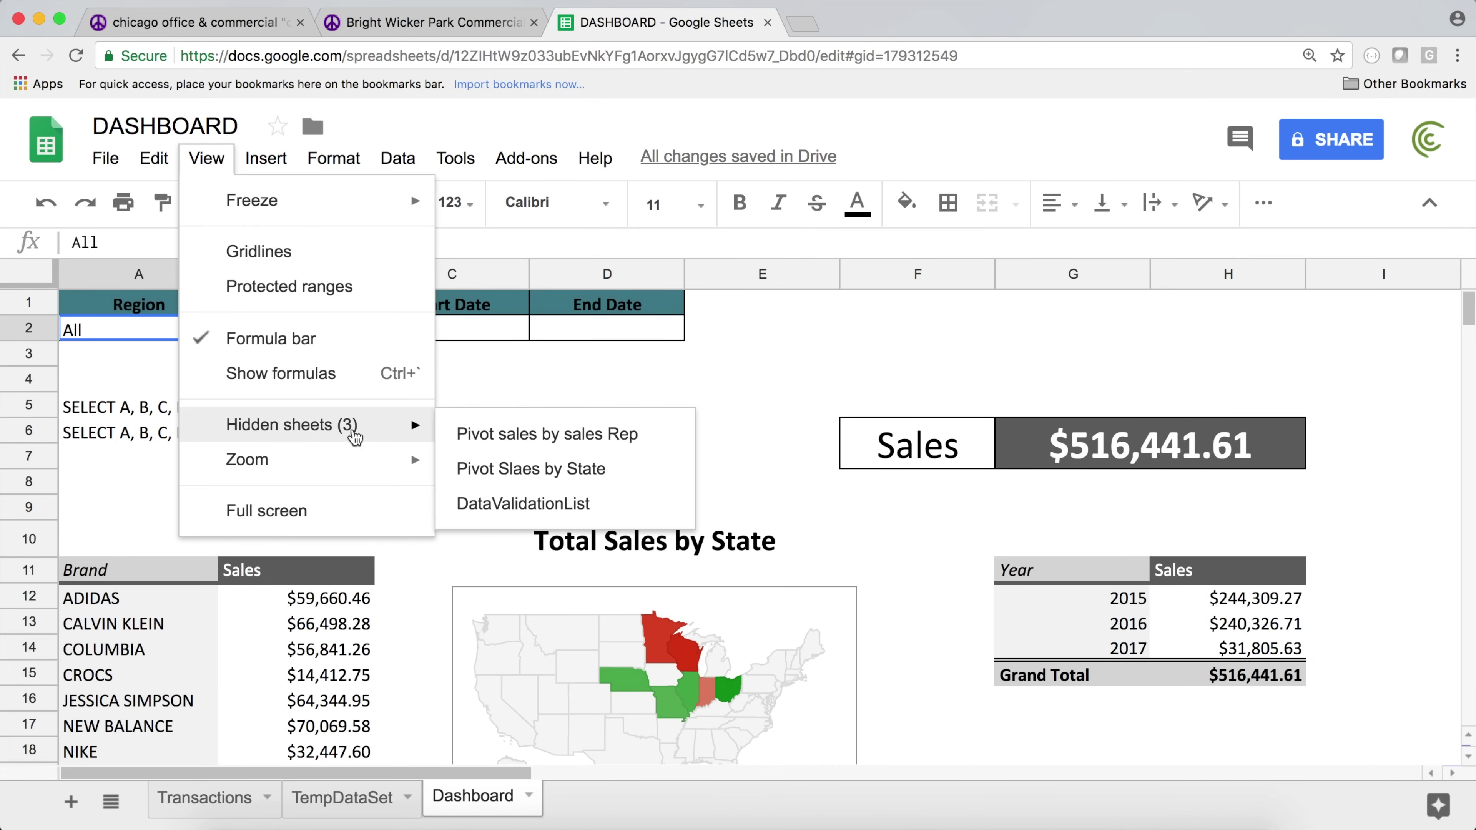
left_click(546, 503)
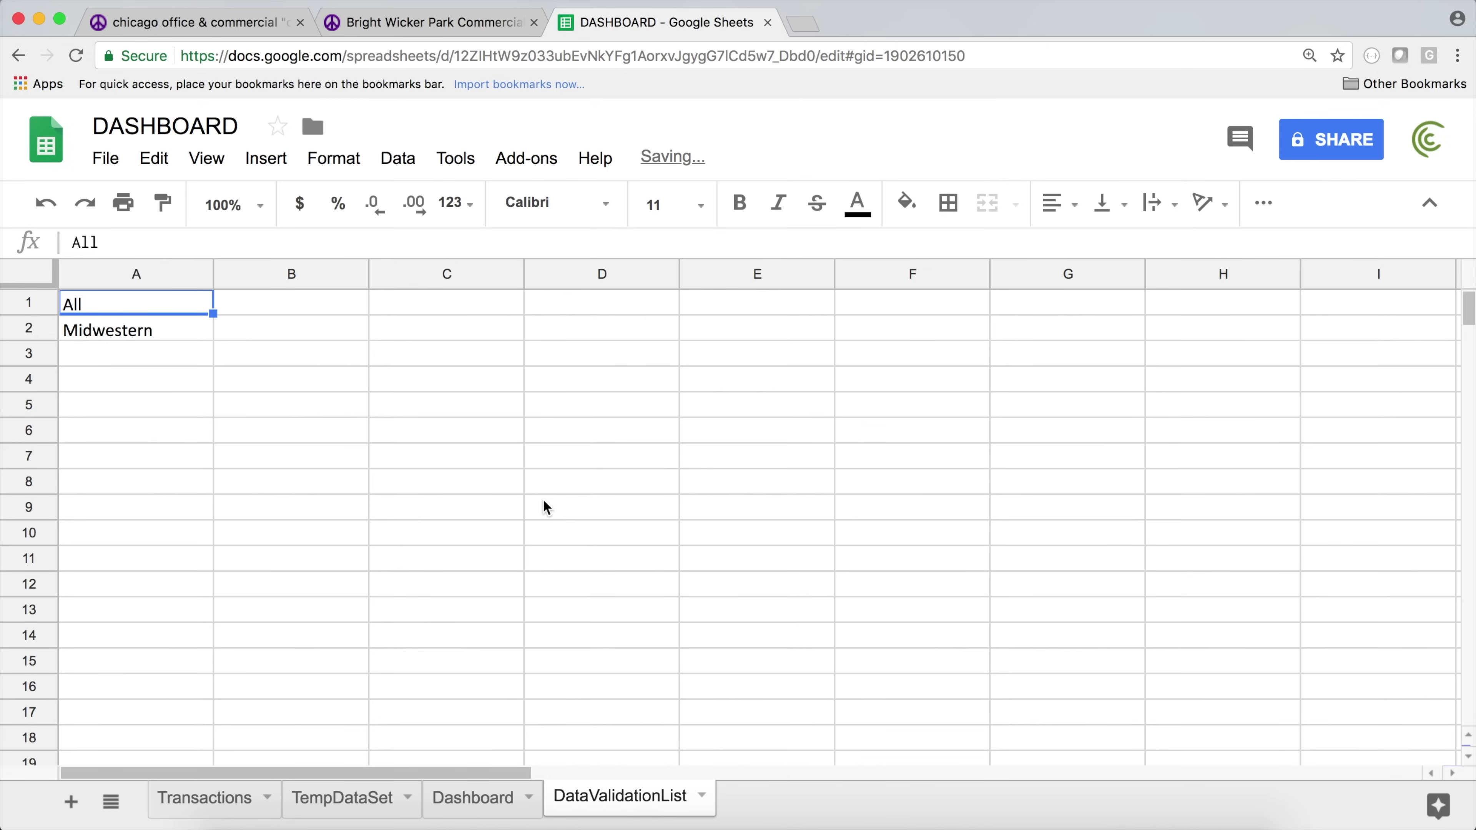
left_click(130, 329)
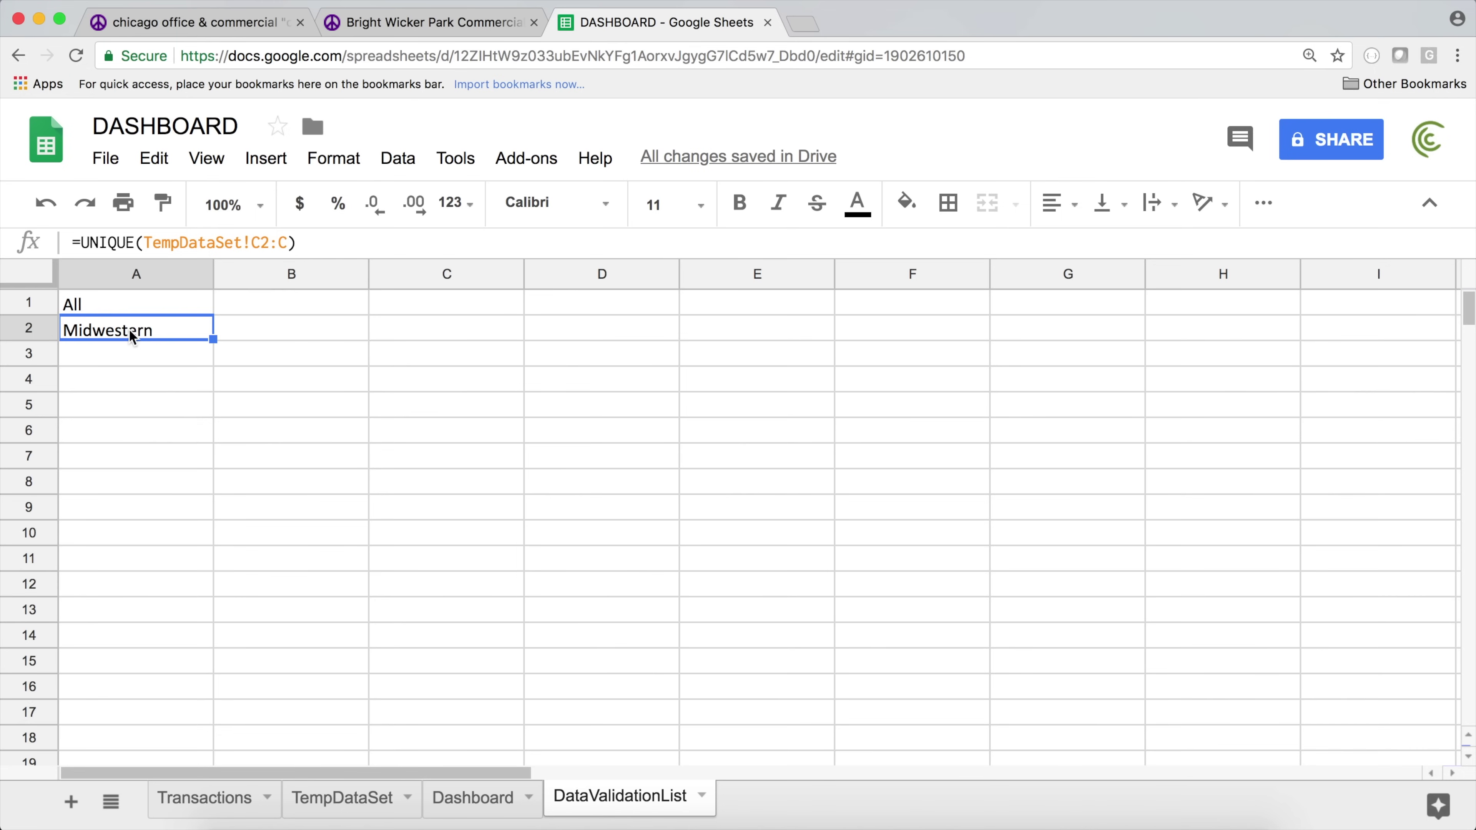
double_click(129, 328)
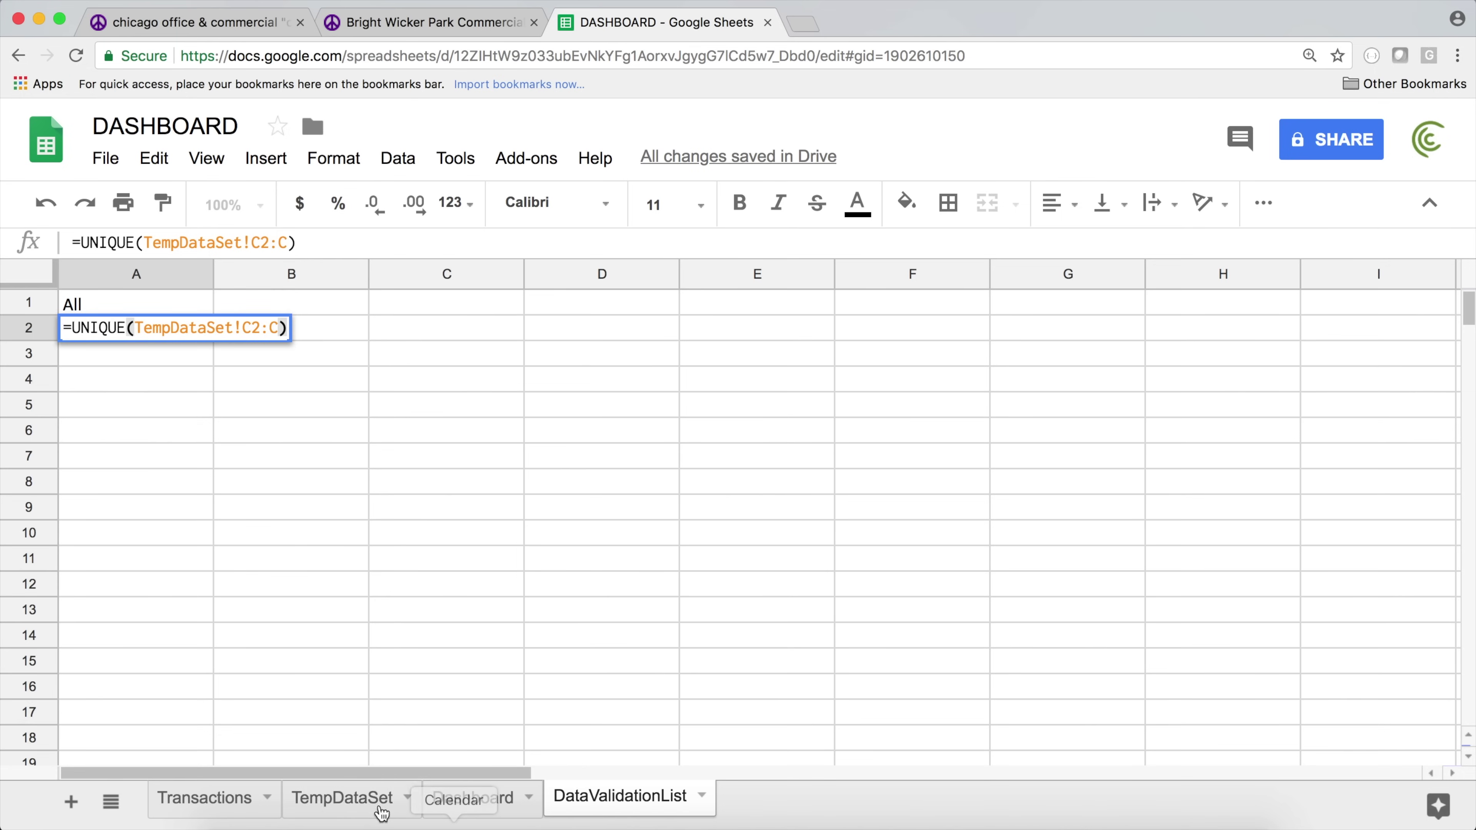
left_click(234, 328)
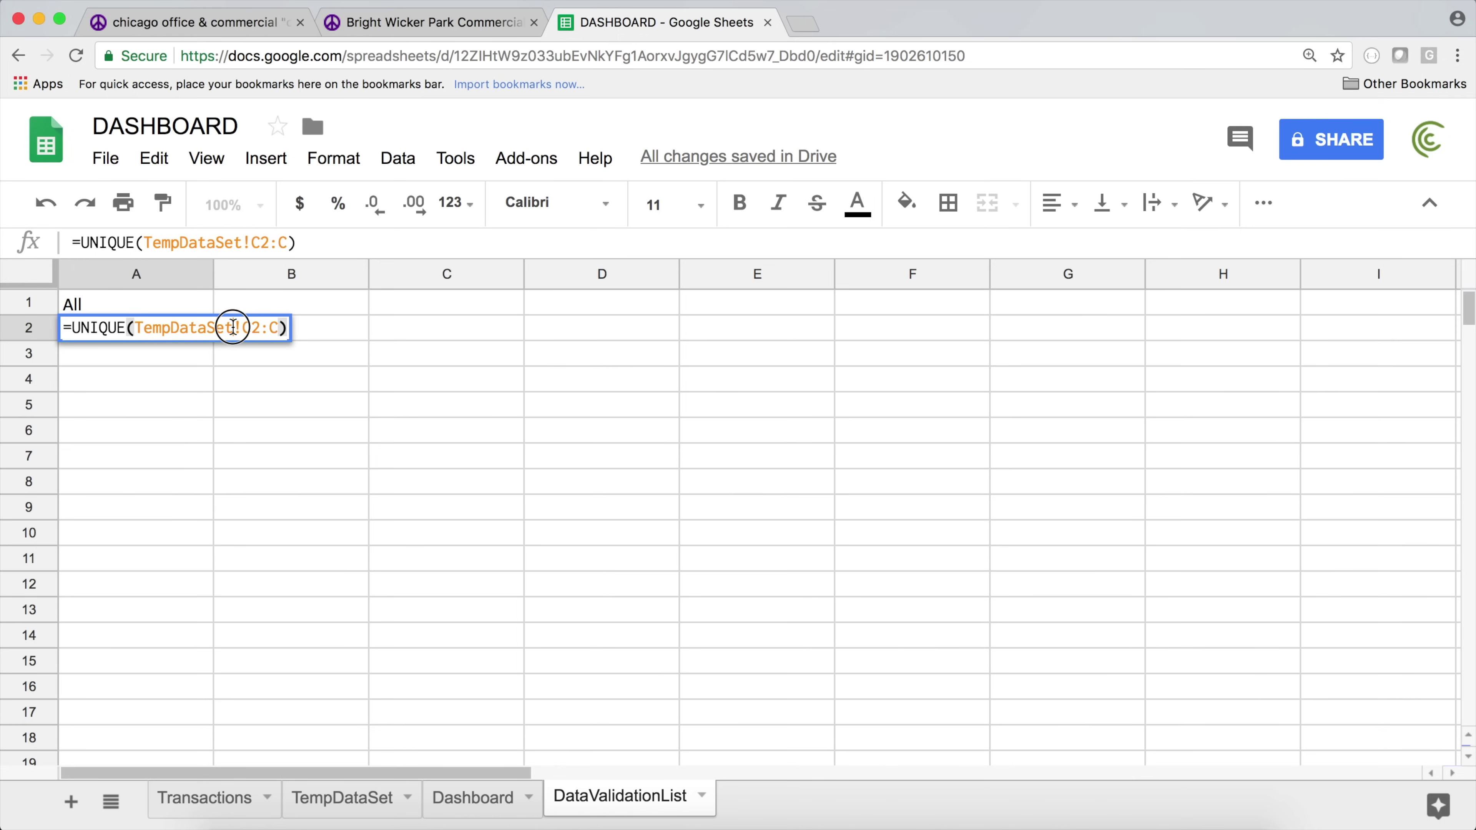
left_click_drag(234, 328, 137, 330)
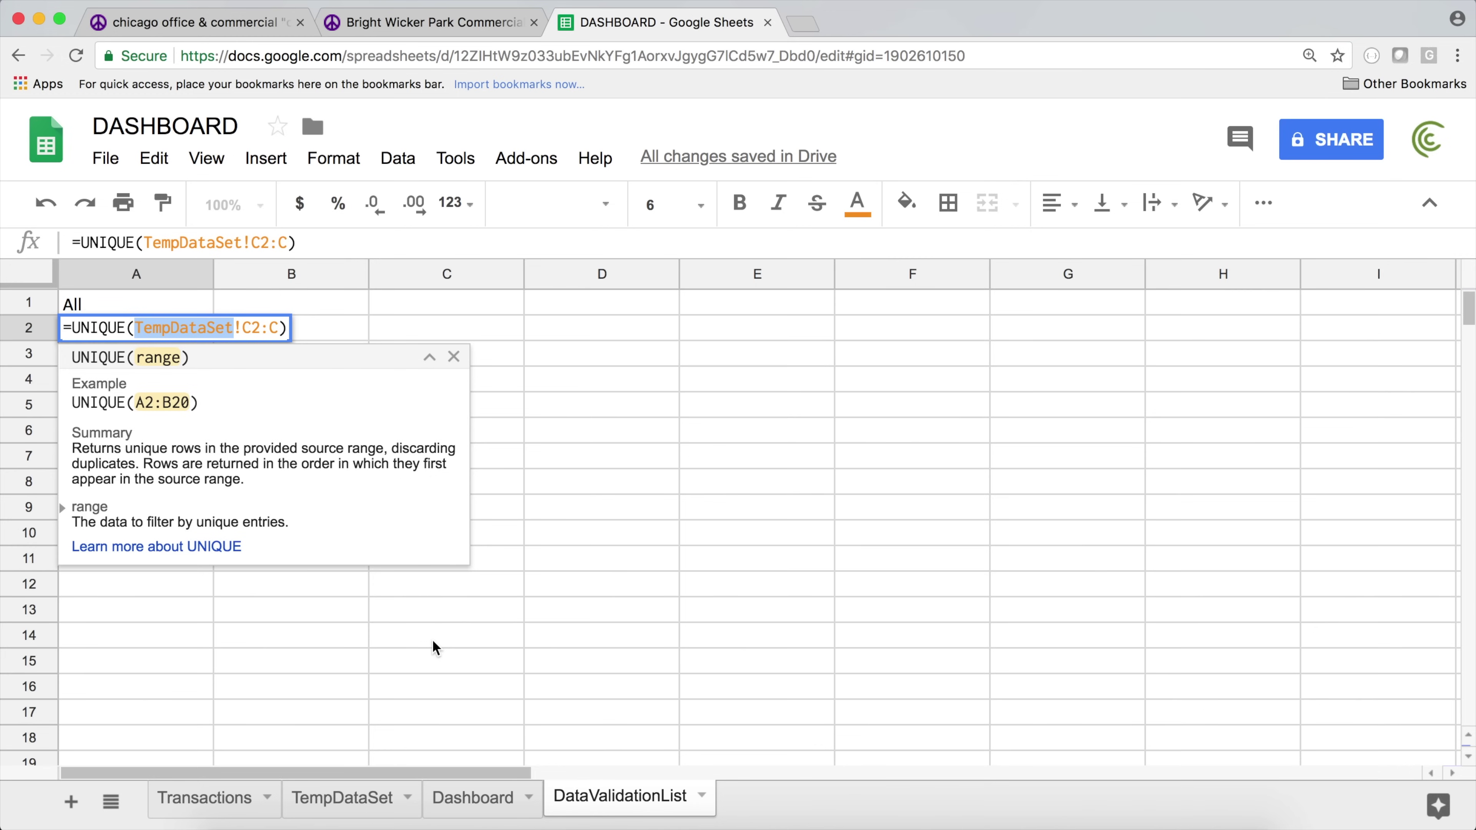
key("Return")
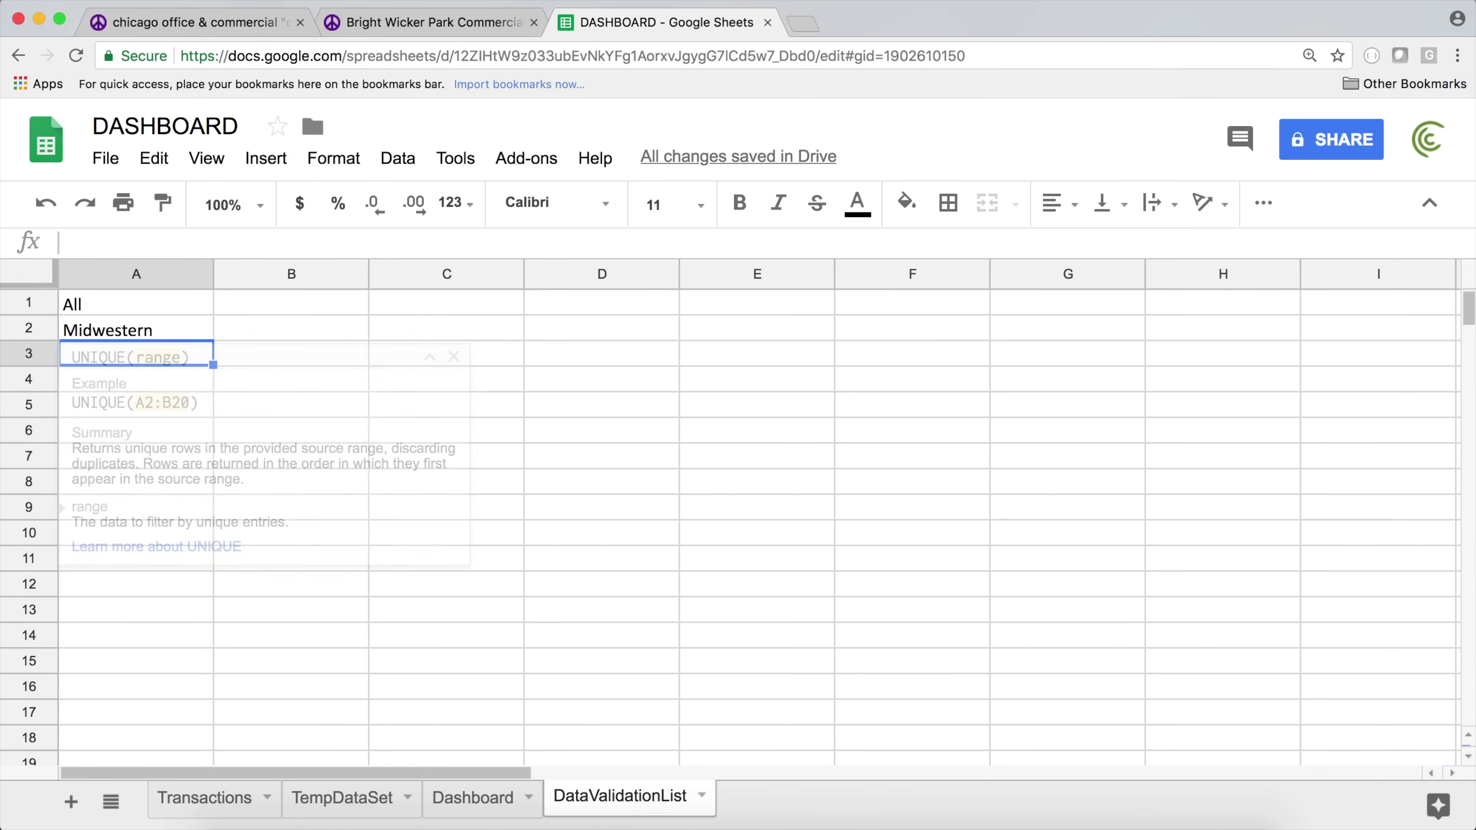
right_click(610, 797)
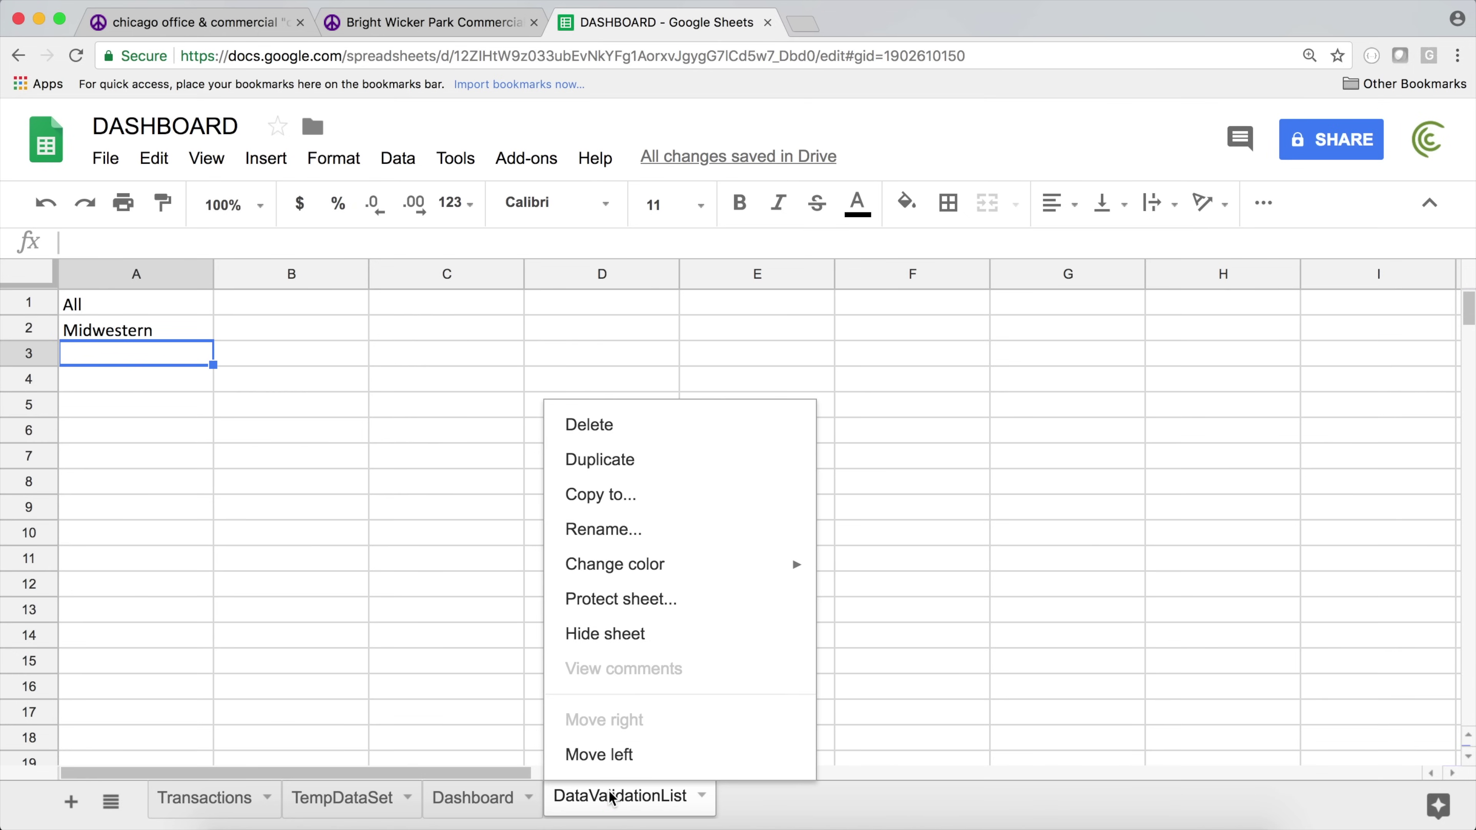
left_click(641, 636)
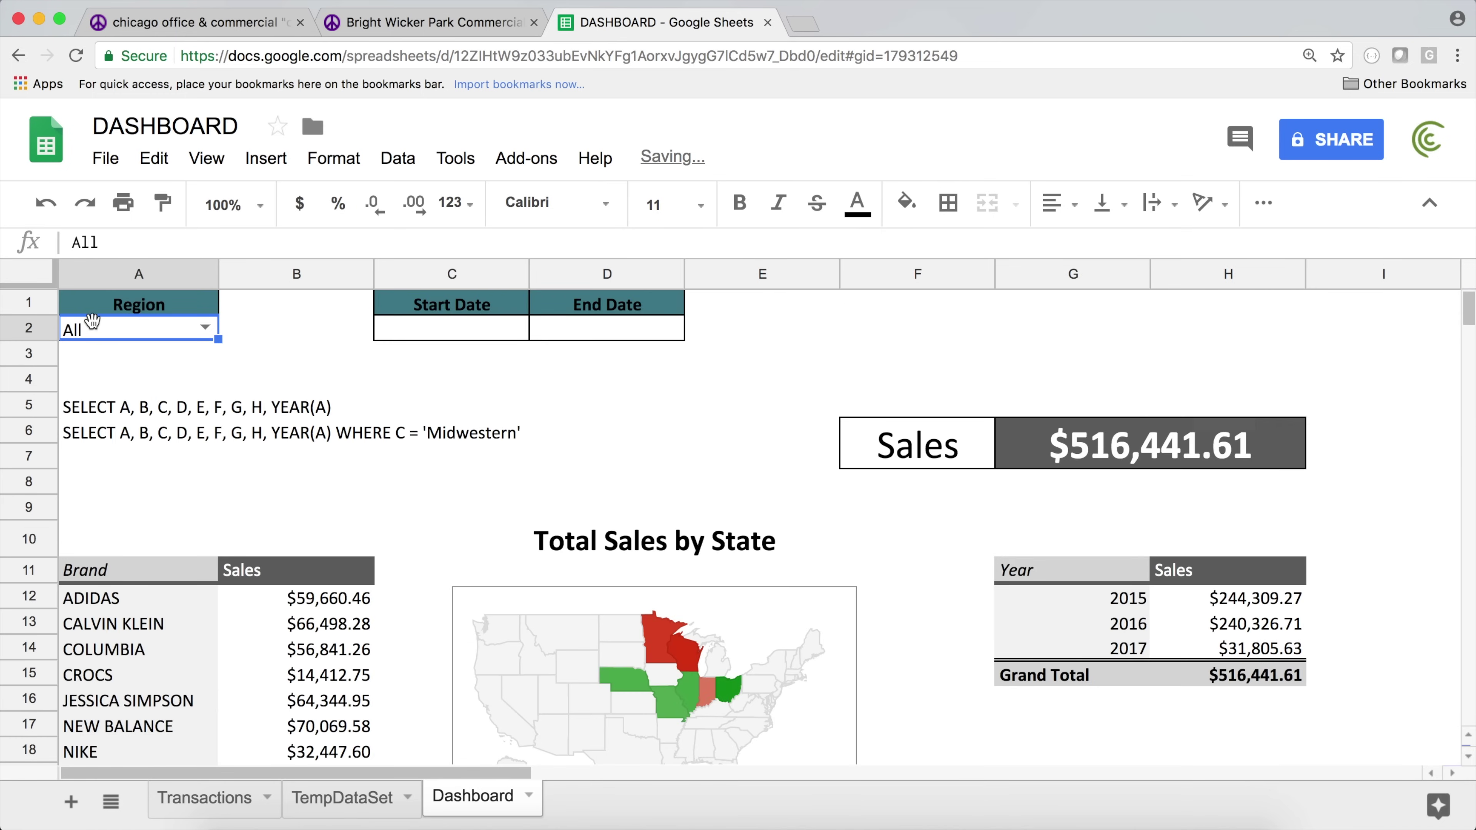
left_click(148, 433)
left_click(148, 404)
left_click(155, 437)
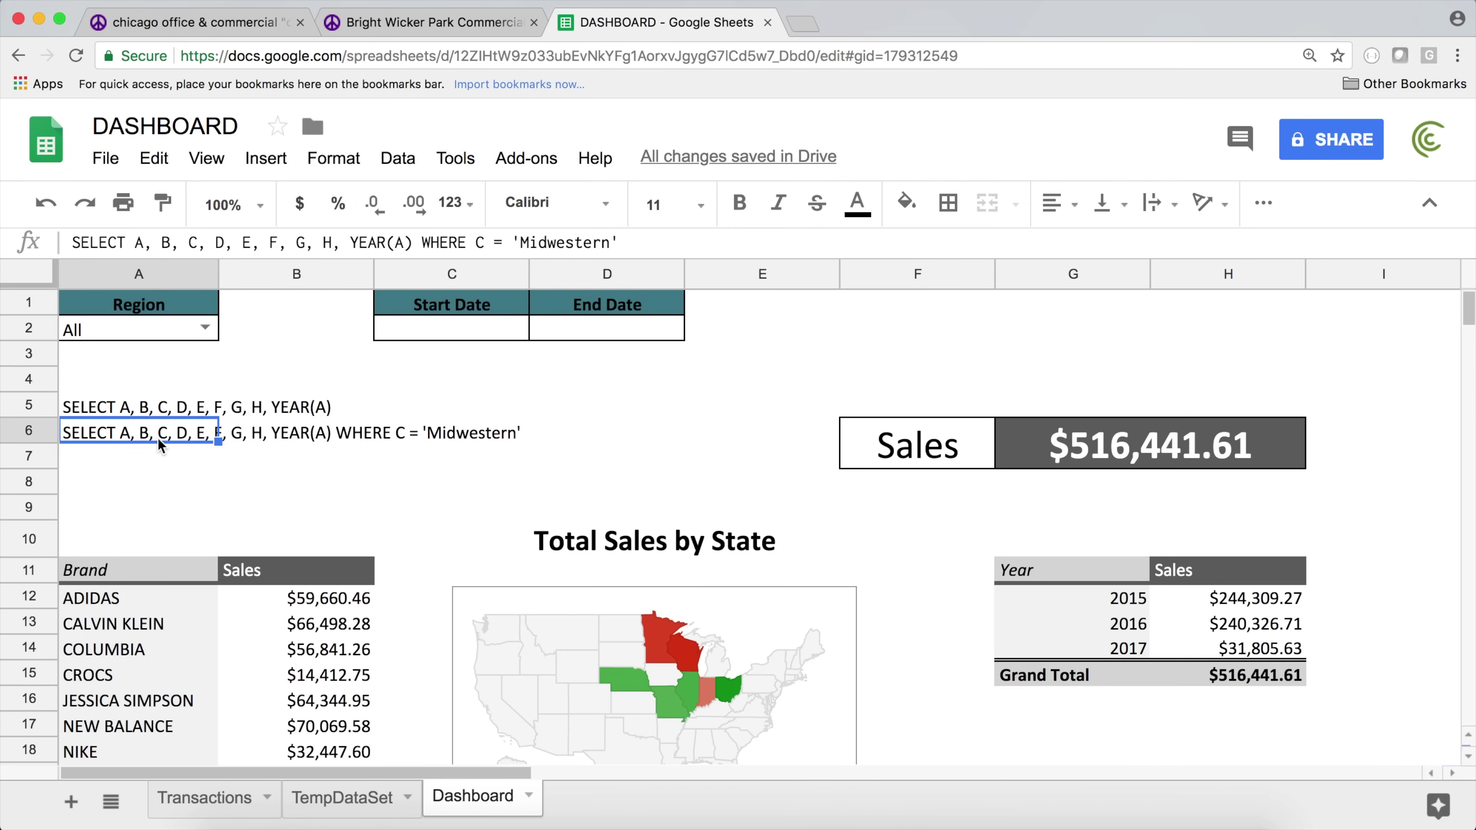
left_click(197, 329)
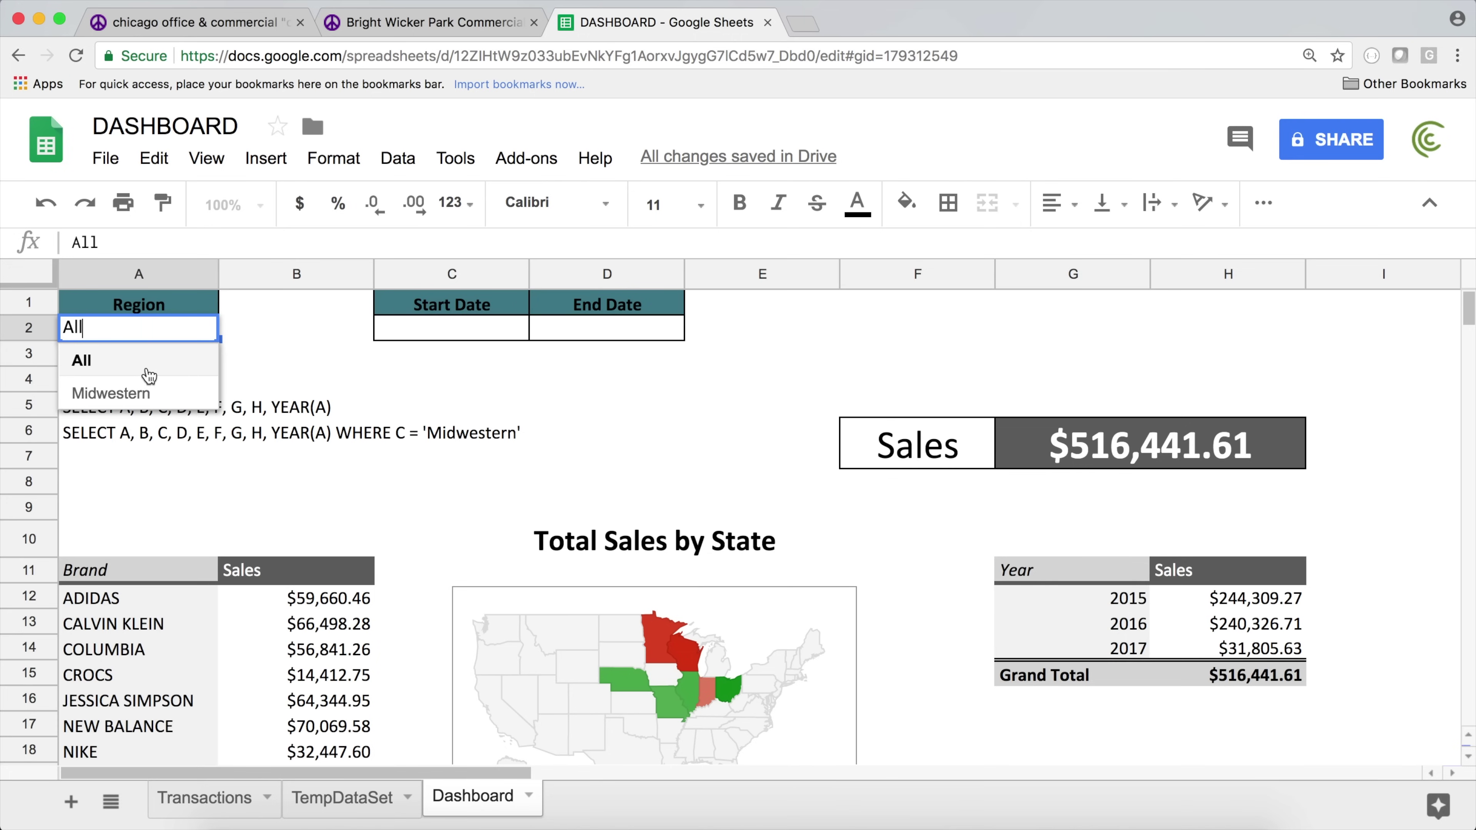
left_click(119, 447)
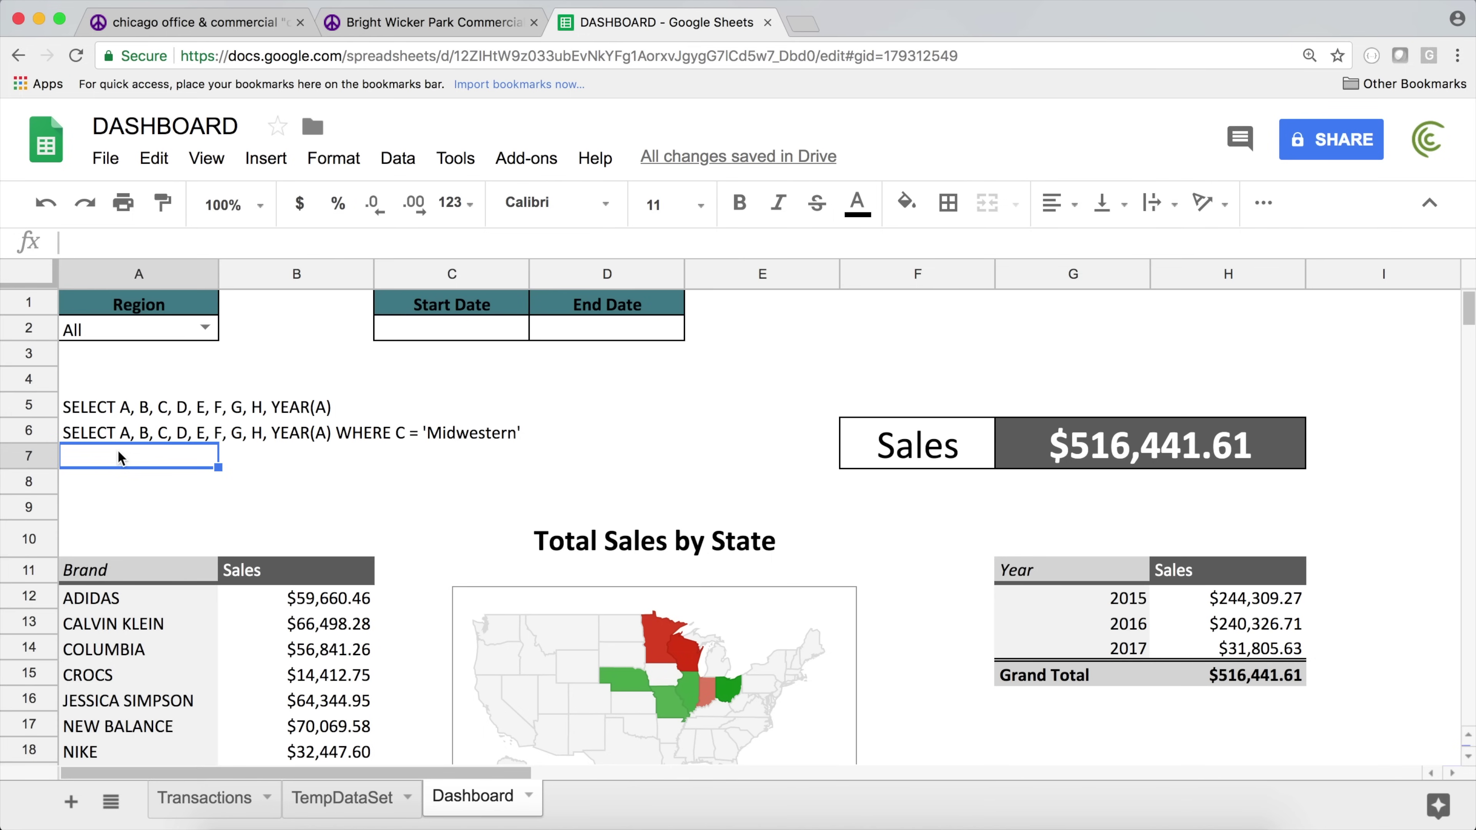
left_click(167, 329)
left_click(206, 327)
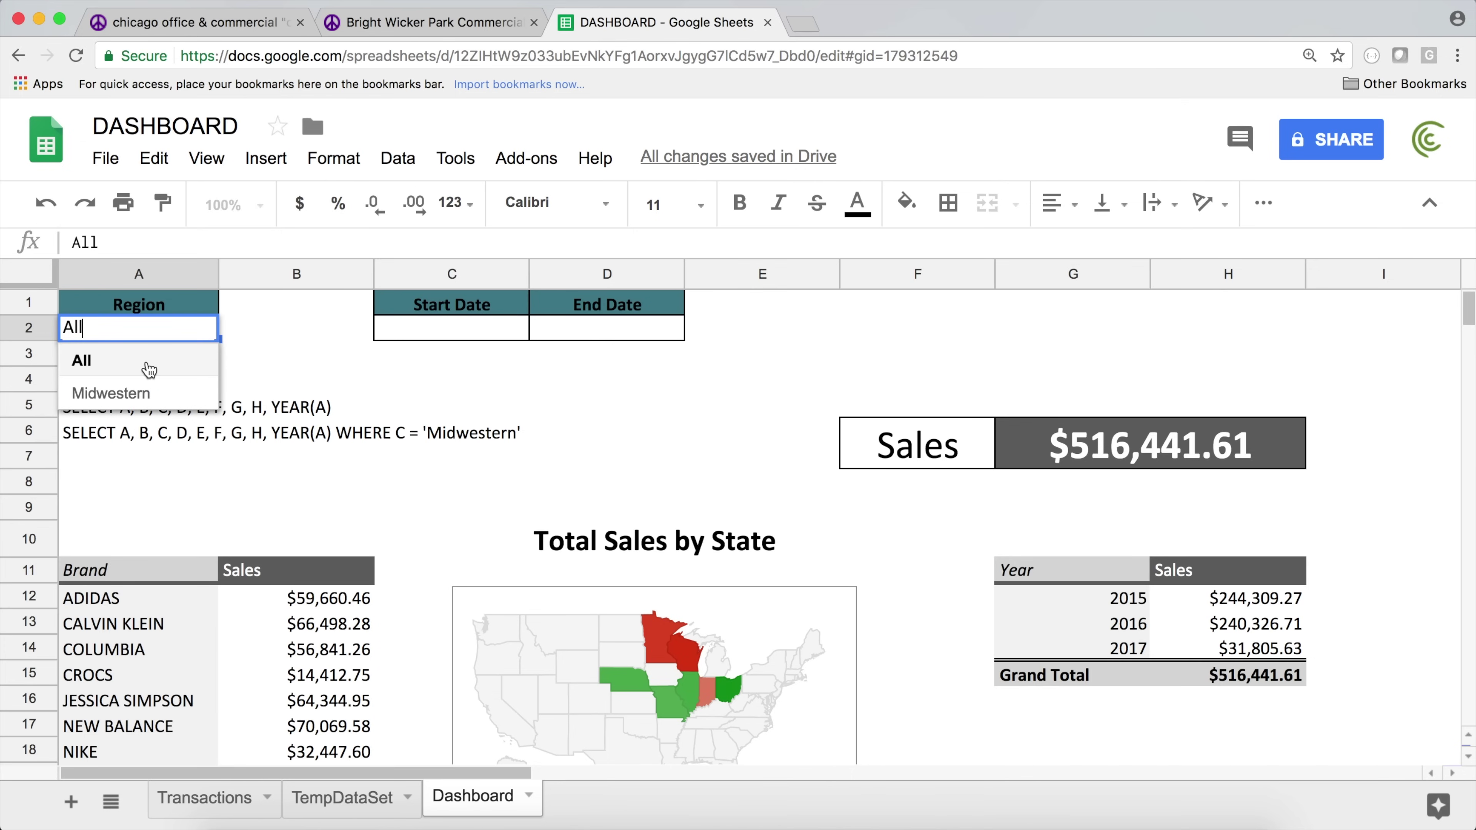
left_click(355, 411)
left_click(122, 481)
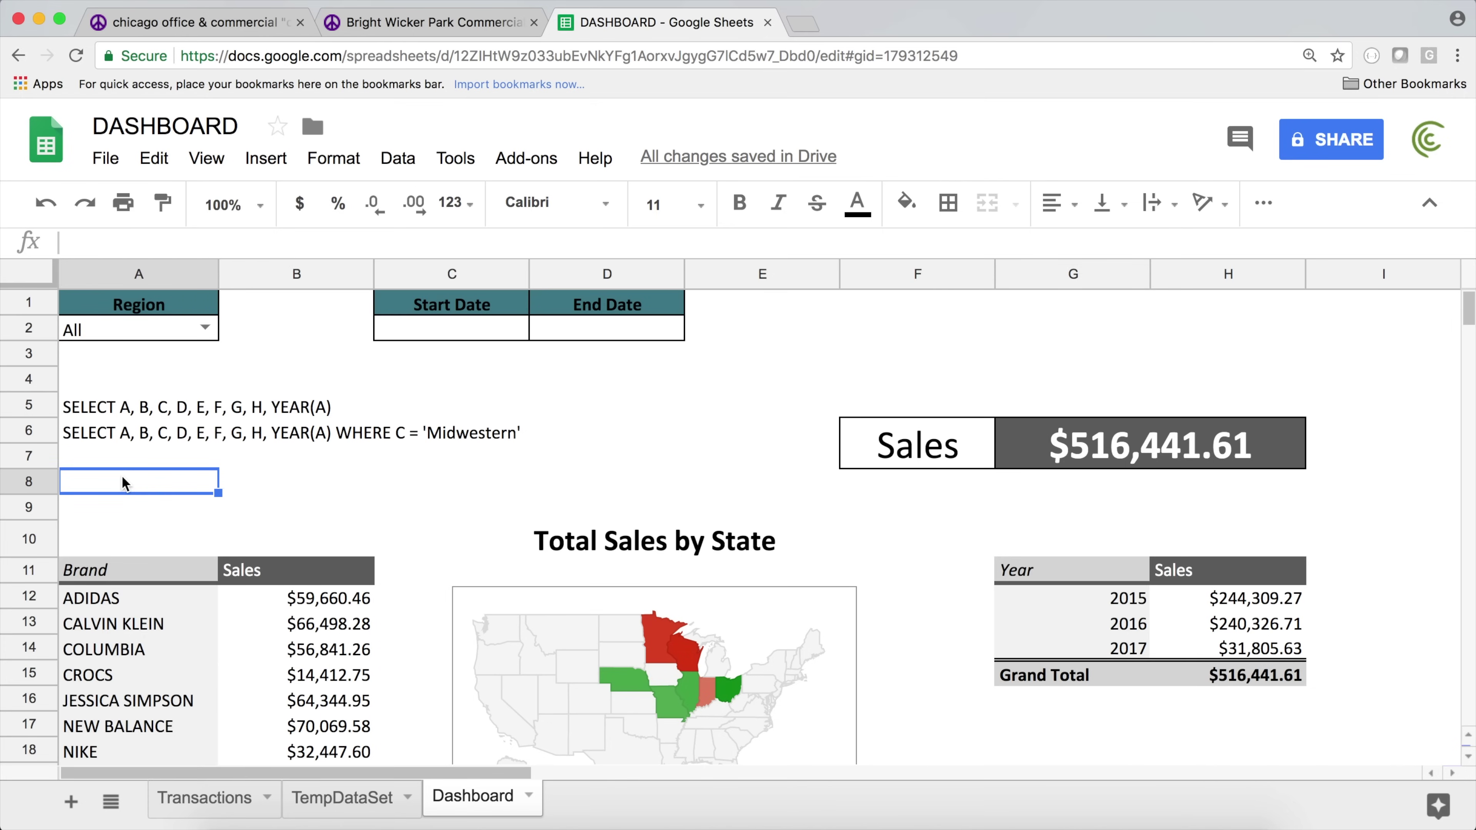
key("Up")
- Enter =IF(A2="All","","C = 'Midwestern'") in Dashboard cell A7
type("=if(")
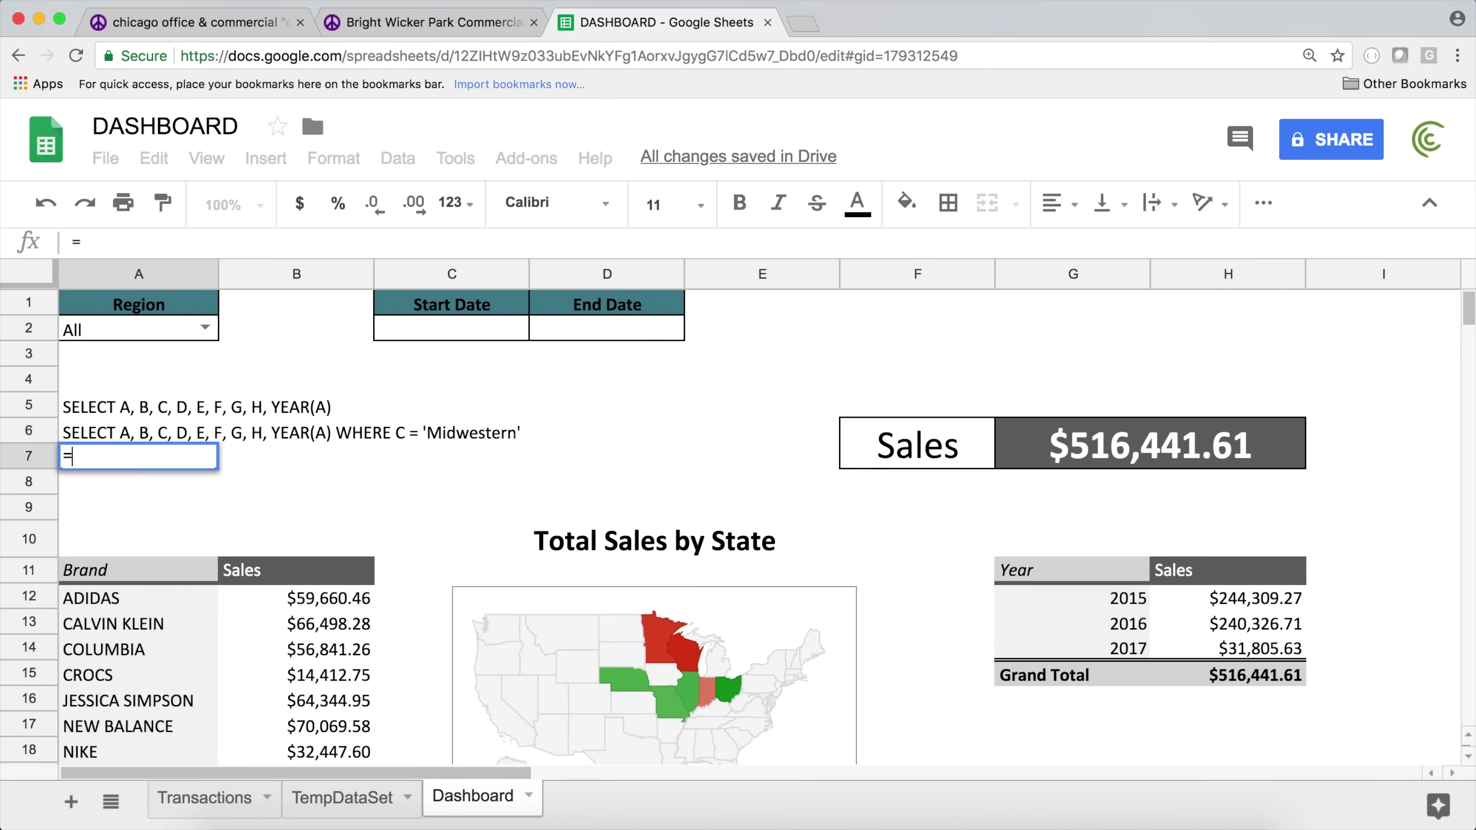
left_click(113, 329)
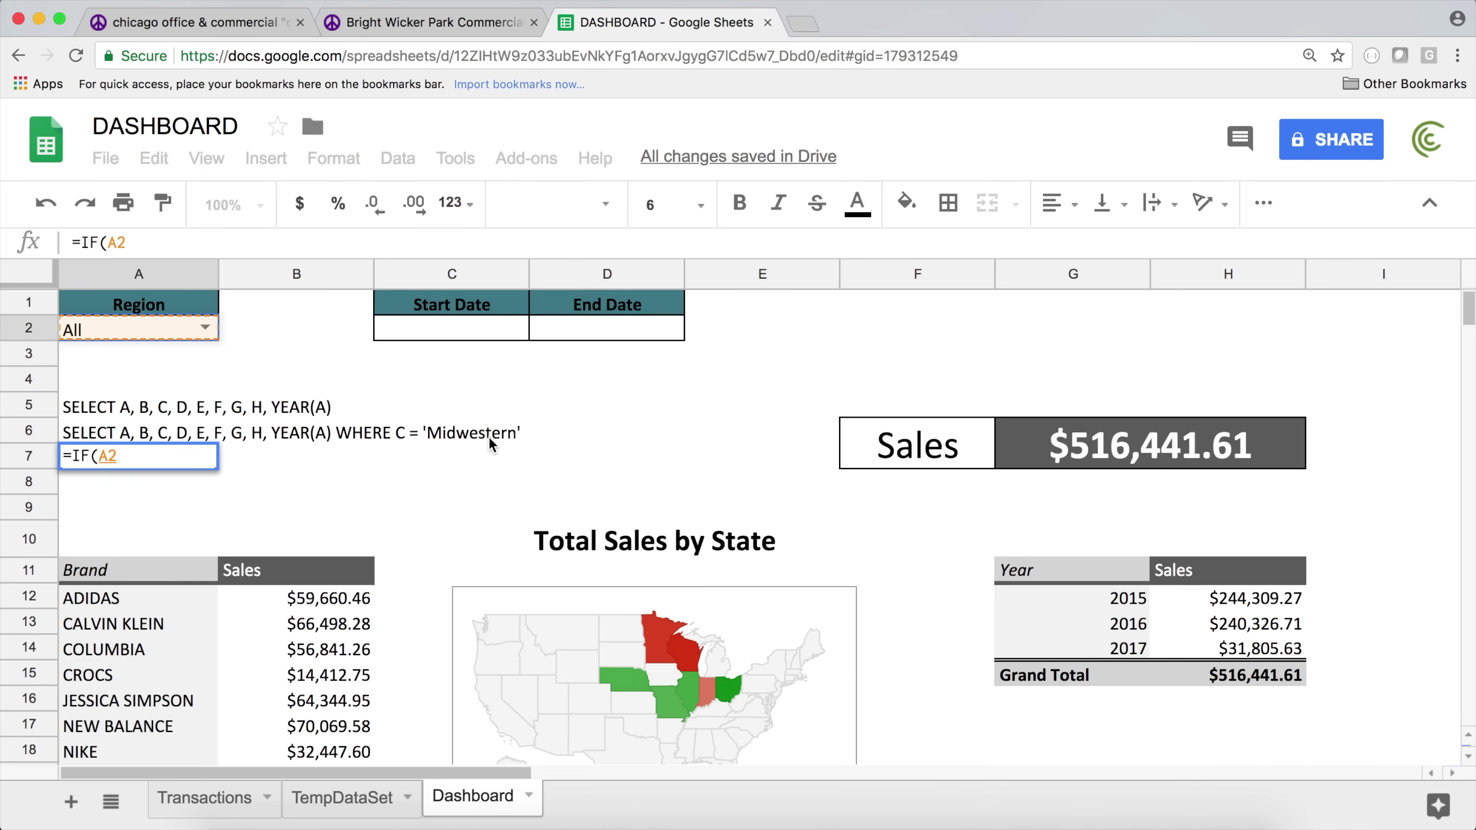
type("=")
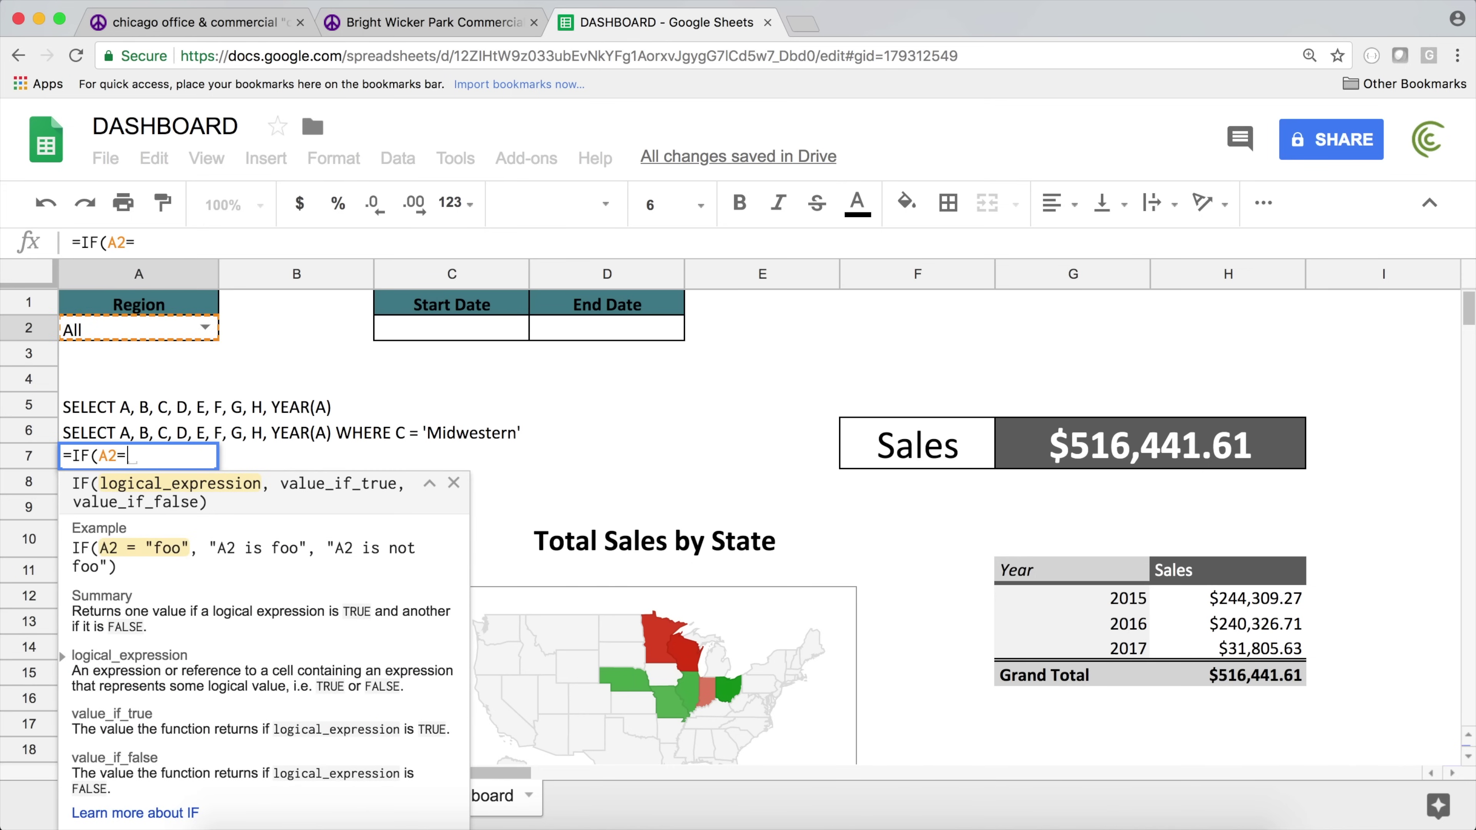
type("\"A")
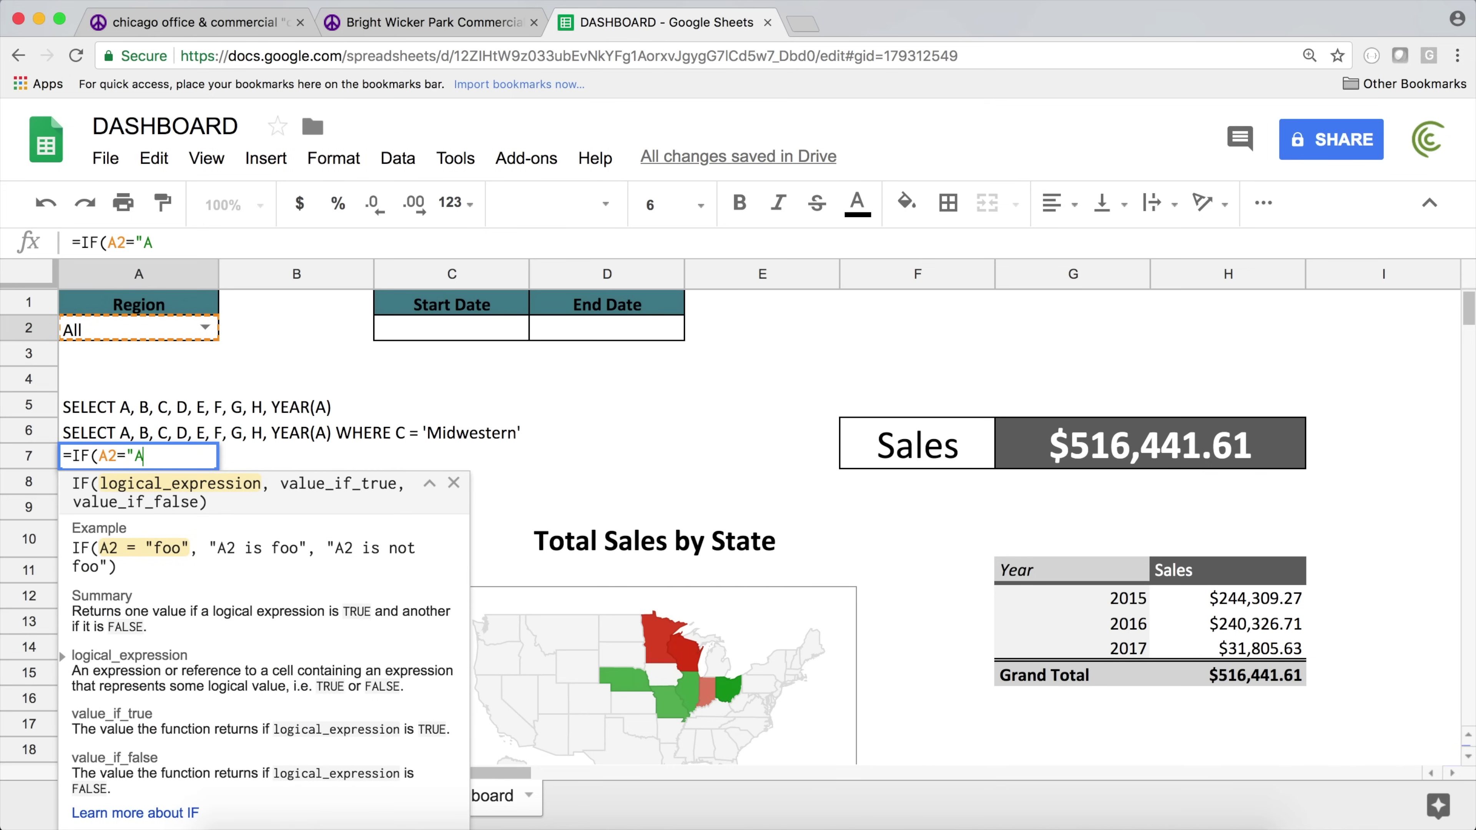
type("ll\",")
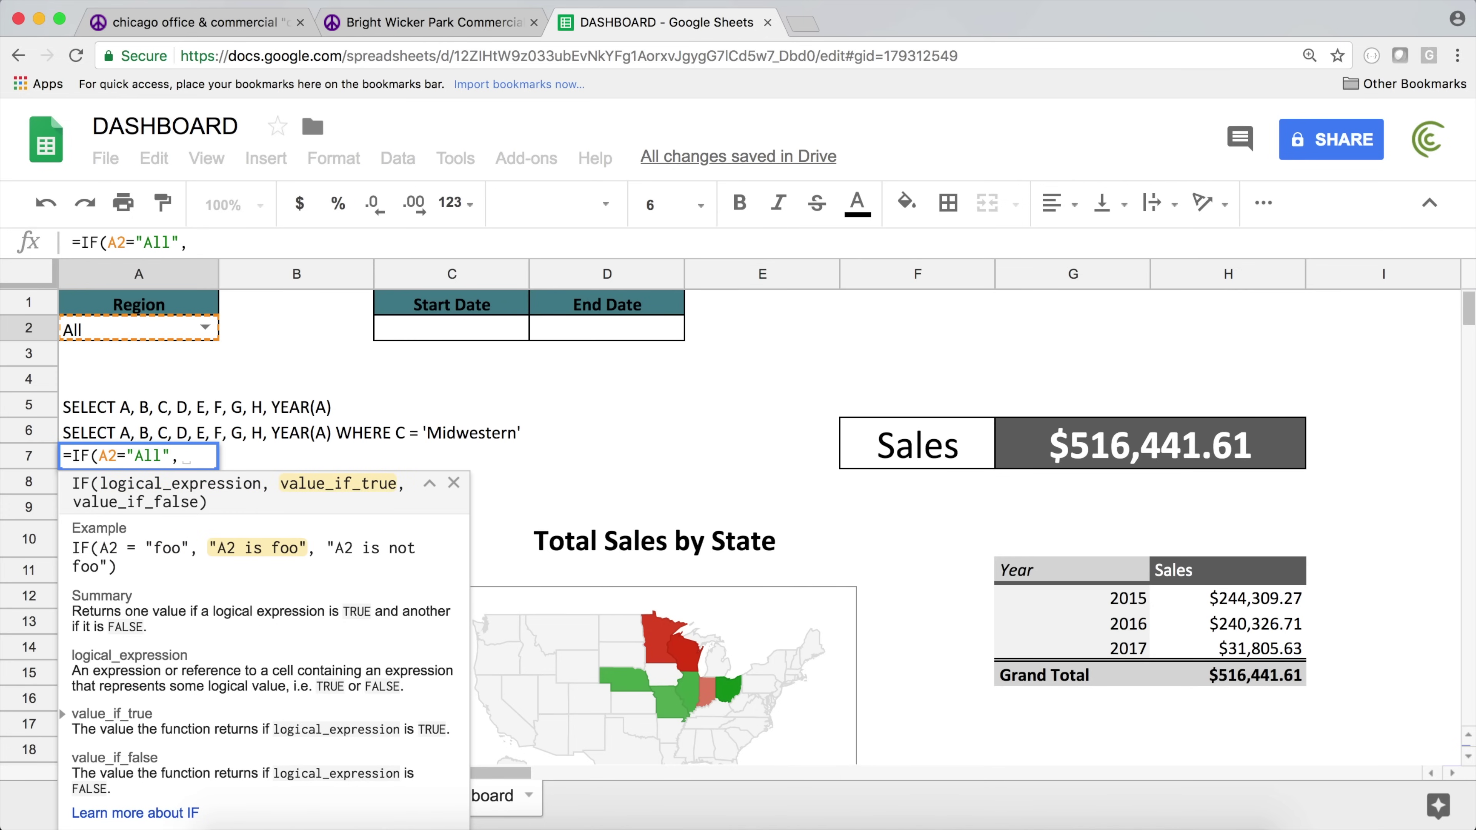
type("\"\"")
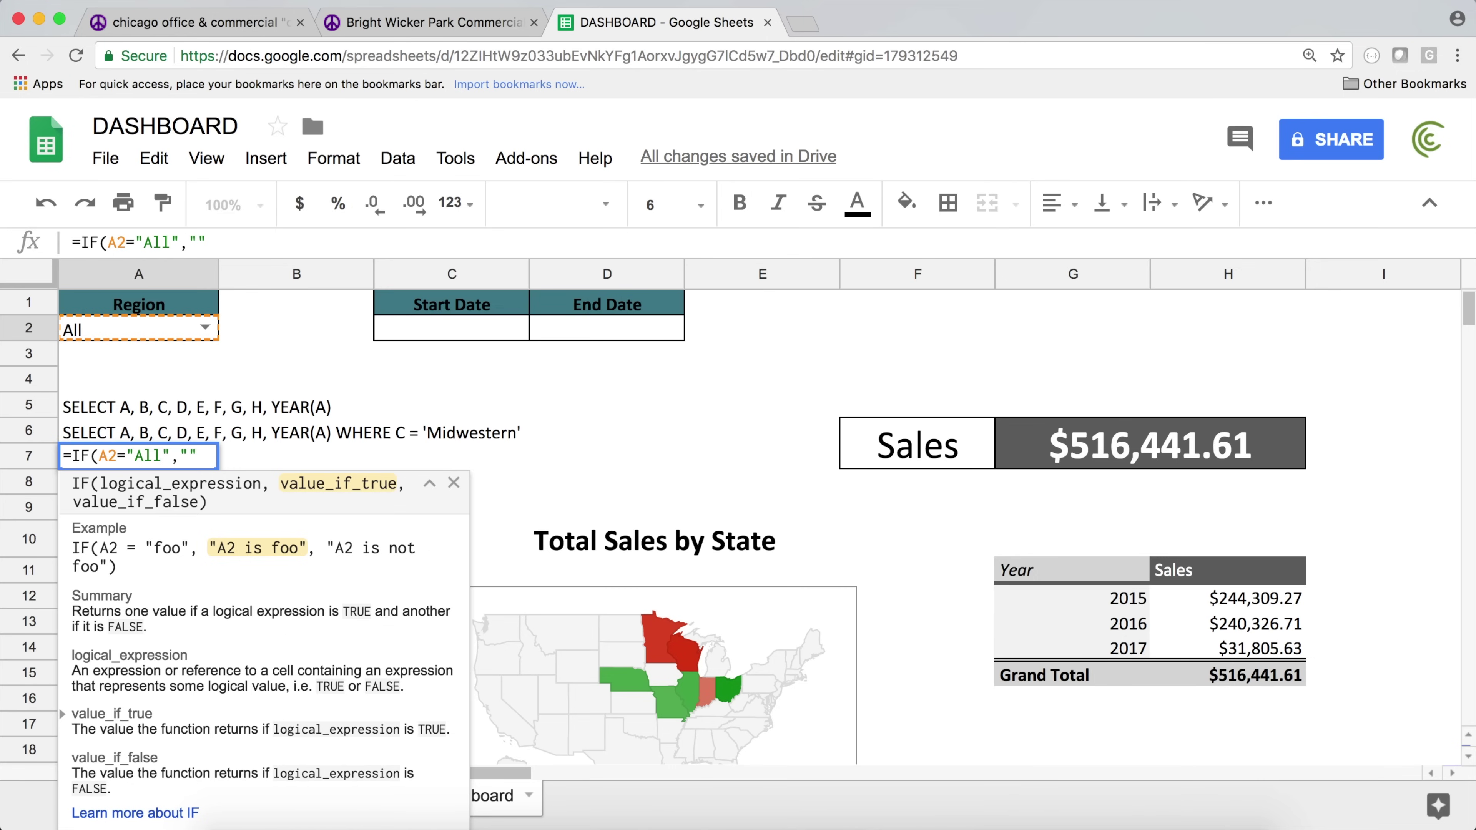
type(",")
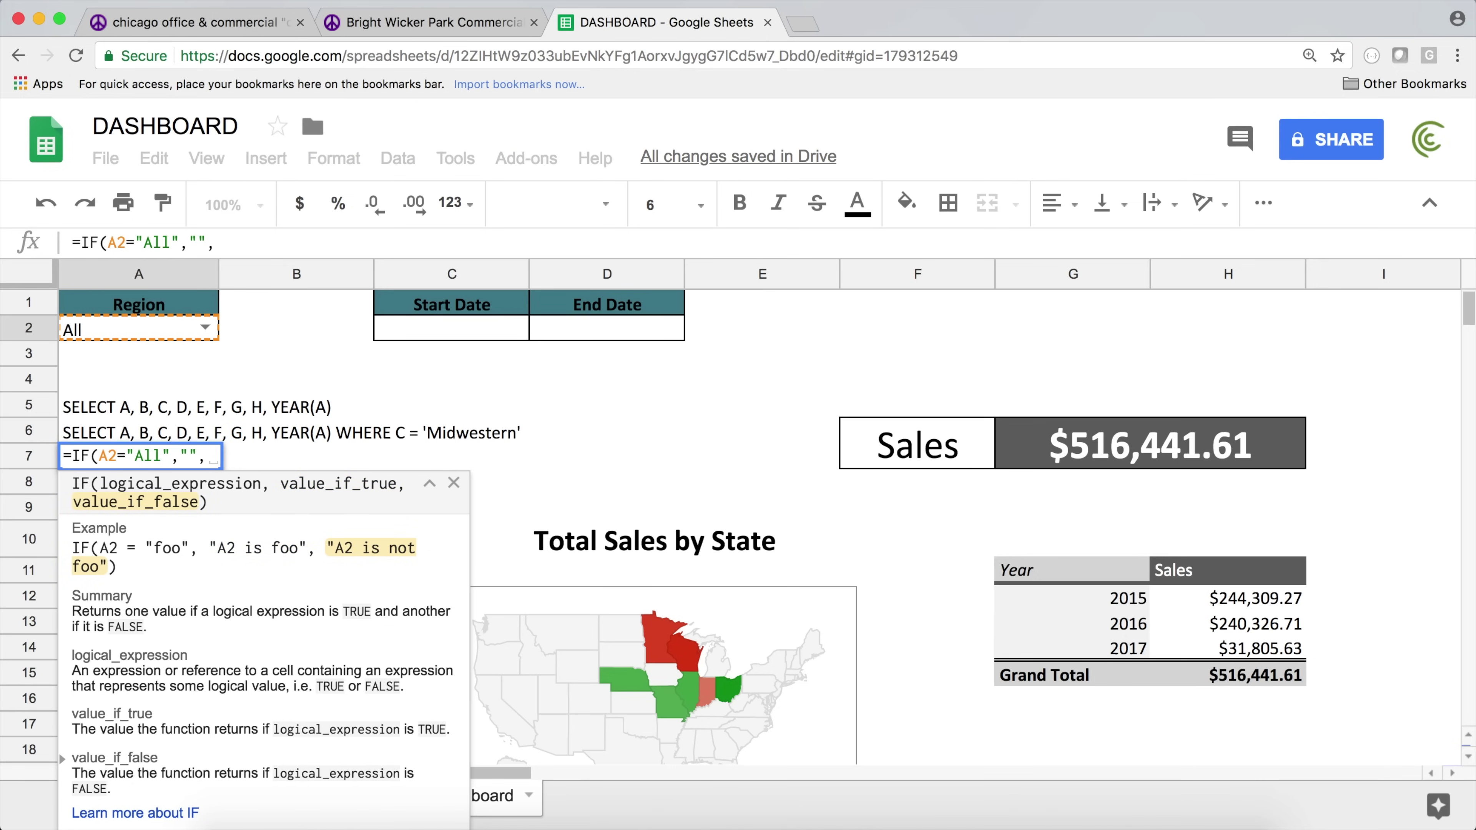
type("\"")
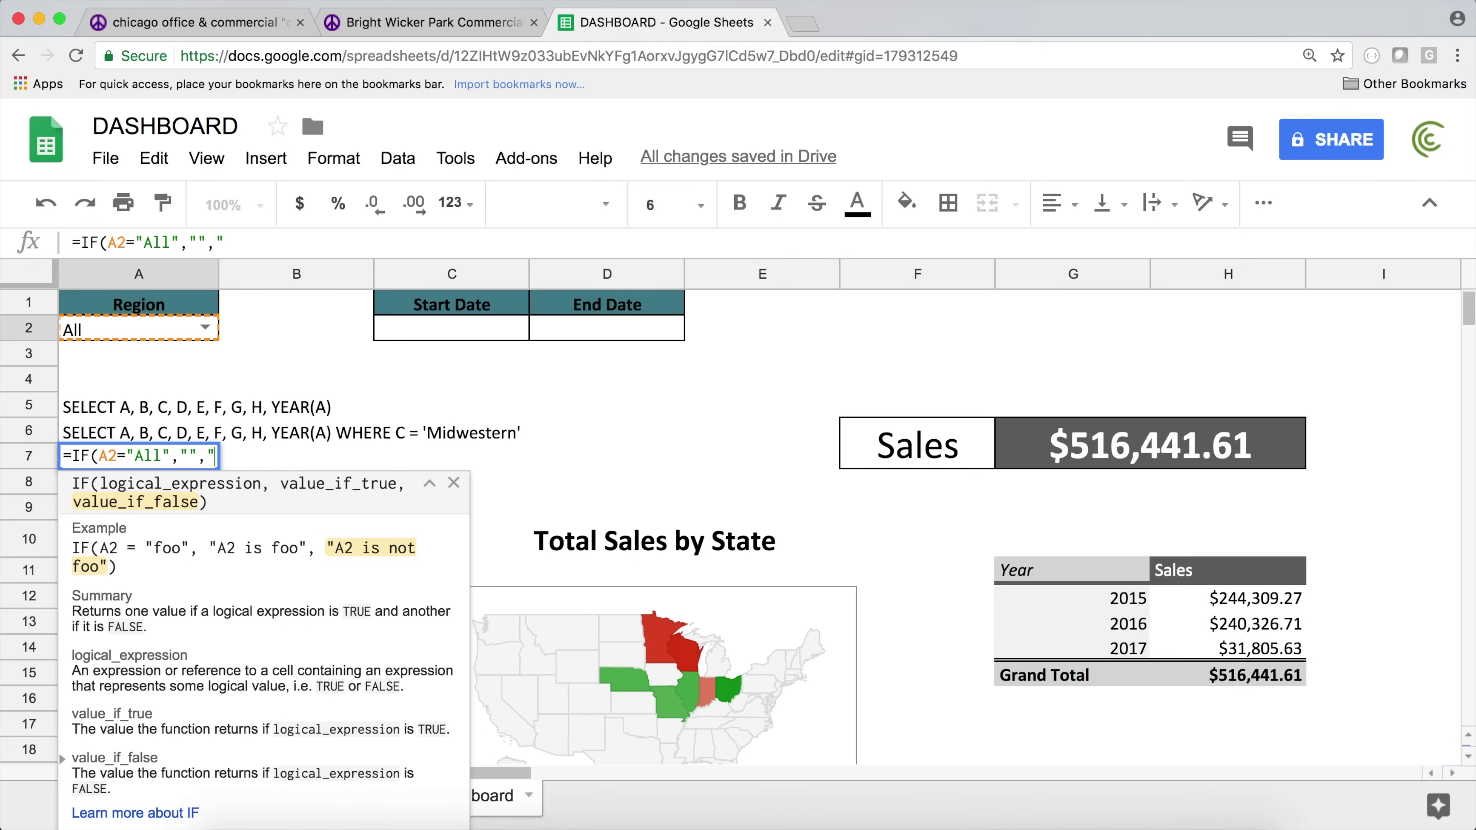
type("C =")
type("'Midwester")
type("n")
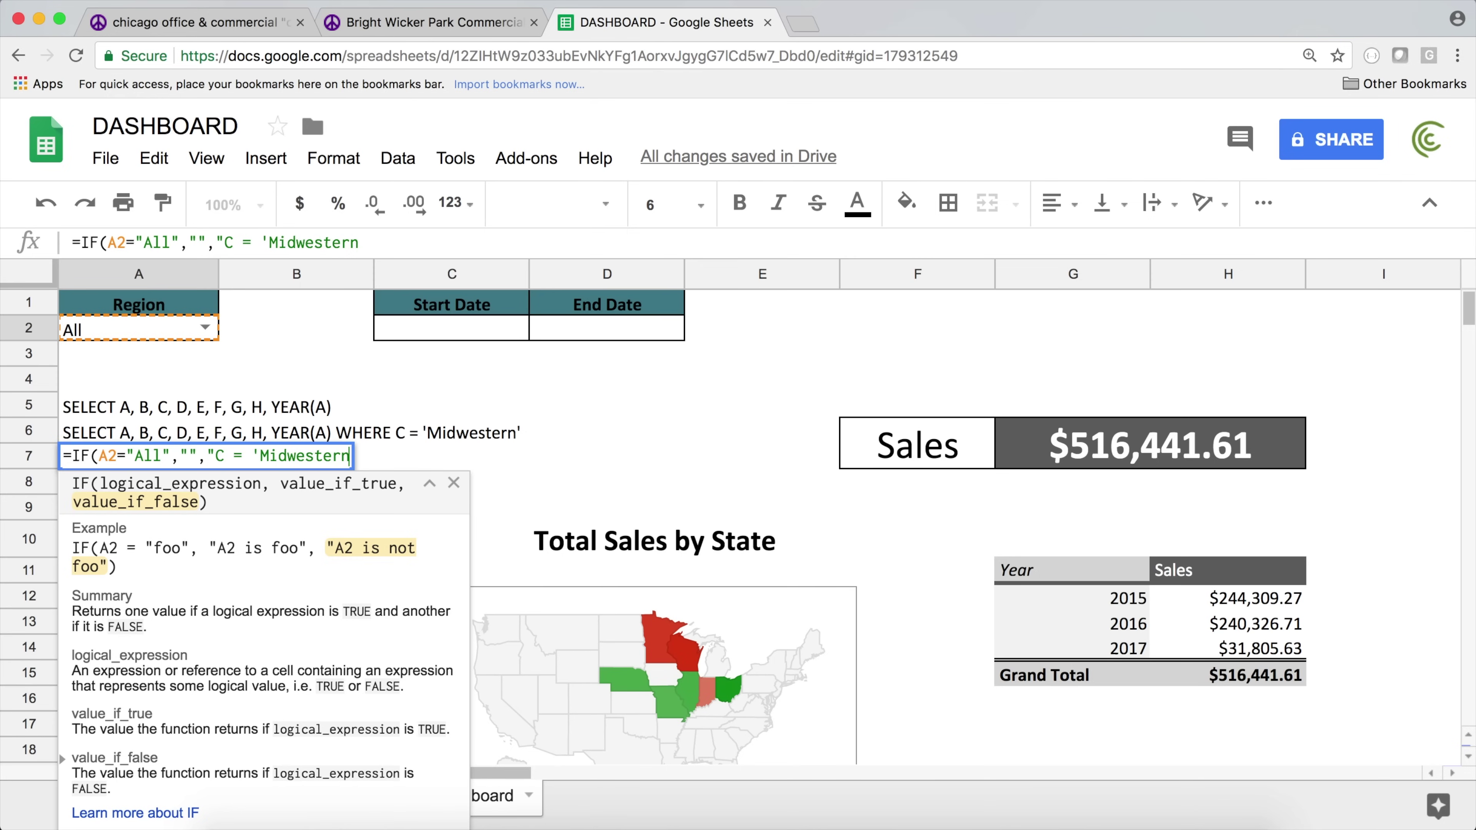
type("'\")")
key("Return")
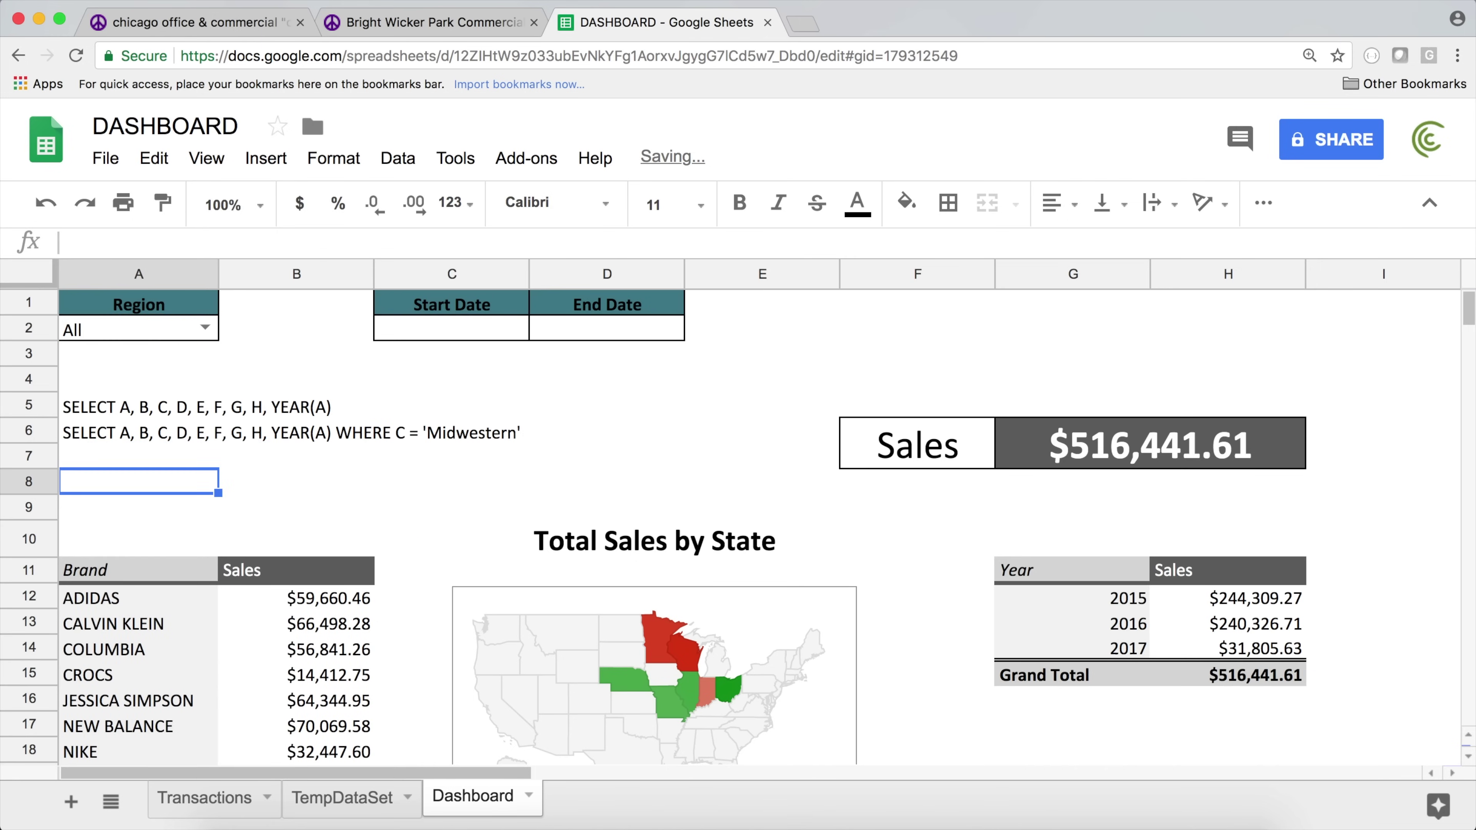
- Delete WHERE C = 'Midwestern' from TempDataSet A1's QUERY formula, then return to the Dashboard
left_click(160, 464)
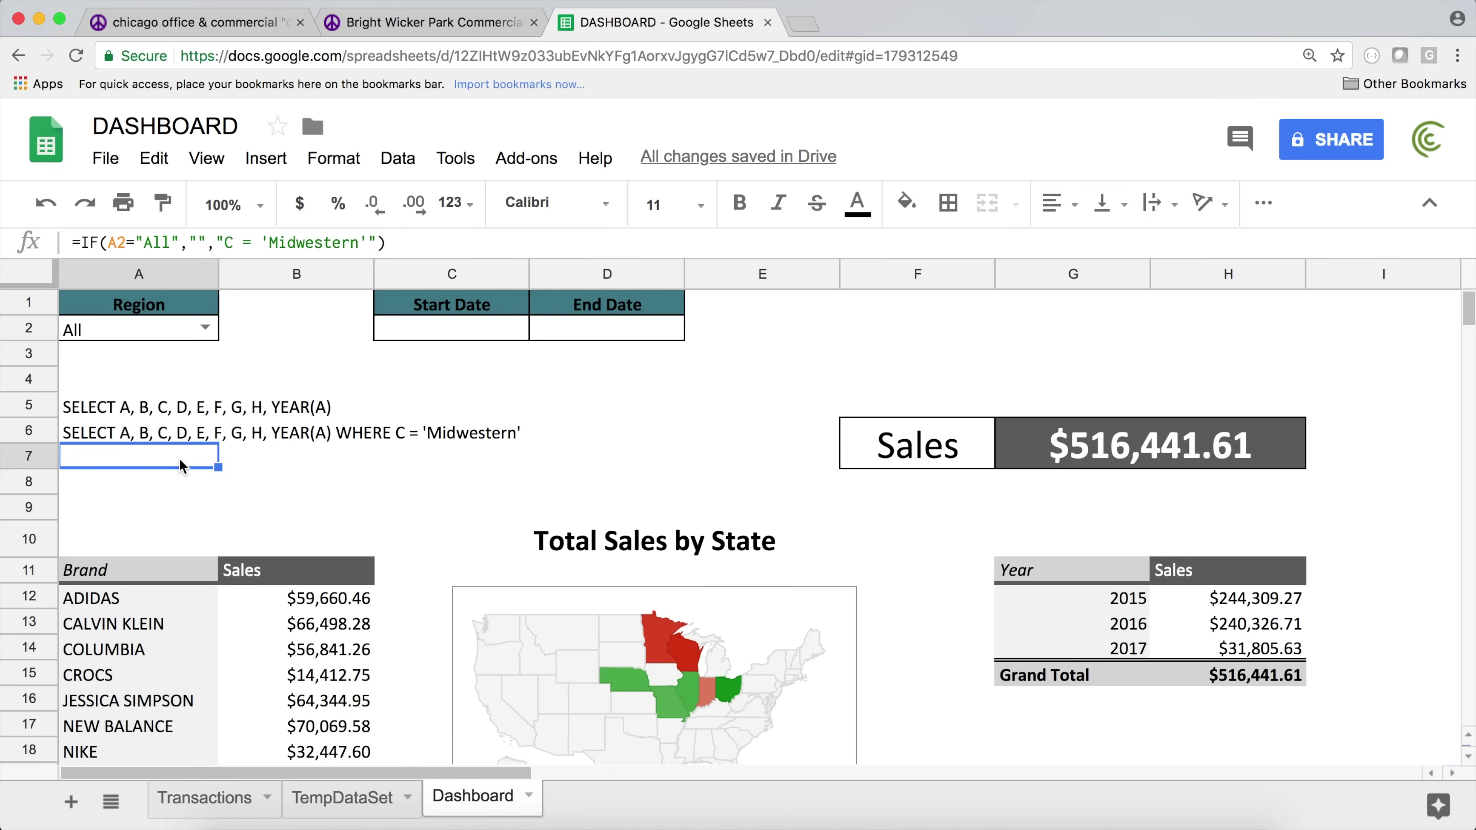
left_click(324, 798)
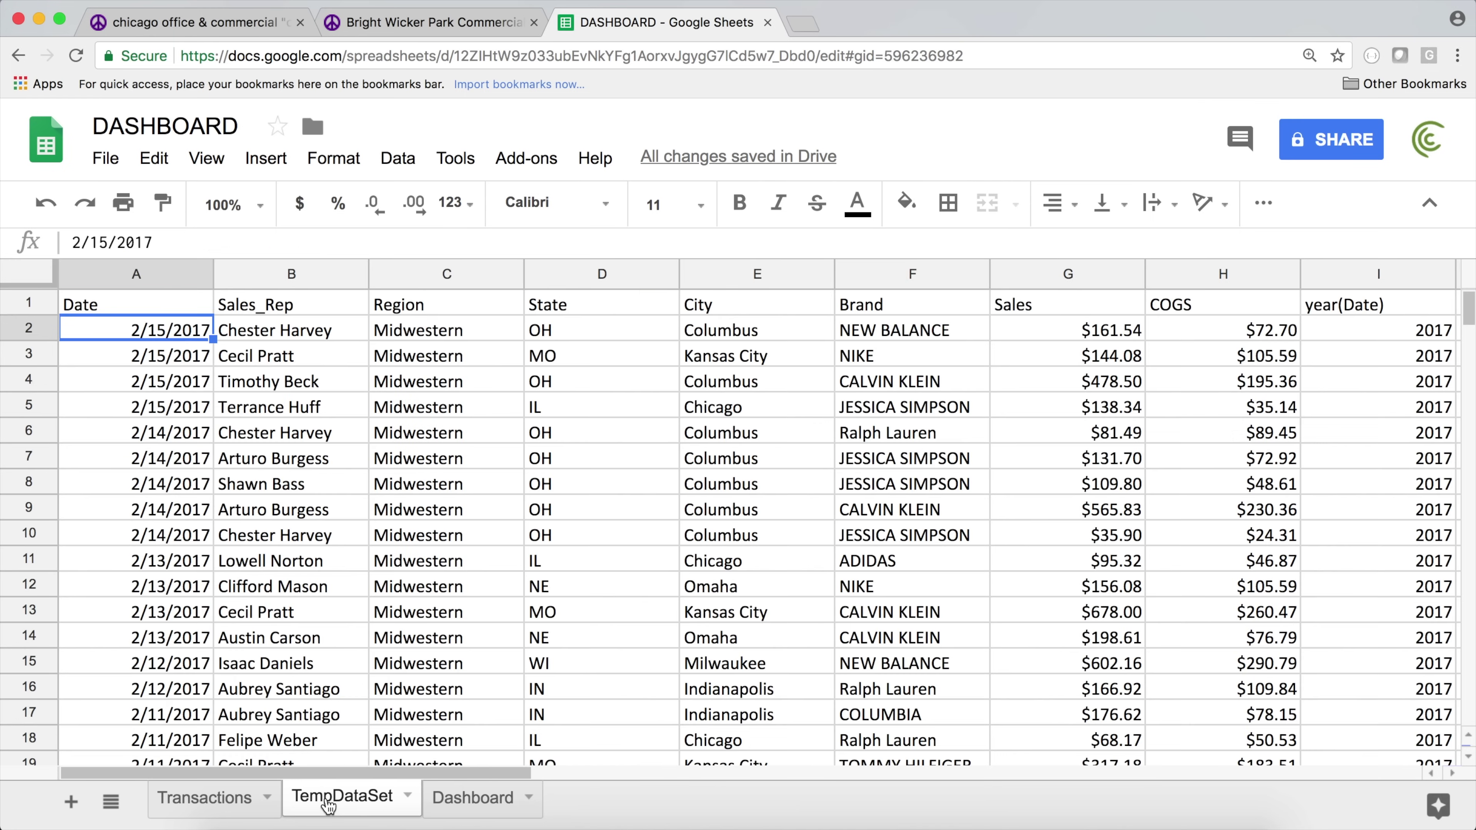
left_click(137, 310)
left_click_drag(662, 236, 865, 247)
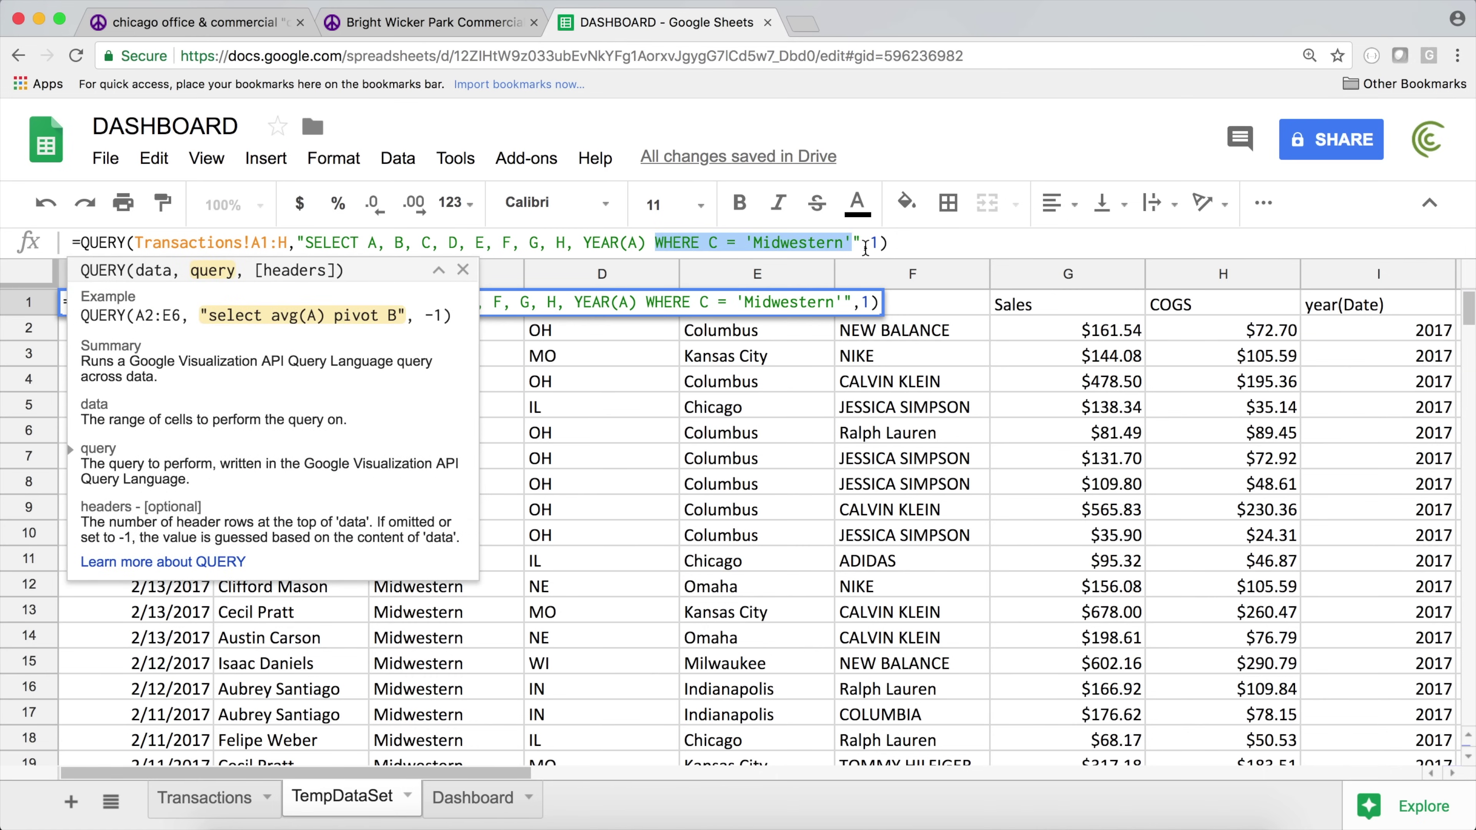
key("BackSpace")
key("BackSpace")
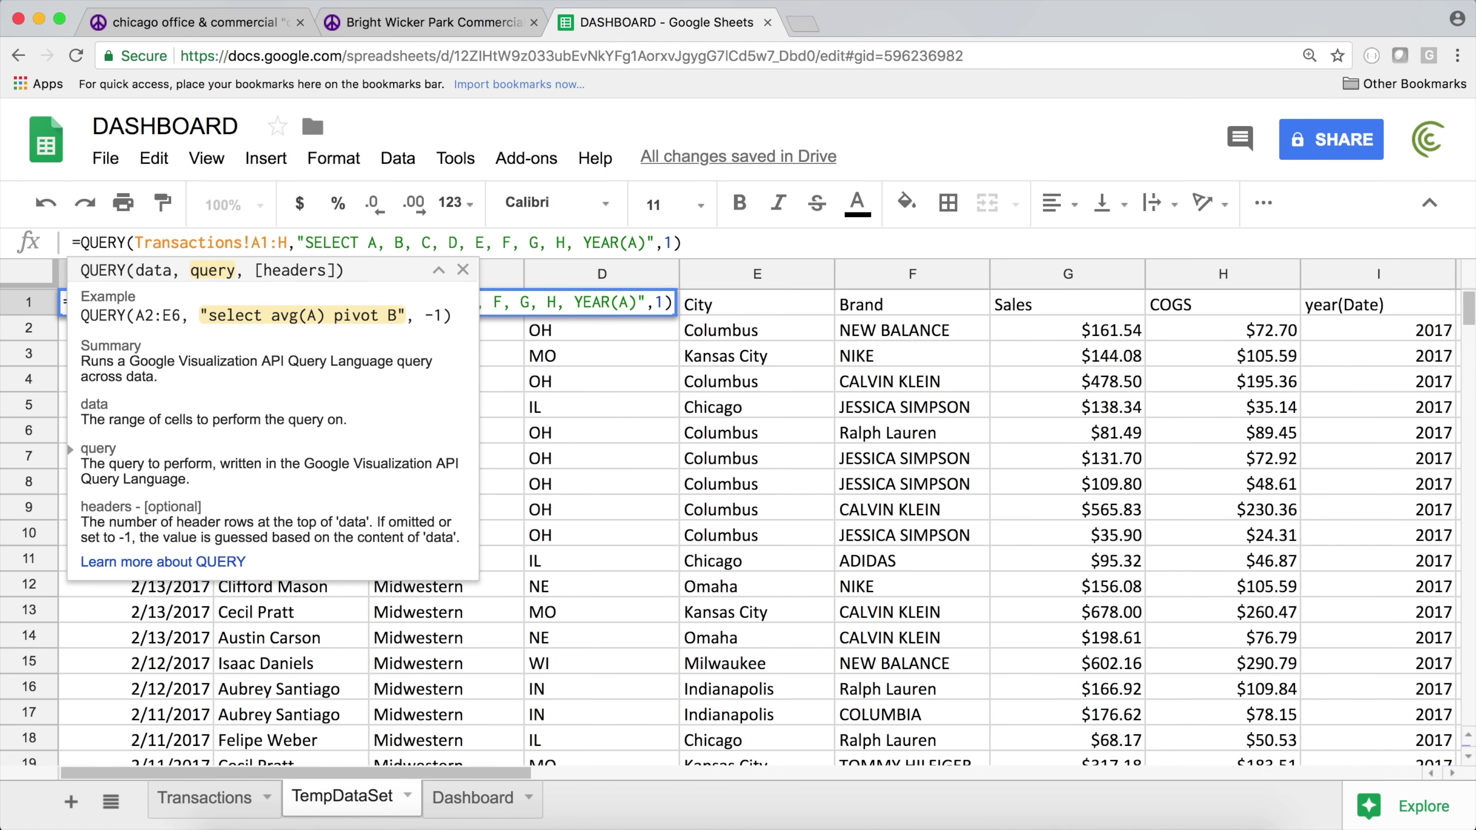
key("Return")
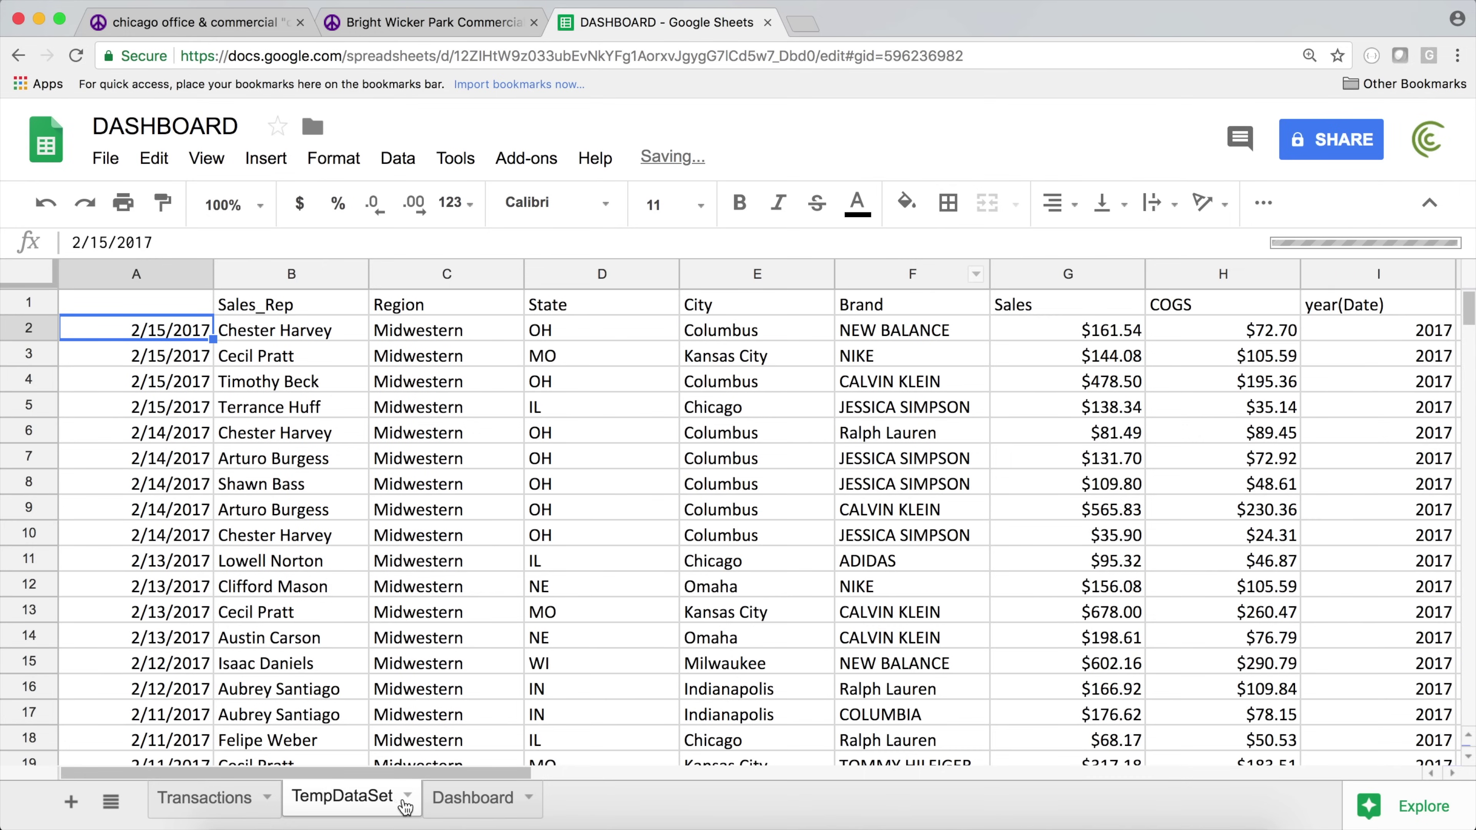
left_click(472, 800)
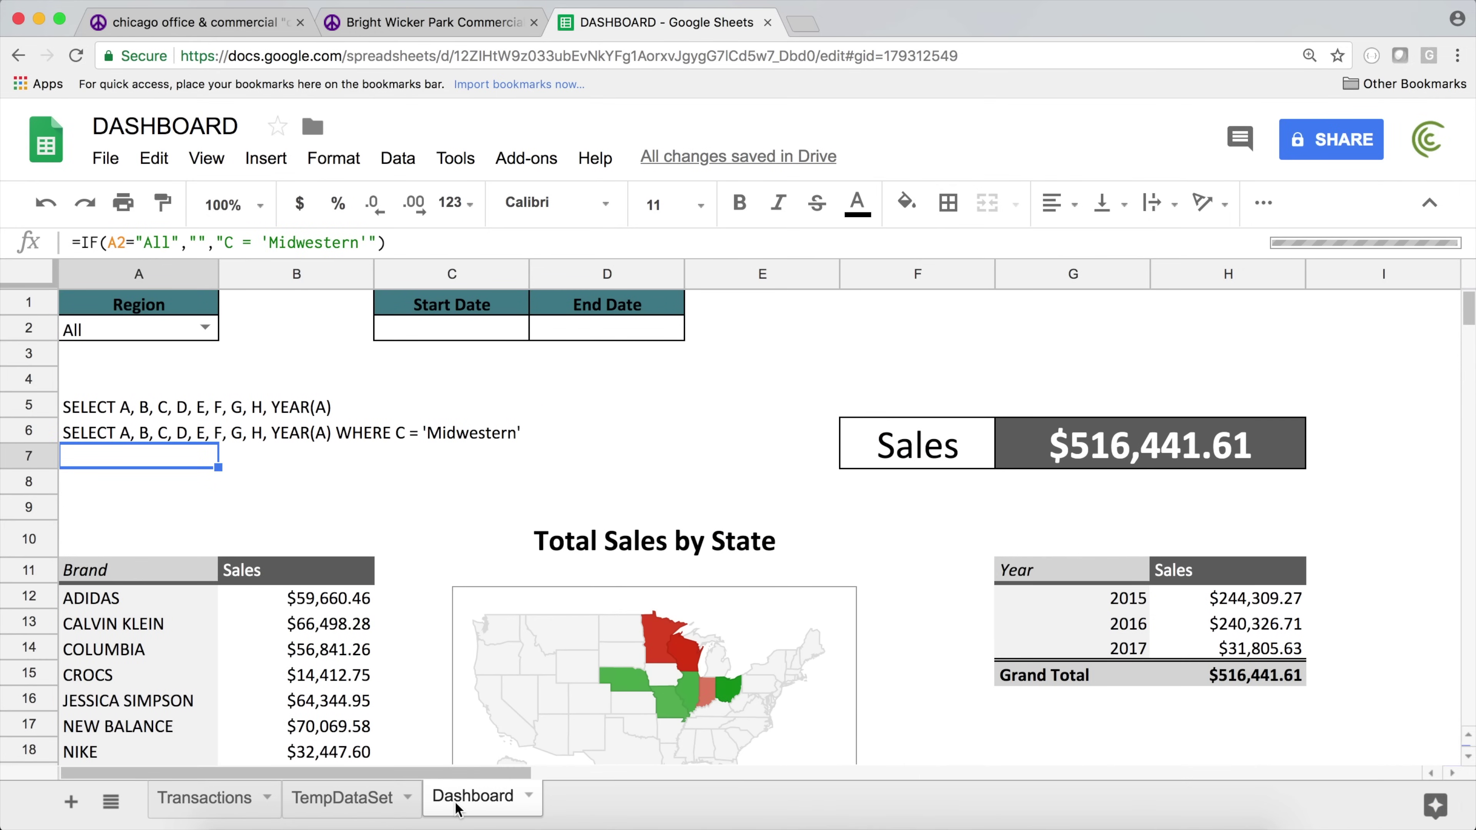
- Set Region to All and check the query text in A6 and the IF result in A7
left_click(205, 326)
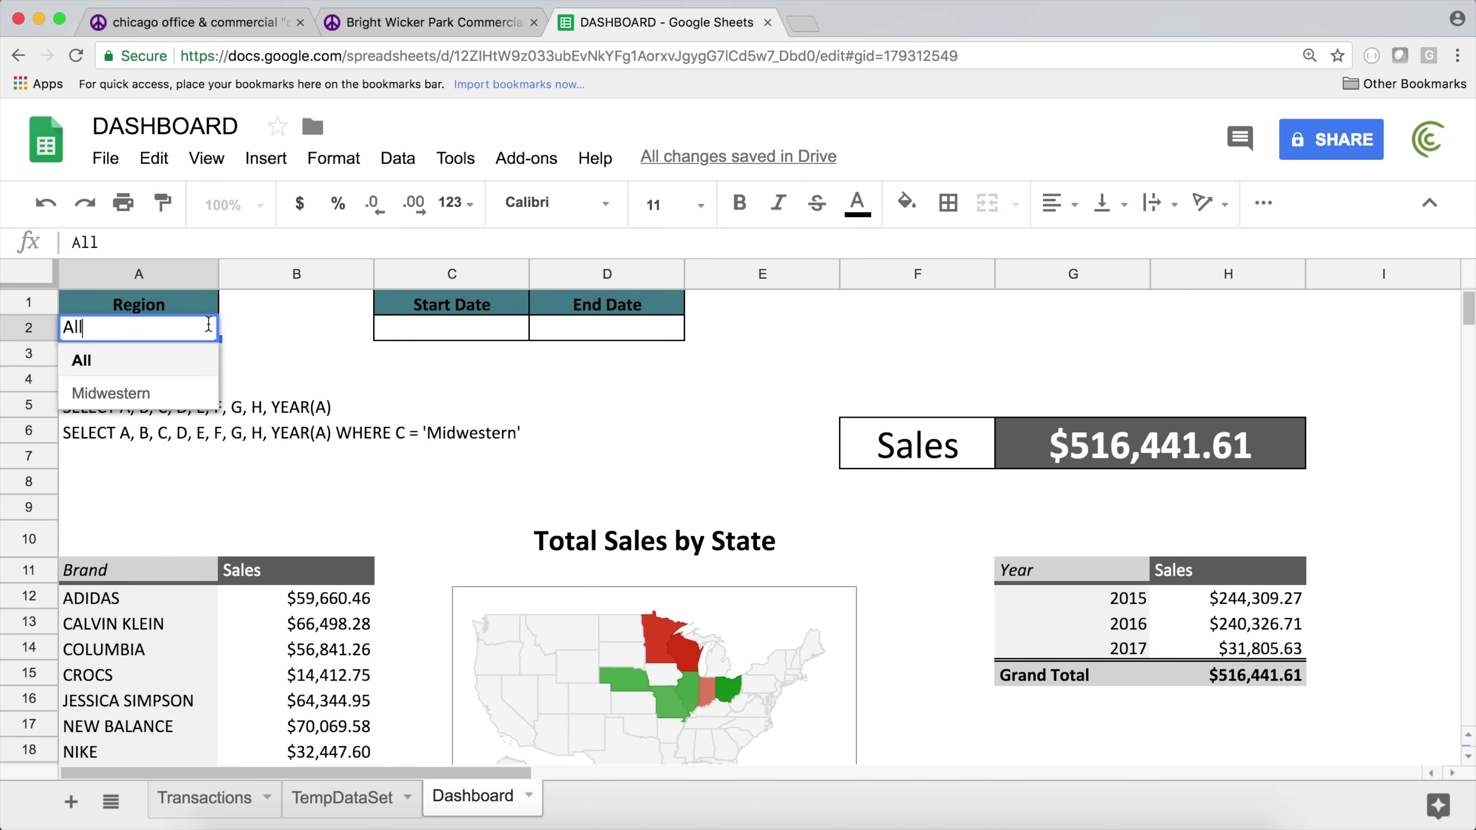
left_click(207, 324)
left_click(207, 329)
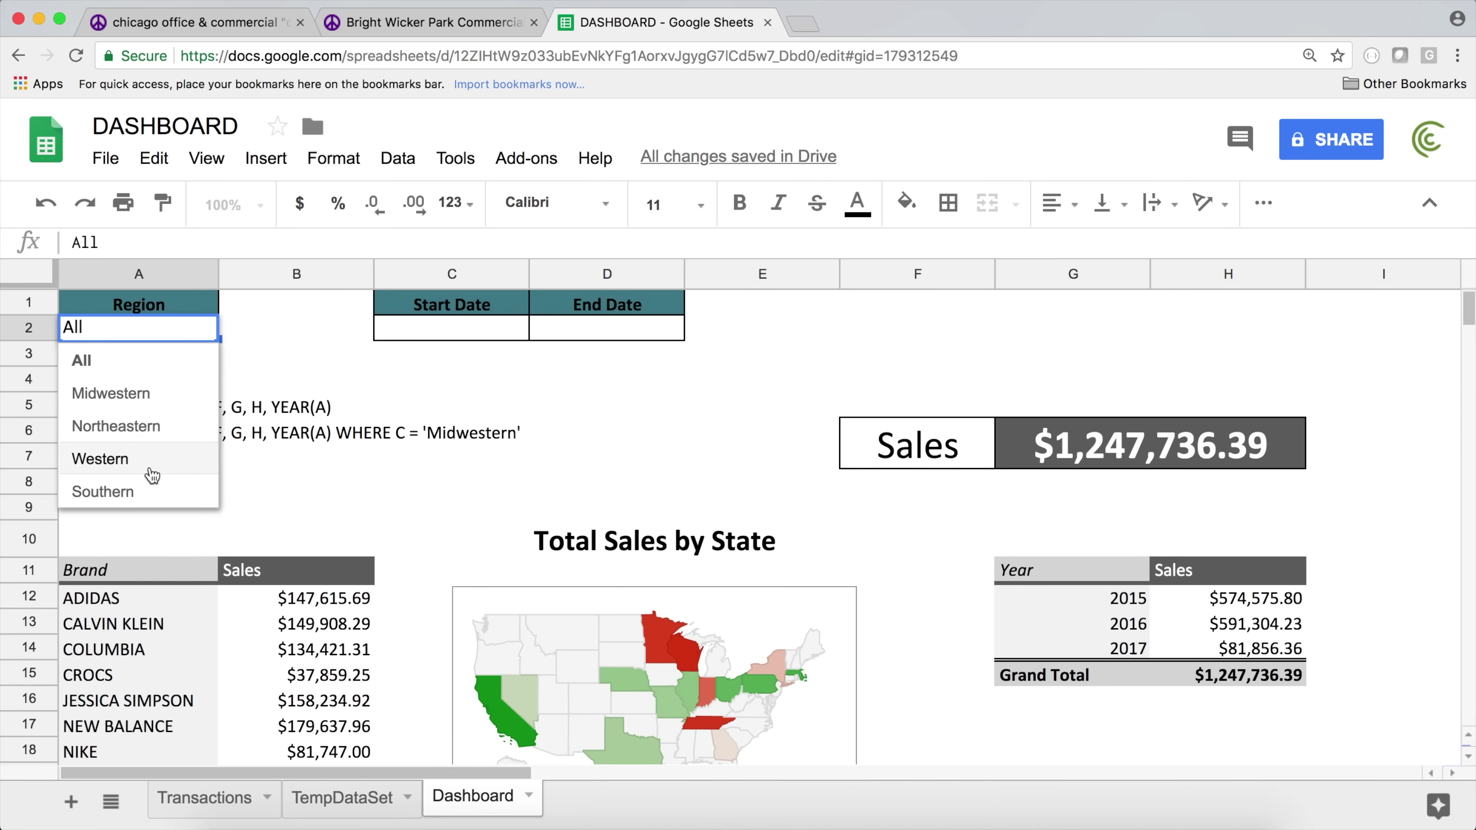
left_click(249, 332)
left_click(121, 429)
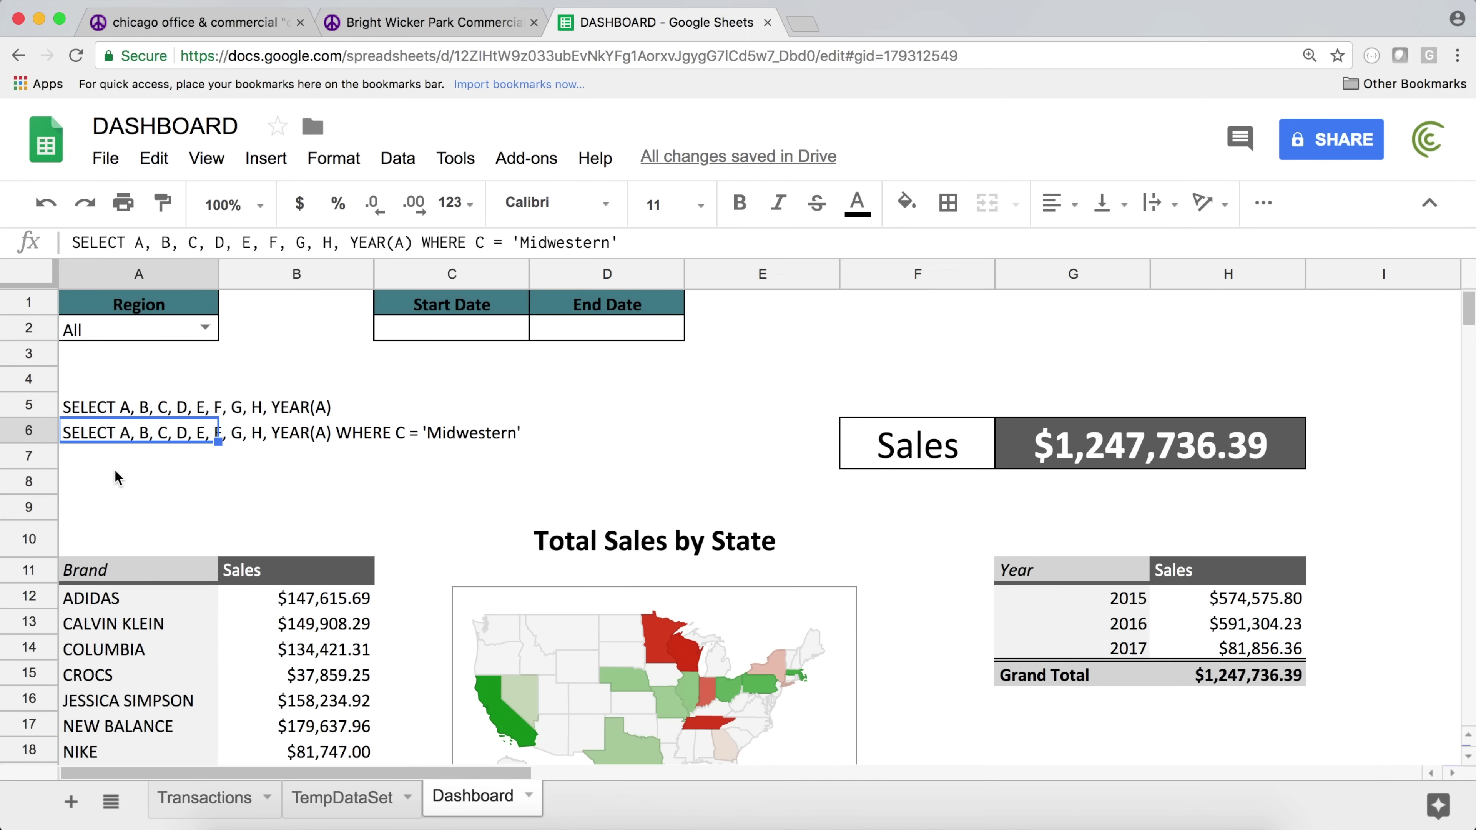
left_click(113, 462)
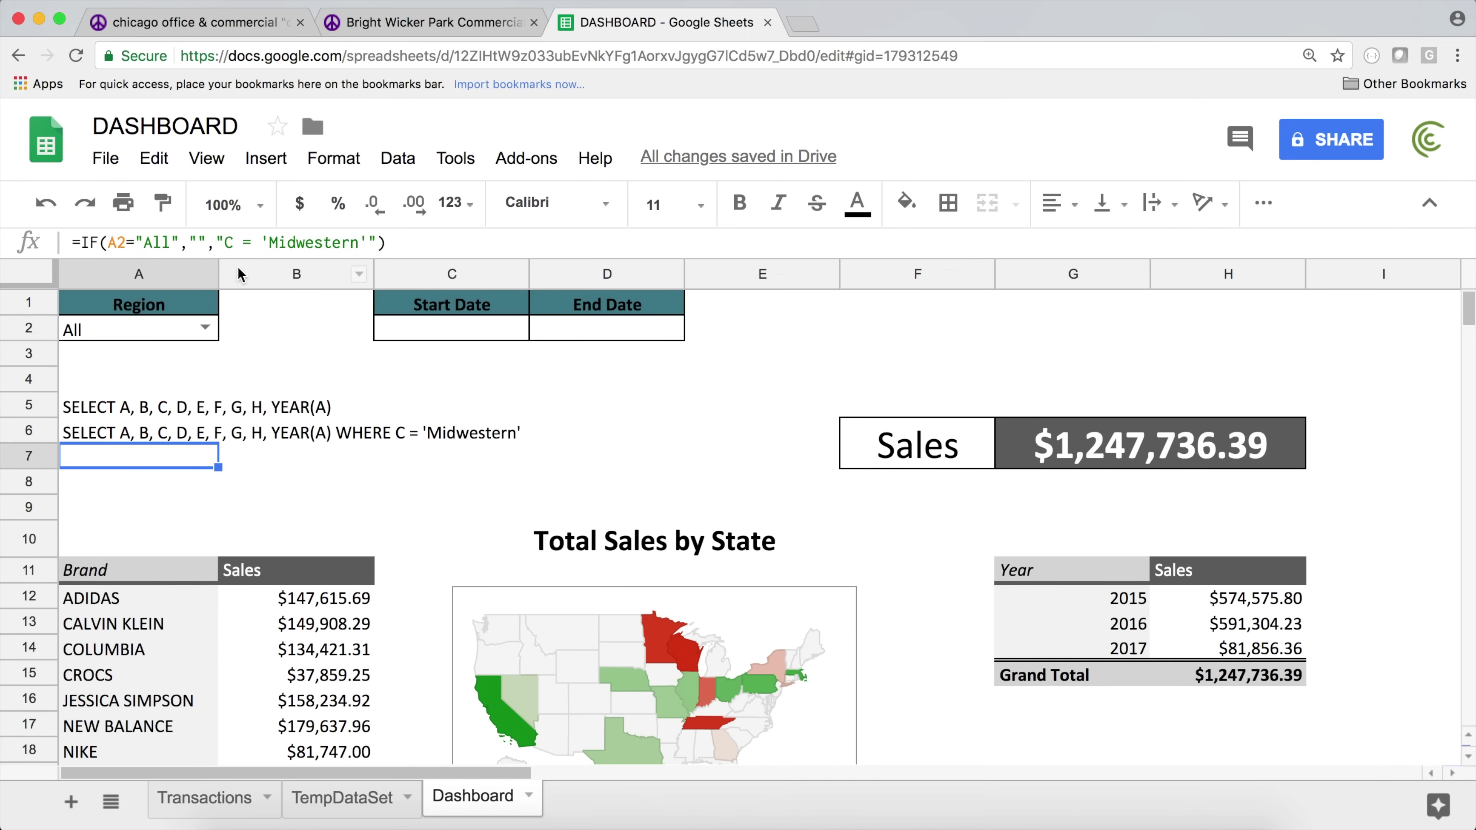
- Switch Region to Midwestern, then Northeastern, and select 'Midwestern' inside A7's formula for editing
left_click(205, 327)
left_click(155, 386)
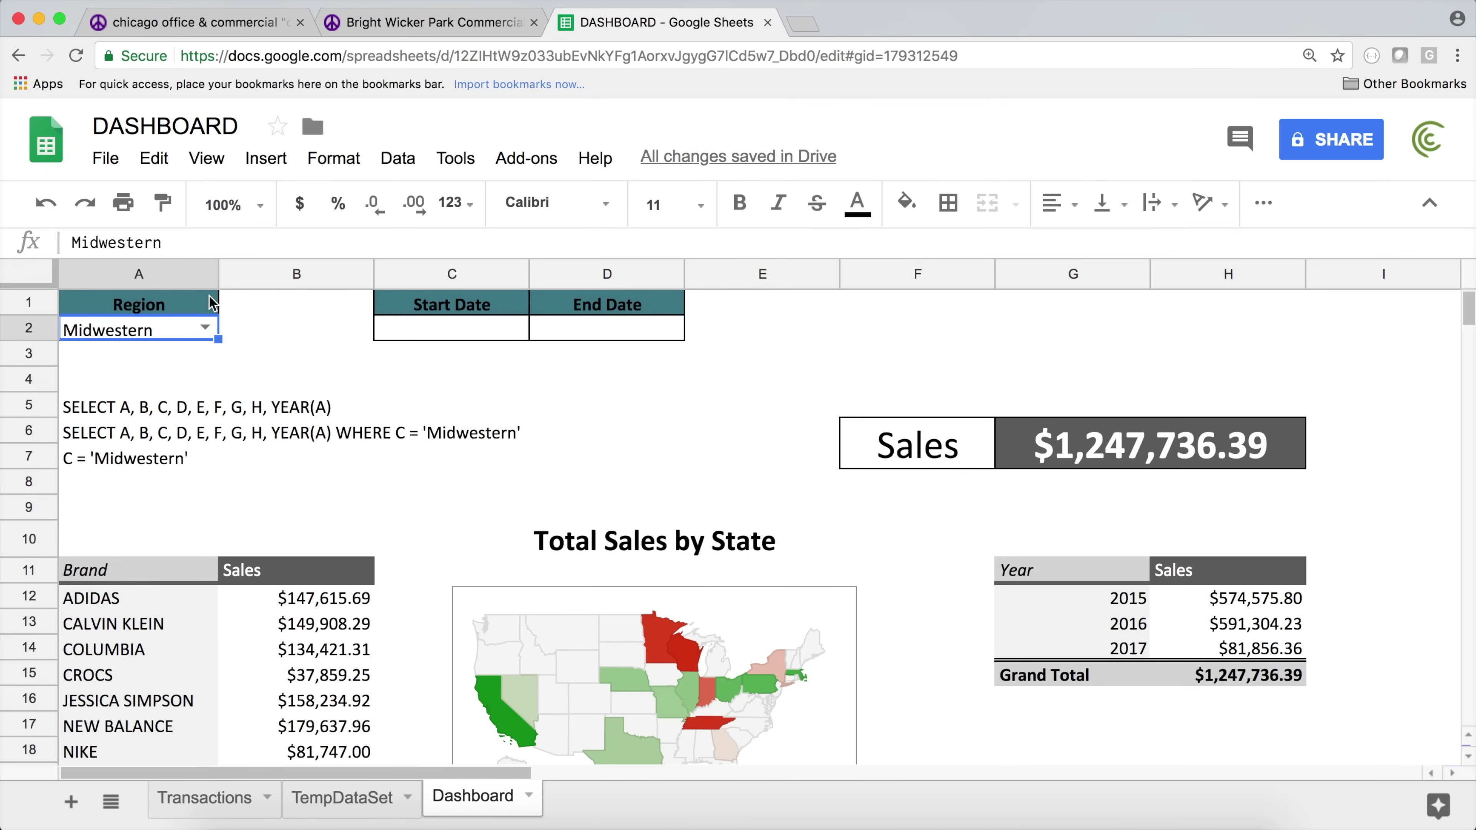
left_click(205, 327)
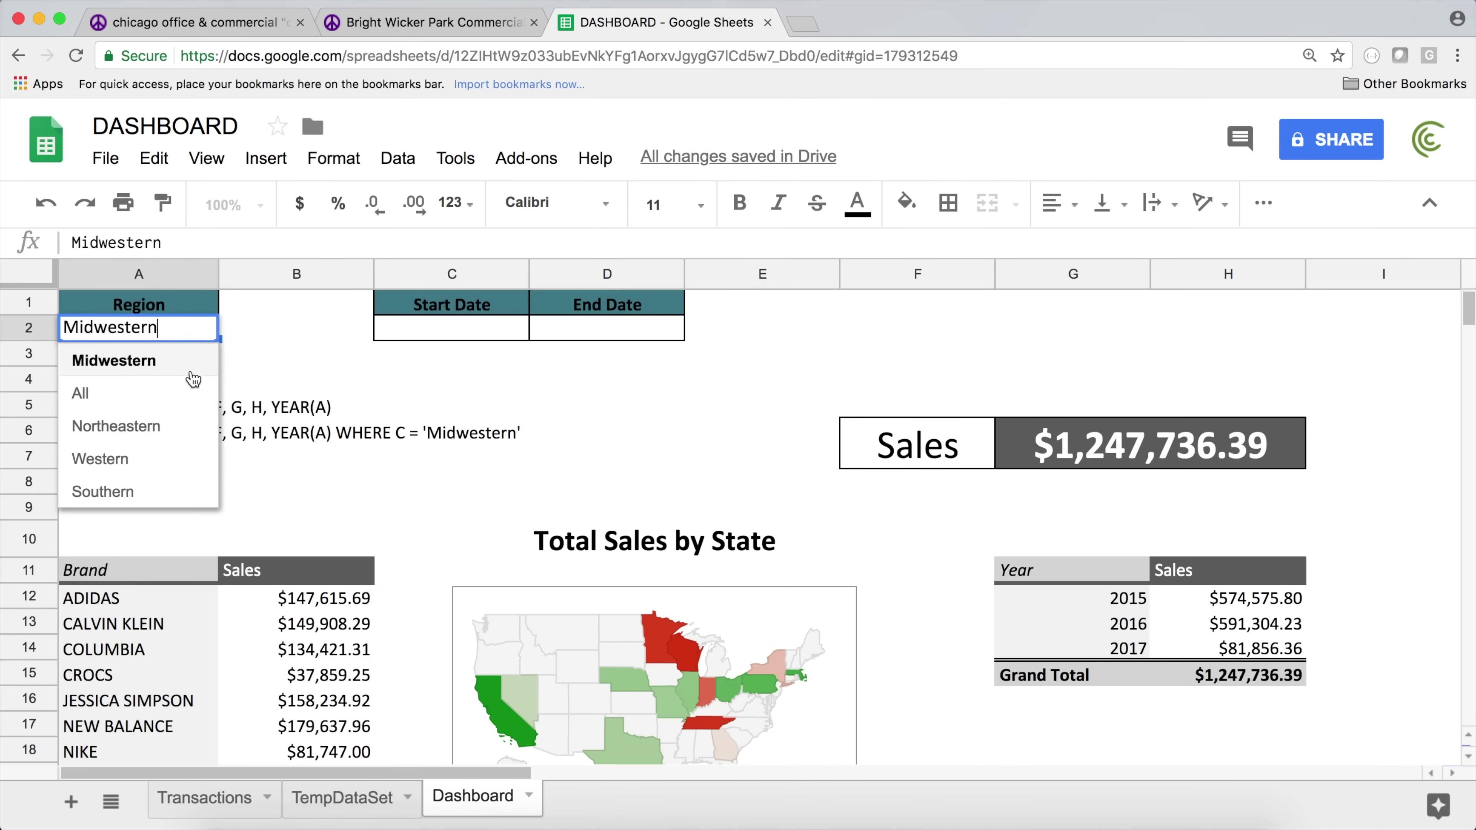
left_click(181, 443)
left_click(142, 462)
double_click(143, 460)
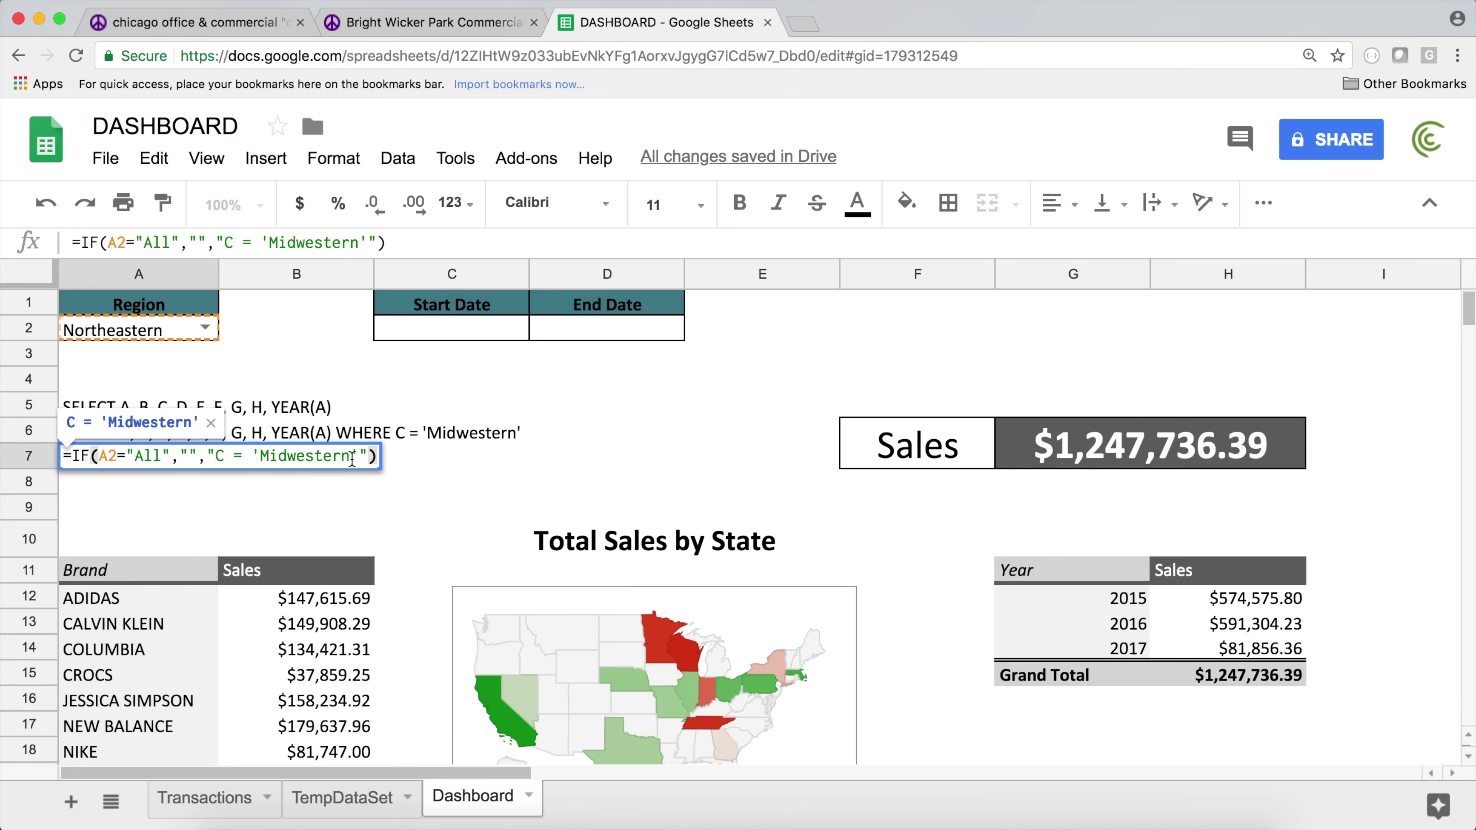
left_click_drag(351, 459, 261, 460)
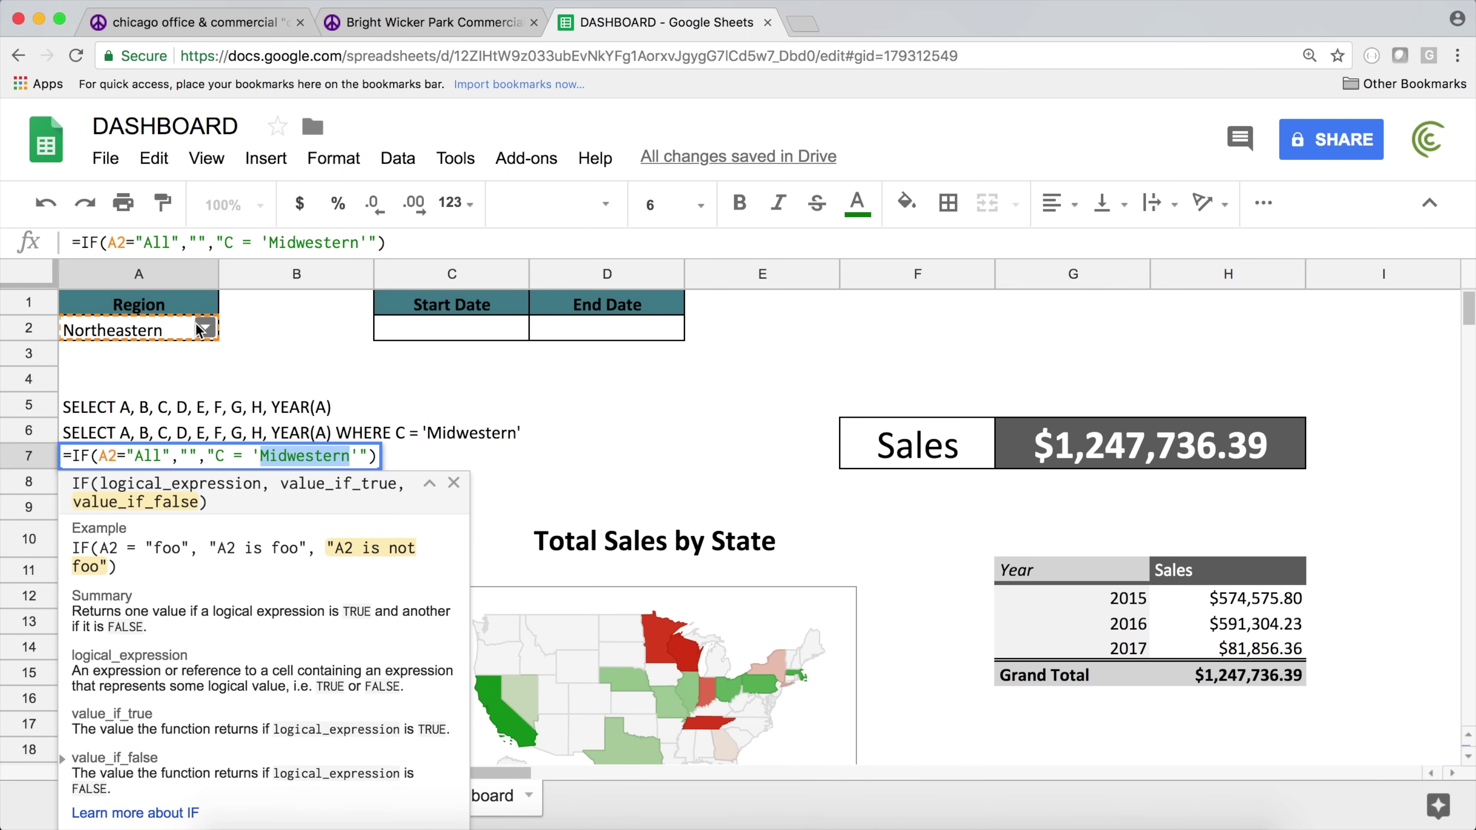
- Replace Midwestern in A7's formula with " & A2 & " so the condition follows the Region
type("\"\"")
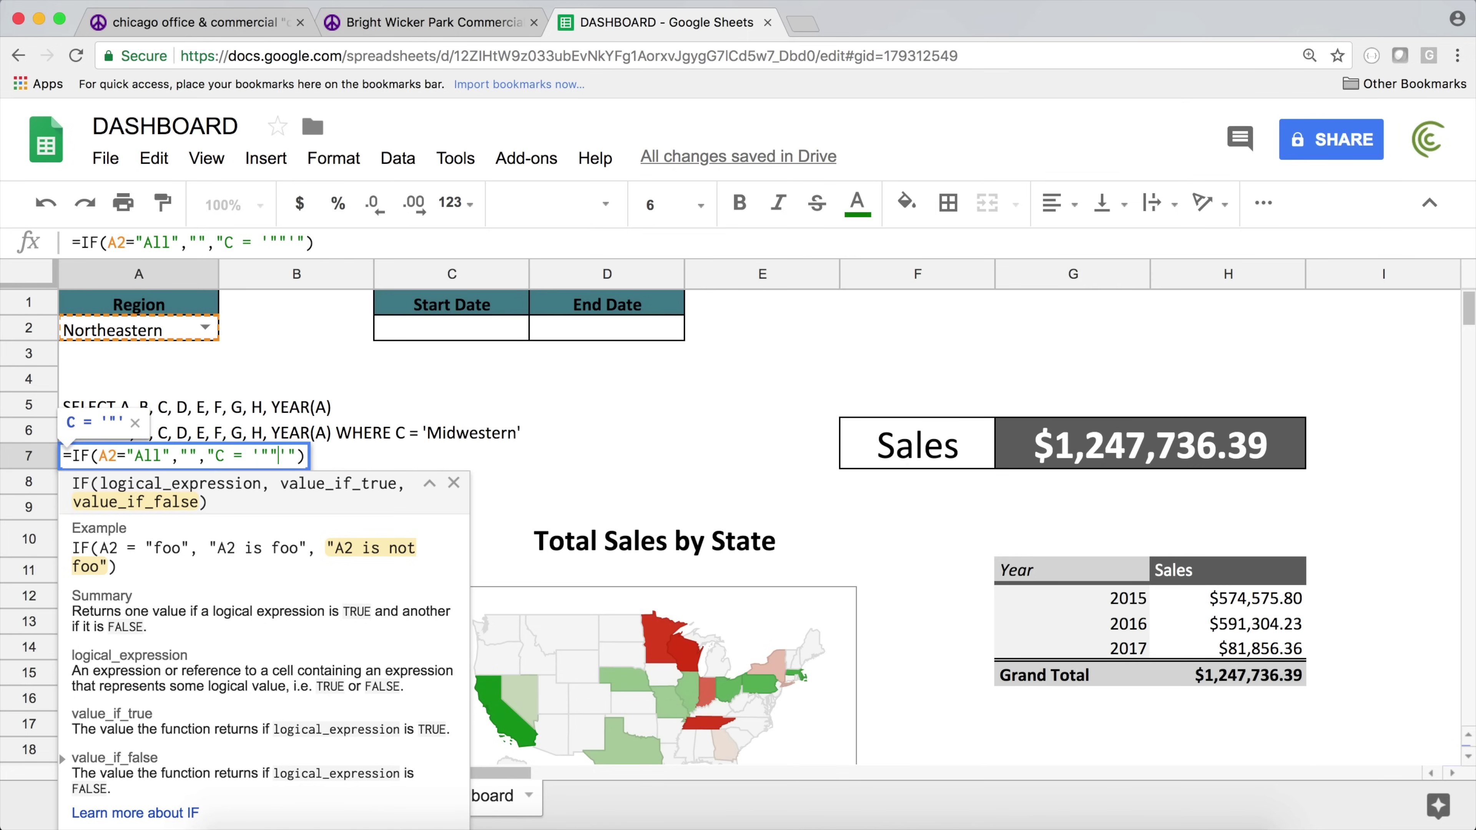
key("Left")
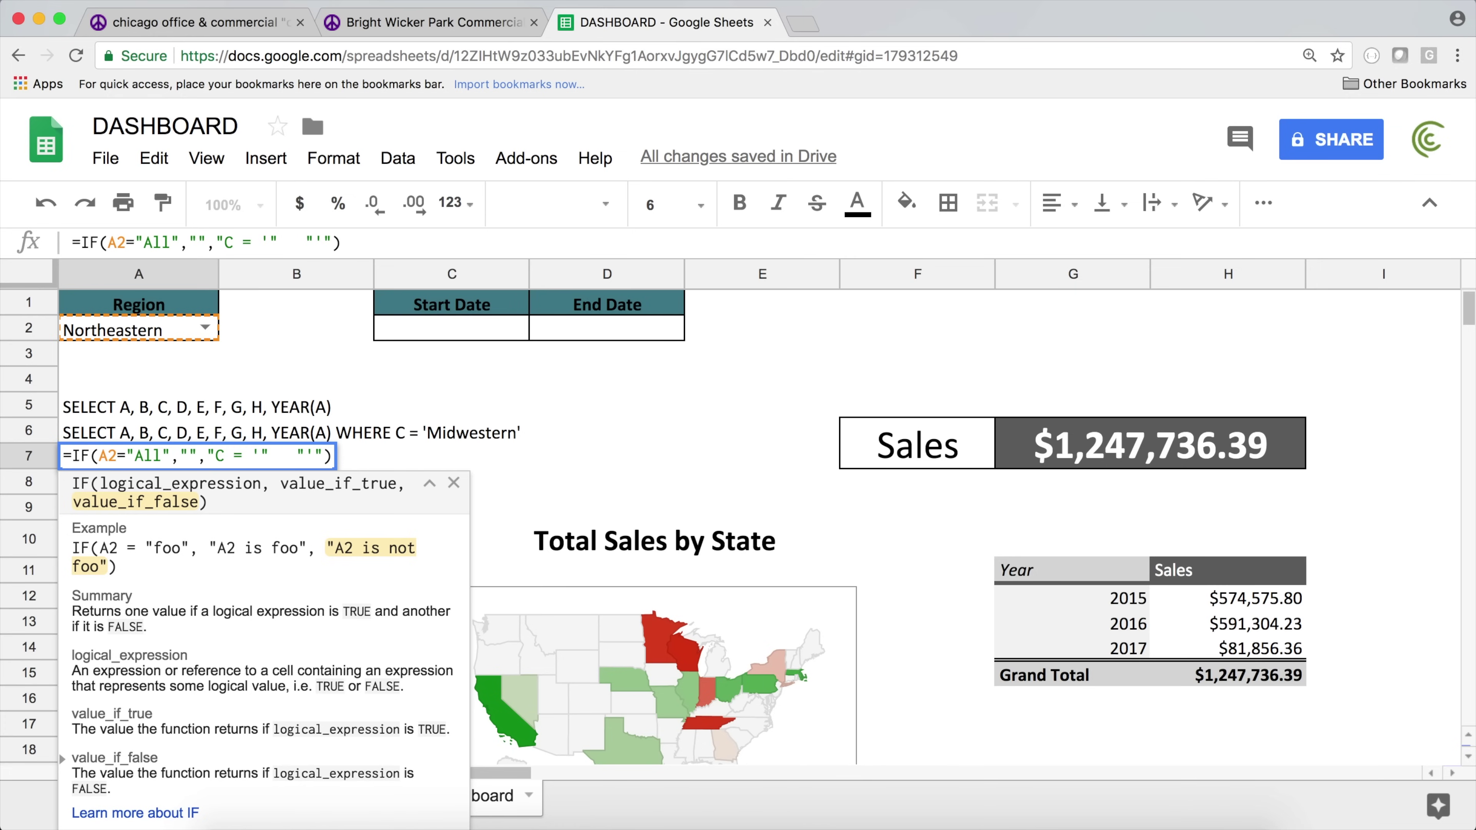
type("&")
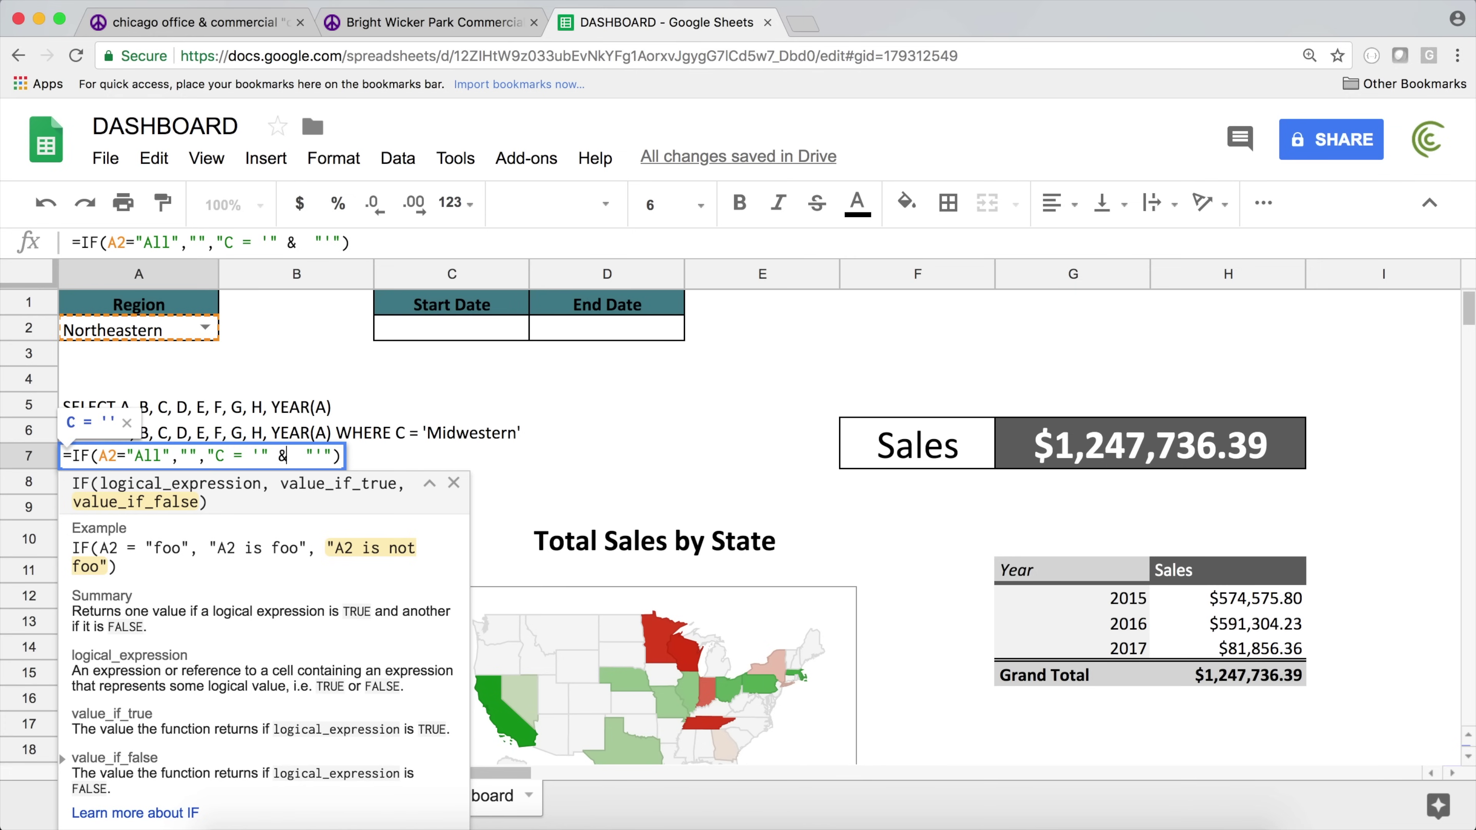
left_click(106, 330)
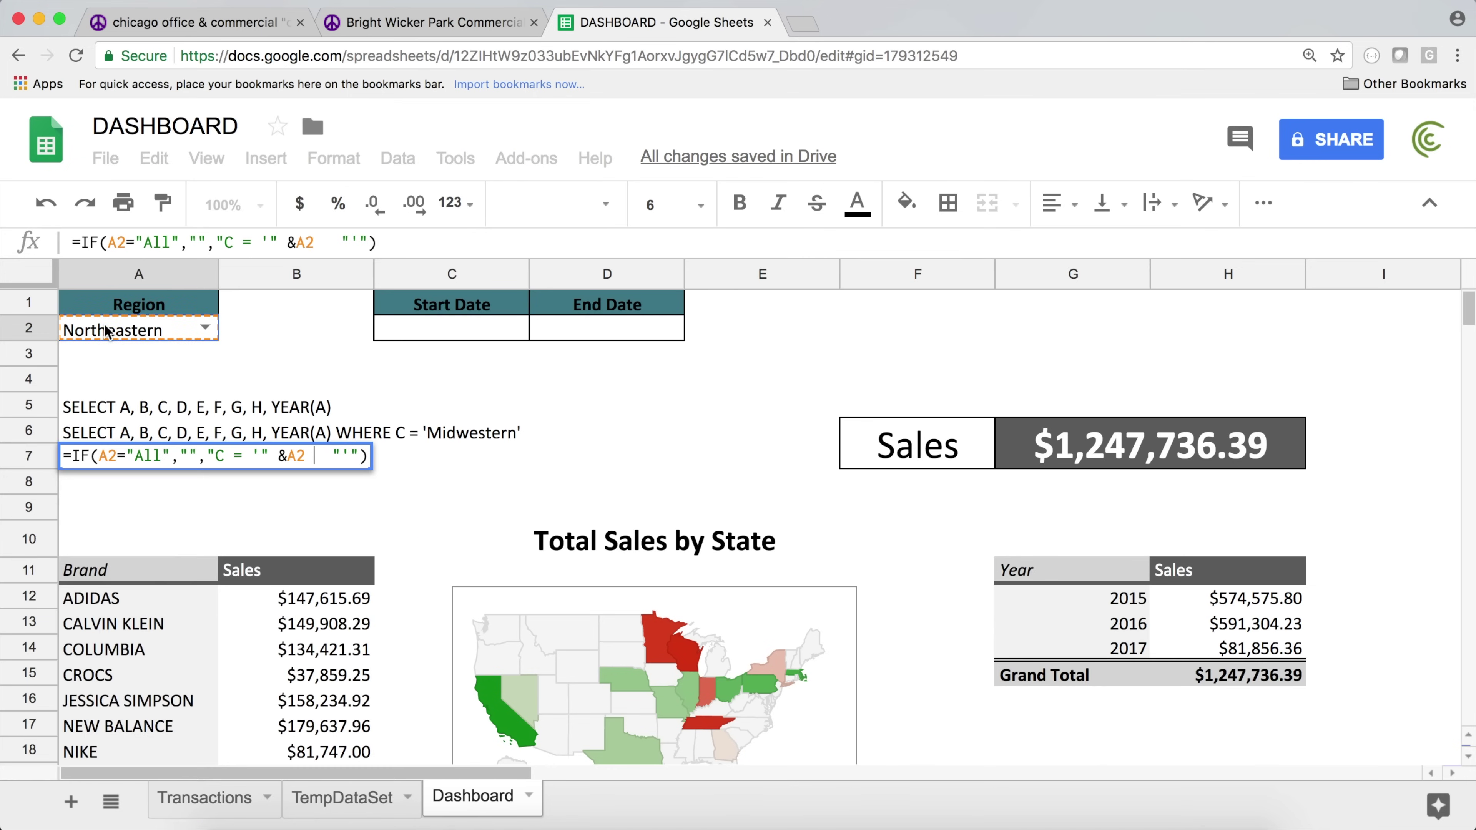
type("&")
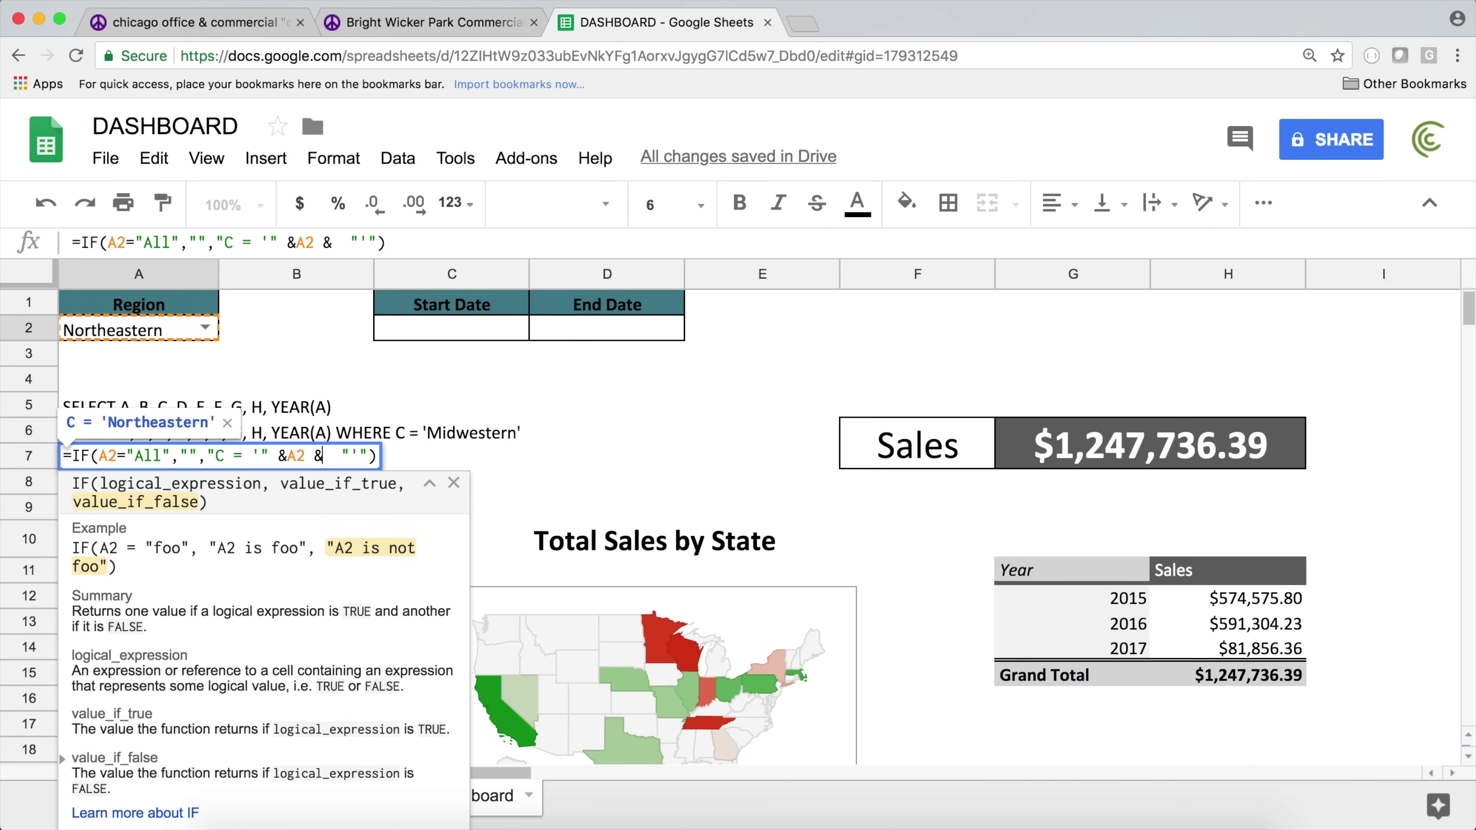
key("Return")
- Choose Midwestern in the A2 Region dropdown to test that A7 reads C = 'Midwestern'
left_click(213, 465)
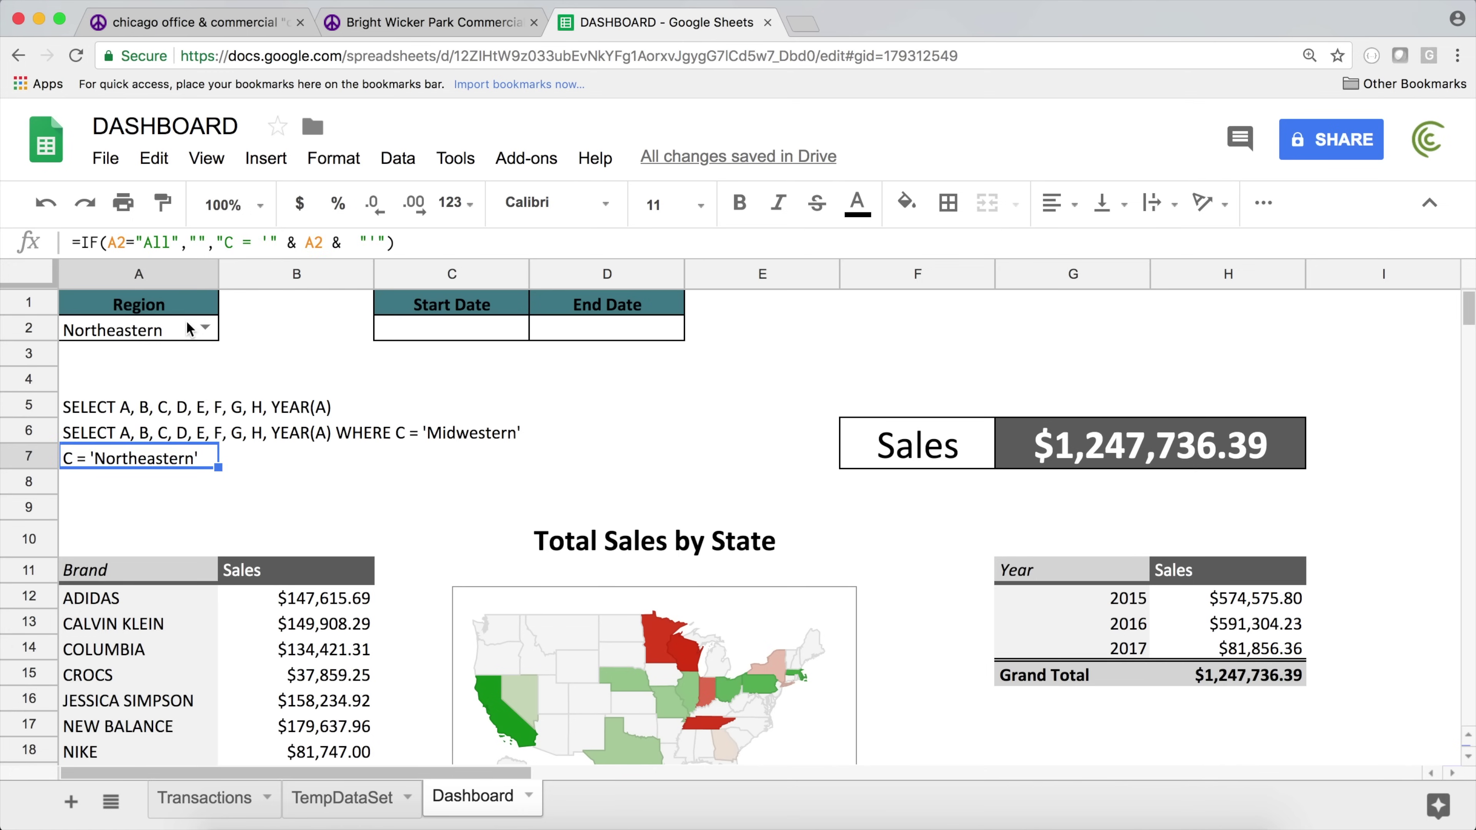
left_click(205, 327)
left_click(167, 428)
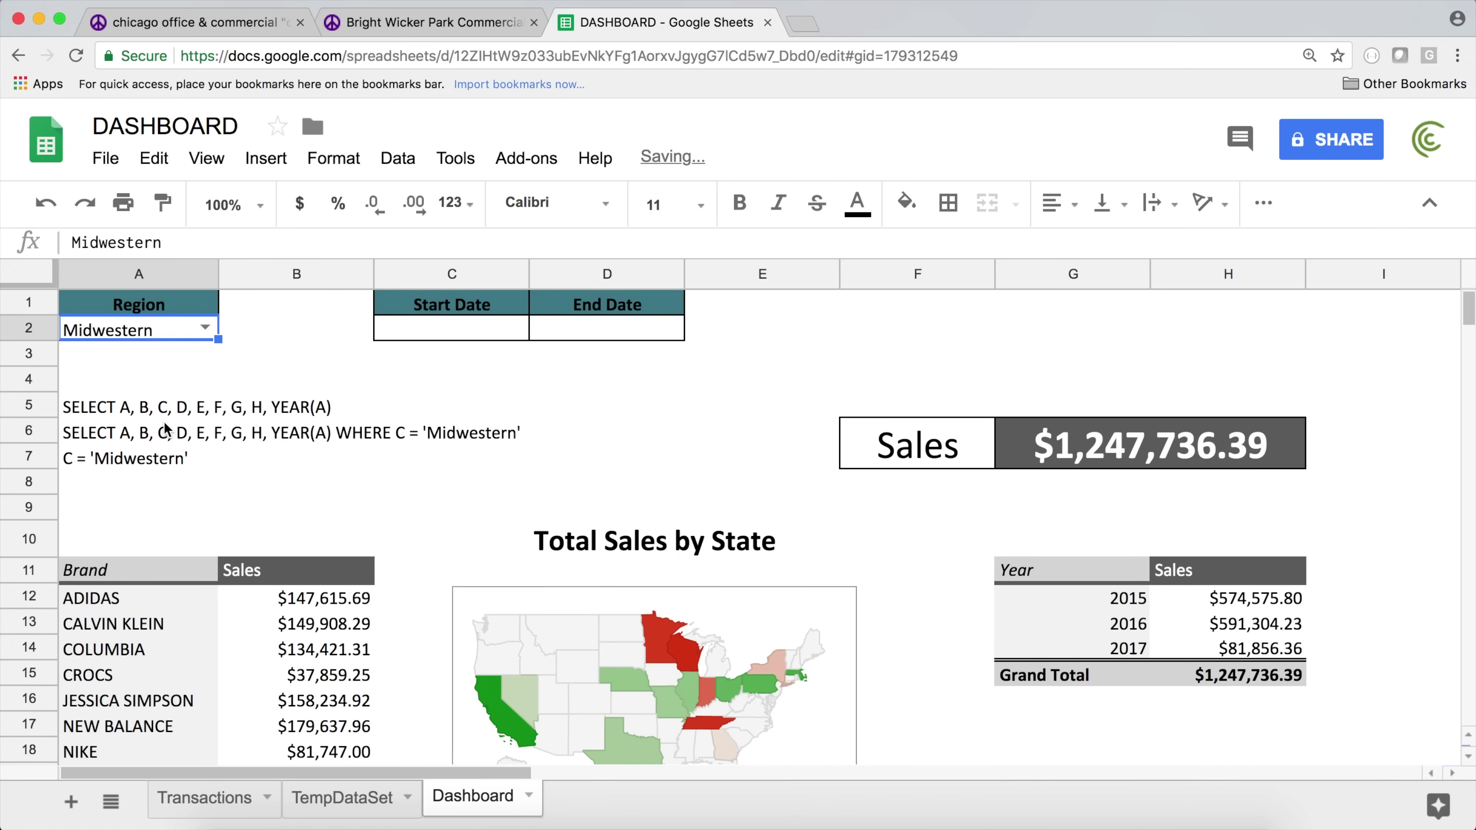
- Set Region to All, then Northeastern, confirming A7 reads C = 'Northeastern'
left_click(203, 329)
left_click(146, 395)
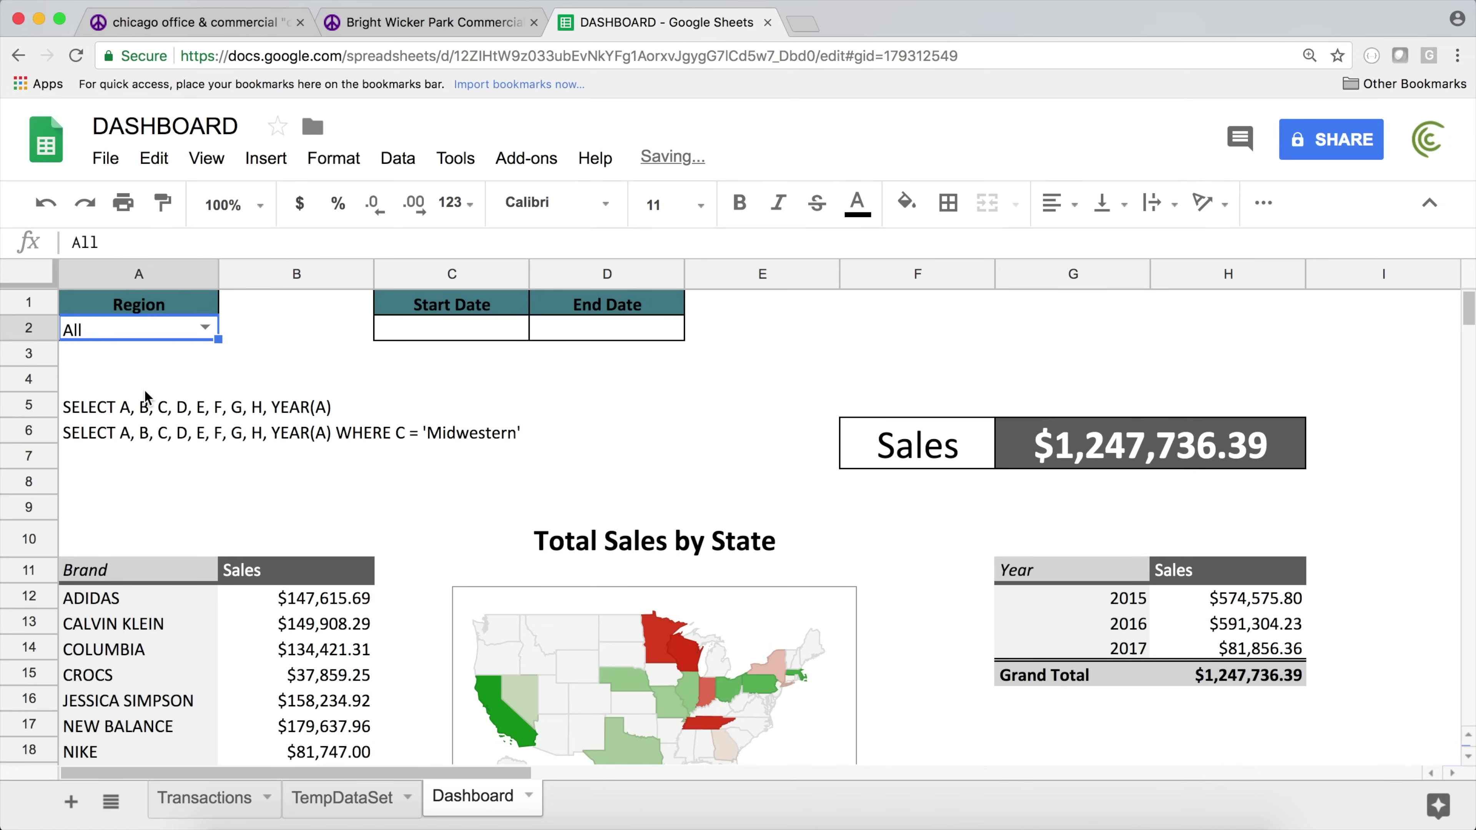
left_click(137, 451)
left_click(204, 329)
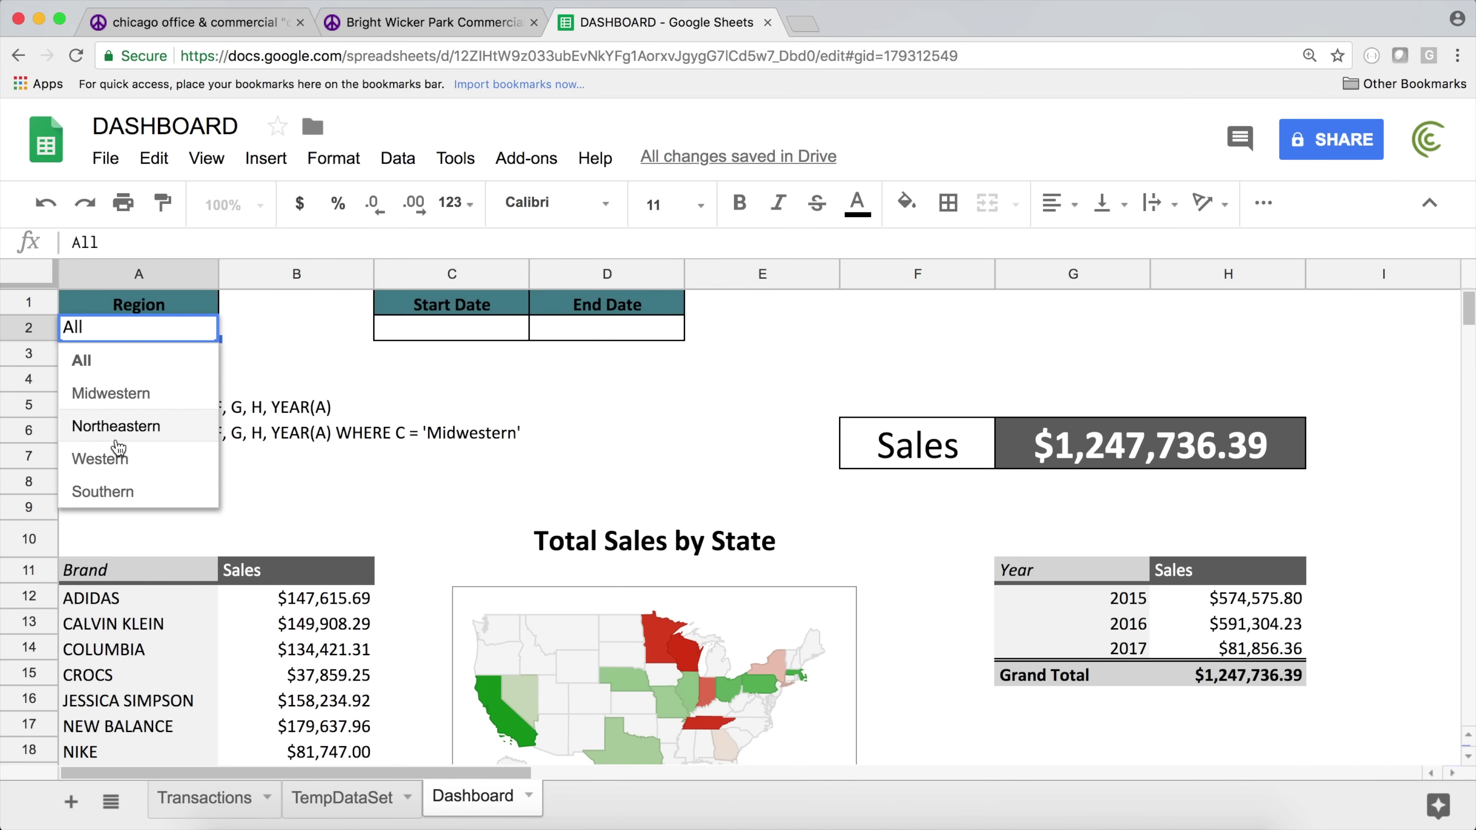
left_click(137, 422)
left_click(129, 482)
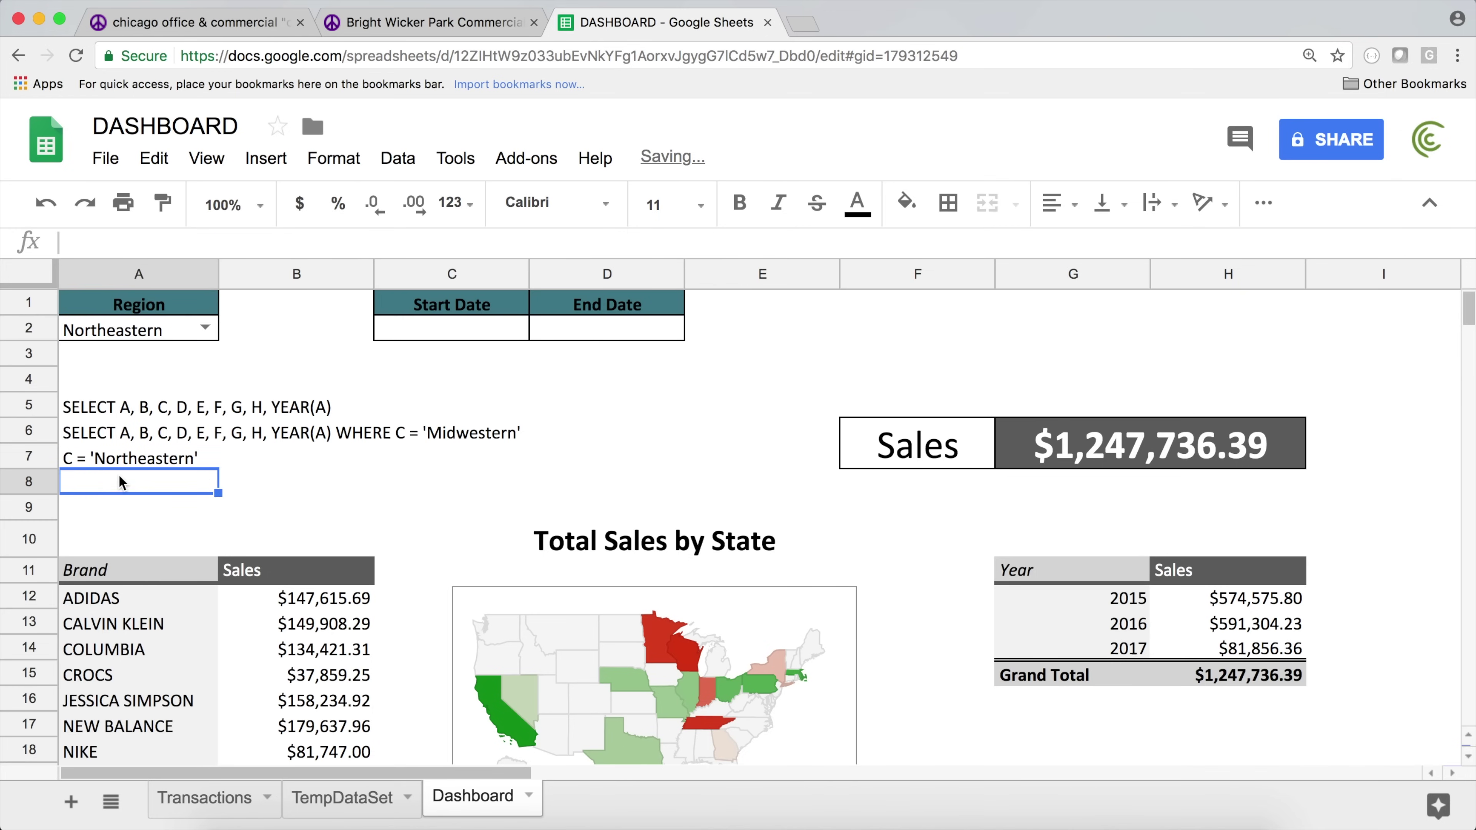
left_click(120, 460)
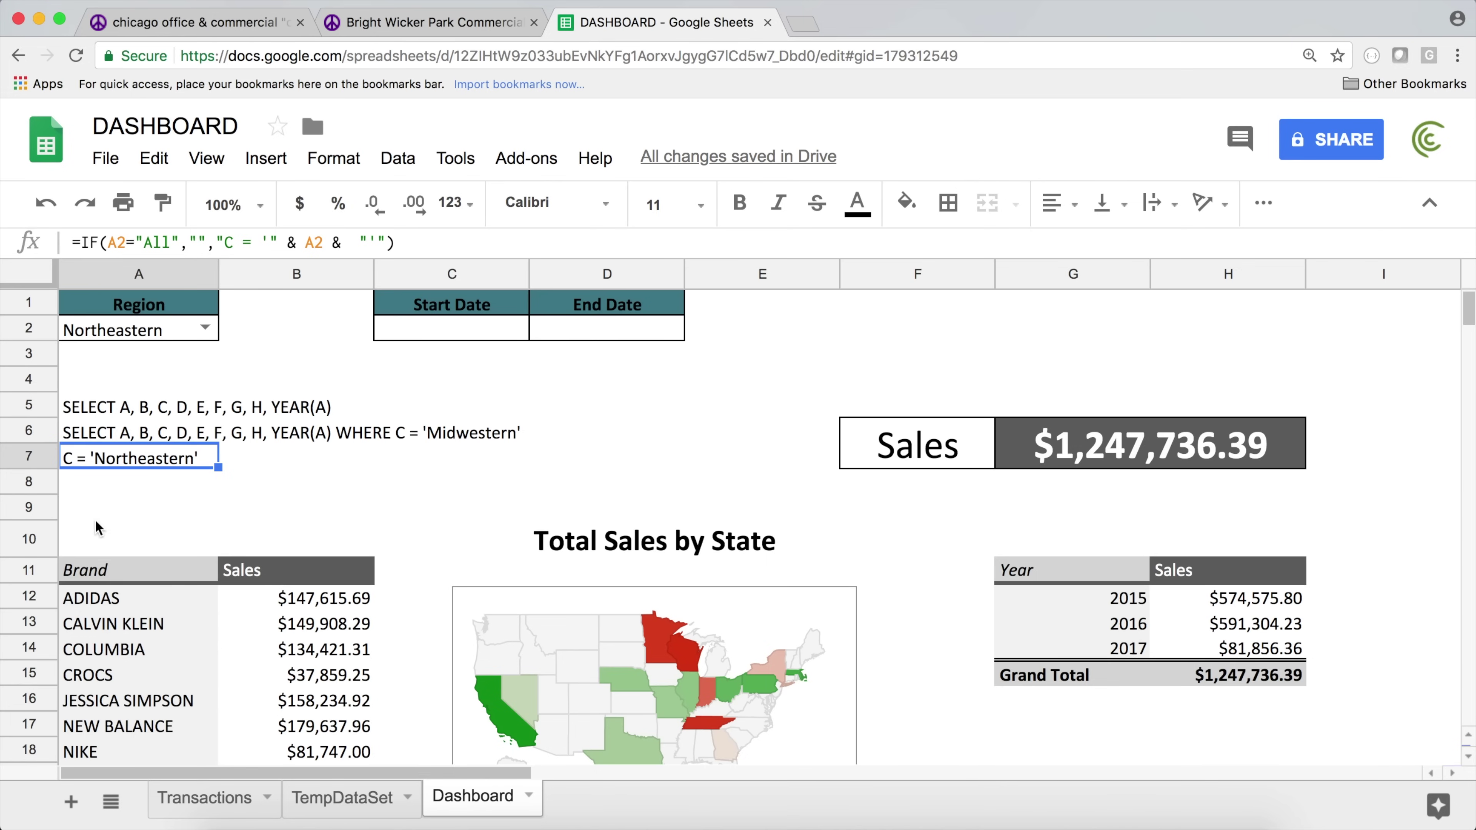
- Select the Start Date and End Date cells C2:D2, then C2
left_click(122, 479)
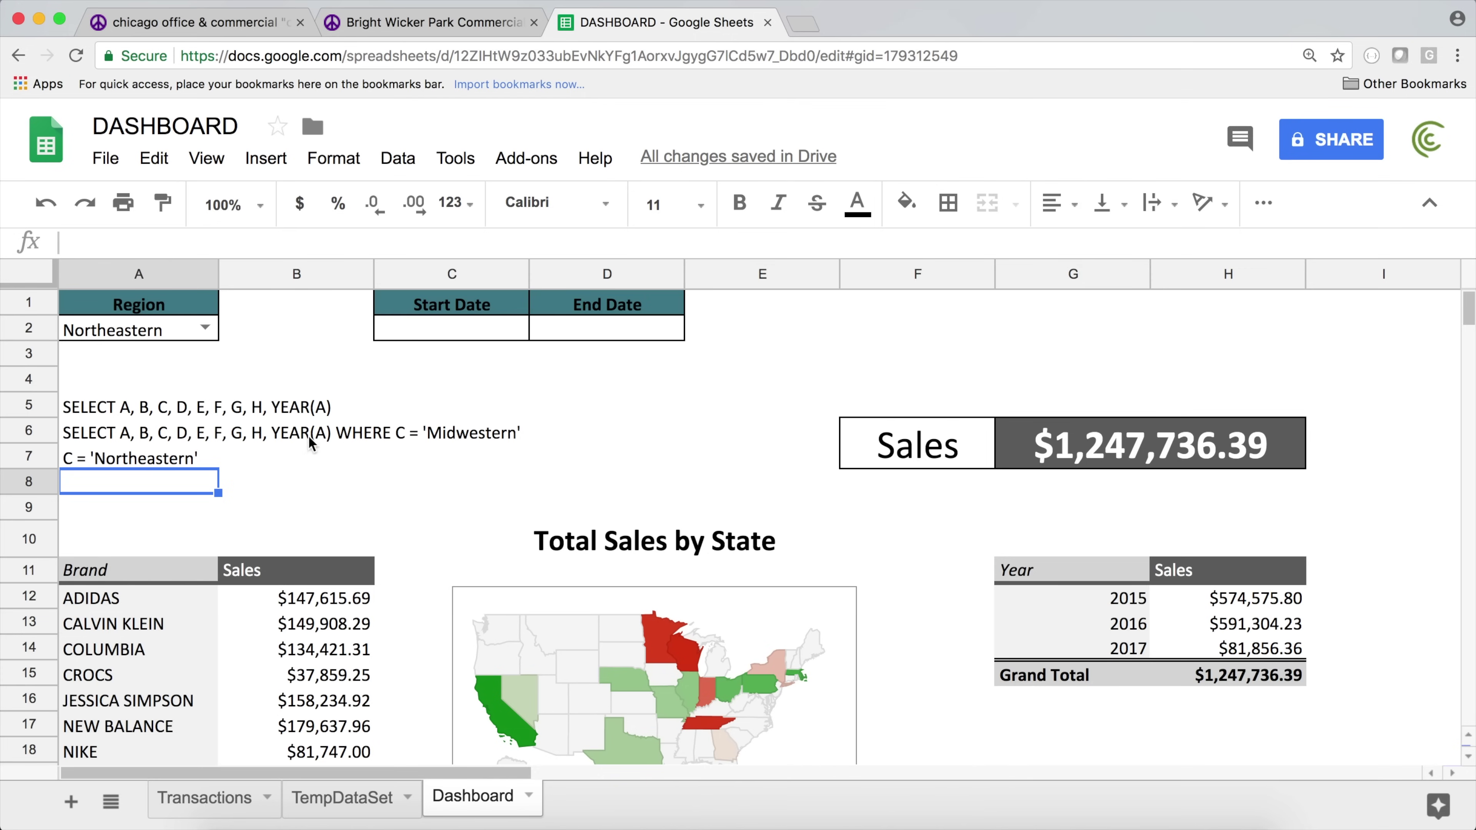
left_click_drag(476, 329, 572, 341)
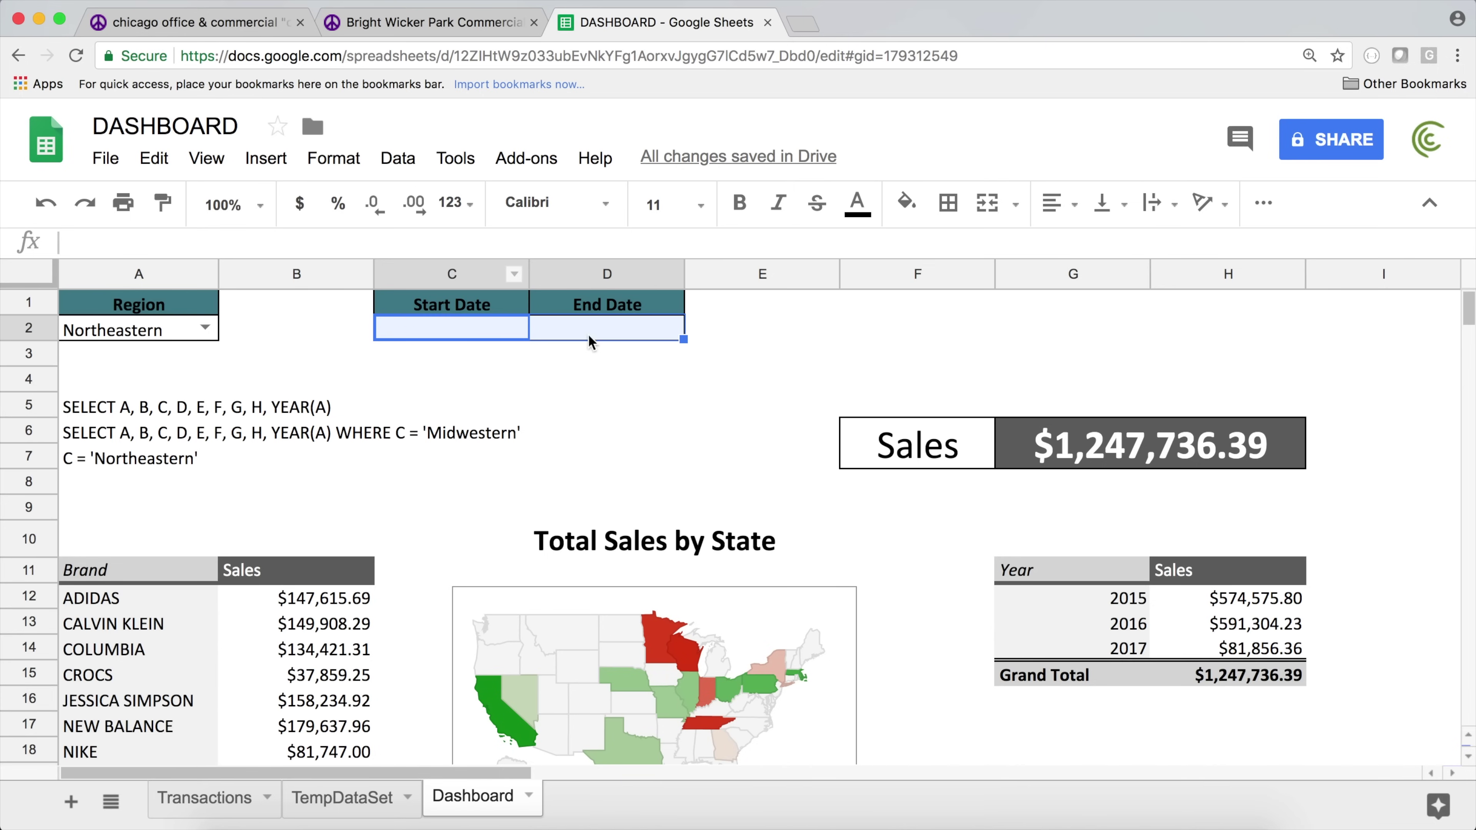
left_click(485, 327)
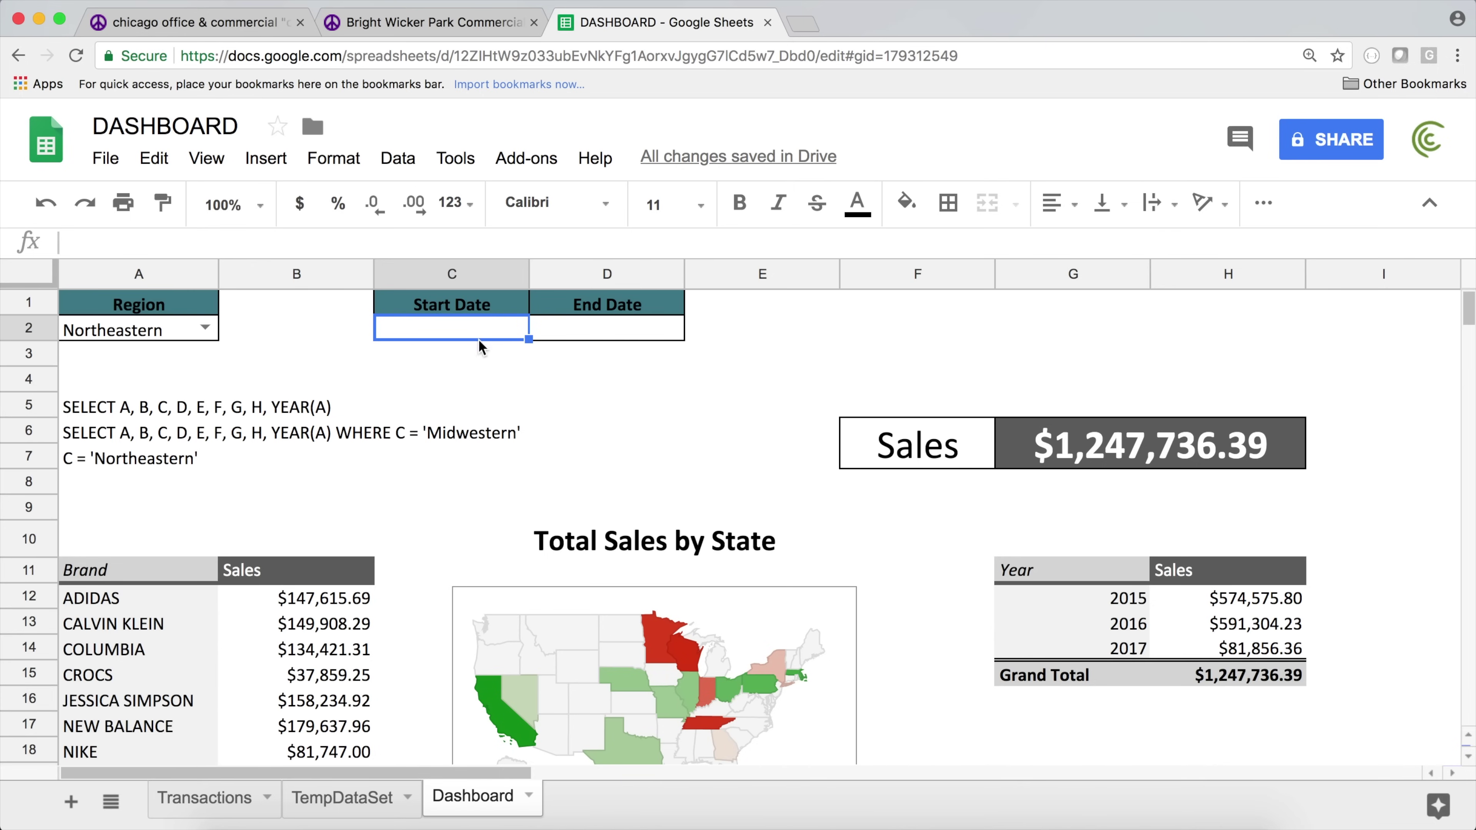